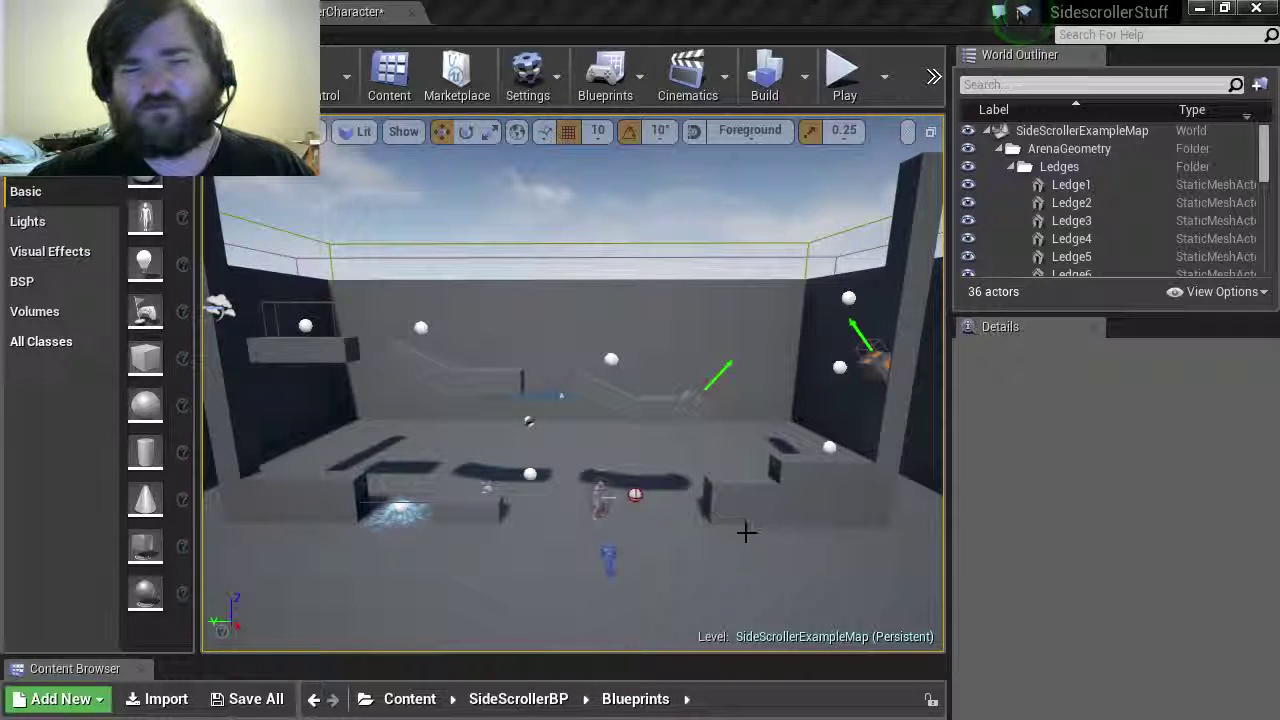
Playtest the side-scroller level by running and jumping the character through the arena to collect coins, and end the play session.
right_click_drag(691, 540, 680, 549)
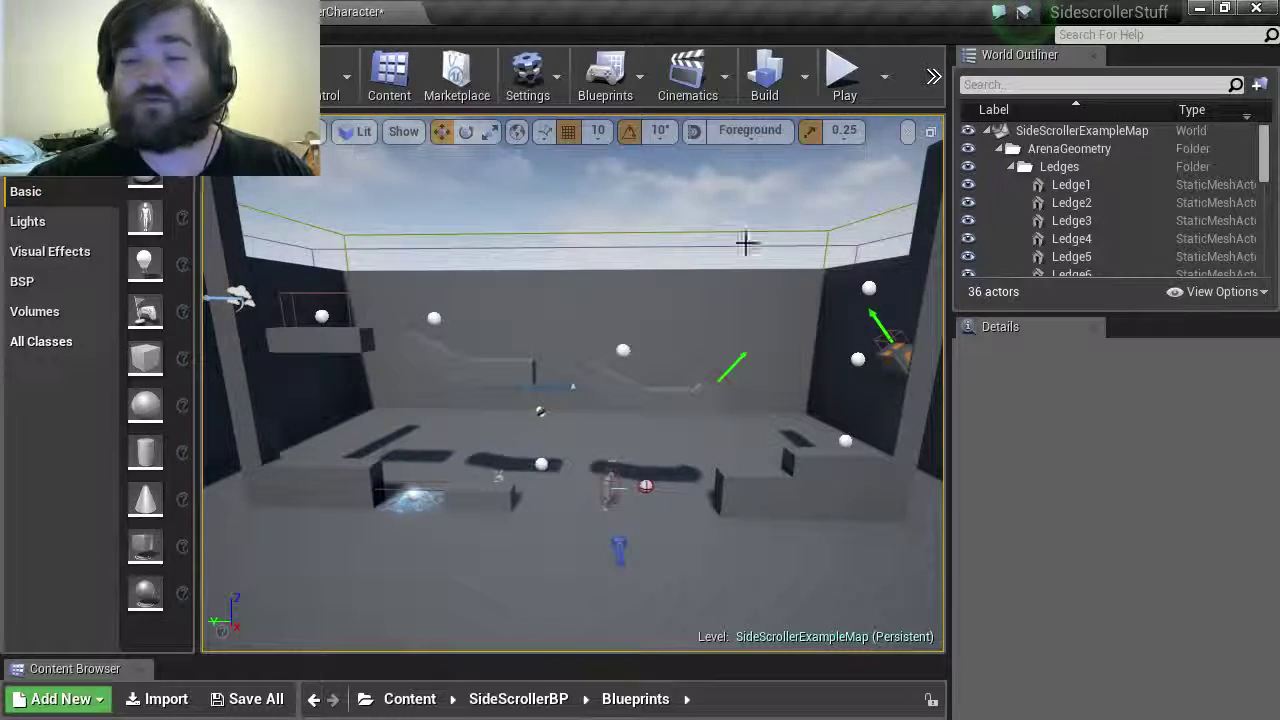
left_click(833, 68)
key("d")
key("a")
key("space")
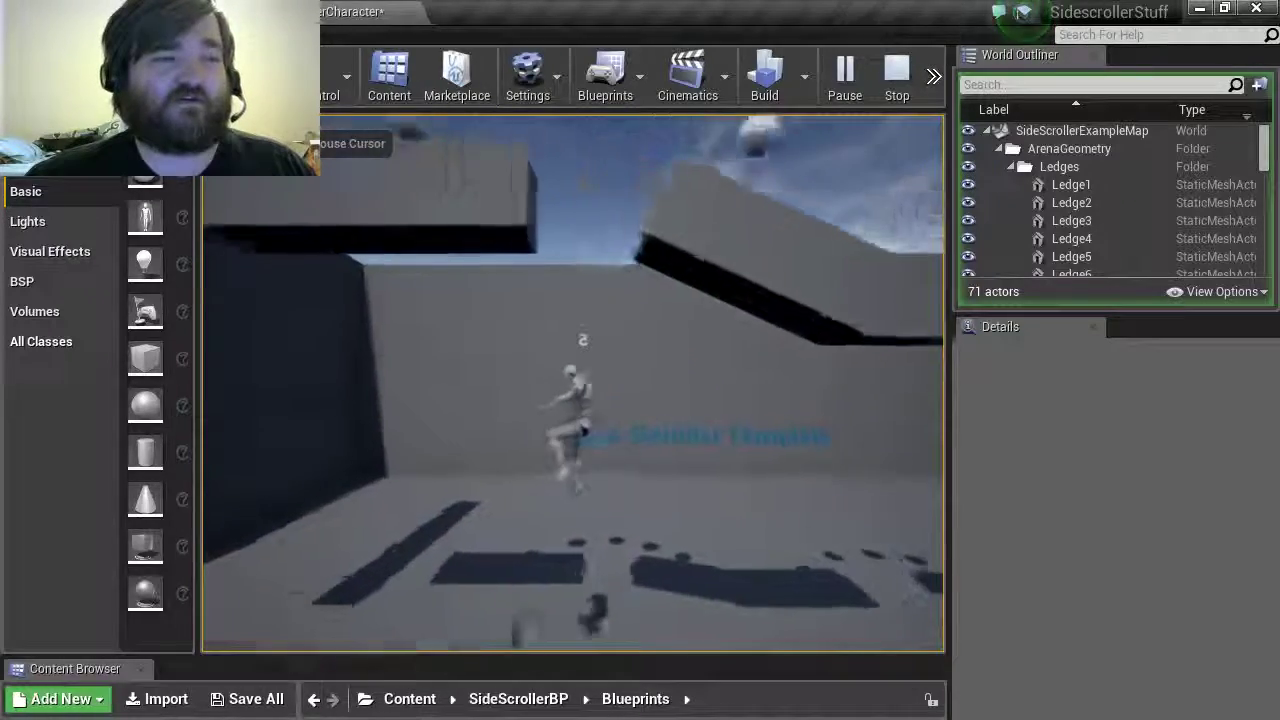
key("space")
key("d")
key("space")
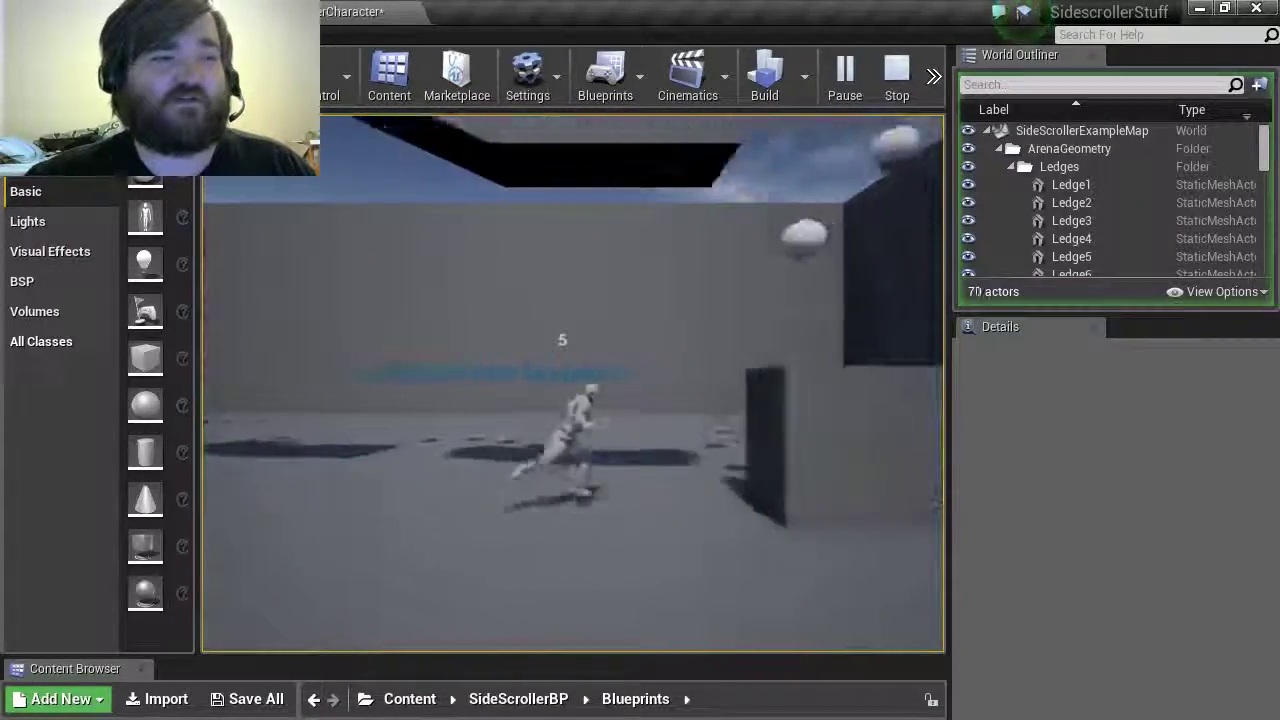
key("space")
key("space")
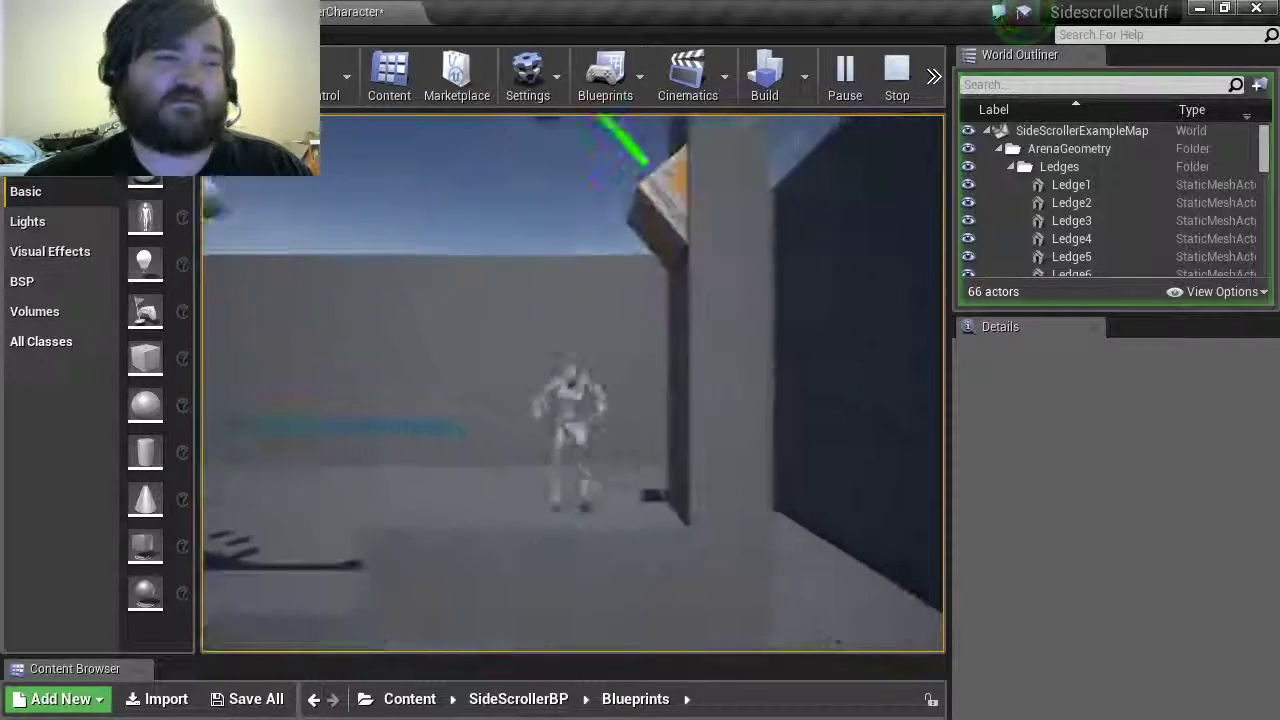
key("a")
key("space")
key("d")
key("space")
key("w")
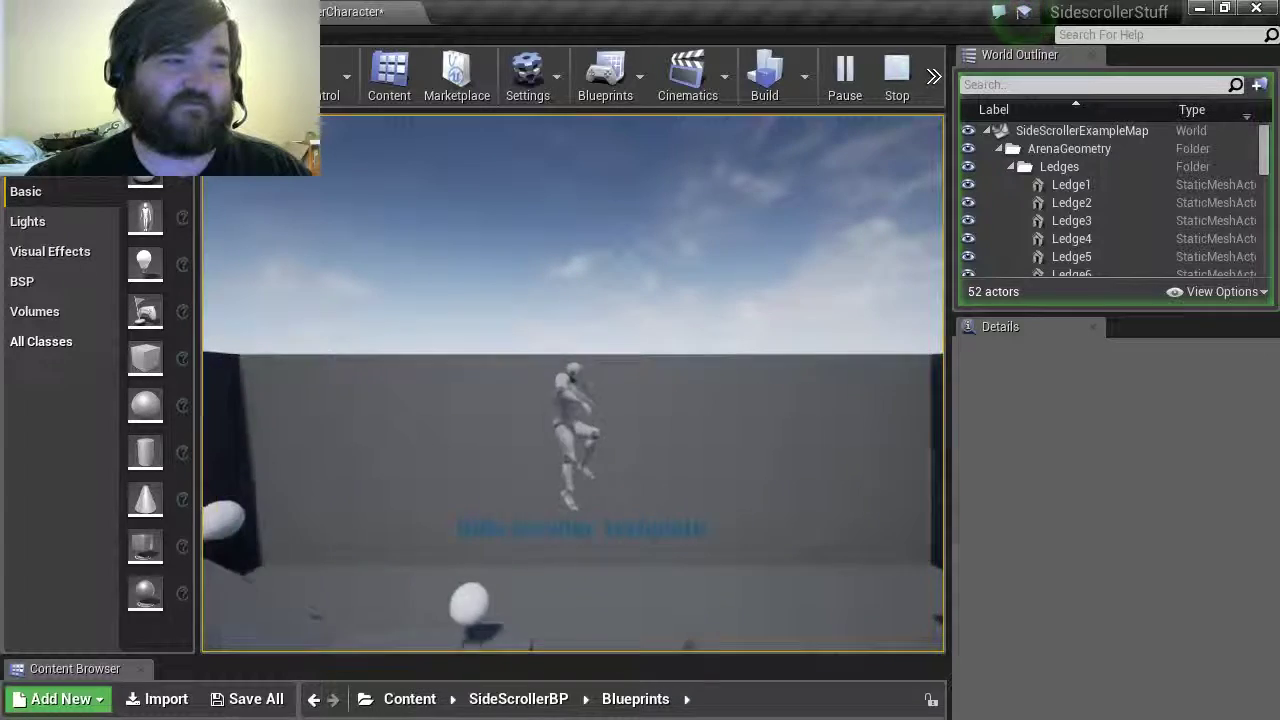
key("a")
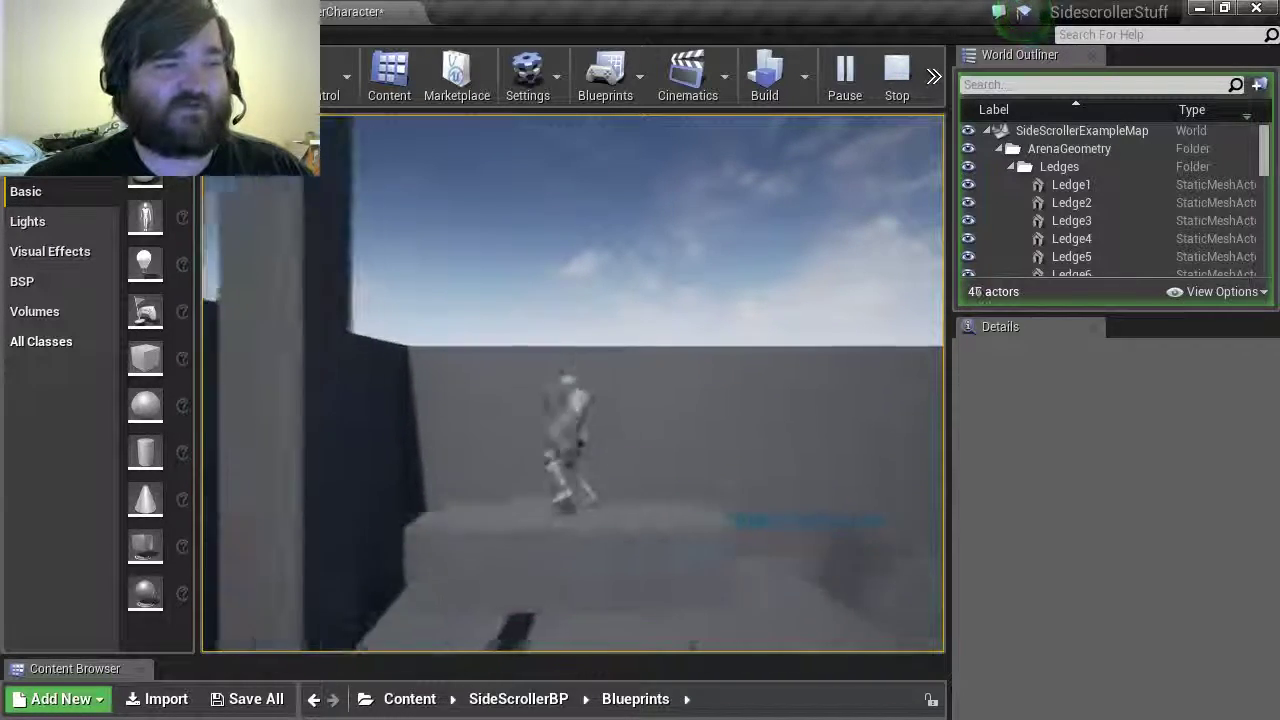
key("d")
key("space")
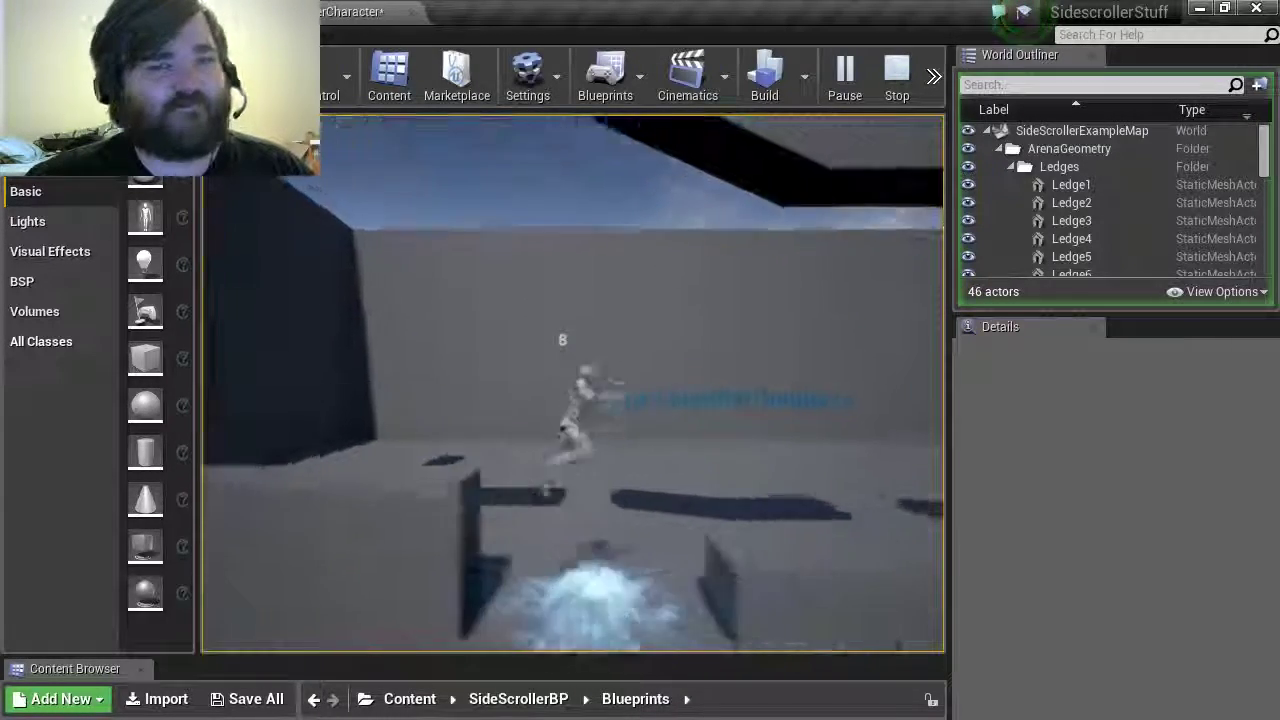
key("space")
key("d")
key("d")
key("space")
key("space")
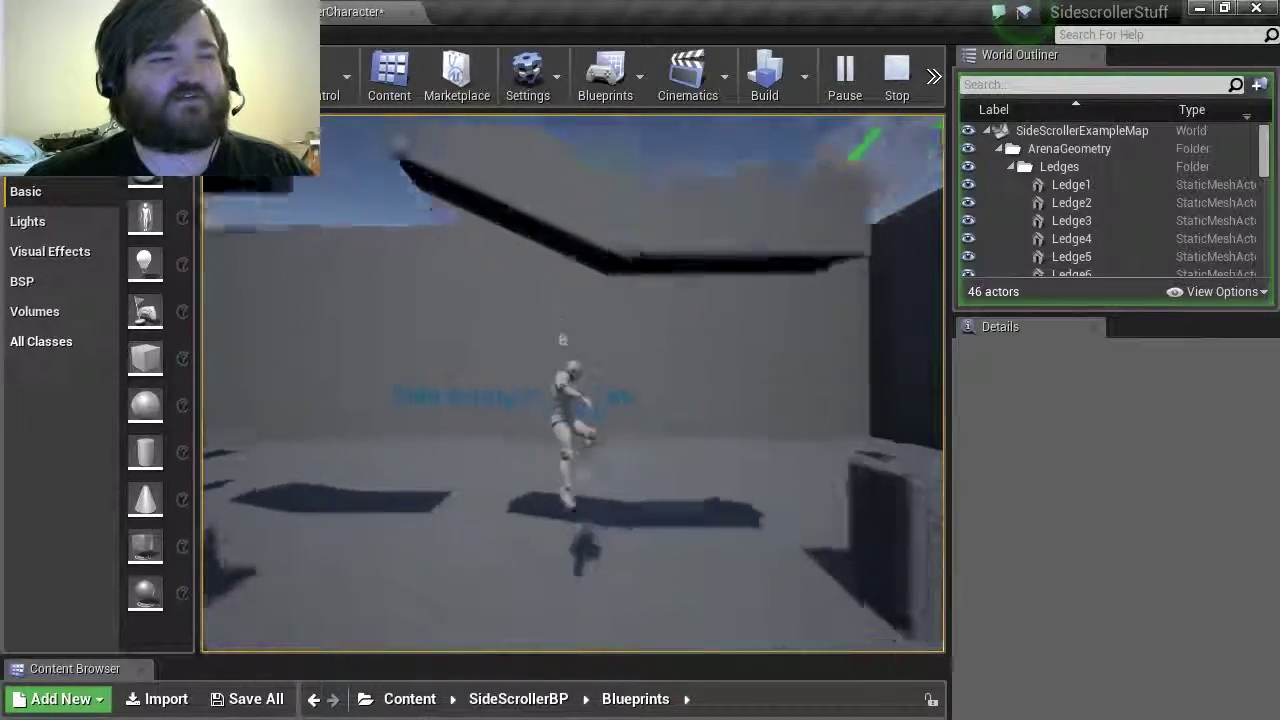
key("d")
key("space")
key("a")
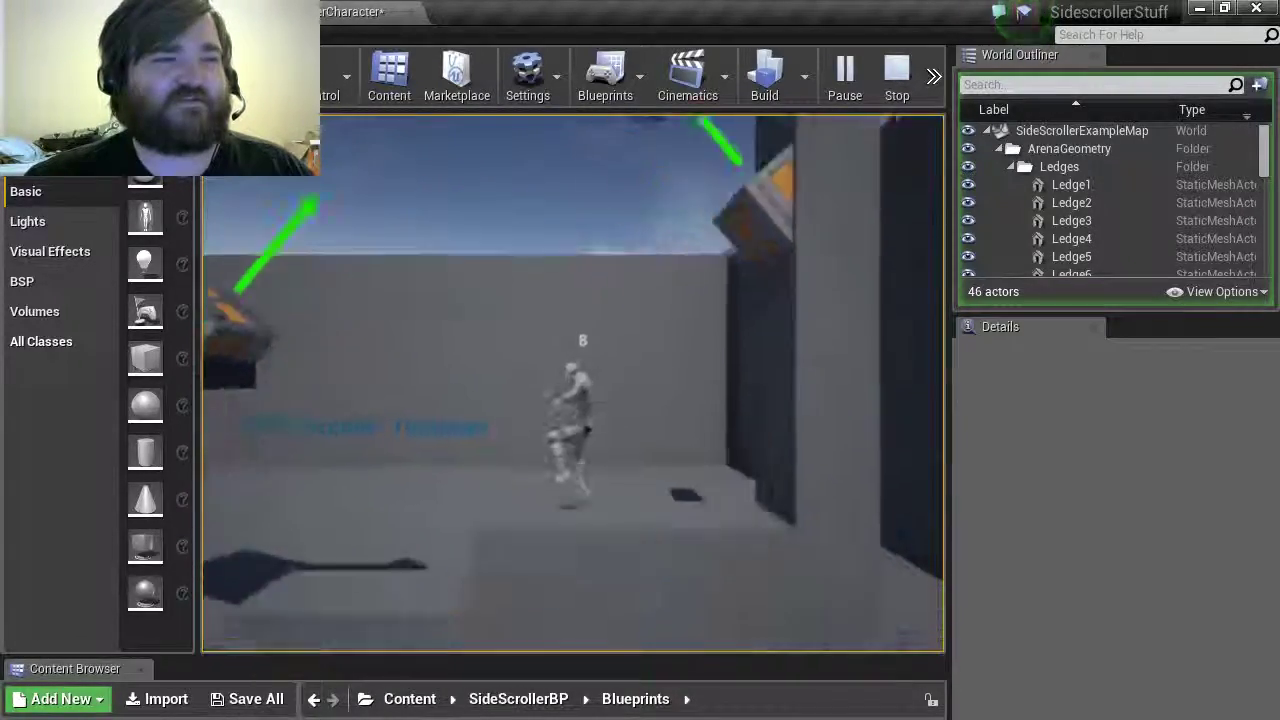
key("space")
key("d")
key("space")
key("a")
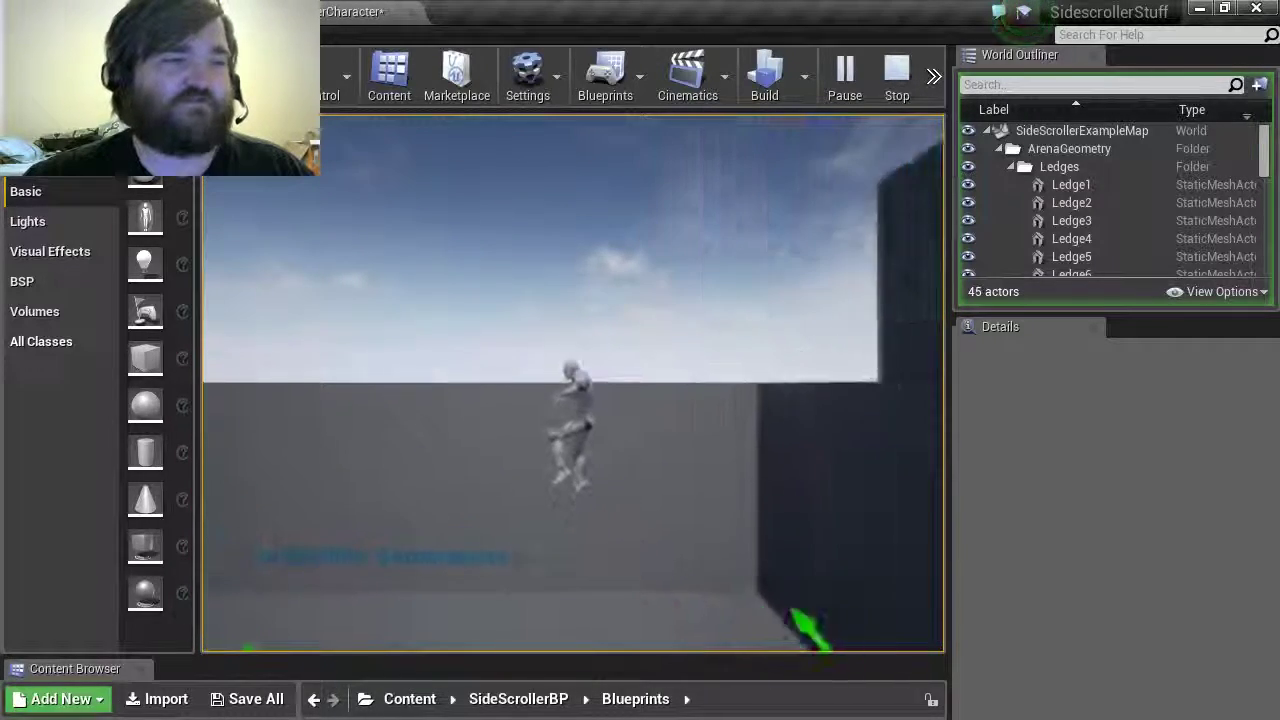
key("space")
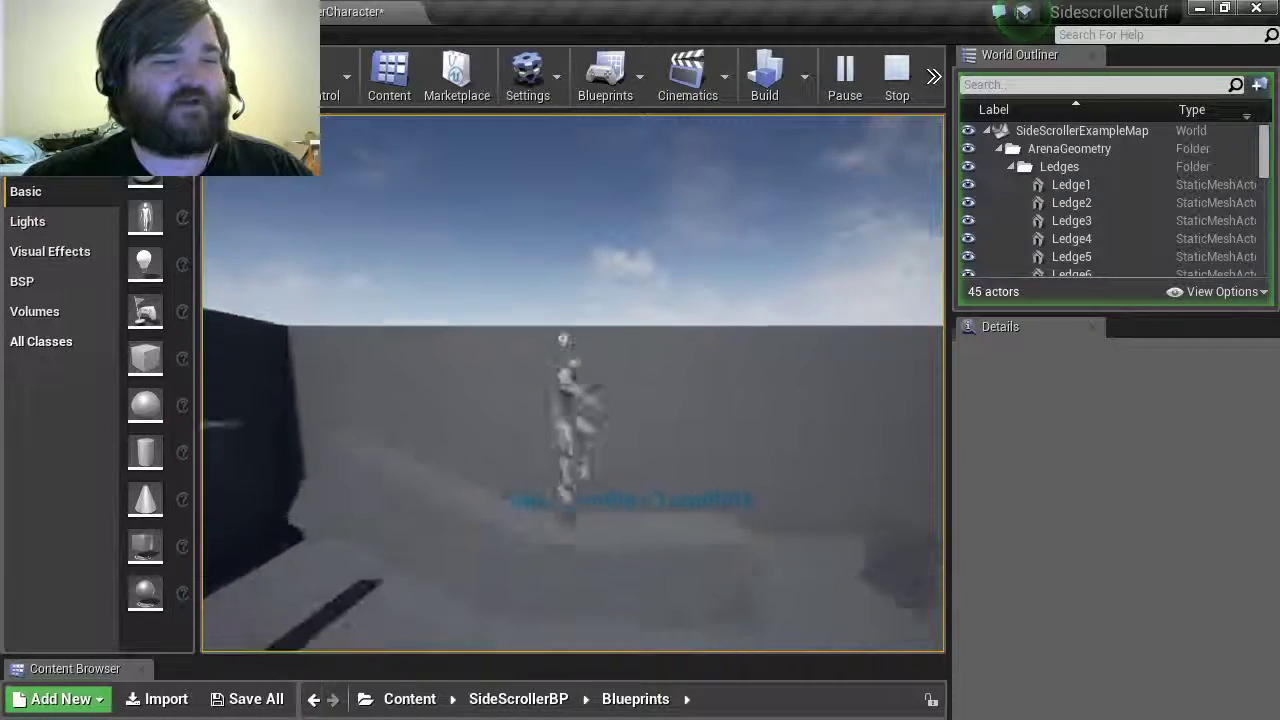
key("d")
key("a")
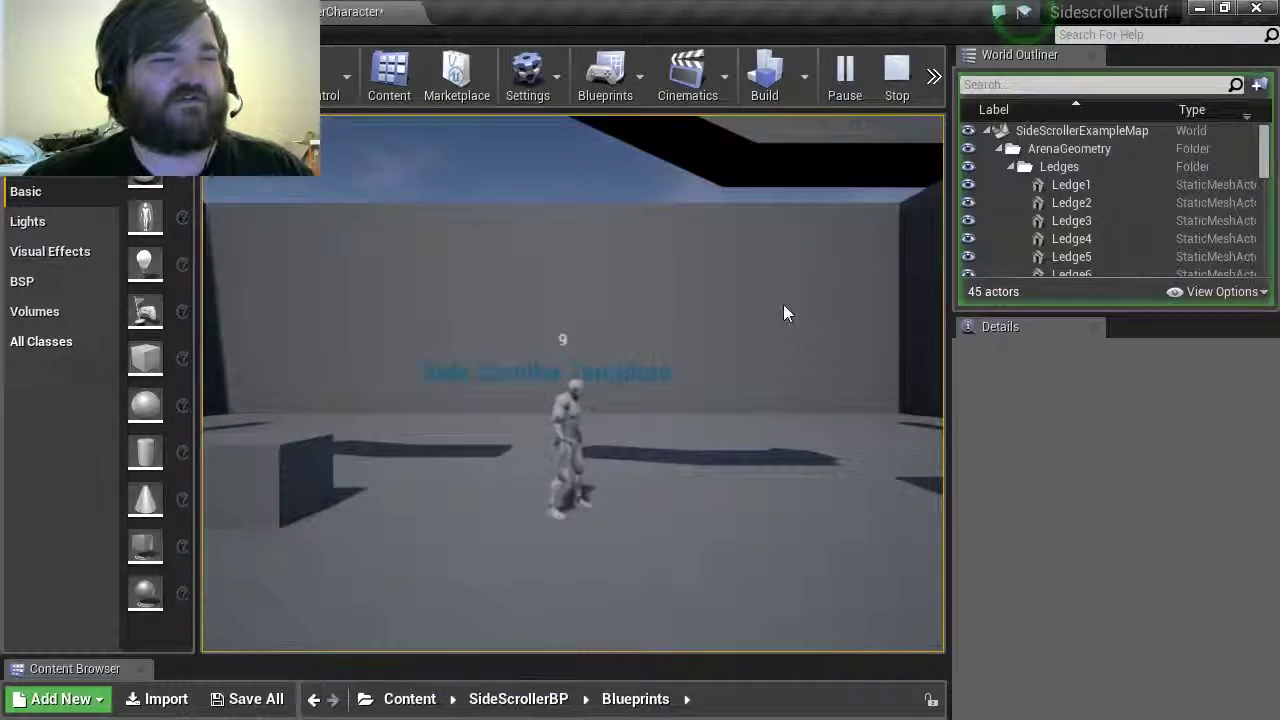
key("Escape")
Delete the CoinPickup actor in front of the character from the level.
left_click(730, 418)
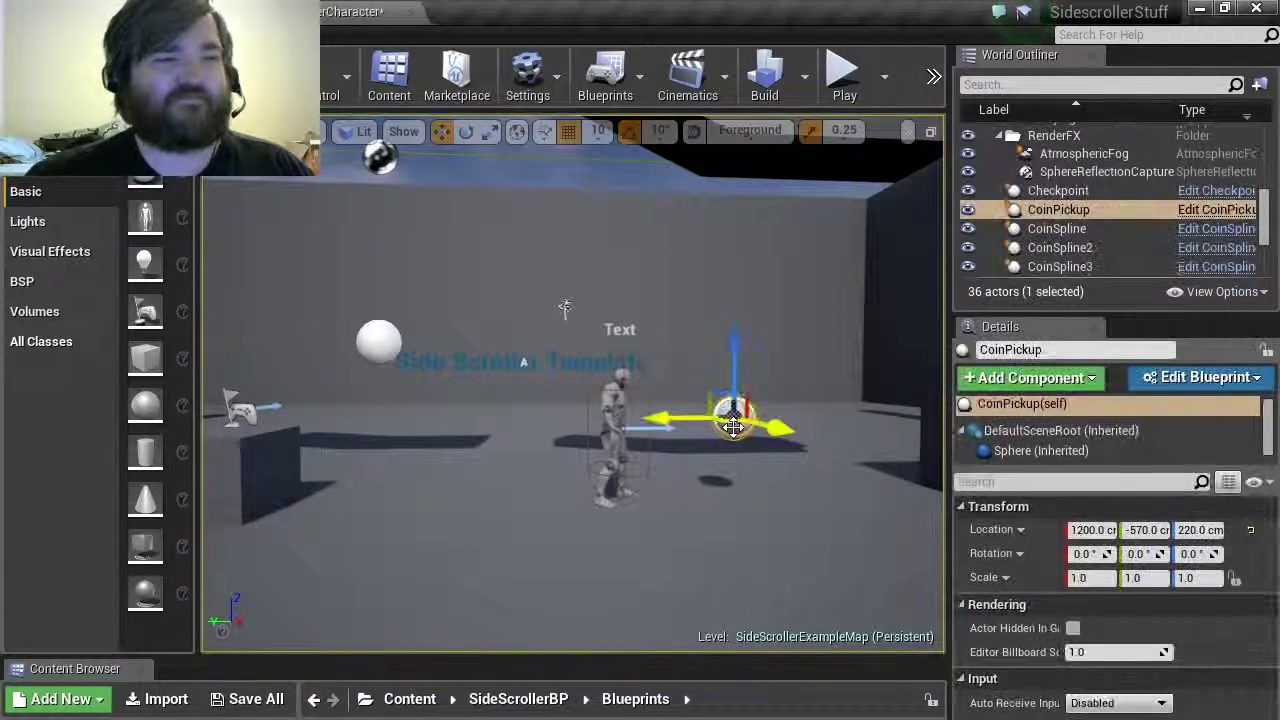
key("Delete")
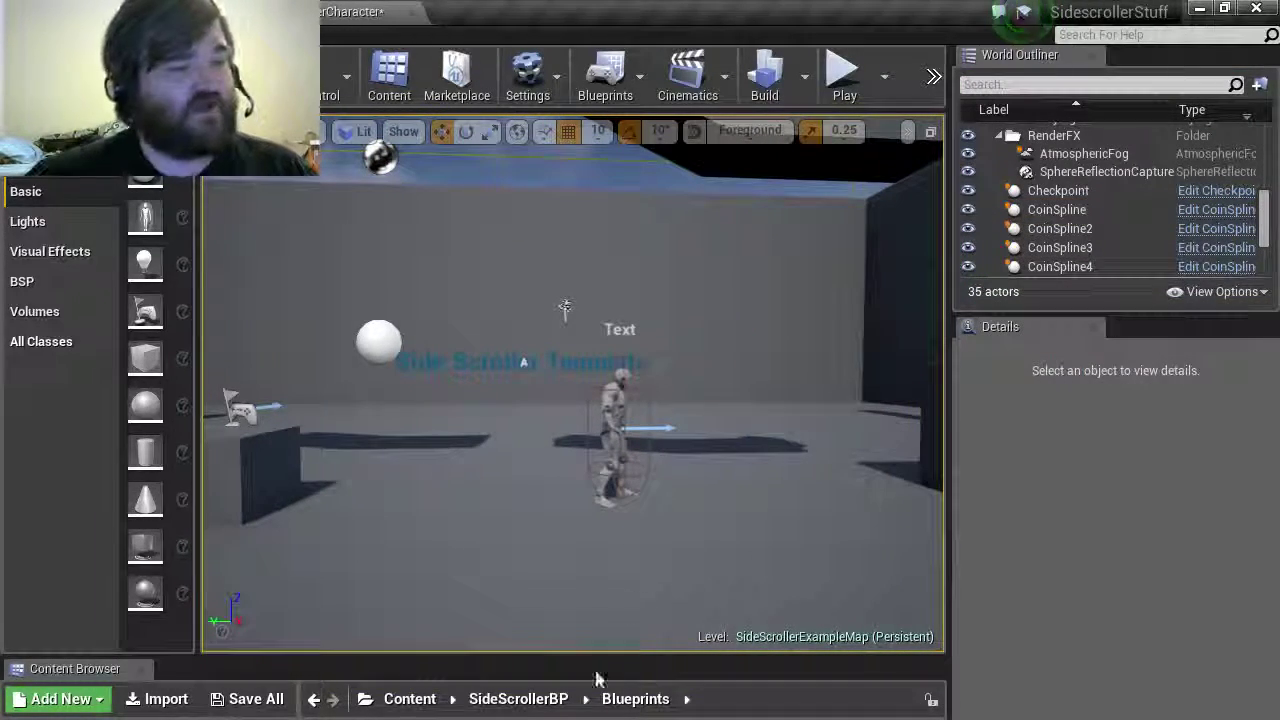
Go to the Mannequin content folder and open the SK_Mannequin skeletal mesh.
mouse_move(634, 603)
right_mouse_down()
mouse_move(620, 621)
mouse_move(740, 528)
mouse_move(726, 625)
mouse_move(590, 600)
mouse_move(630, 615)
mouse_move(632, 640)
mouse_move(750, 630)
mouse_move(625, 585)
right_mouse_up()
key("w")
key("w")
key("s")
key("w")
key("d")
right_click_drag(630, 515, 640, 510)
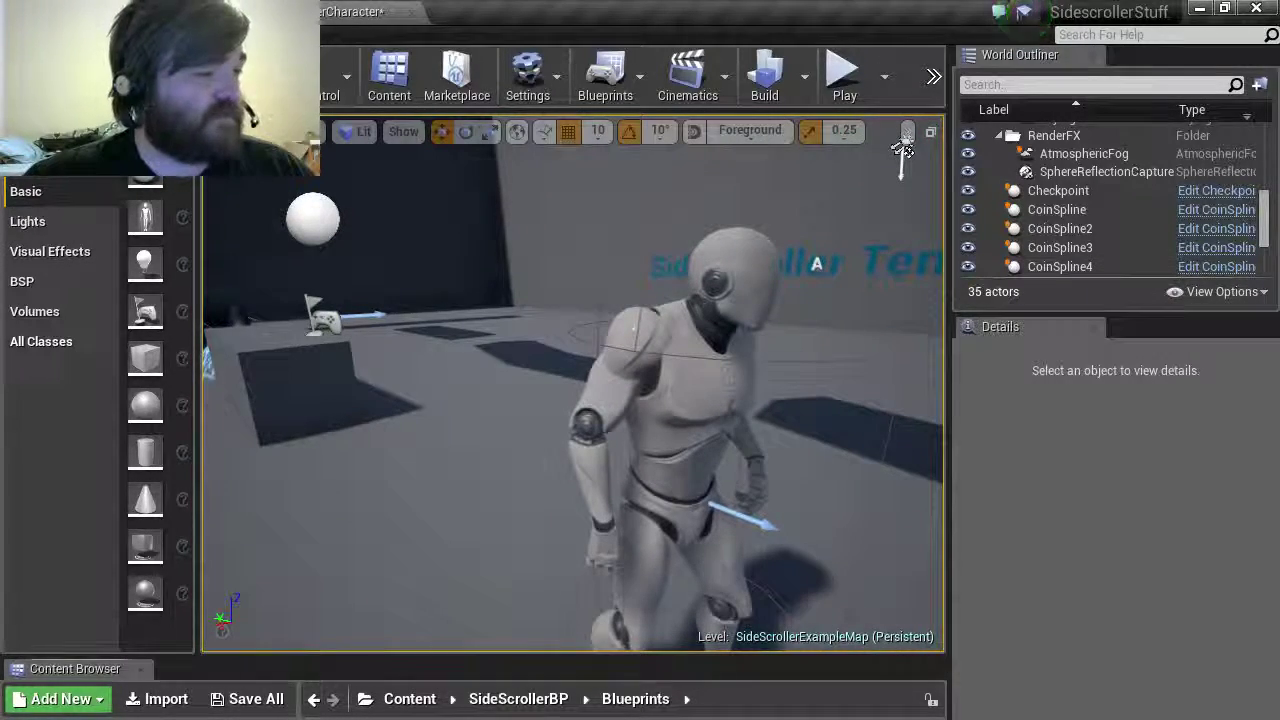
key("alt+Left")
key("alt+Left")
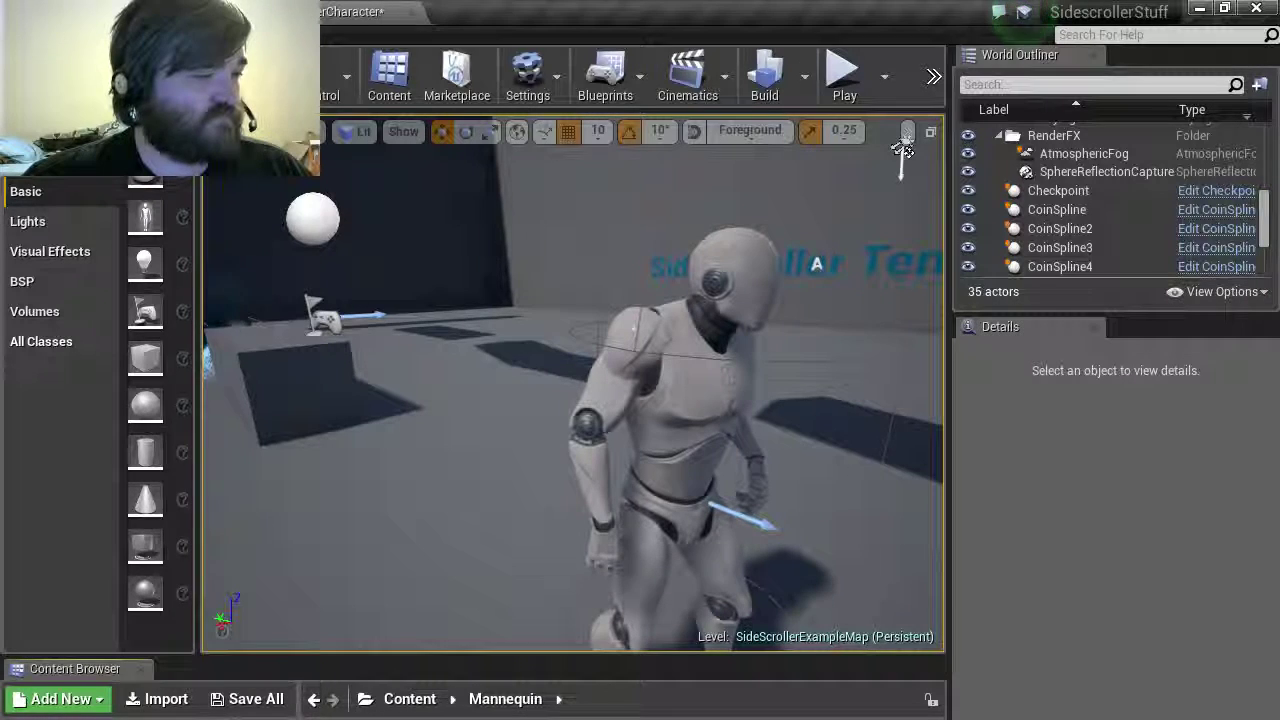
key("alt+Right")
key("alt+Right")
key("alt+Left")
key("alt+Left")
key("alt+Right")
key("alt+Right")
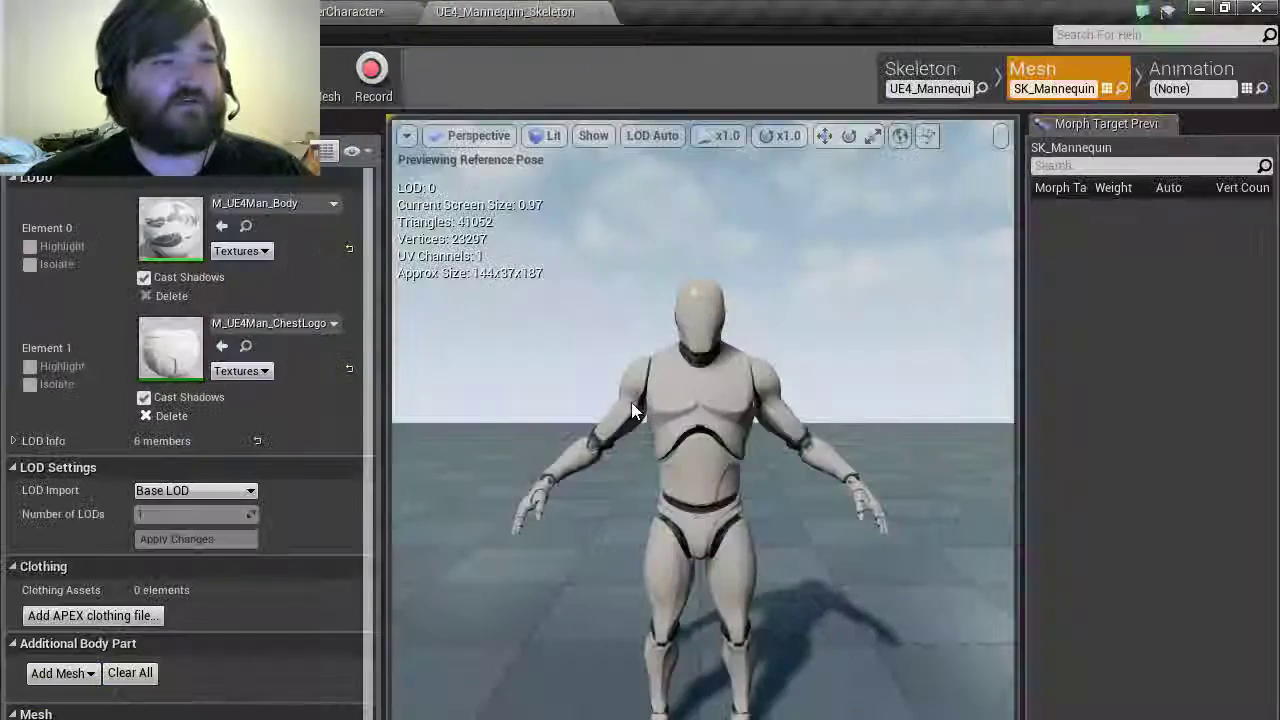
Switch to the mannequin's skeleton view and turn on the display of bones in the preview.
right_click_drag(631, 411, 631, 371)
left_click(955, 69)
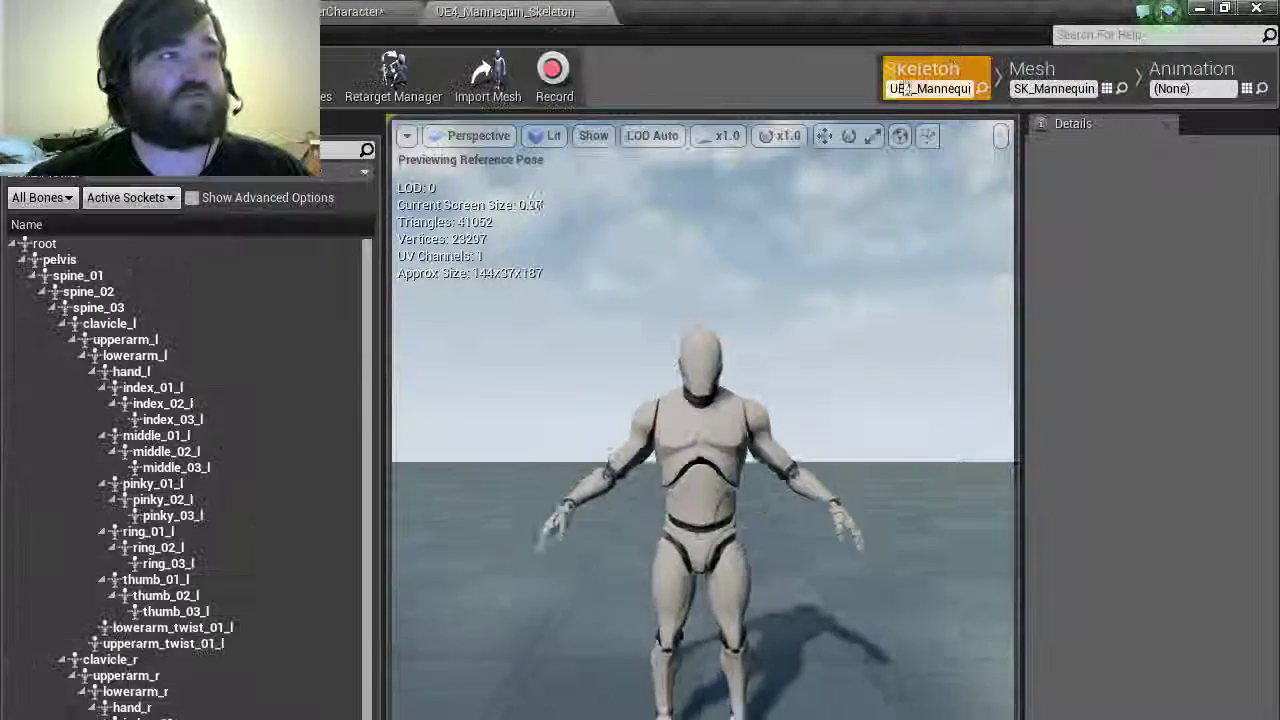
right_click_drag(672, 329, 582, 288)
key("w")
left_click(593, 135)
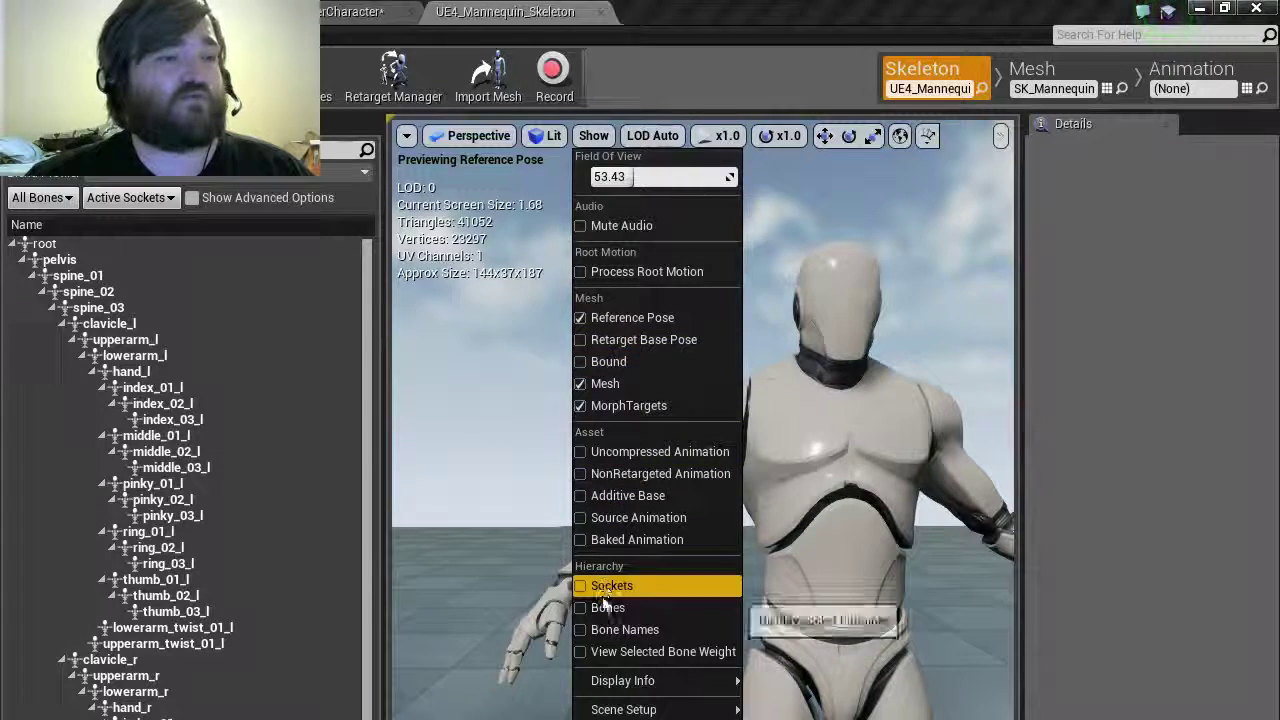
left_click(600, 607)
Select the spine_03 and lowerarm_r bones in the preview to inspect the chest and right arm closely.
left_click(830, 483)
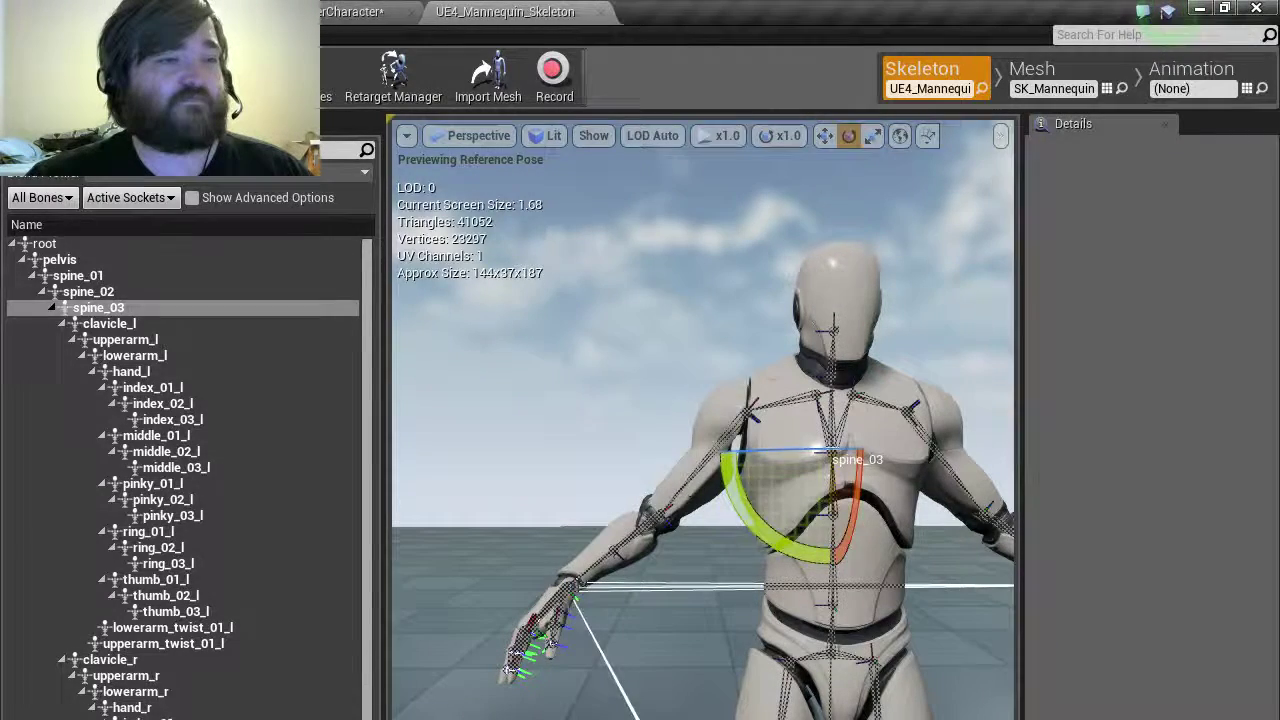
left_click(680, 488)
right_click_drag(680, 488, 737, 390)
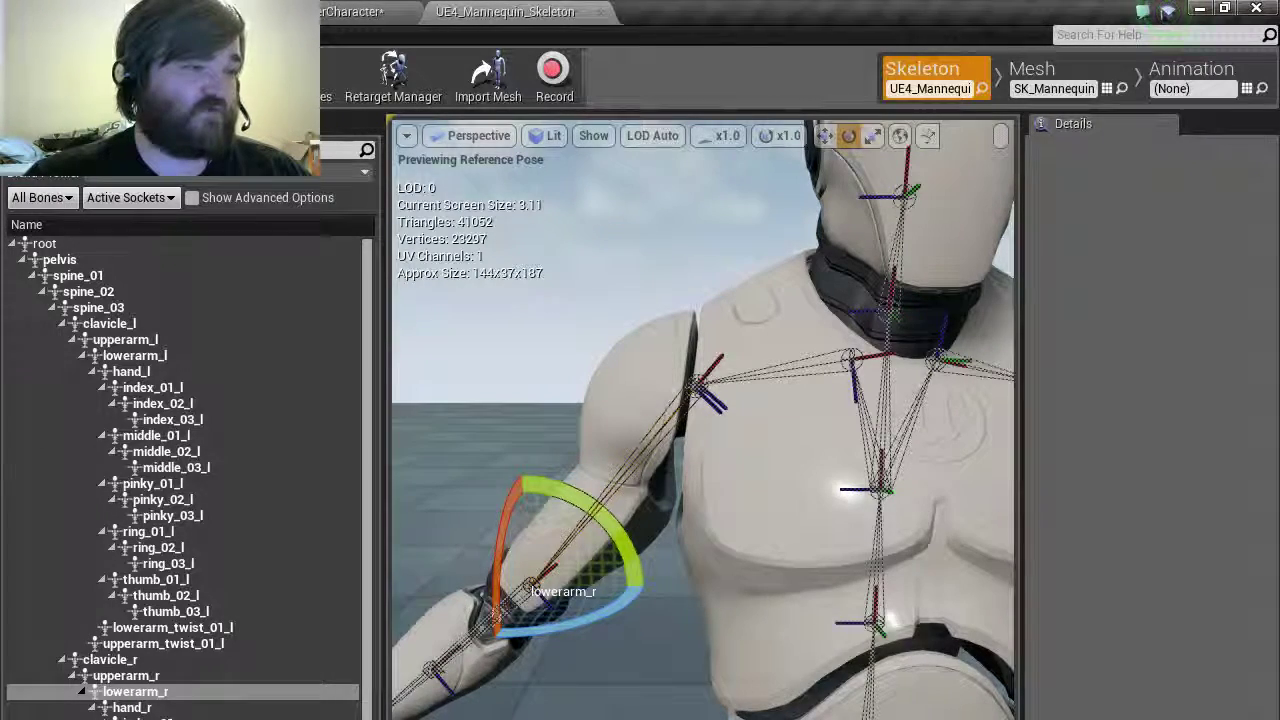
Open Notepad and move its window off to the neighbouring screen.
key("super")
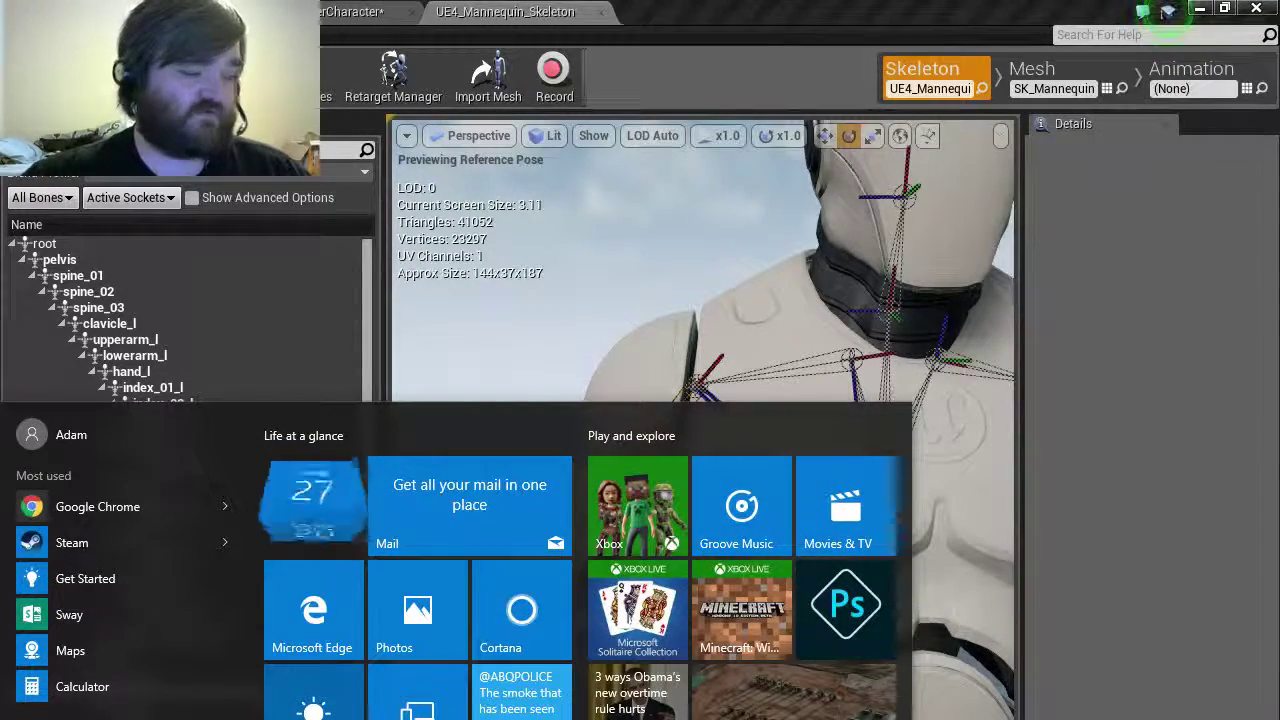
type("notepad")
key("Return")
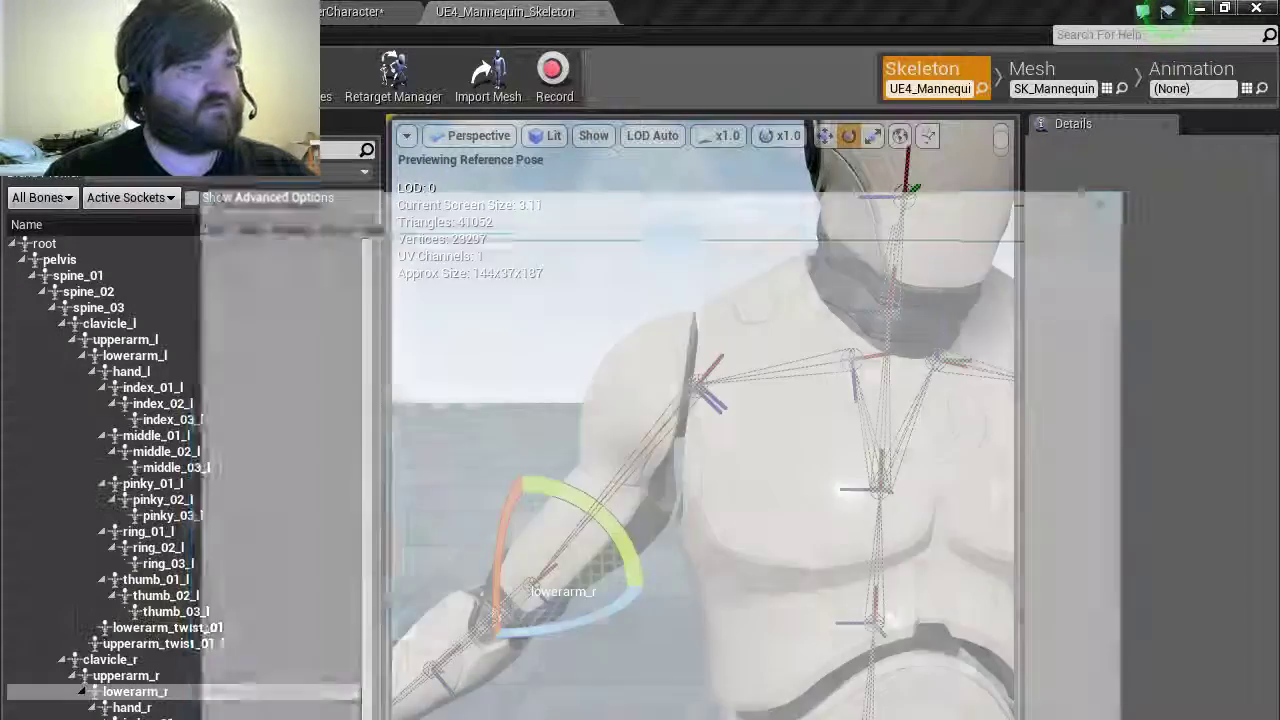
left_click_drag(598, 189, 1279, 337)
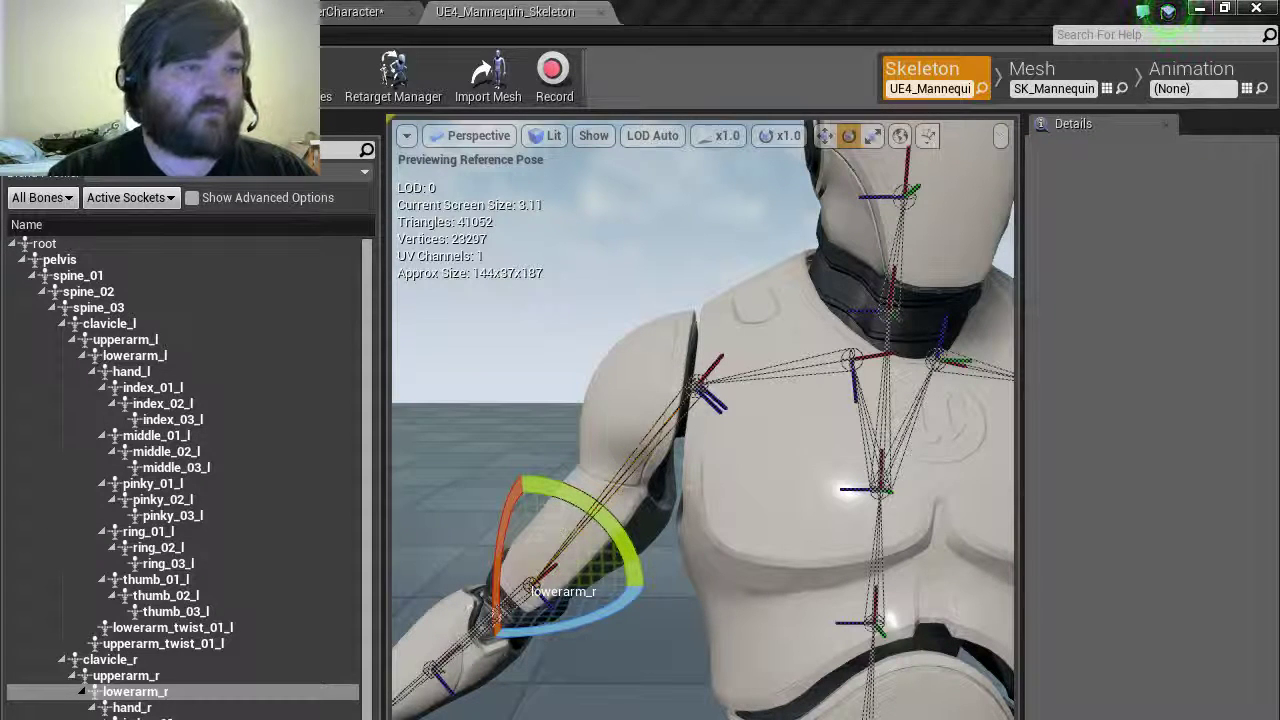
Select the upperarm_r and spine_03 bones and examine the shoulder and spine joints from the side.
left_click(128, 678)
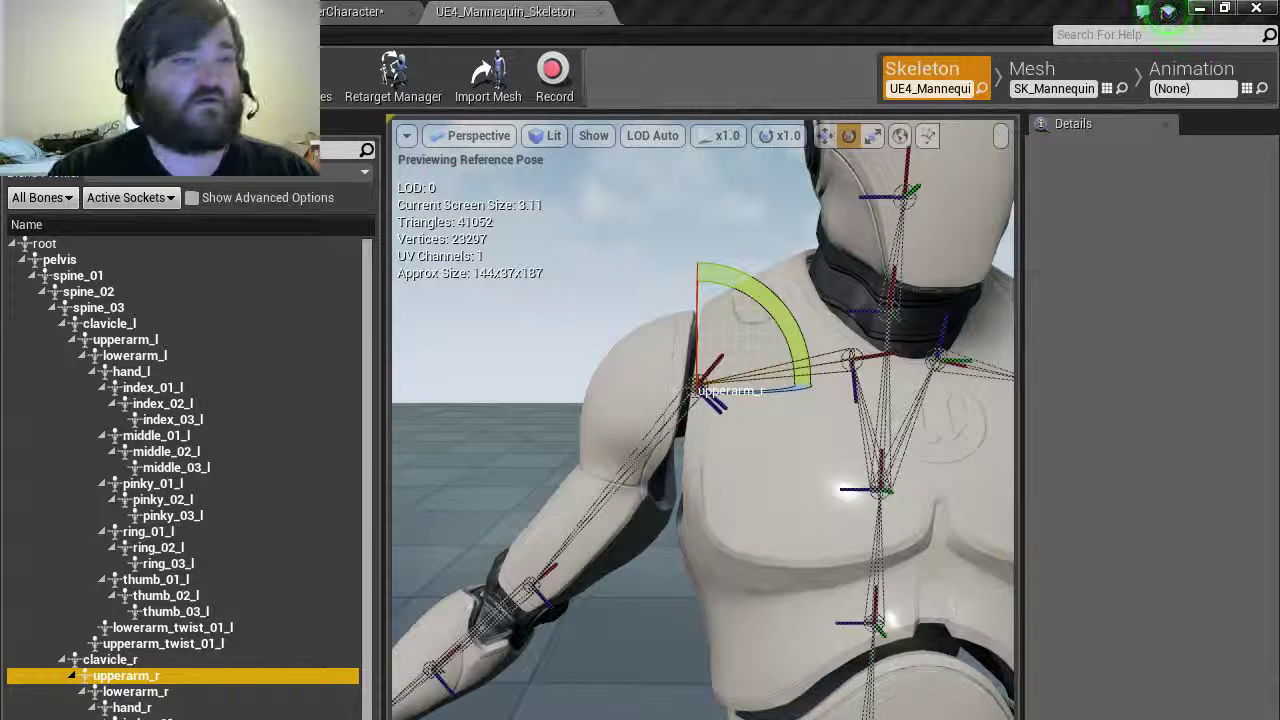
left_click(882, 572)
right_click_drag(788, 582, 840, 550)
right_click_drag(735, 578, 757, 560)
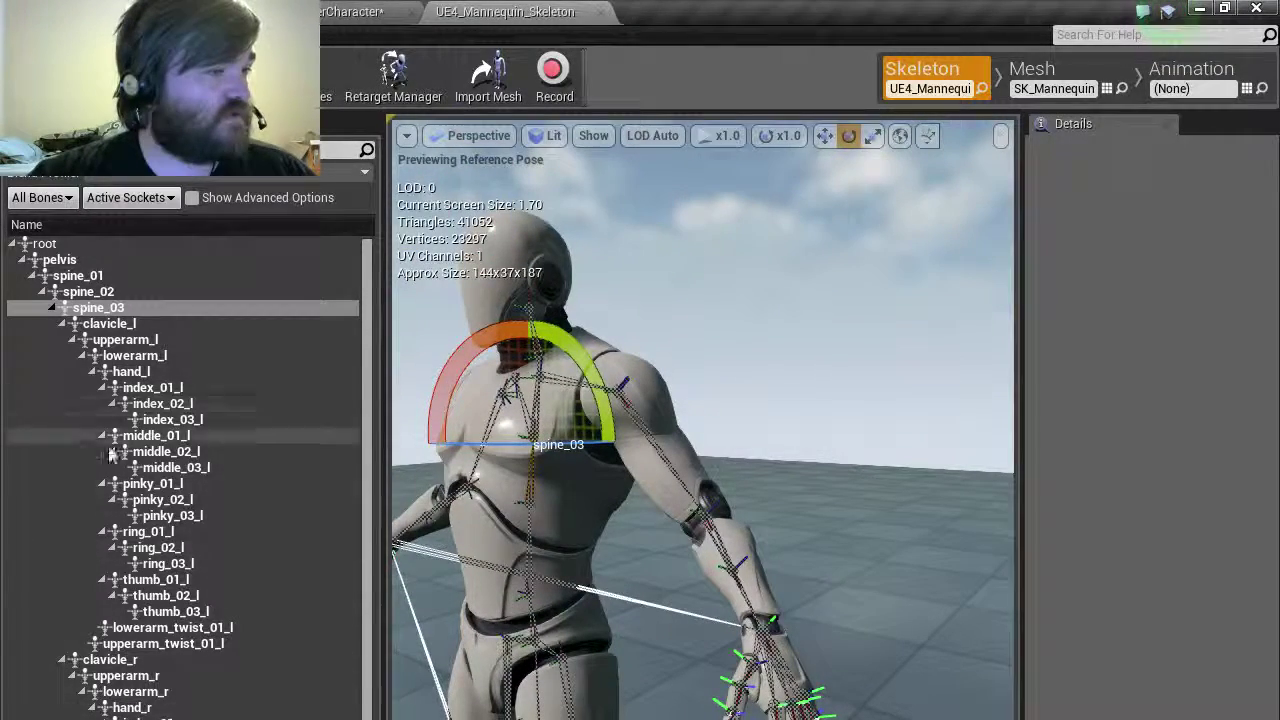
Select the lowerarm_twist_01_l and hand_r bones and look through the arm bones in the hierarchy.
left_click(185, 631)
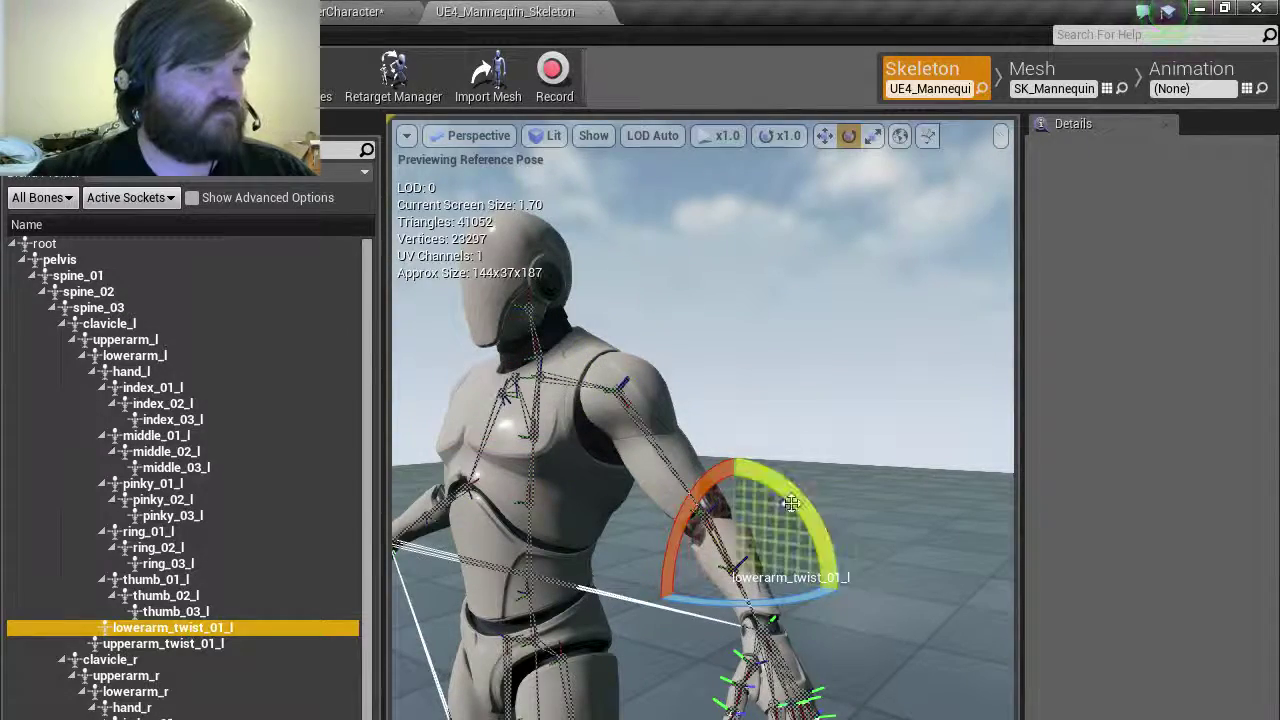
right_click_drag(820, 515, 730, 520)
right_click_drag(705, 450, 705, 450)
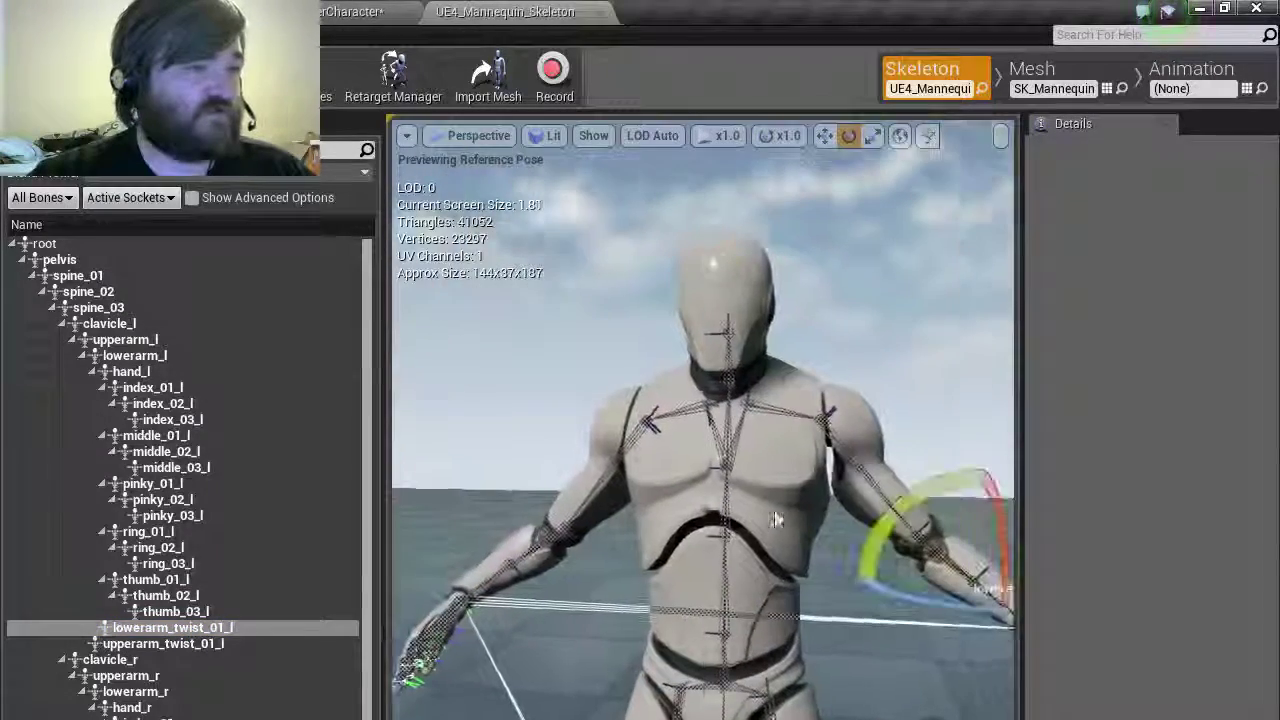
left_click(505, 578)
scroll(263, 664, "down", 5)
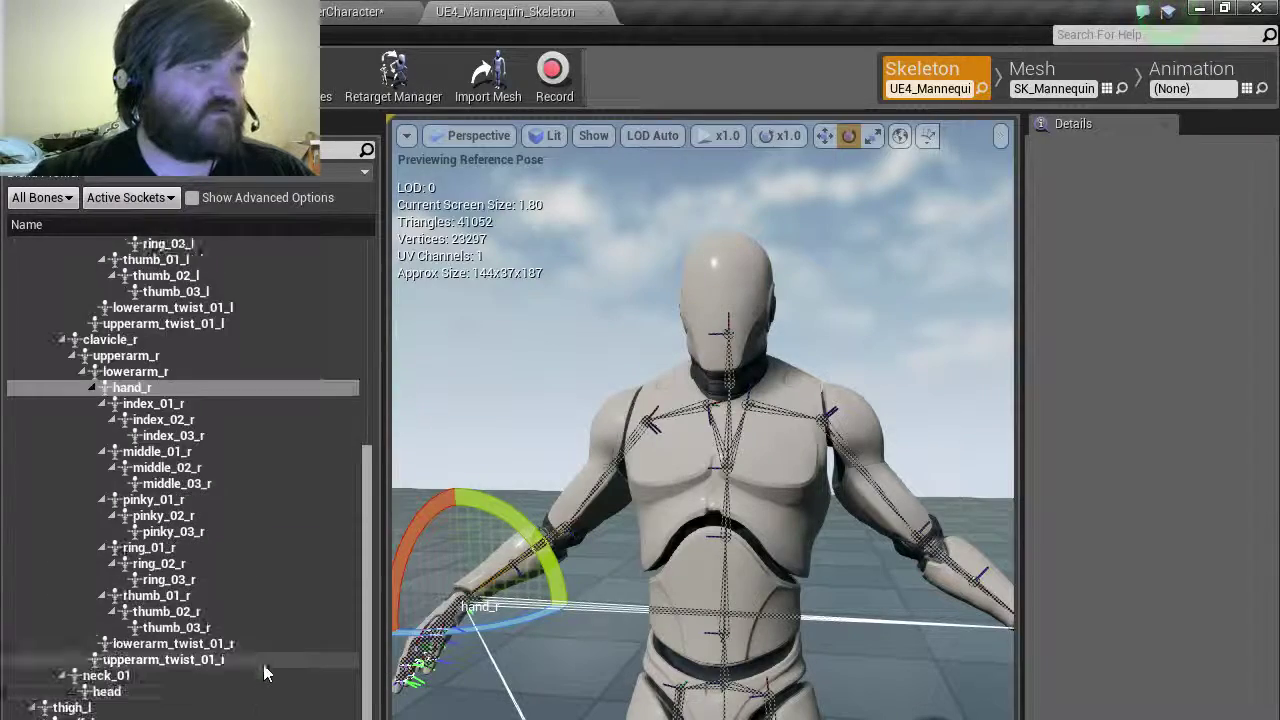
scroll(262, 640, "up", 7)
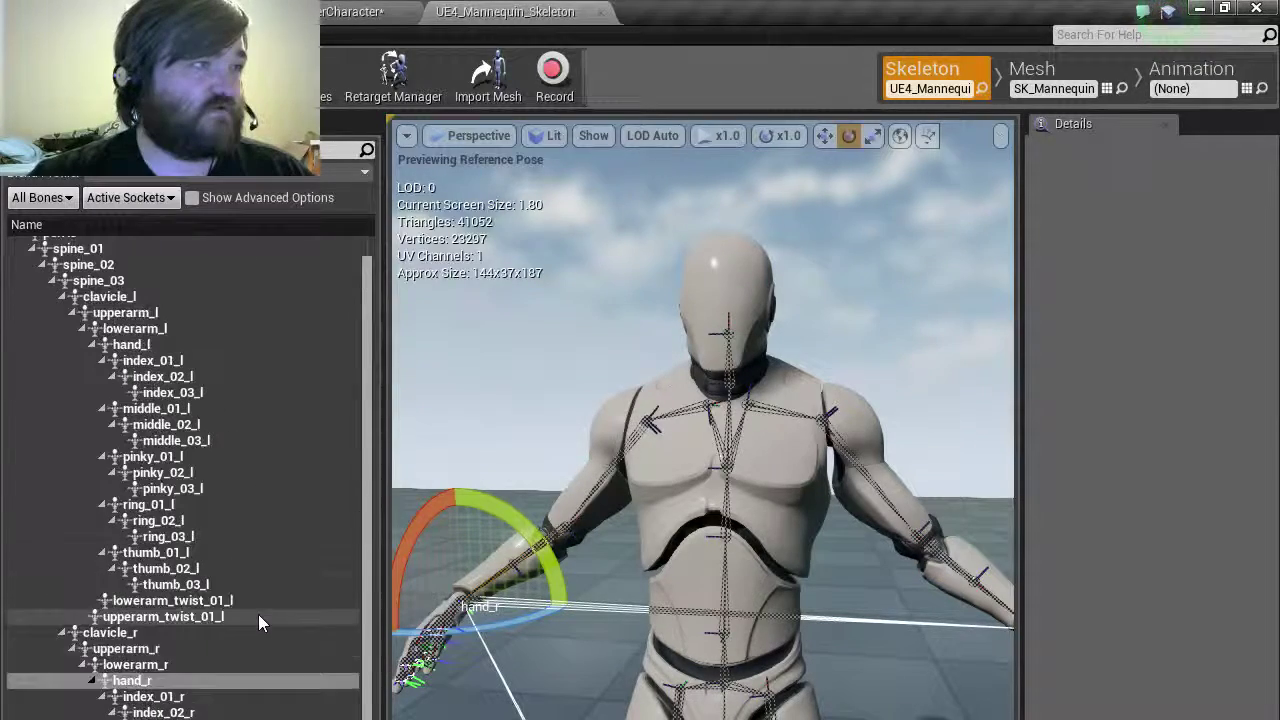
Look through the bone display options, the thumb_03_l bone actions and the skeleton's asset commands, and compare the mesh and skeleton views.
left_click(150, 197)
left_click(57, 200)
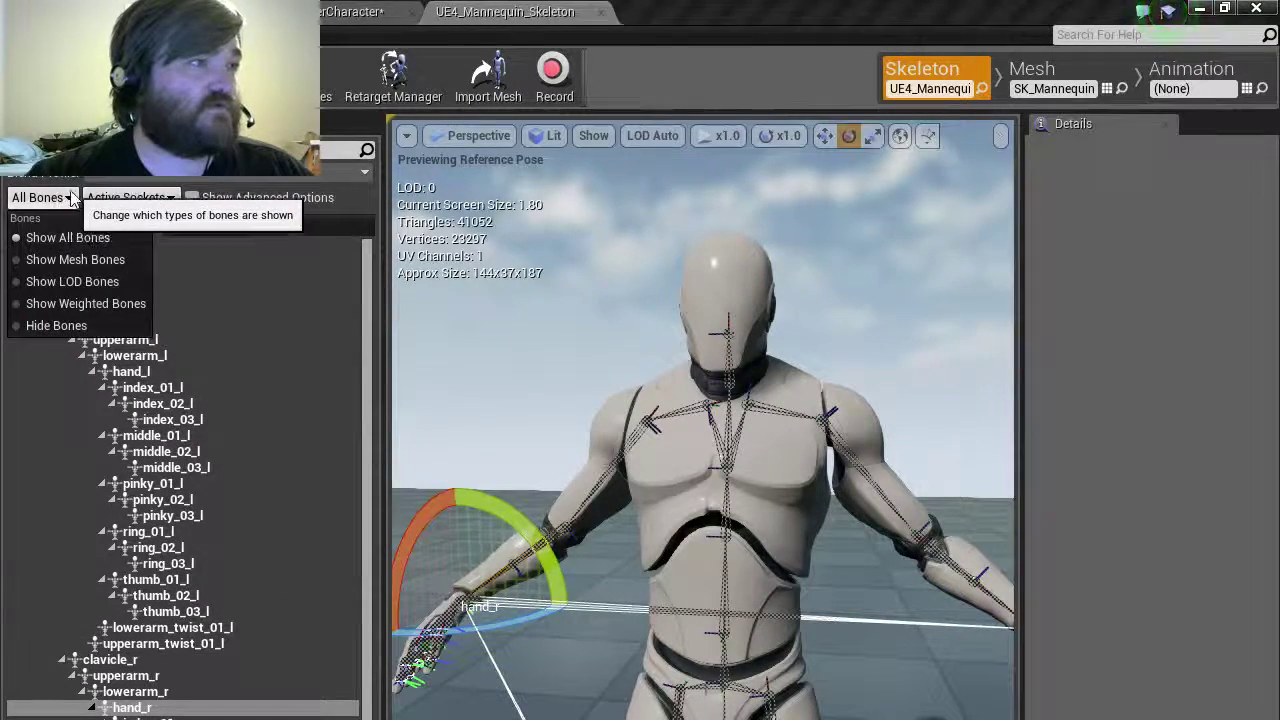
left_click(72, 198)
right_click(168, 611)
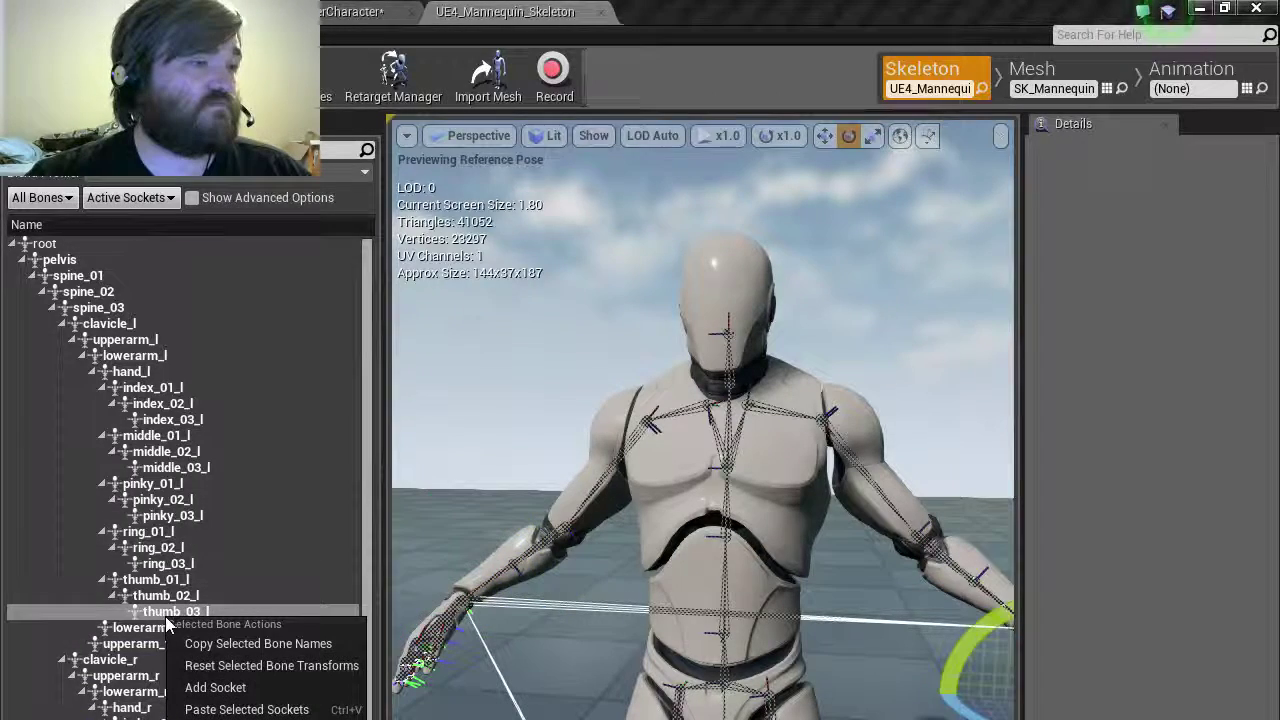
left_click(102, 35)
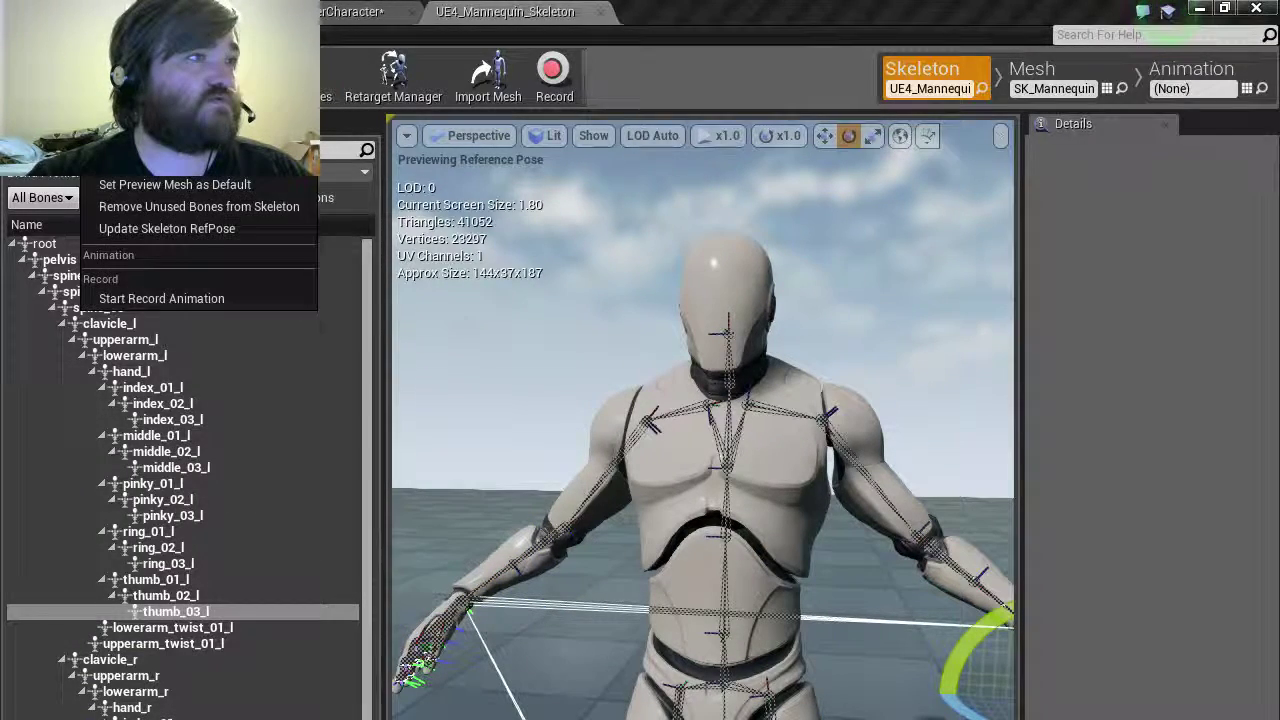
mouse_move(154, 35)
left_click(1032, 75)
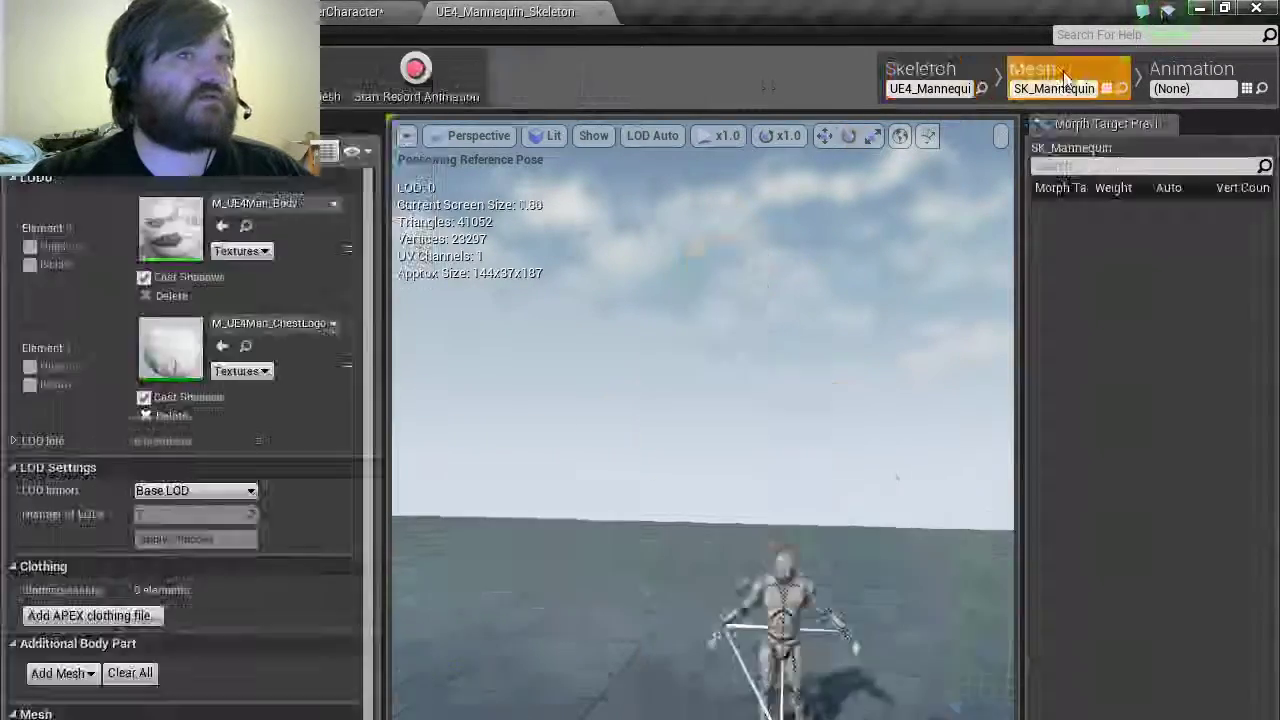
left_click(920, 72)
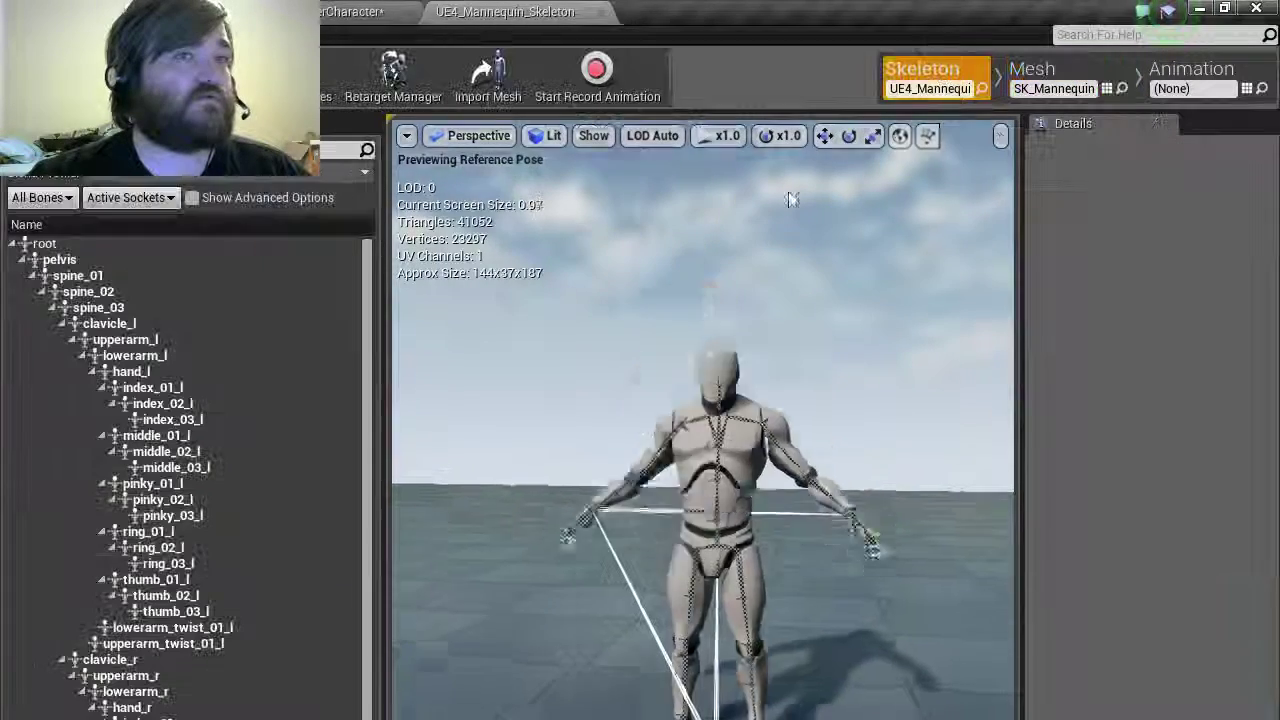
left_click(178, 645)
right_click(161, 645)
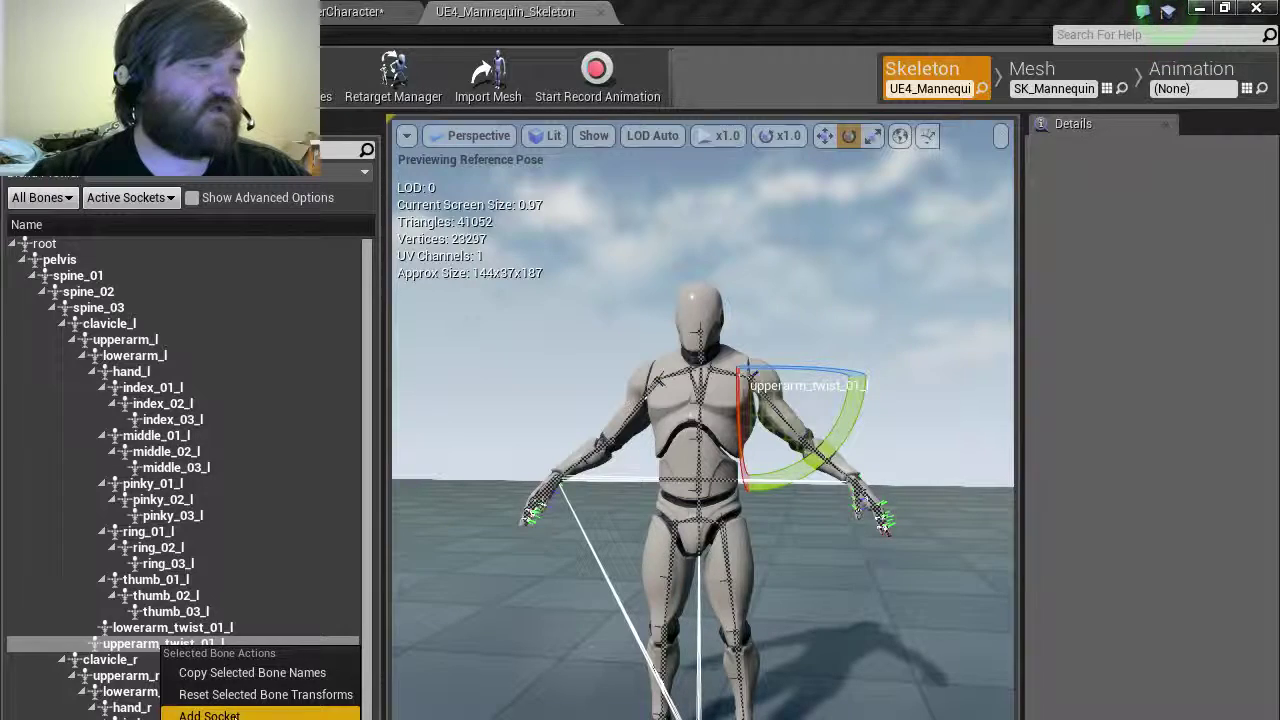
left_click(209, 715)
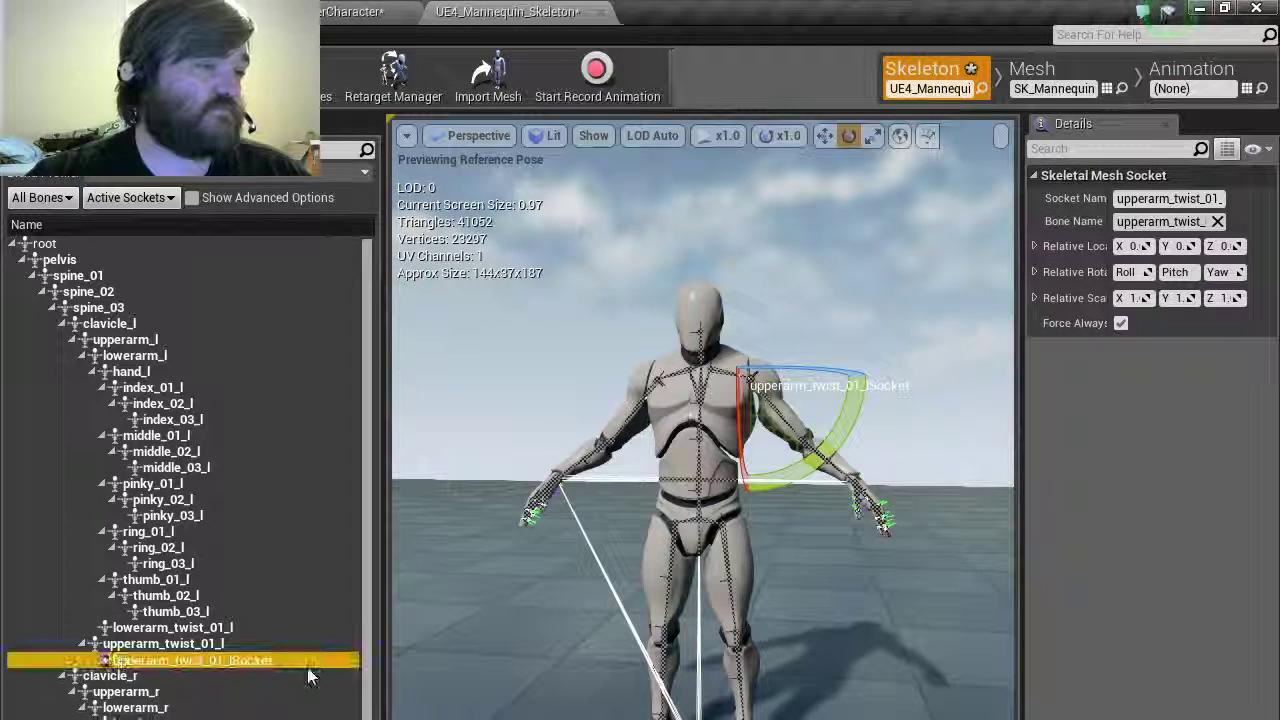
key("Delete")
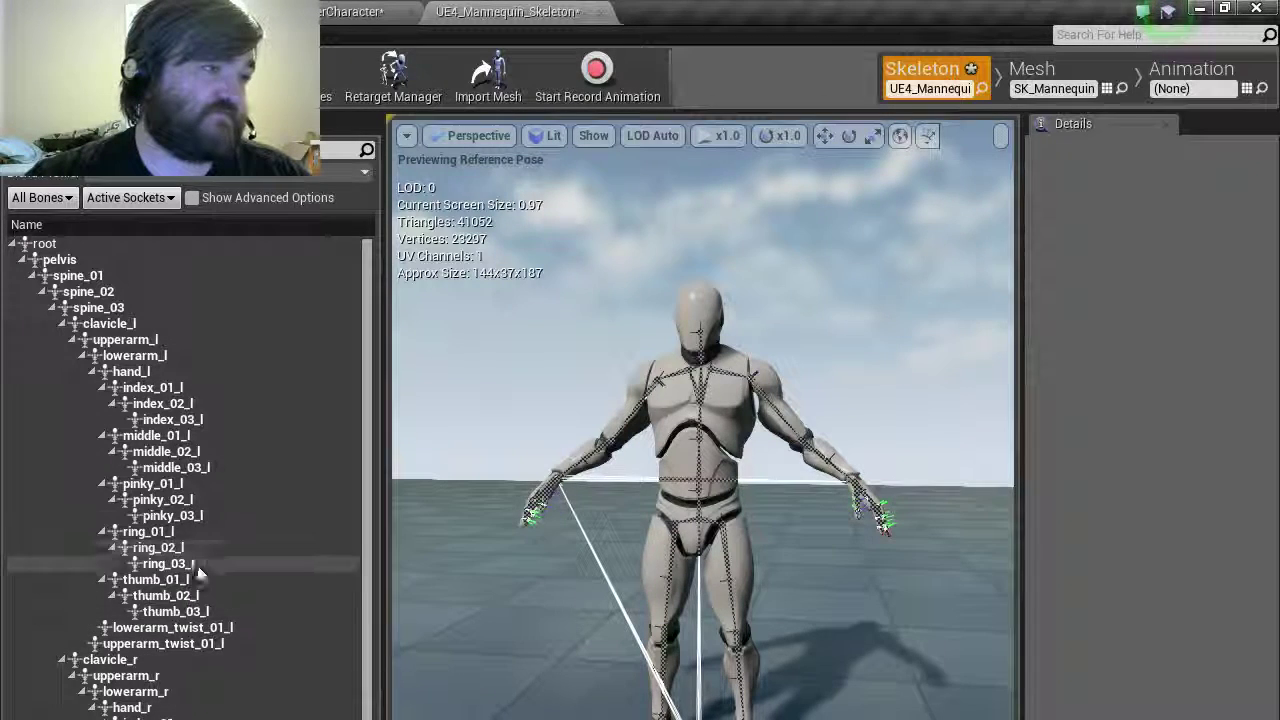
Add a socket named Chest to the spine_03 bone.
left_click(148, 680)
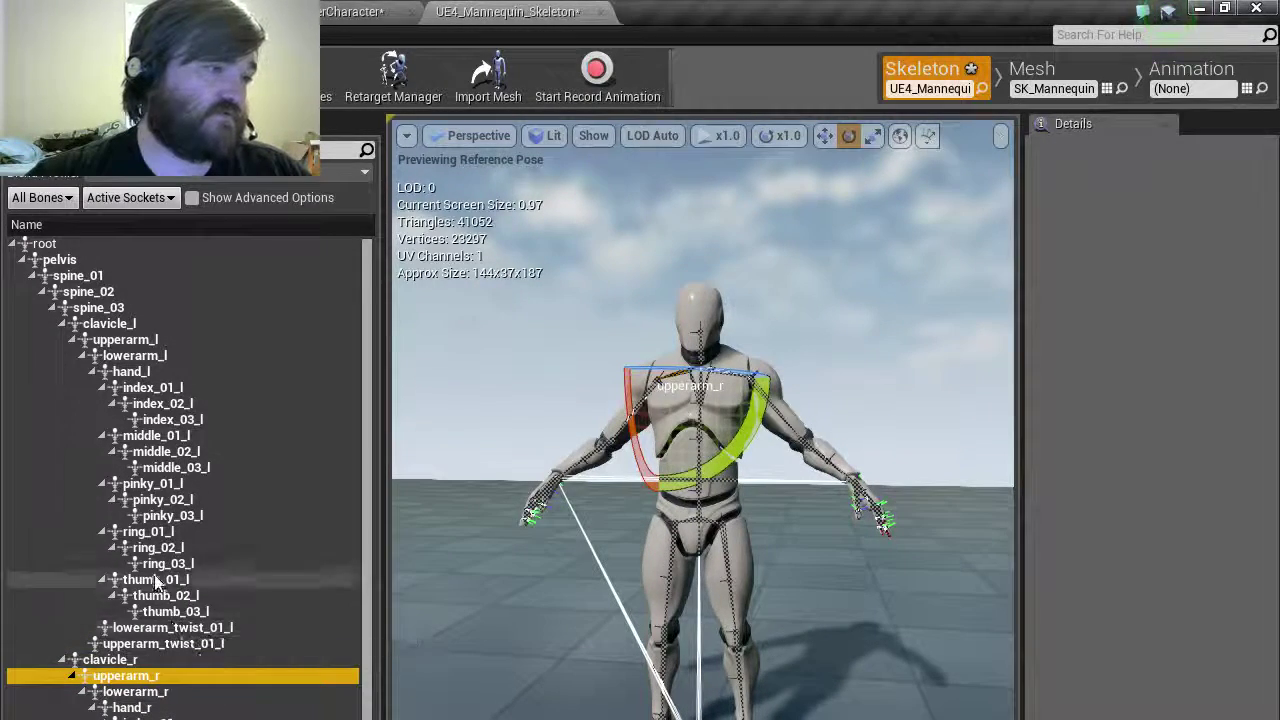
left_click(131, 372)
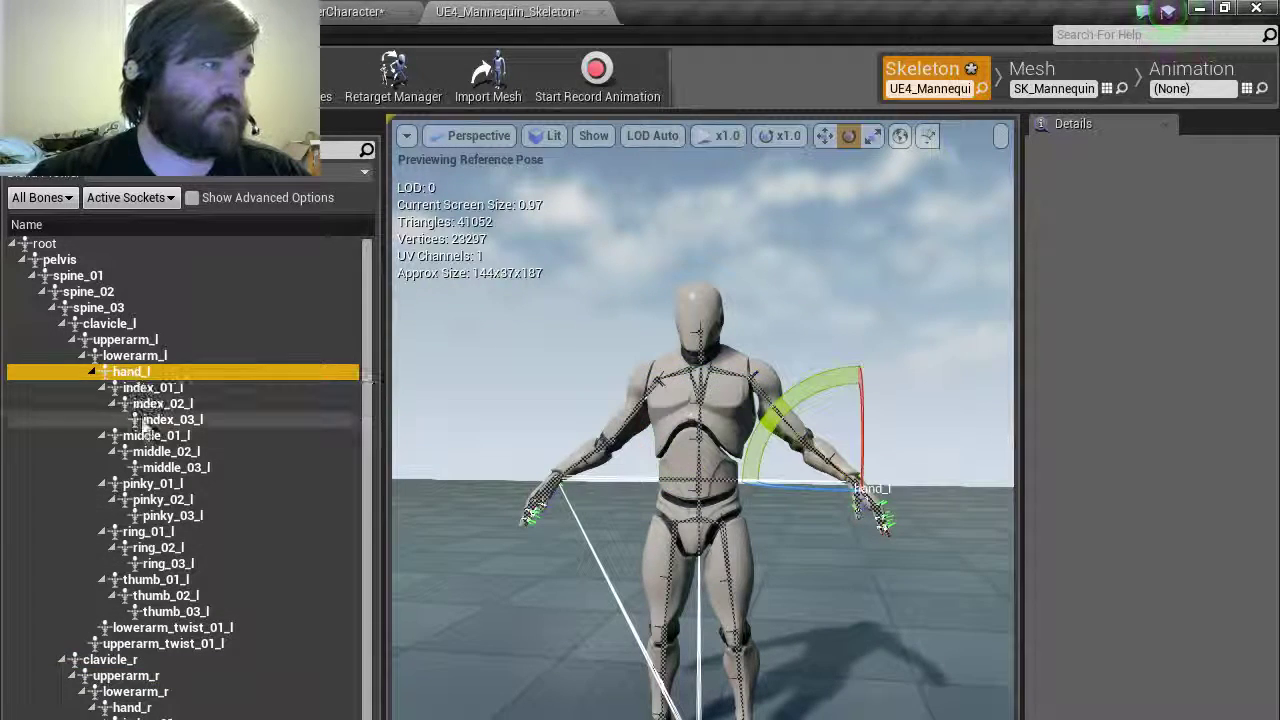
left_click(90, 291)
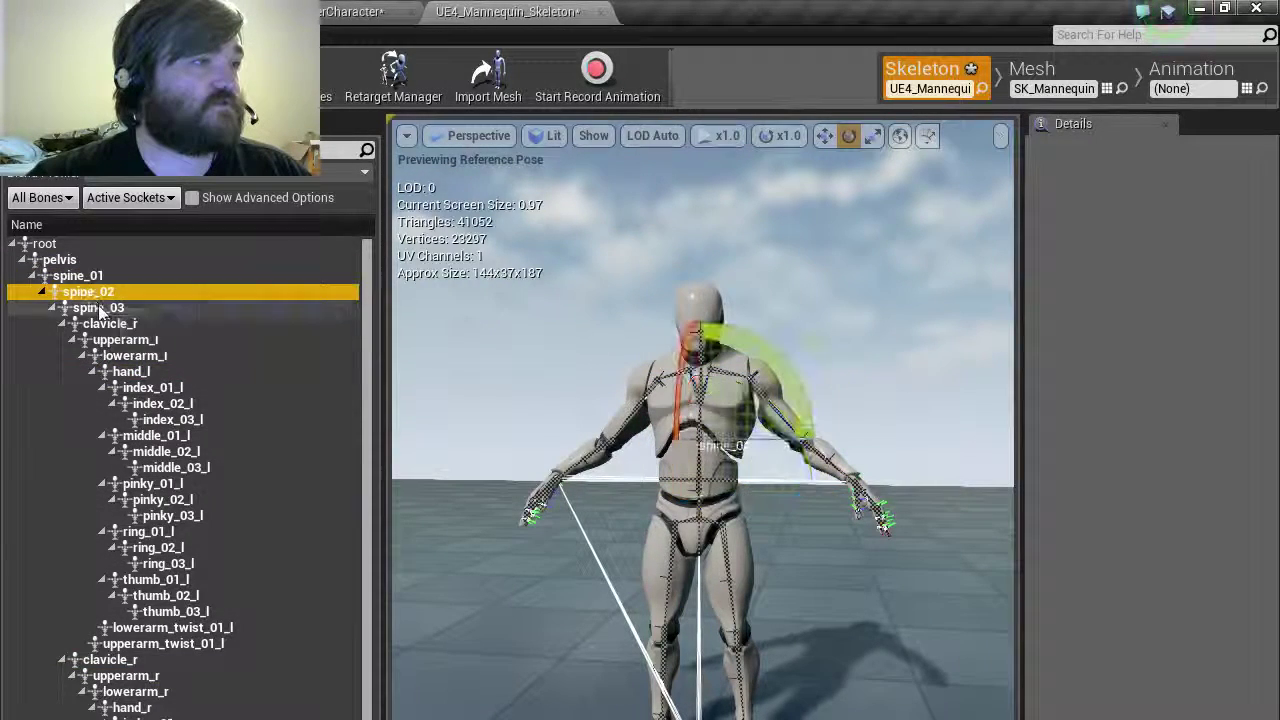
left_click(100, 310)
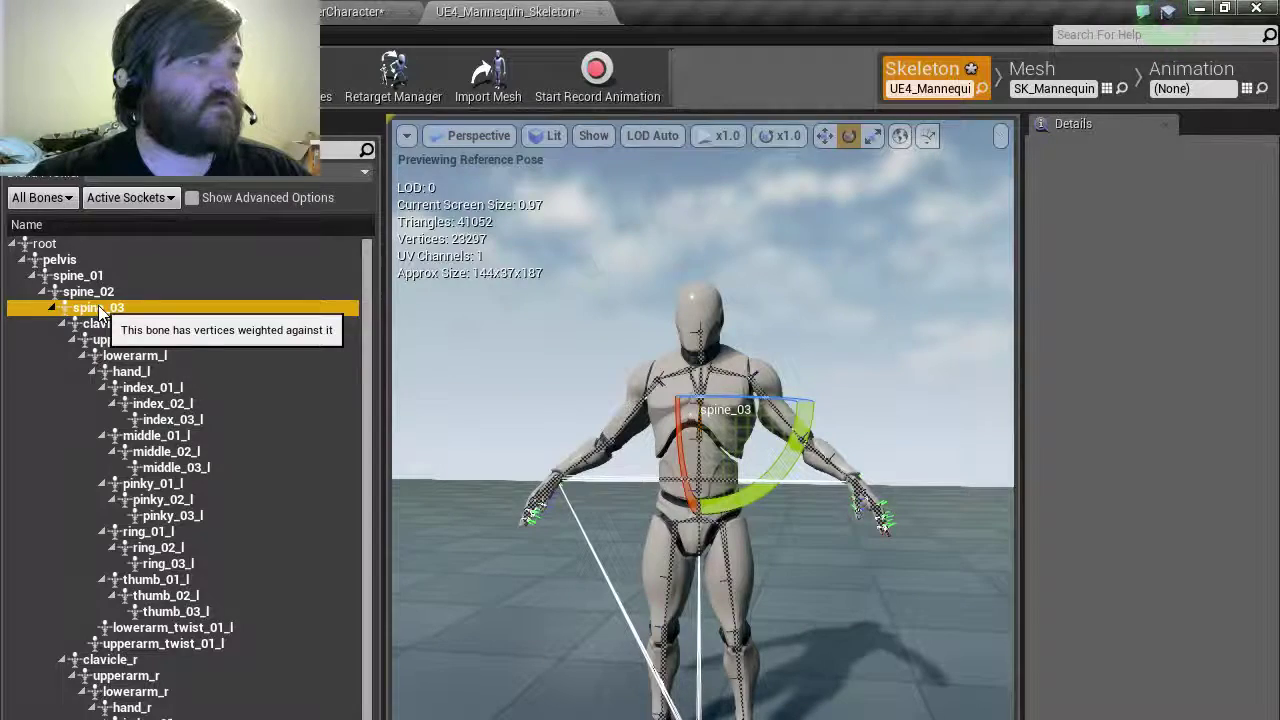
right_click(100, 310)
left_click(189, 377)
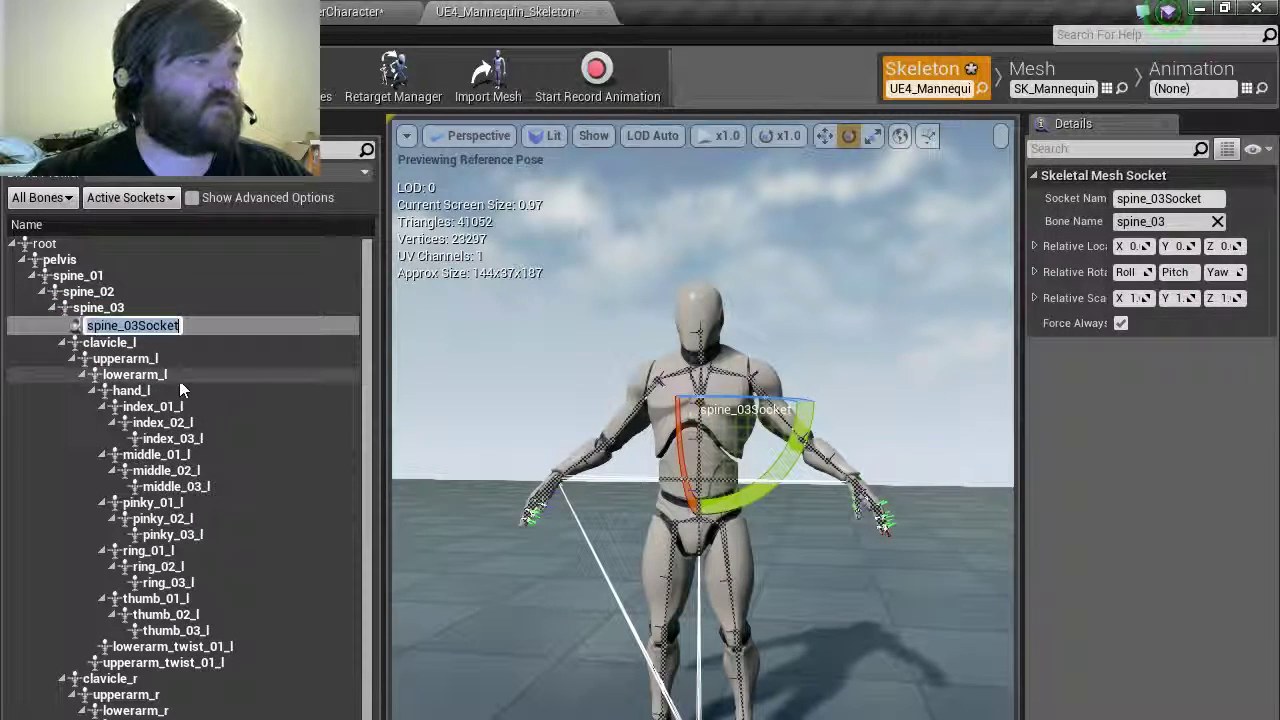
type("Chest")
key("Return")
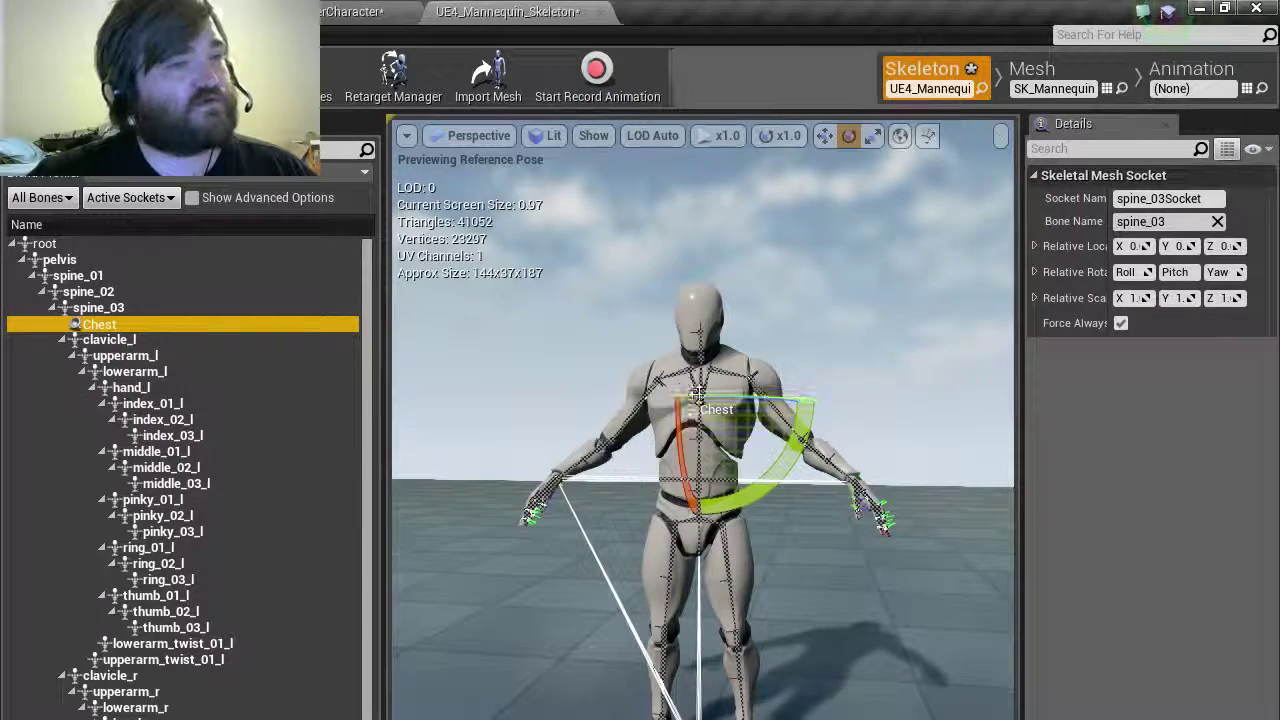
Move the Chest socket forward out of the spine and down onto the front surface of the mannequin's chest.
mouse_move(619, 485)
right_mouse_down()
mouse_move(540, 480)
mouse_move(530, 380)
mouse_move(600, 470)
right_mouse_up()
key("w")
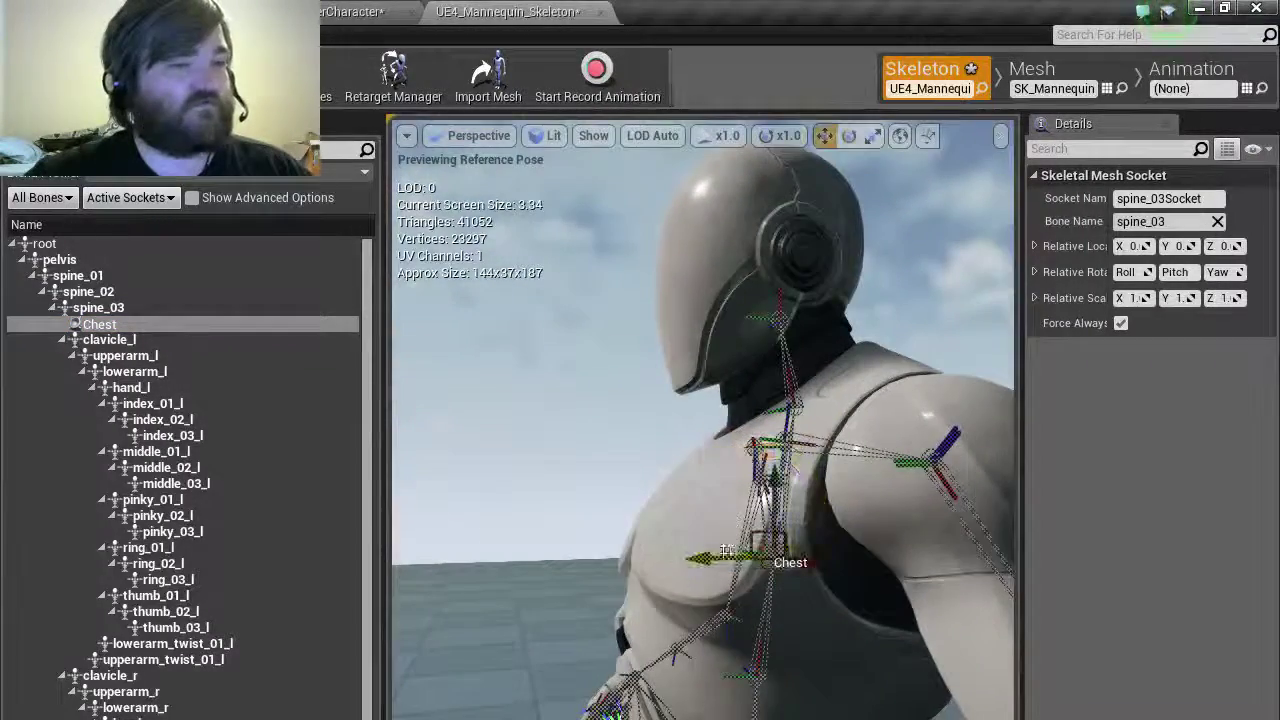
left_click_drag(712, 556, 597, 553)
right_click_drag(597, 557, 688, 530)
left_click_drag(556, 508, 590, 514)
left_click_drag(528, 428, 532, 461)
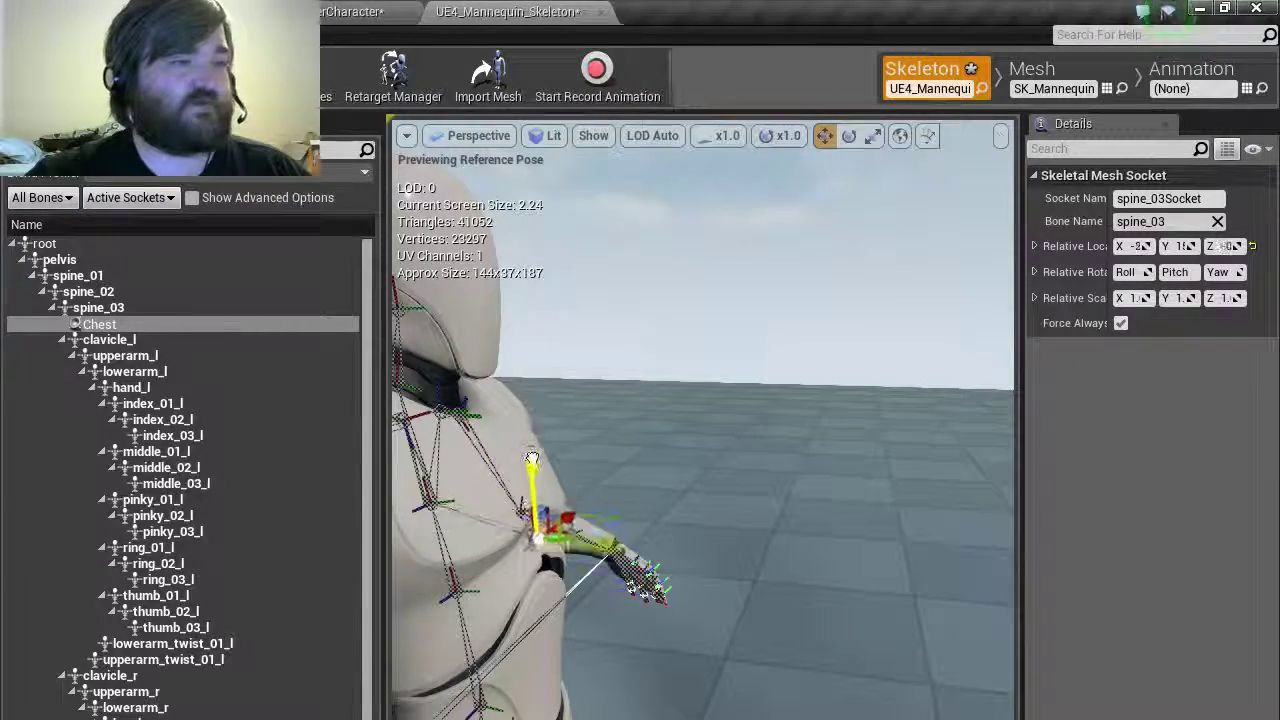
right_click_drag(552, 492, 400, 510)
right_click_drag(640, 420, 680, 420)
scroll(704, 420, "down", 5)
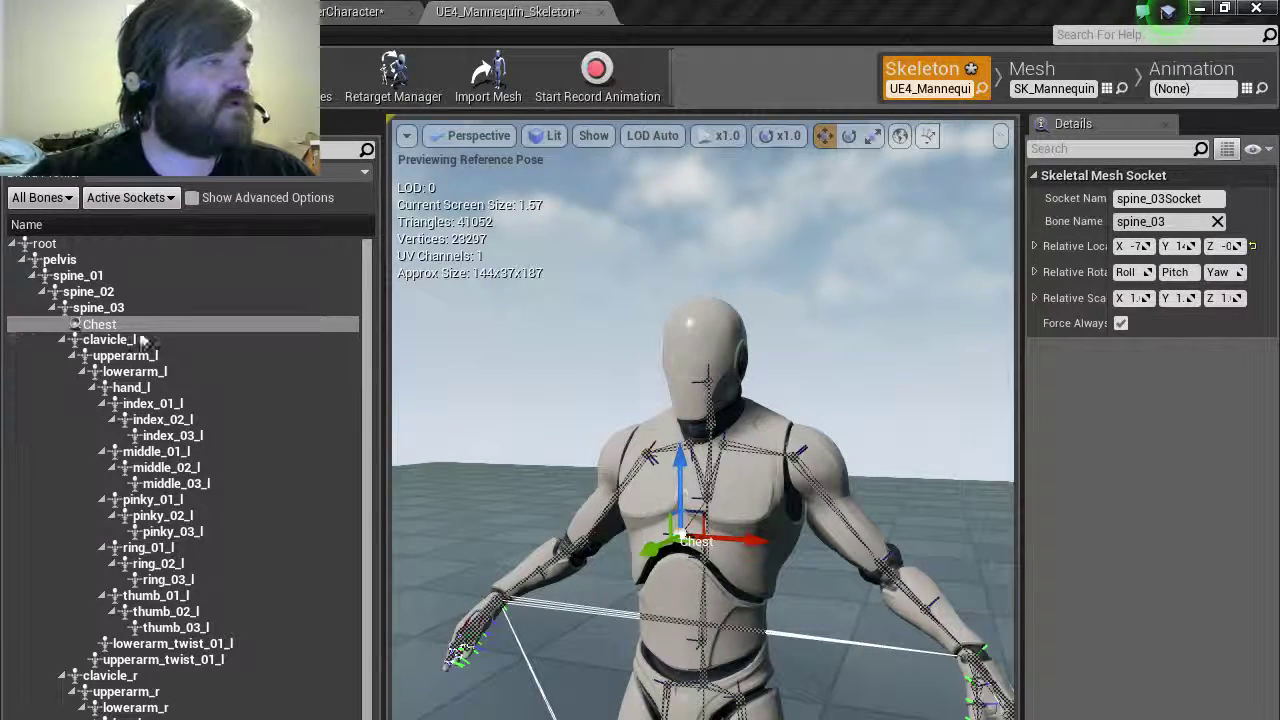
Add a socket named ShoulderL to the upperarm_l bone and raise it slightly toward the top of the shoulder.
left_click(112, 341)
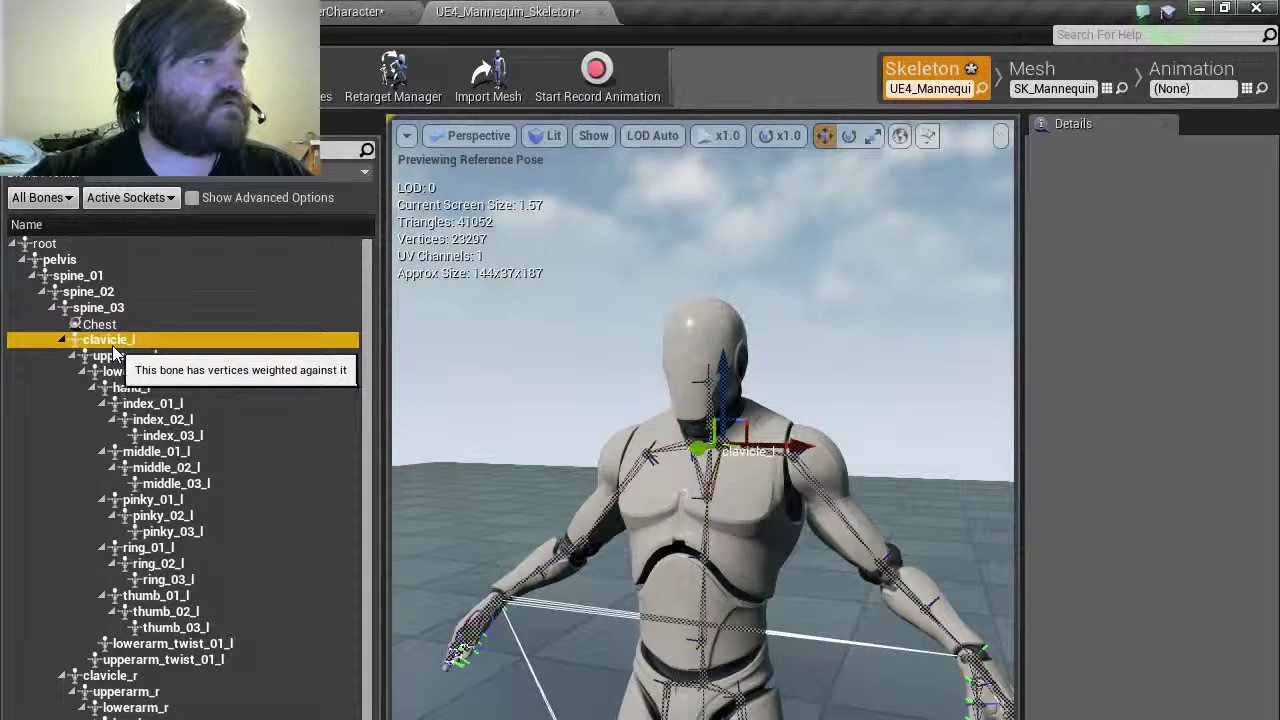
left_click(117, 356)
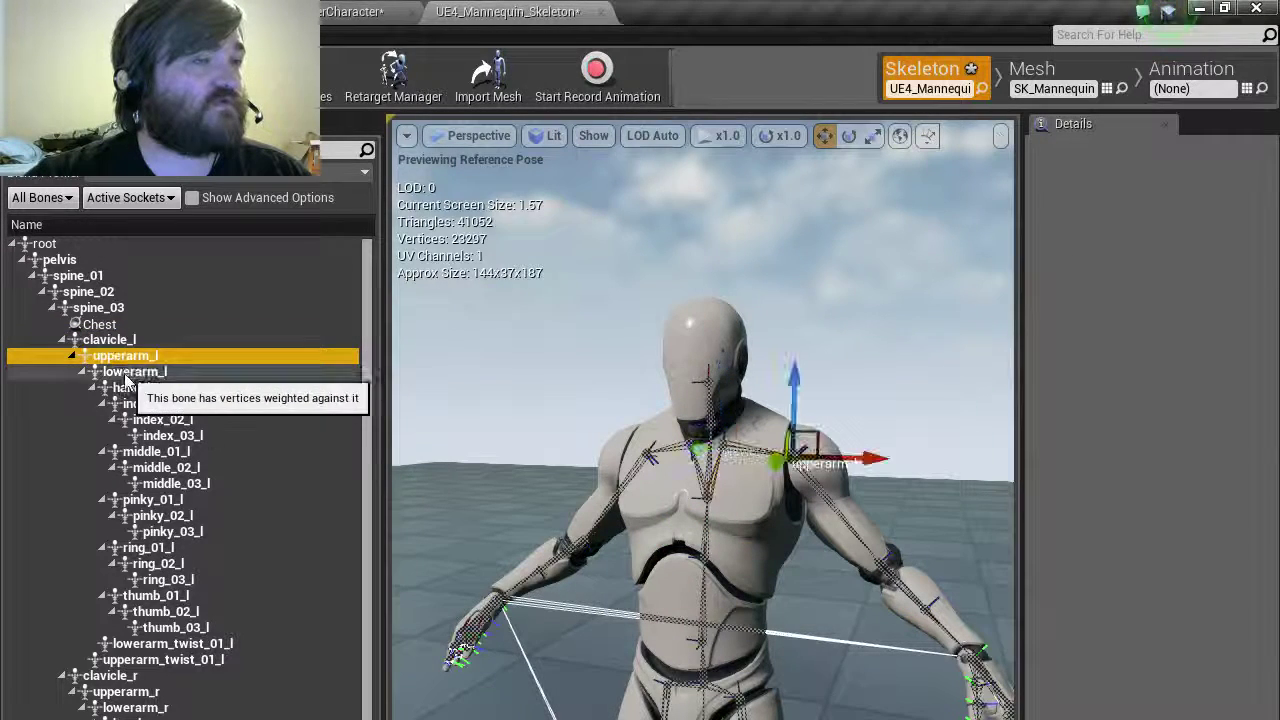
right_click(126, 357)
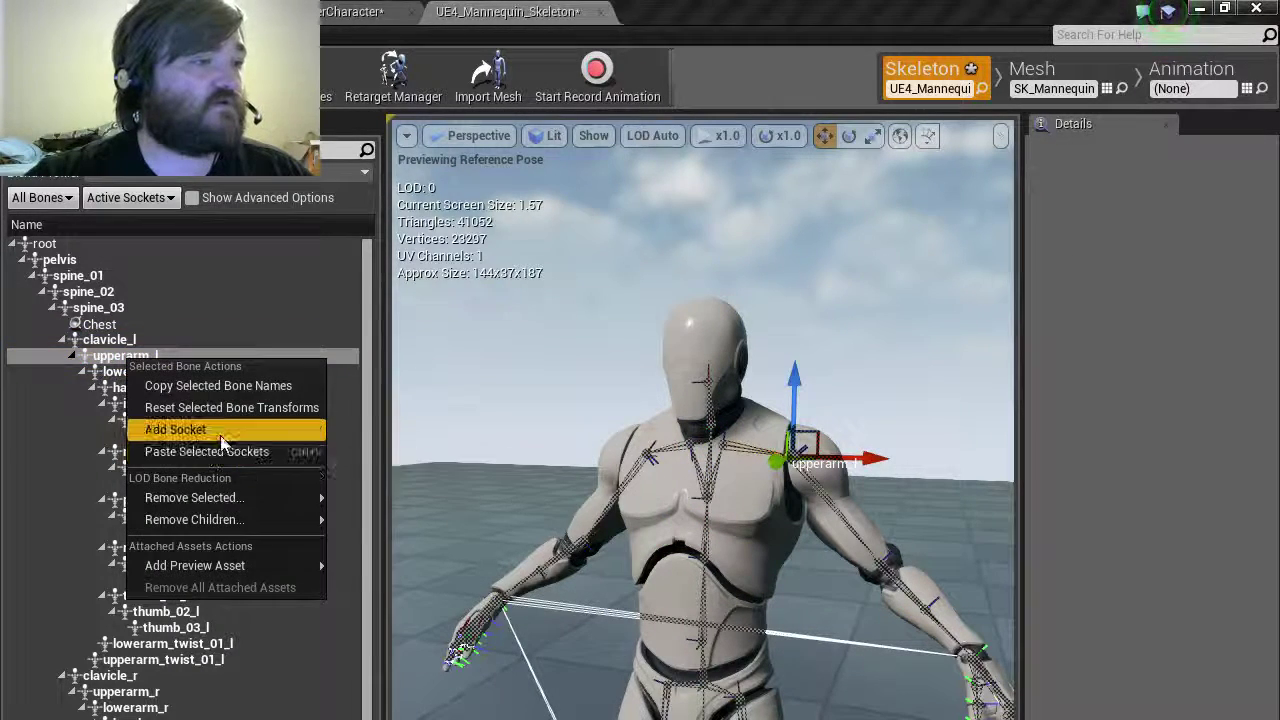
left_click(220, 432)
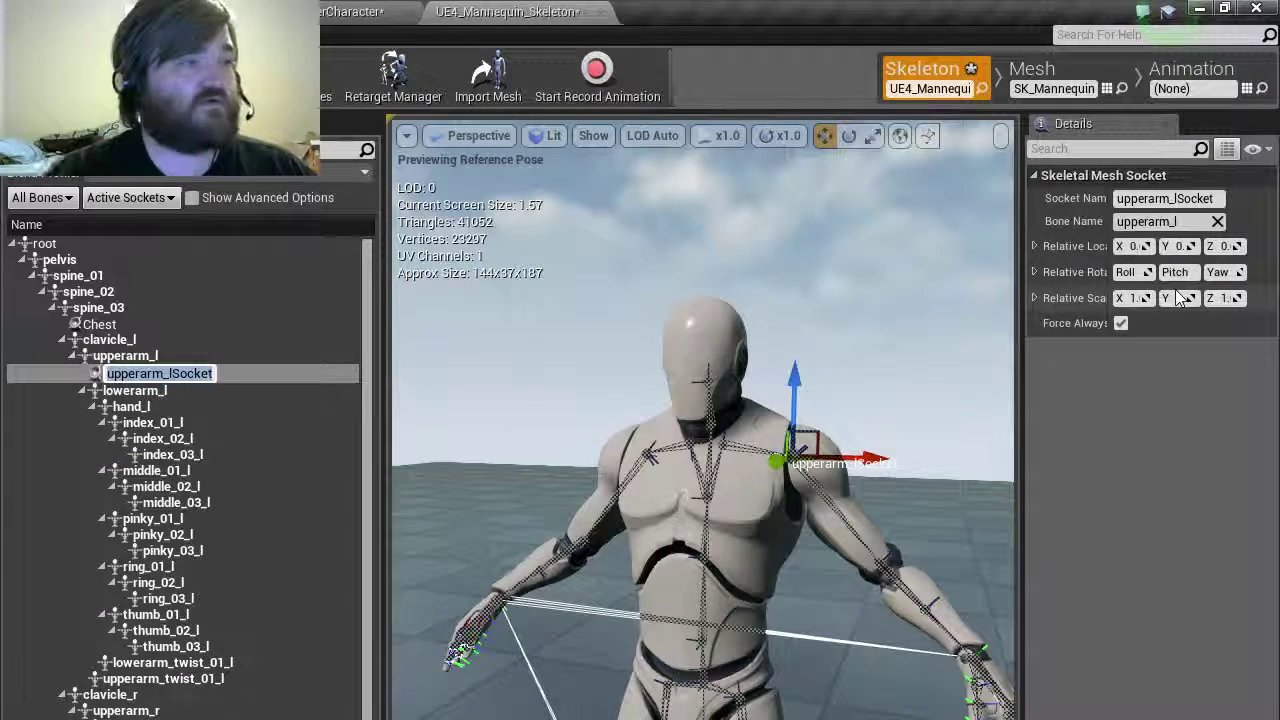
type("Shoulder_l")
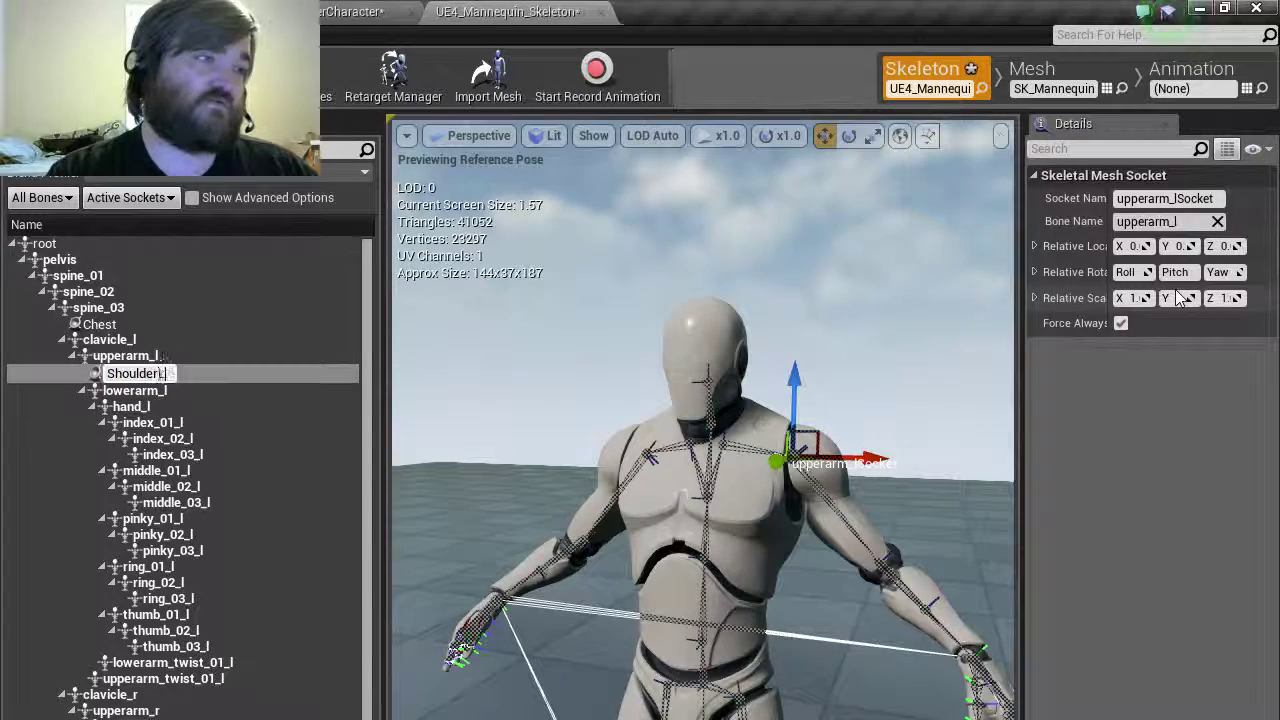
key("Return")
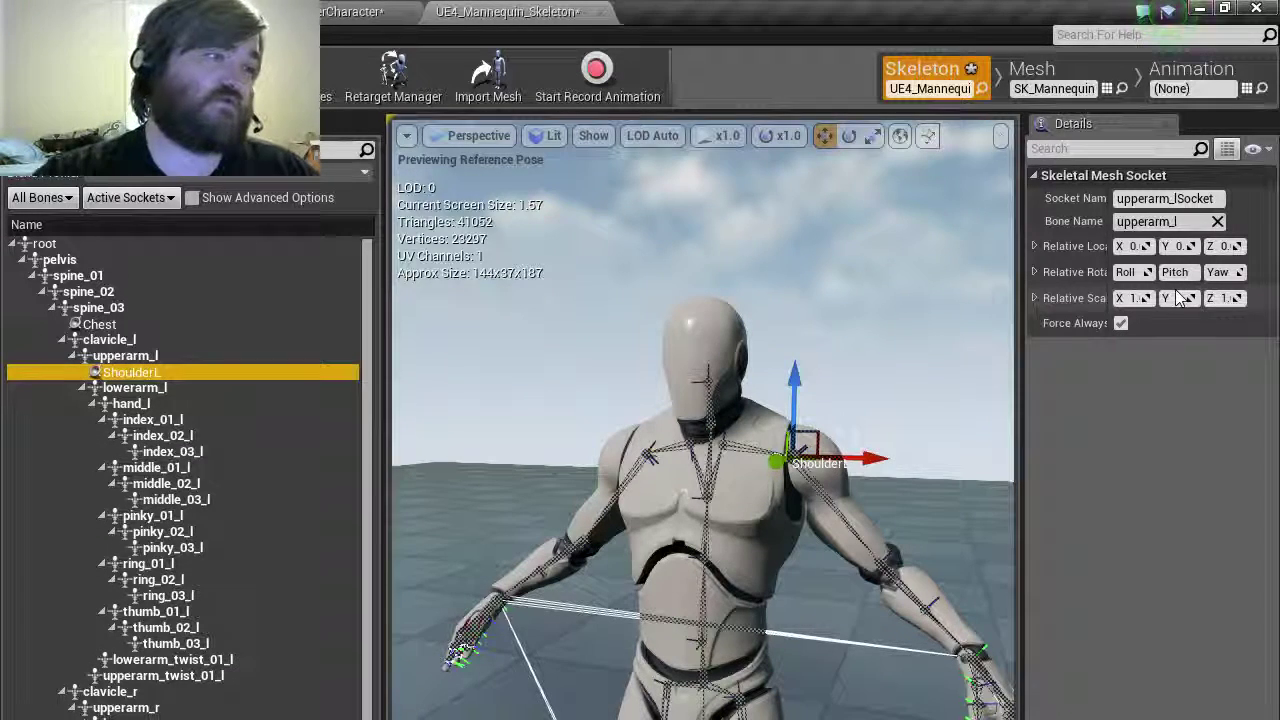
left_click_drag(791, 381, 795, 366)
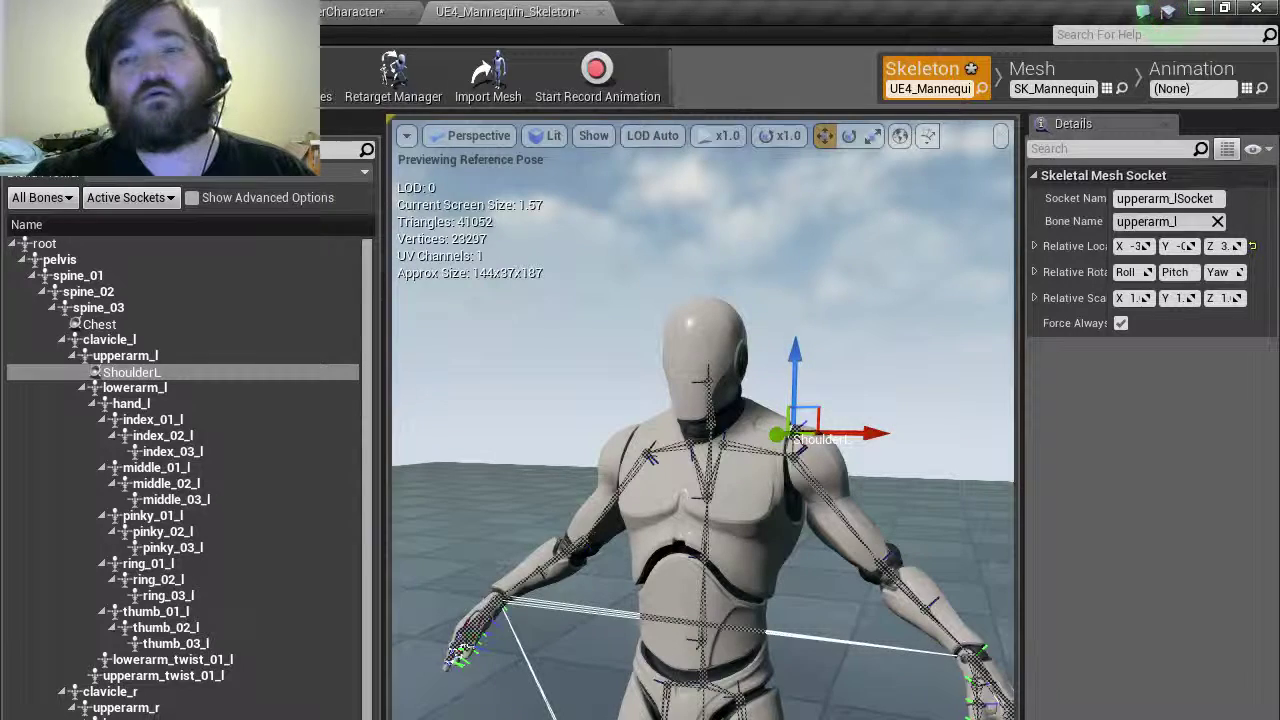
left_click(1168, 12)
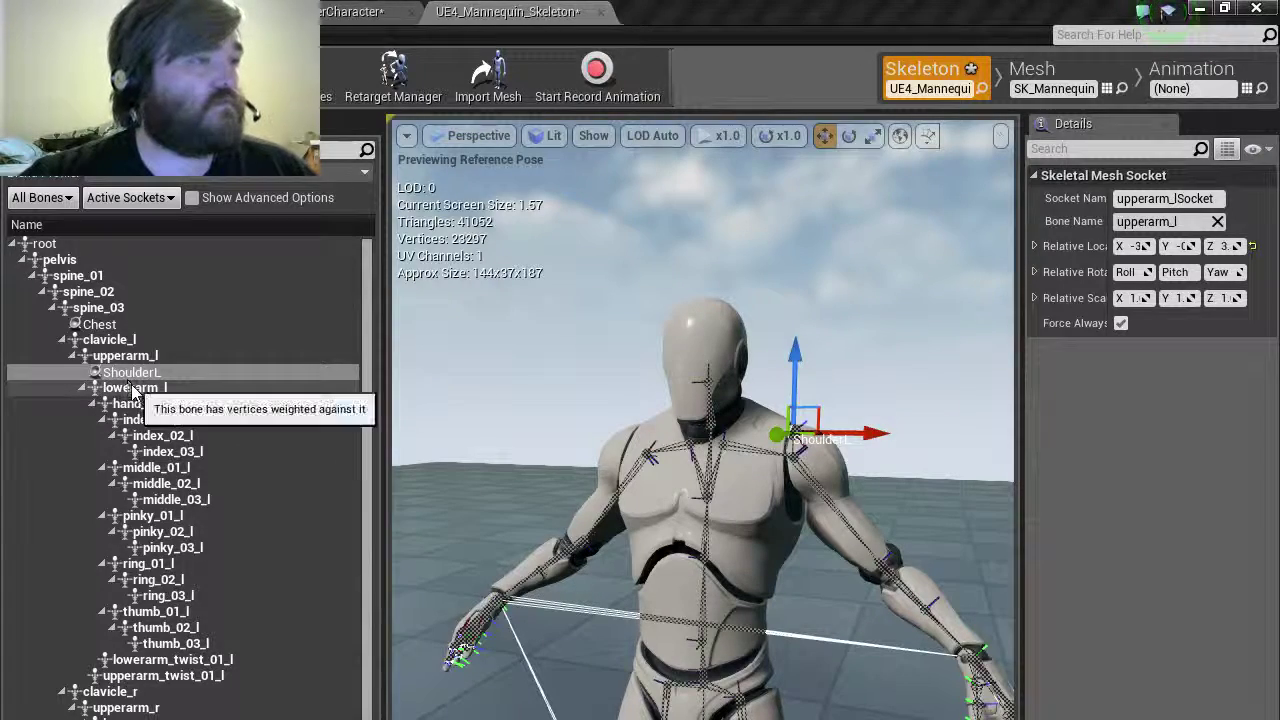
Add a socket to the lowerarm_l bone and move it up from the elbow onto the upper arm.
right_click(134, 387)
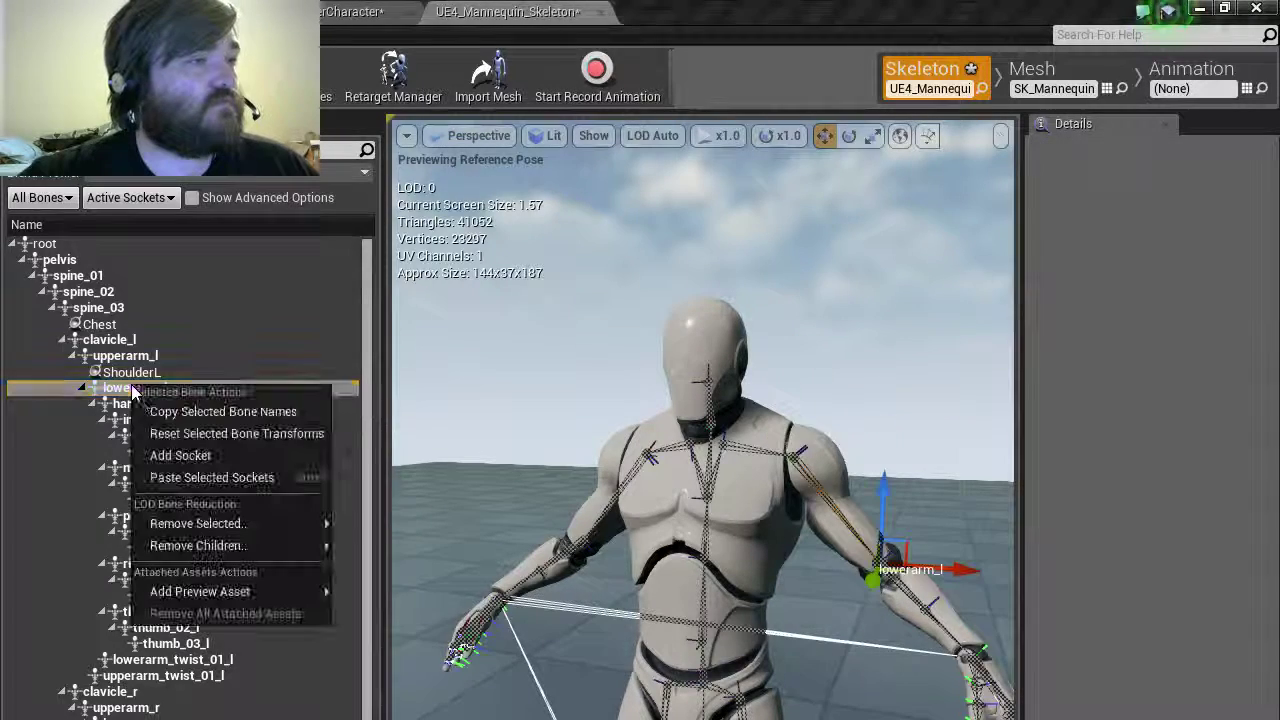
left_click(210, 455)
type("Should")
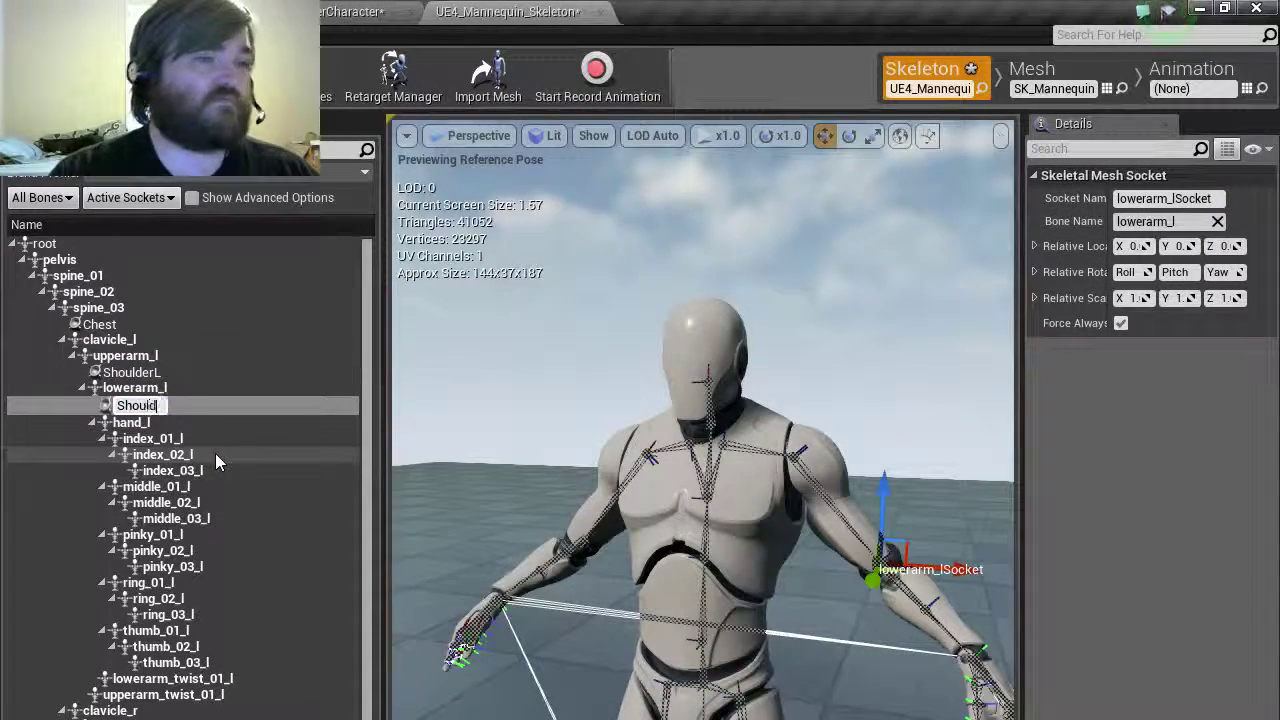
key("BackSpace")
key("BackSpace")
key("BackSpace")
key("BackSpace")
key("BackSpace")
key("BackSpace")
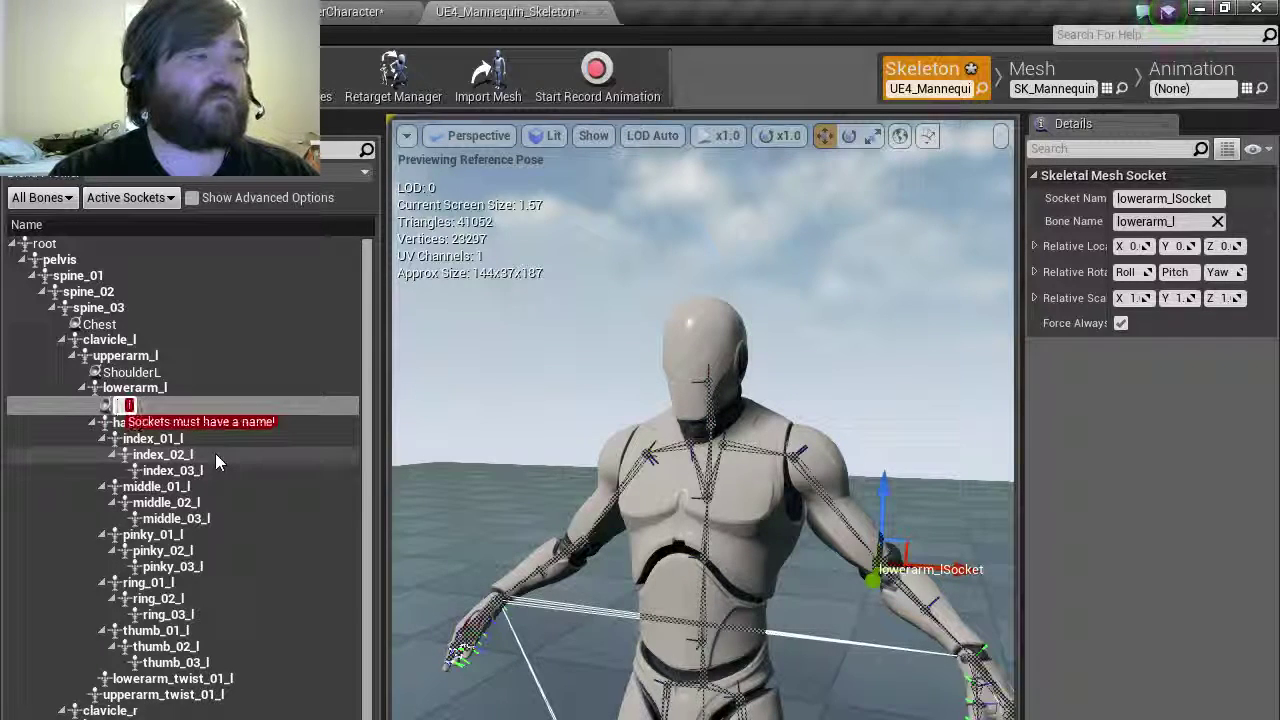
left_click(904, 545)
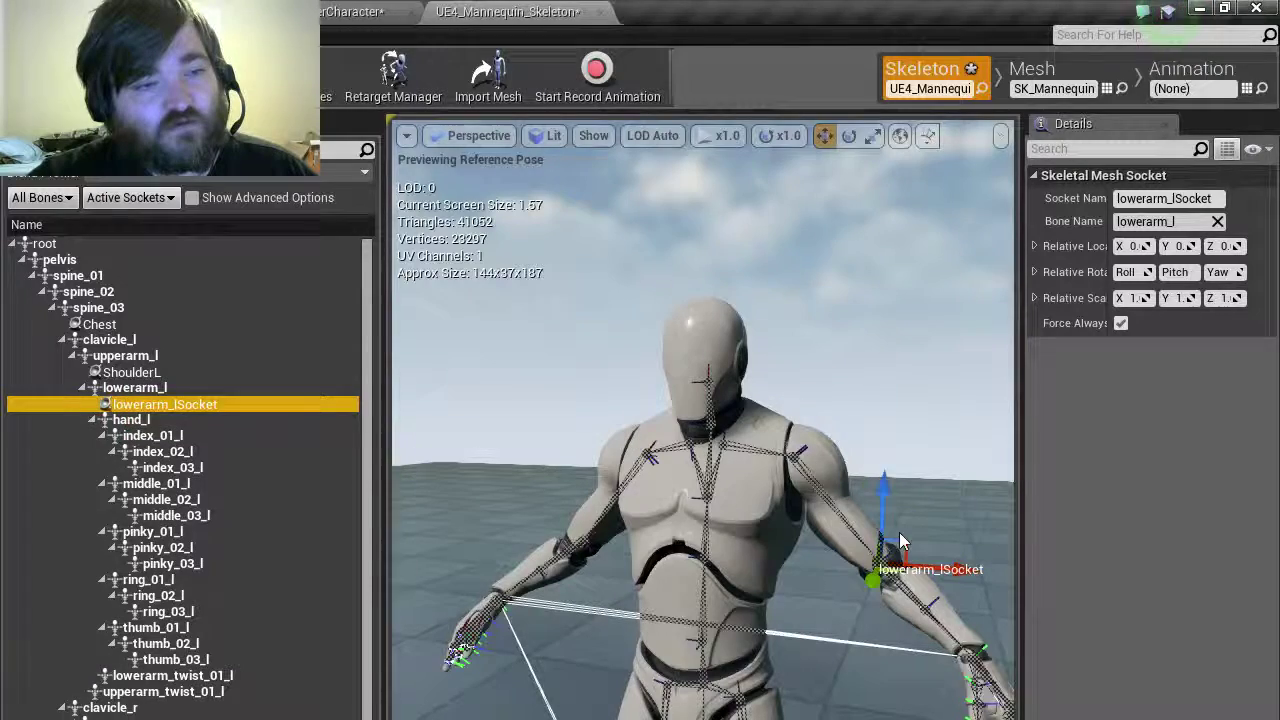
left_click_drag(905, 545, 877, 487)
mouse_move(792, 567)
right_mouse_down()
mouse_move(840, 505)
mouse_move(880, 560)
mouse_move(850, 540)
mouse_move(920, 515)
mouse_move(955, 485)
mouse_move(780, 550)
mouse_move(796, 574)
right_mouse_up()
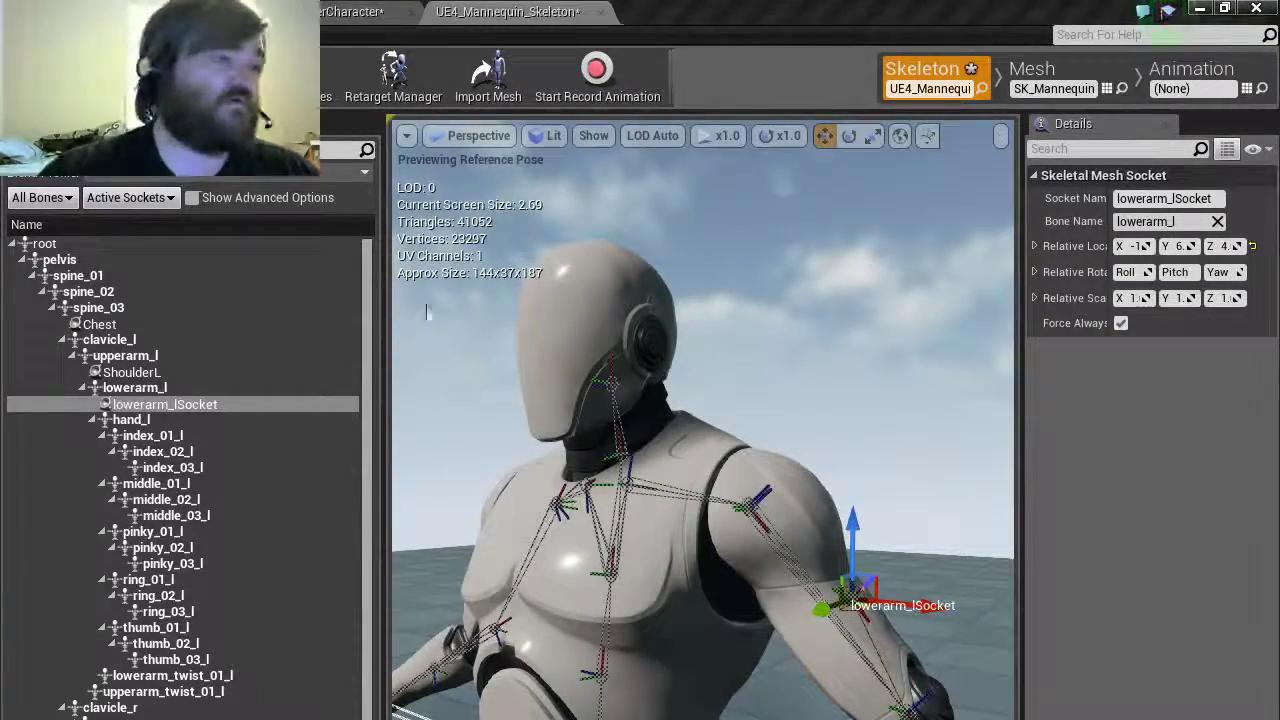
Rename the socket under the lowerarm_l bone as BicepL.
right_click(146, 402)
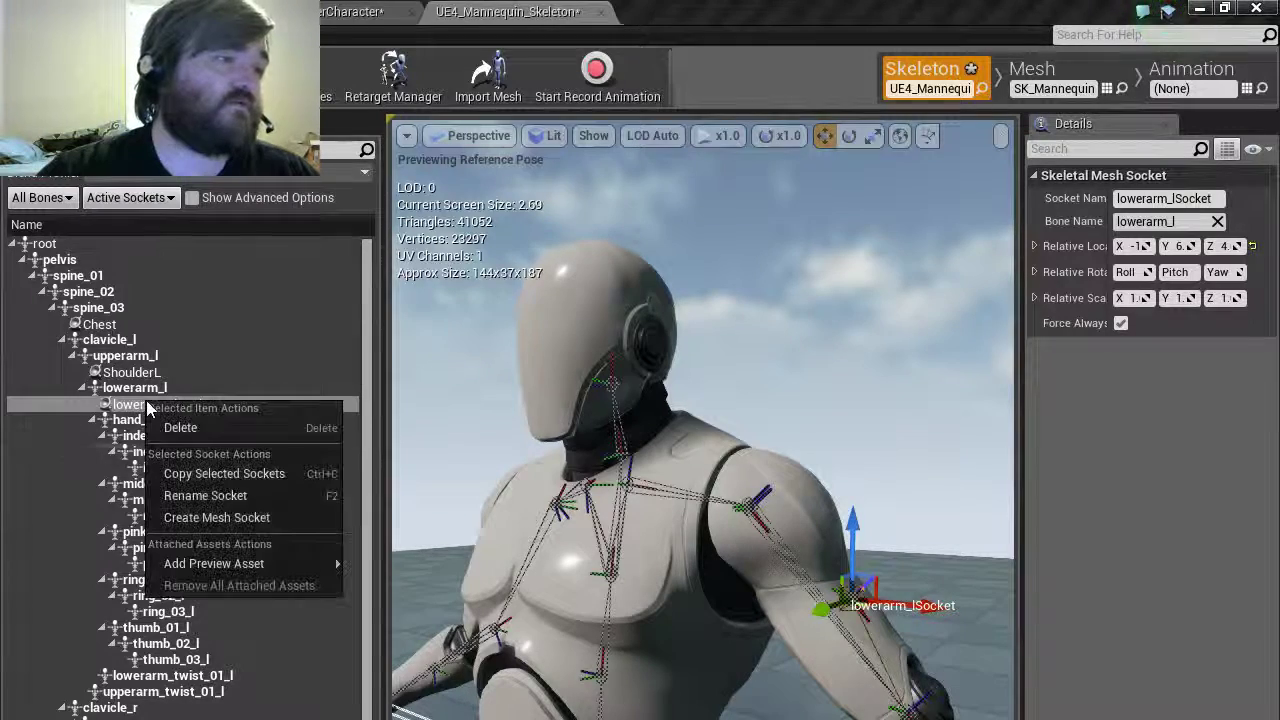
left_click(221, 518)
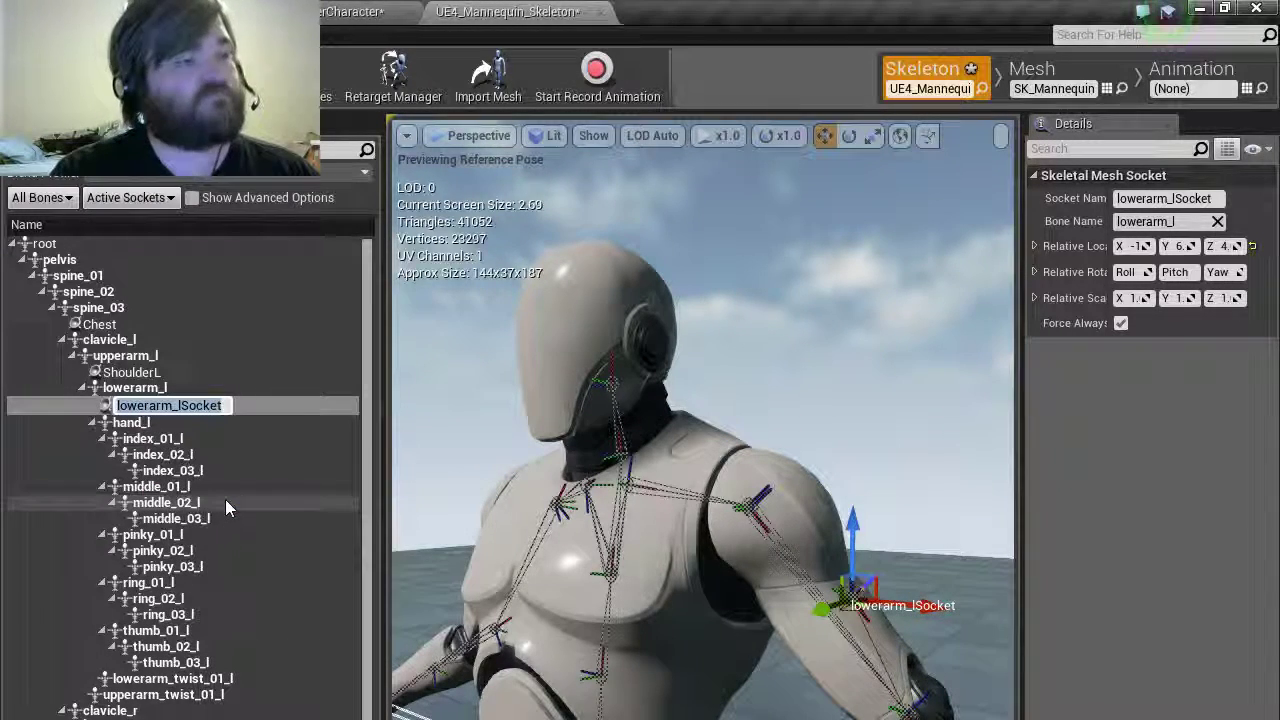
key("End")
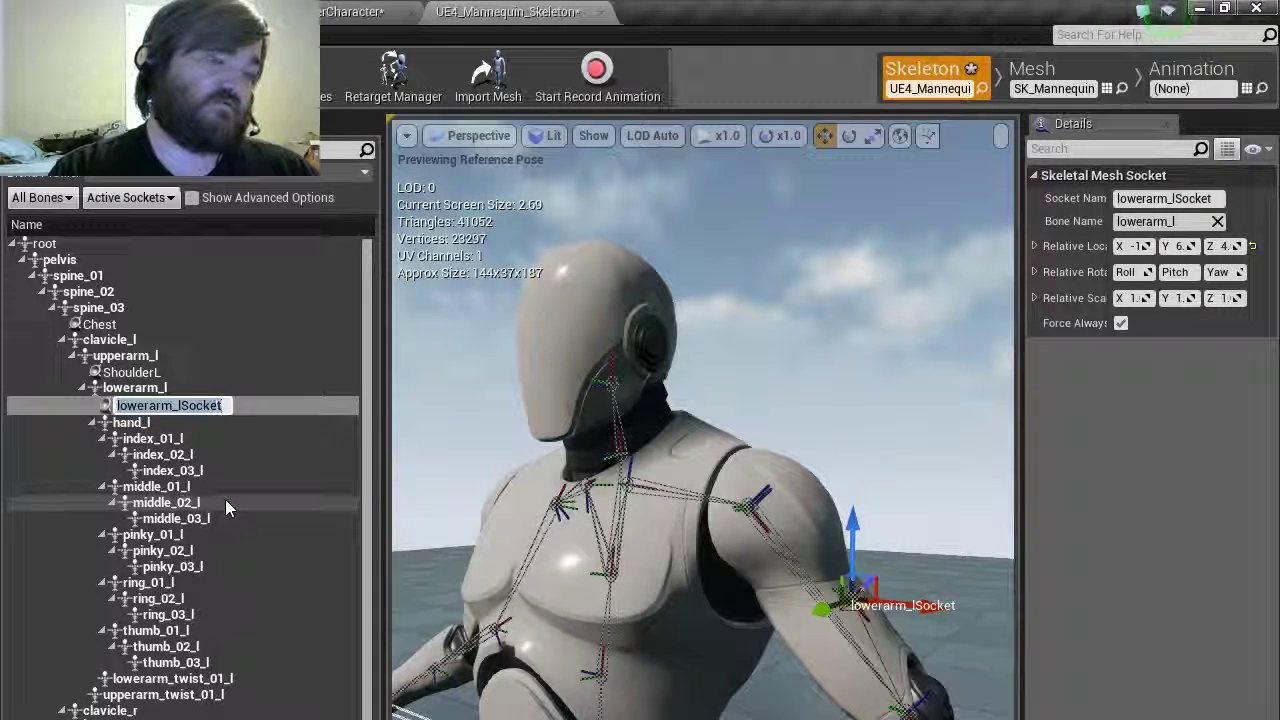
type("Bicep")
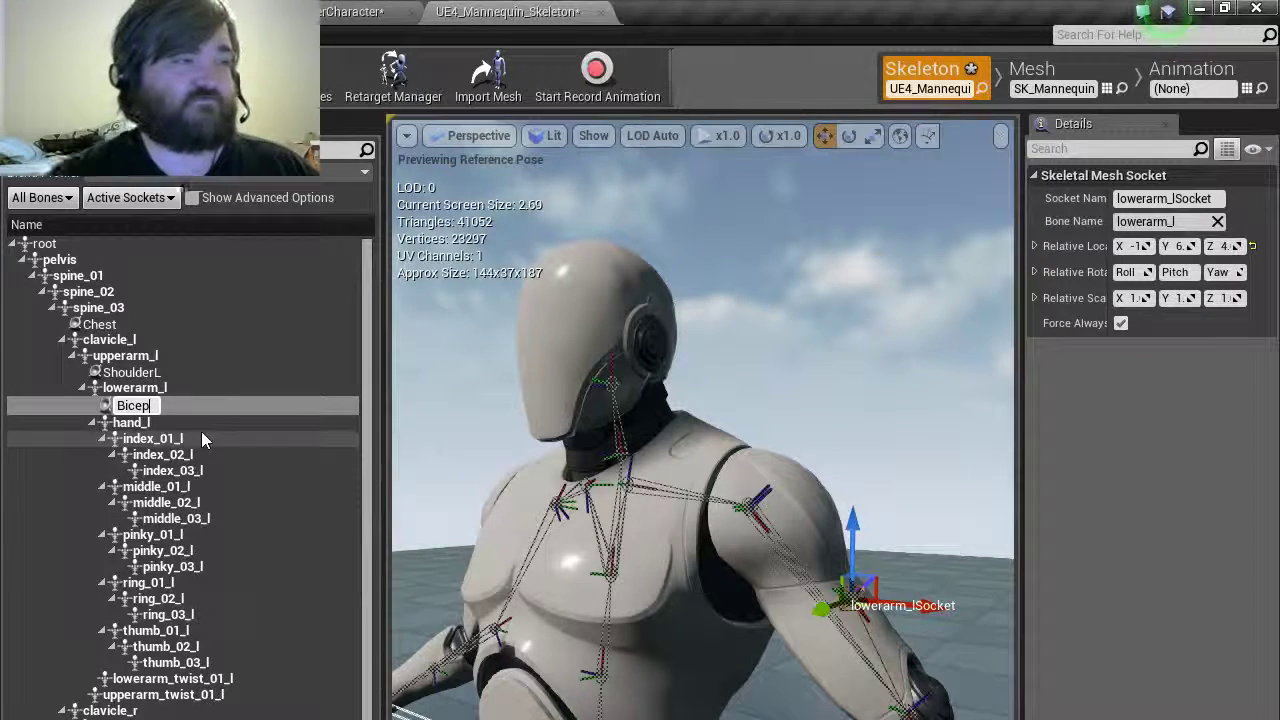
type("L")
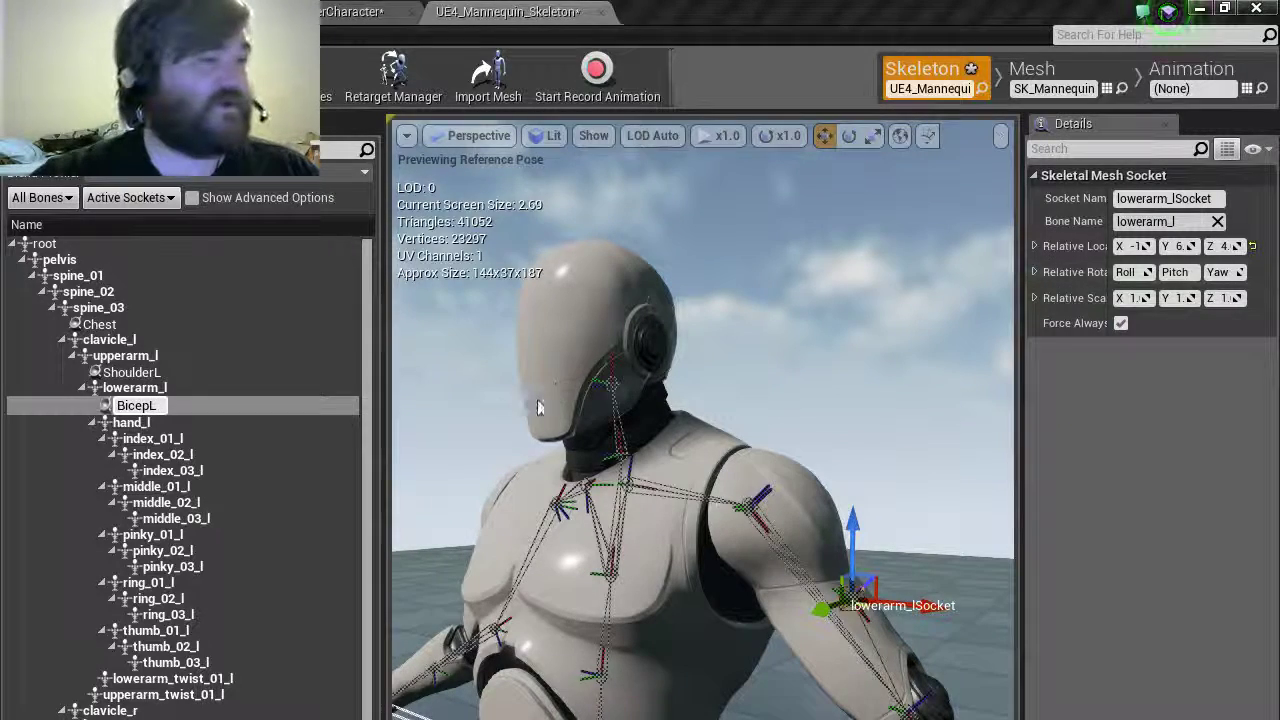
Add a socket named HandL to the hand_l bone.
left_click(130, 421)
right_click(135, 421)
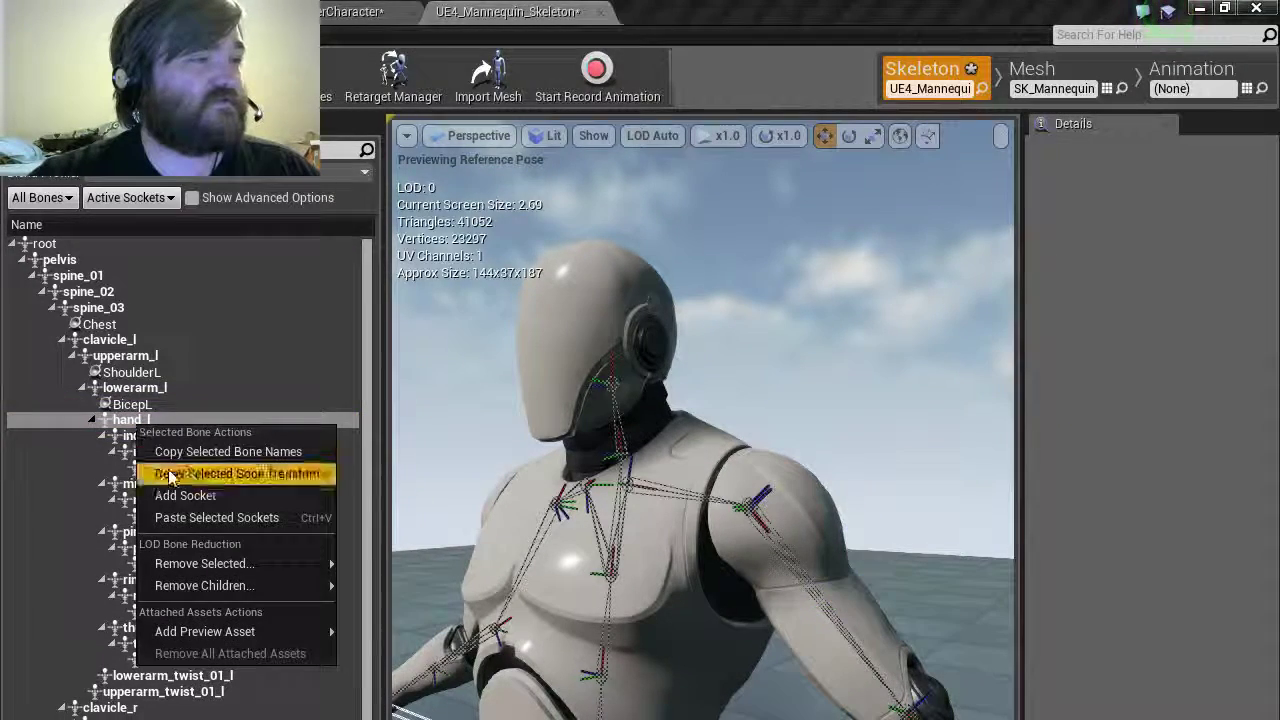
left_click(185, 495)
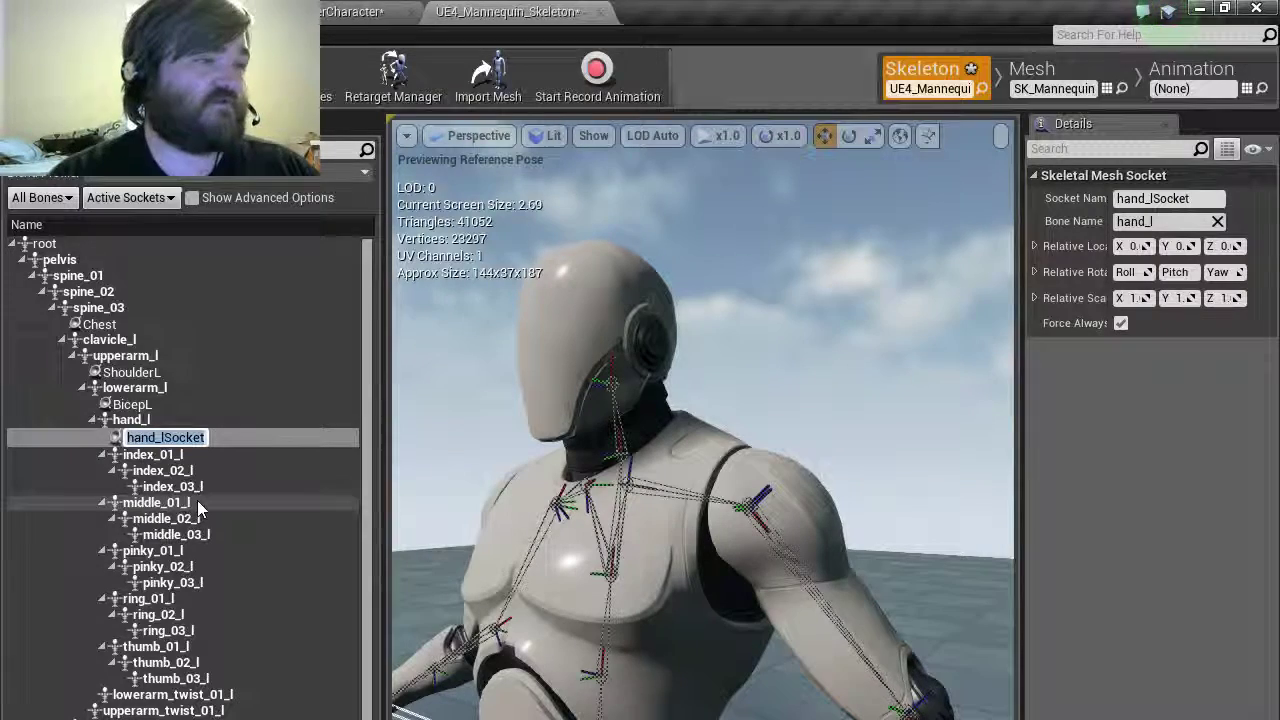
type("HandL")
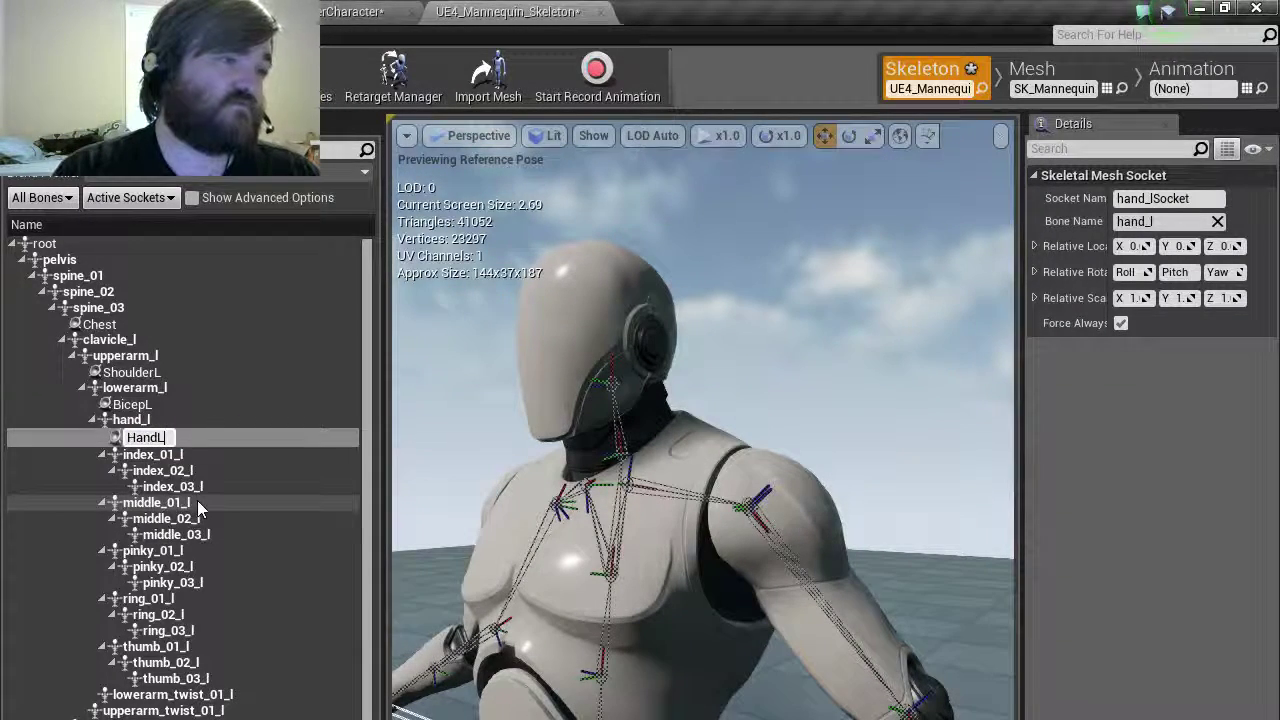
key("Return")
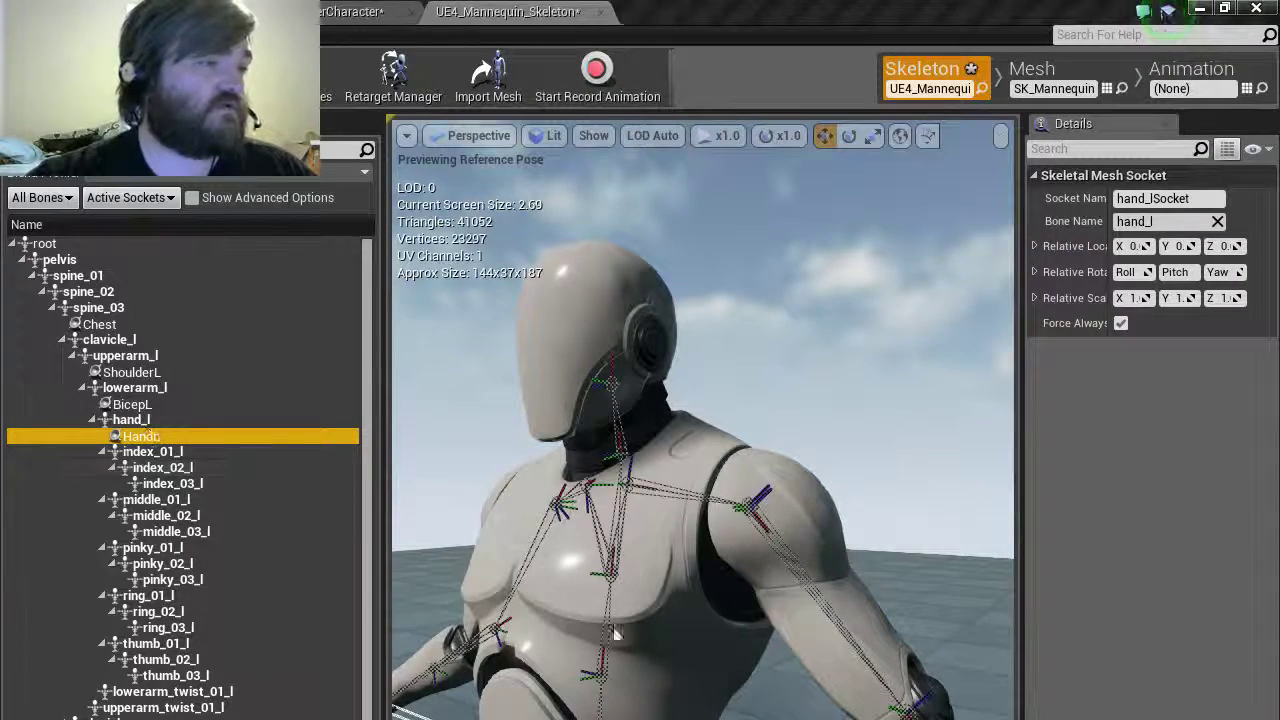
Add a socket to the lowerarm_twist_01_l bone on the left forearm.
mouse_move(862, 701)
right_mouse_down()
mouse_move(838, 700)
mouse_move(900, 712)
mouse_move(862, 704)
right_mouse_up()
left_click(689, 643)
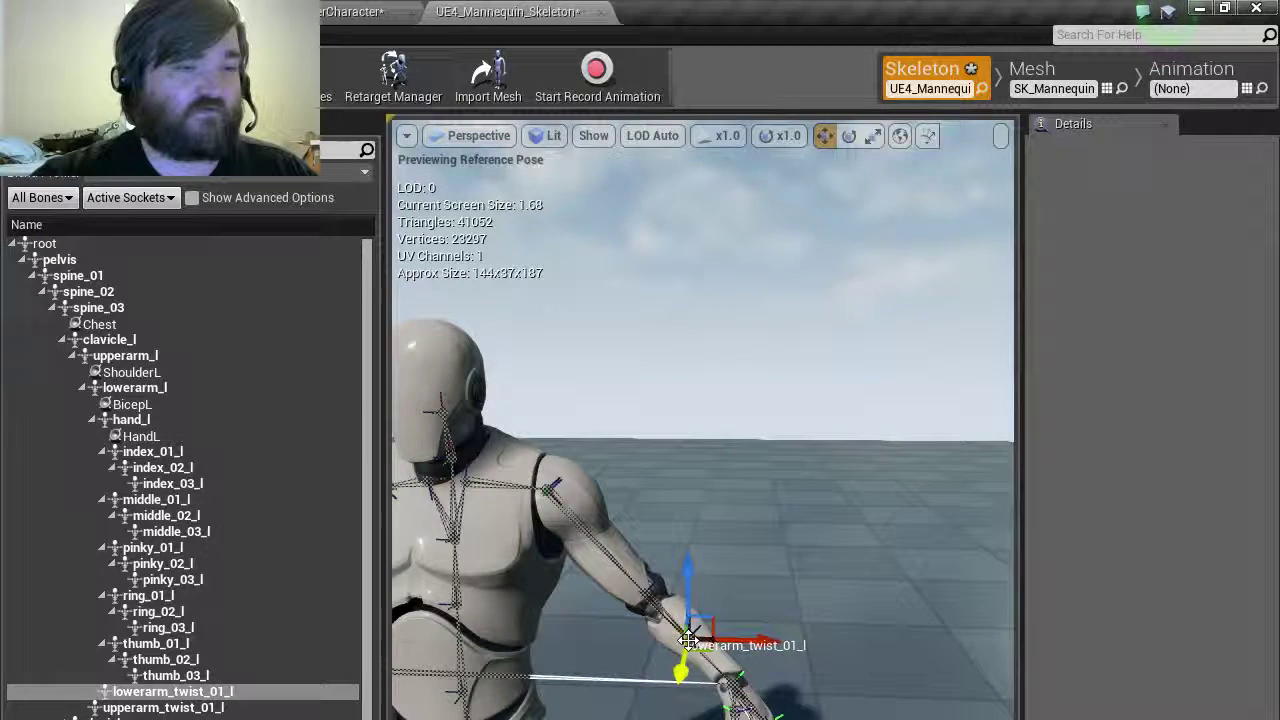
right_click(157, 697)
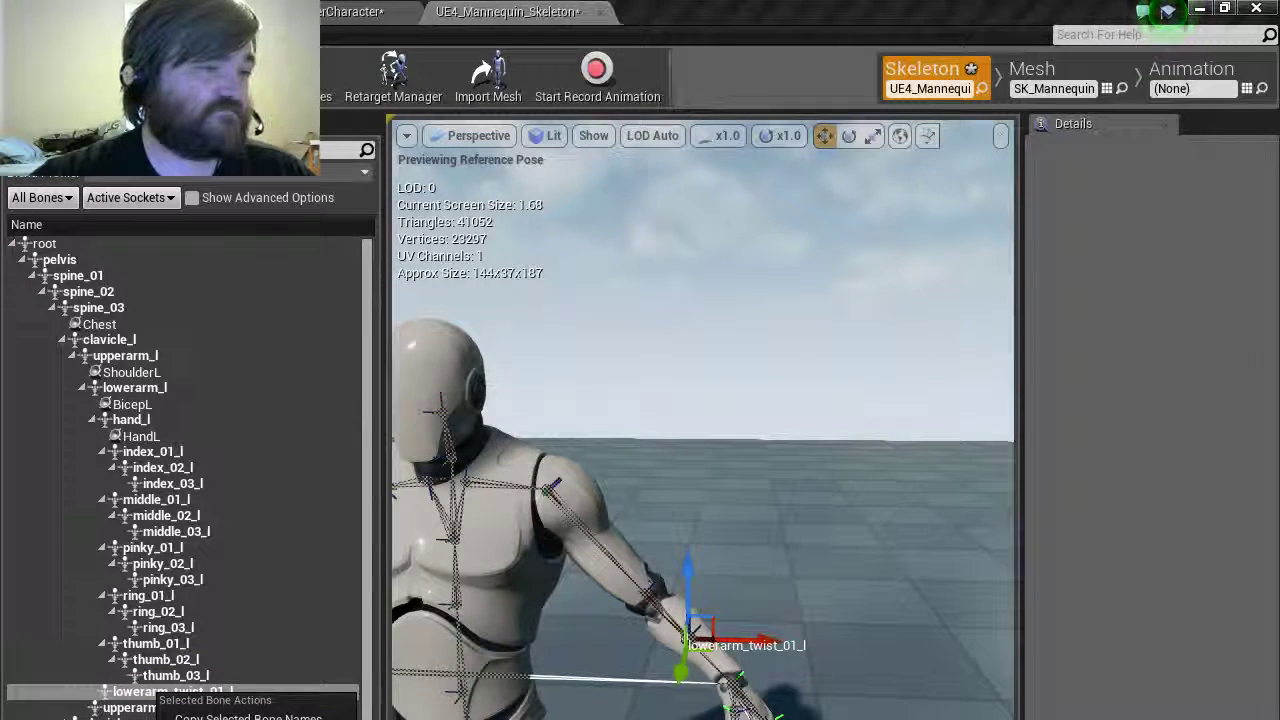
left_click(210, 719)
key("Return")
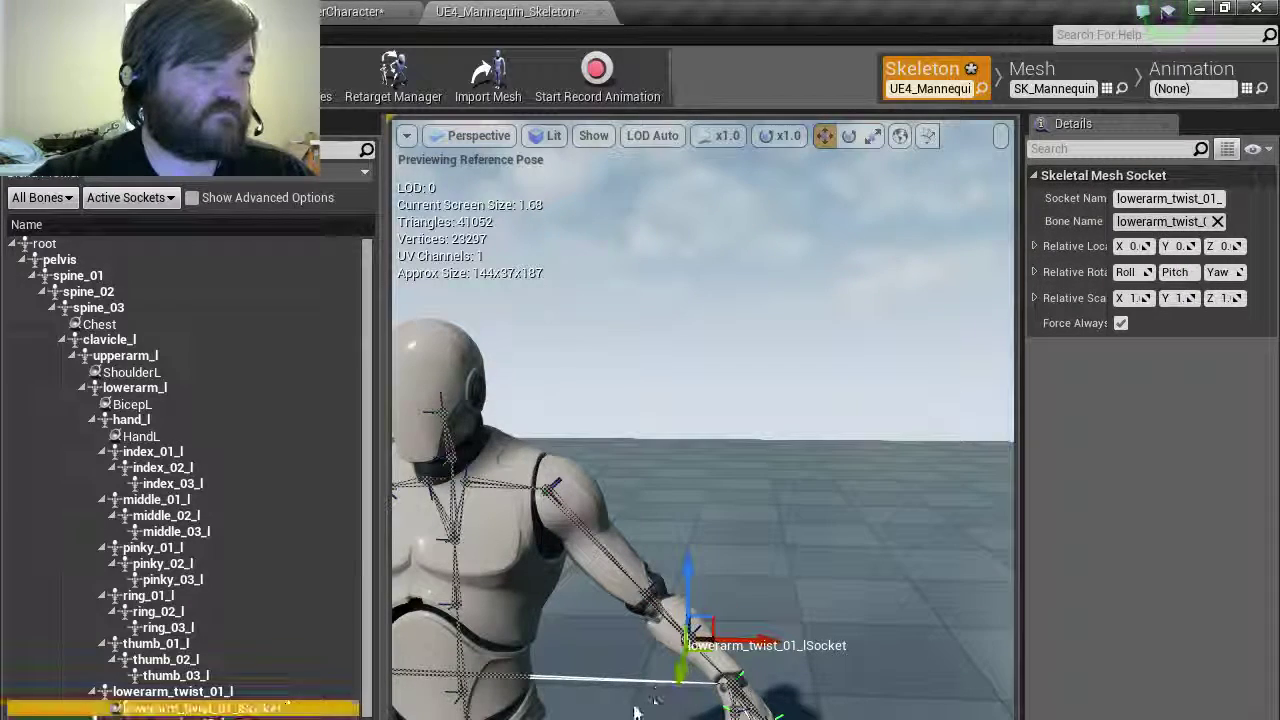
Move the socket of lowerarm_twist_01_l from the bone out to the outer surface of the left forearm.
key("w")
right_click_drag(706, 701, 756, 716)
left_click_drag(607, 693, 674, 695)
left_click_drag(615, 650, 612, 640)
right_click_drag(612, 640, 900, 640)
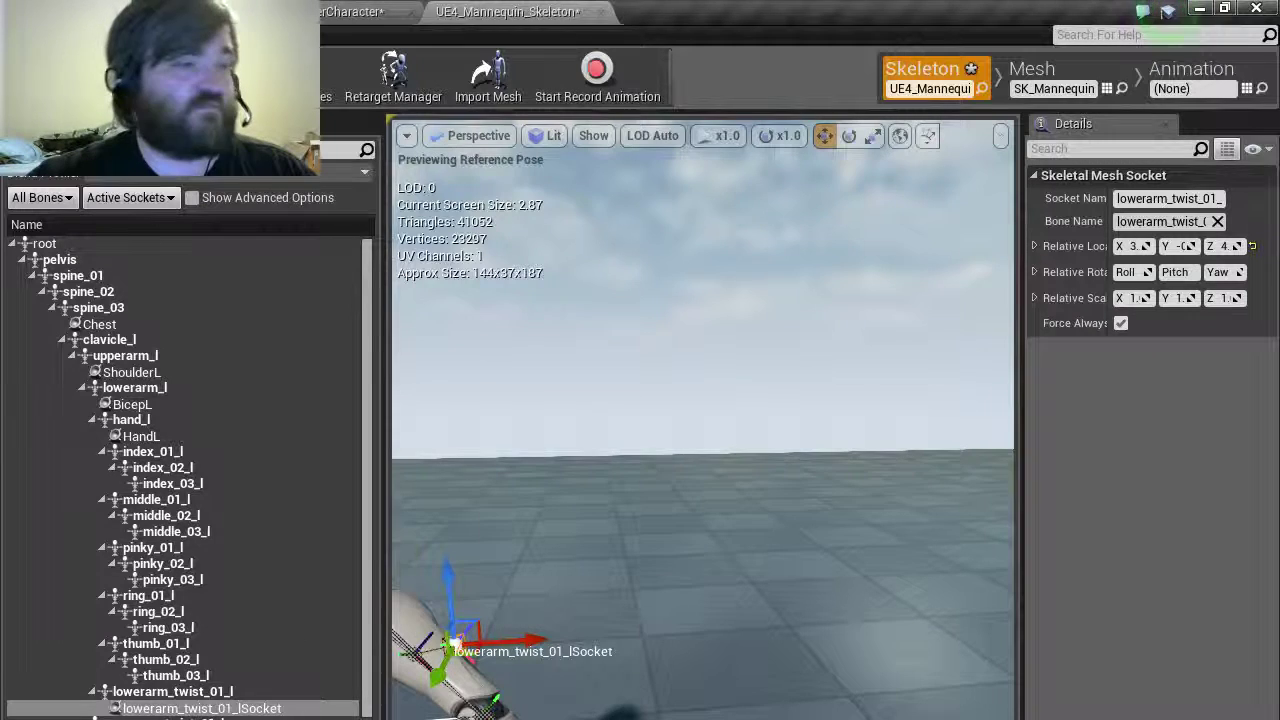
Rename the socket under lowerarm_twist_01_l as BracerL.
double_click(118, 708)
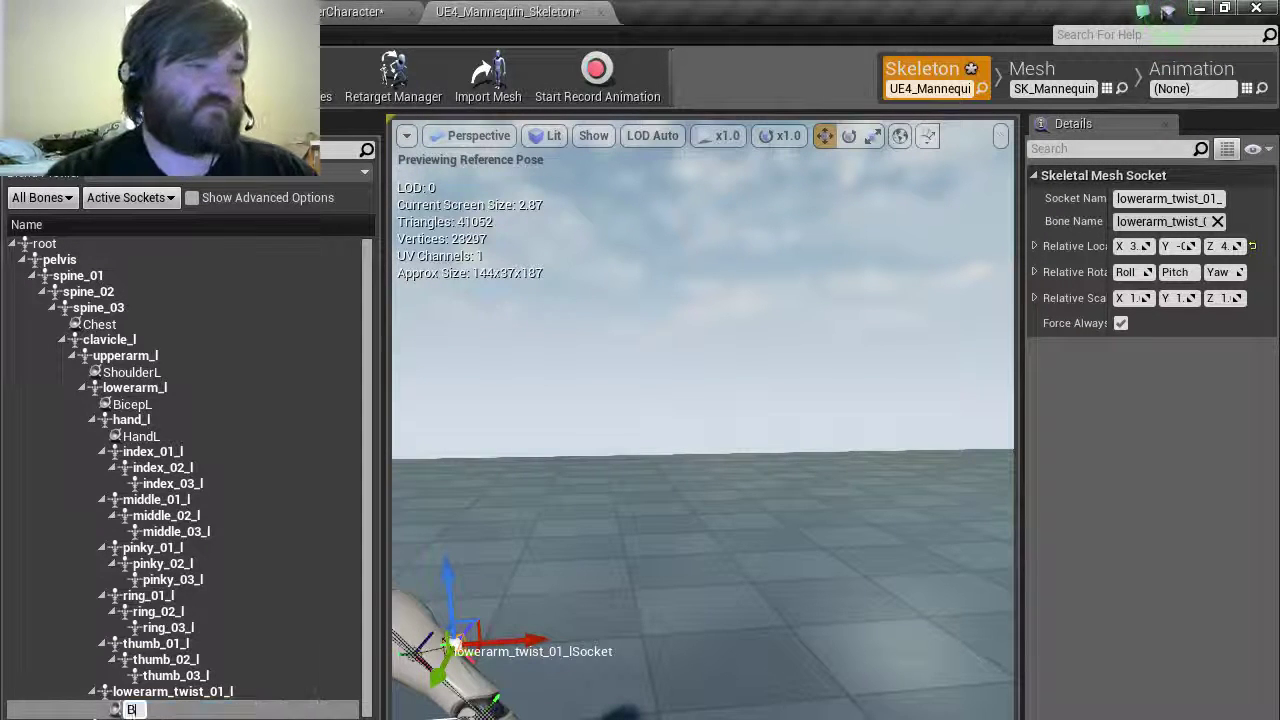
type("BracerL")
key("Return")
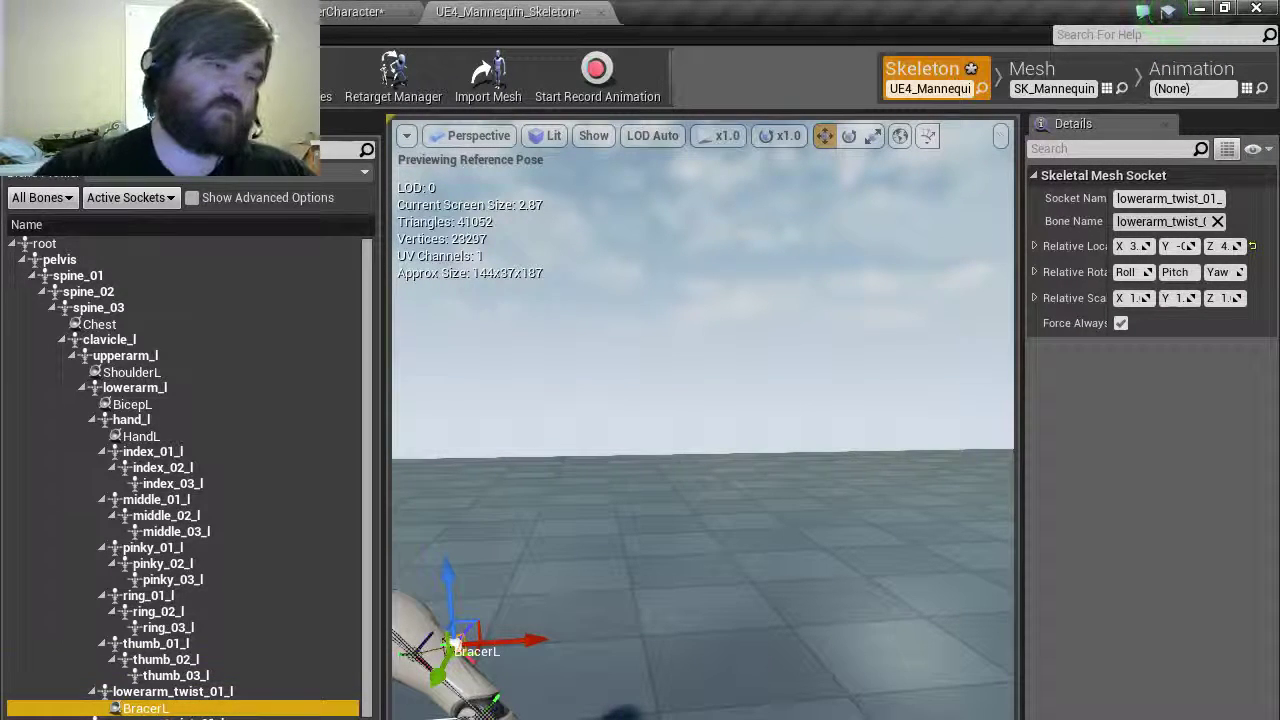
Add a socket named ShoulderR to the upperarm_r bone.
left_click(160, 717)
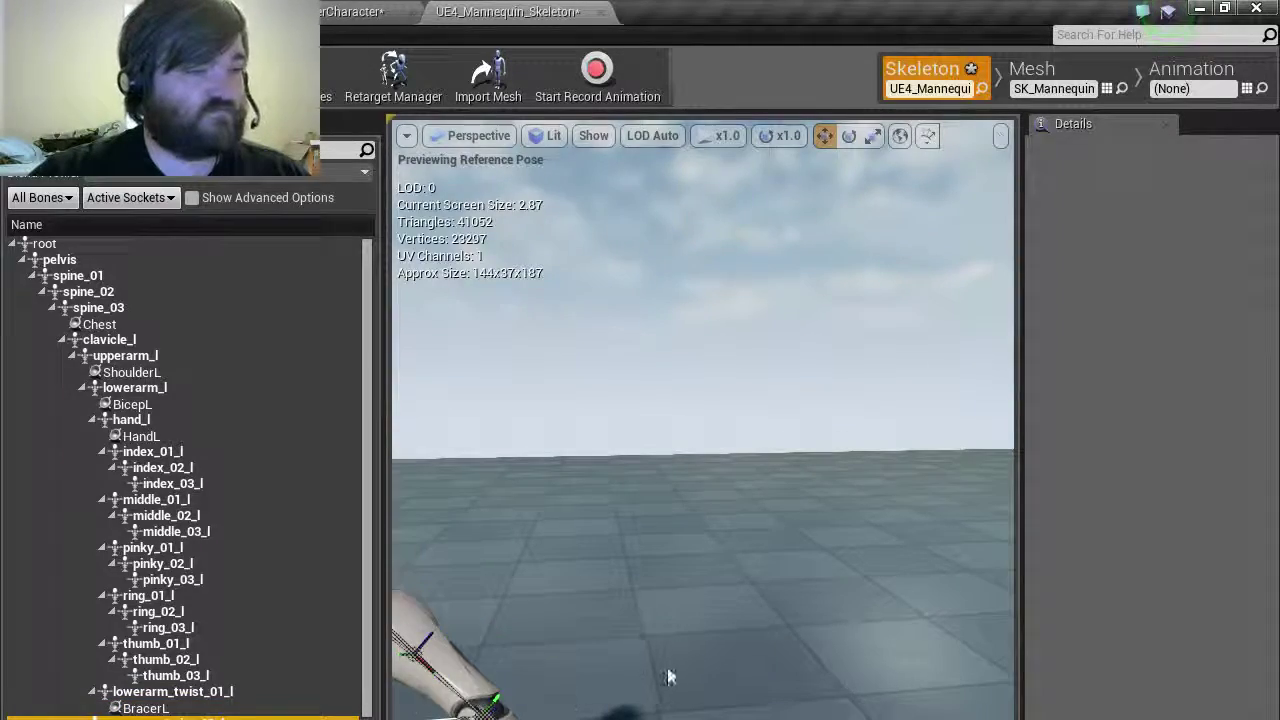
right_click_drag(670, 676, 540, 530)
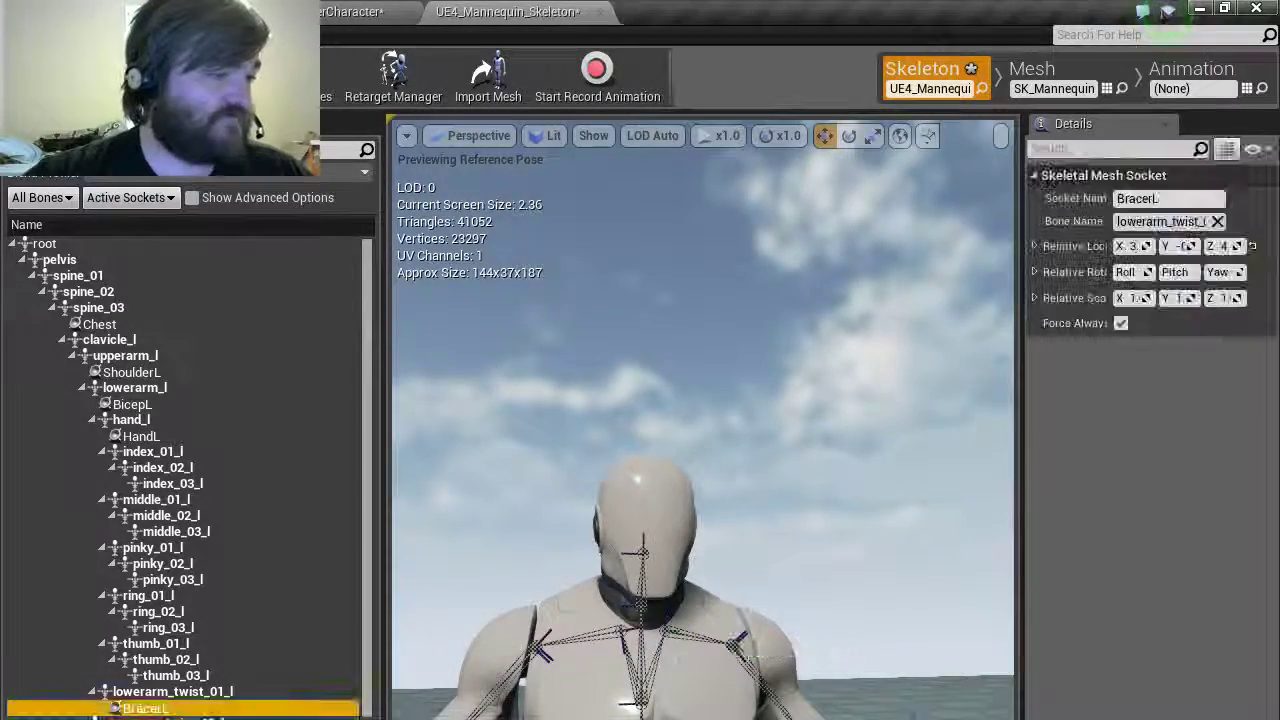
key("Down")
key("Down")
key("Down")
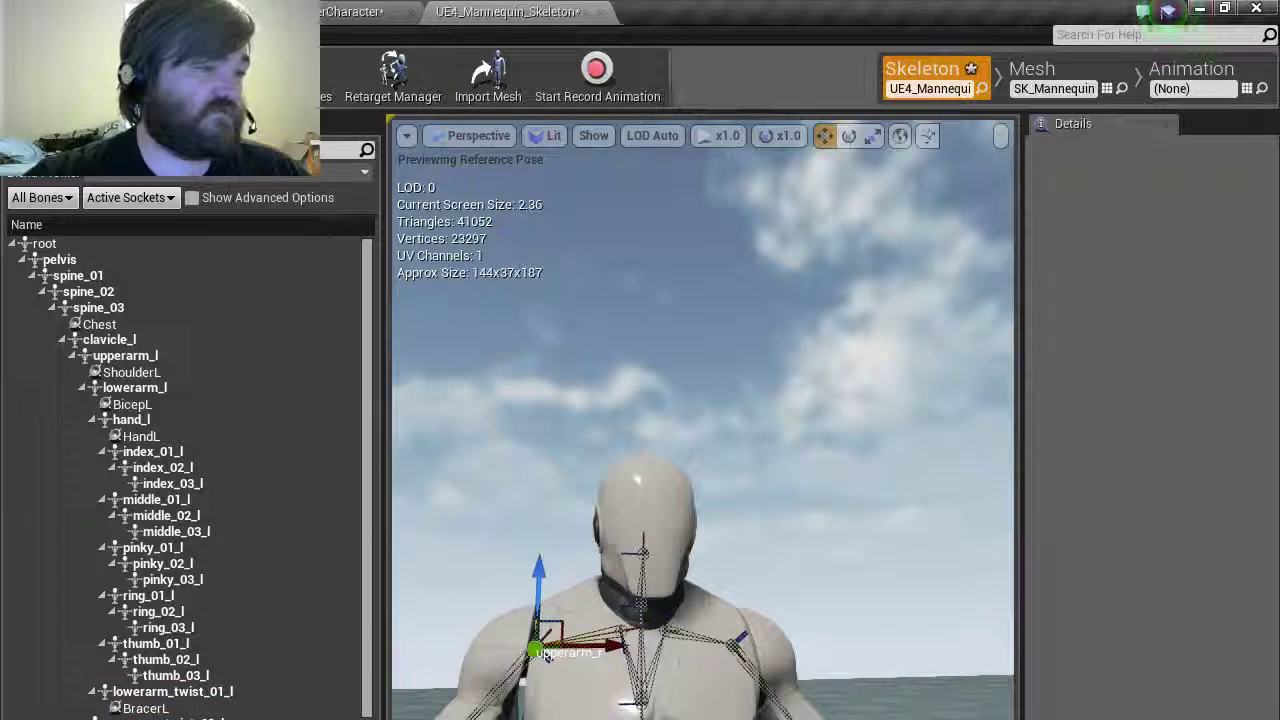
right_click(130, 514)
left_click(215, 586)
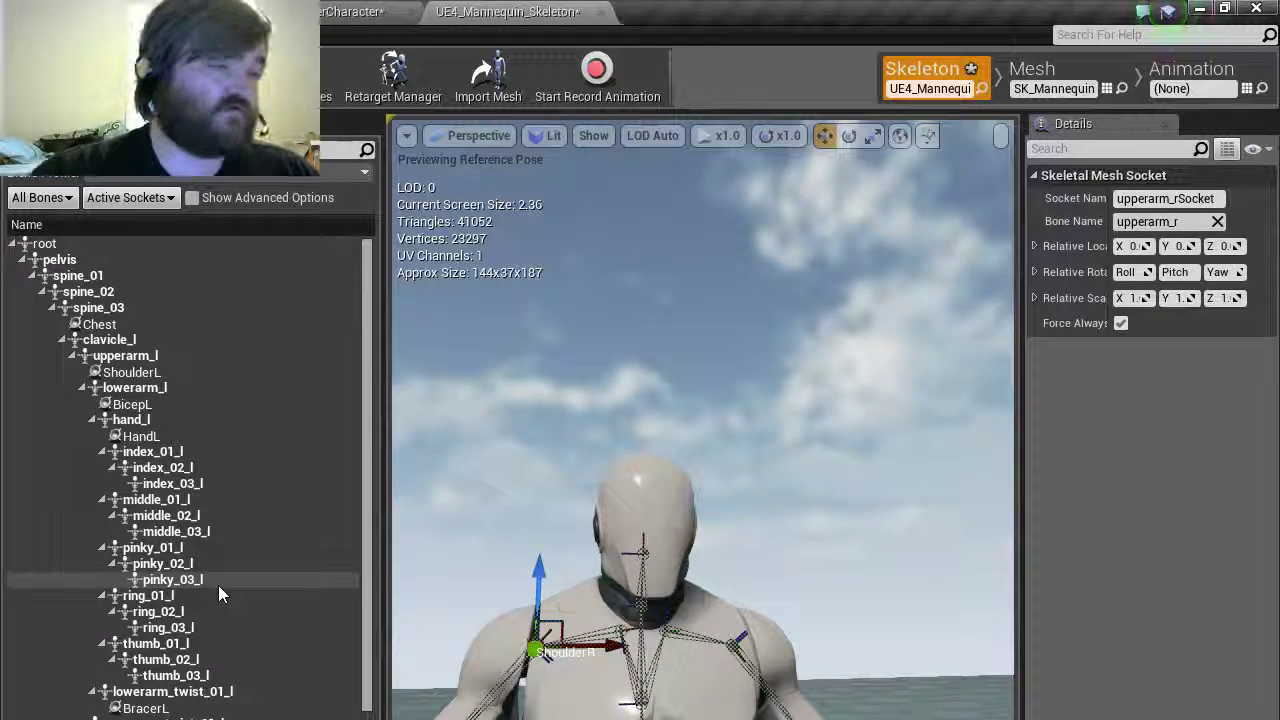
Add a socket named BicepR to the lowerarm_r bone and one named HandR to the hand_r bone.
left_click(488, 700)
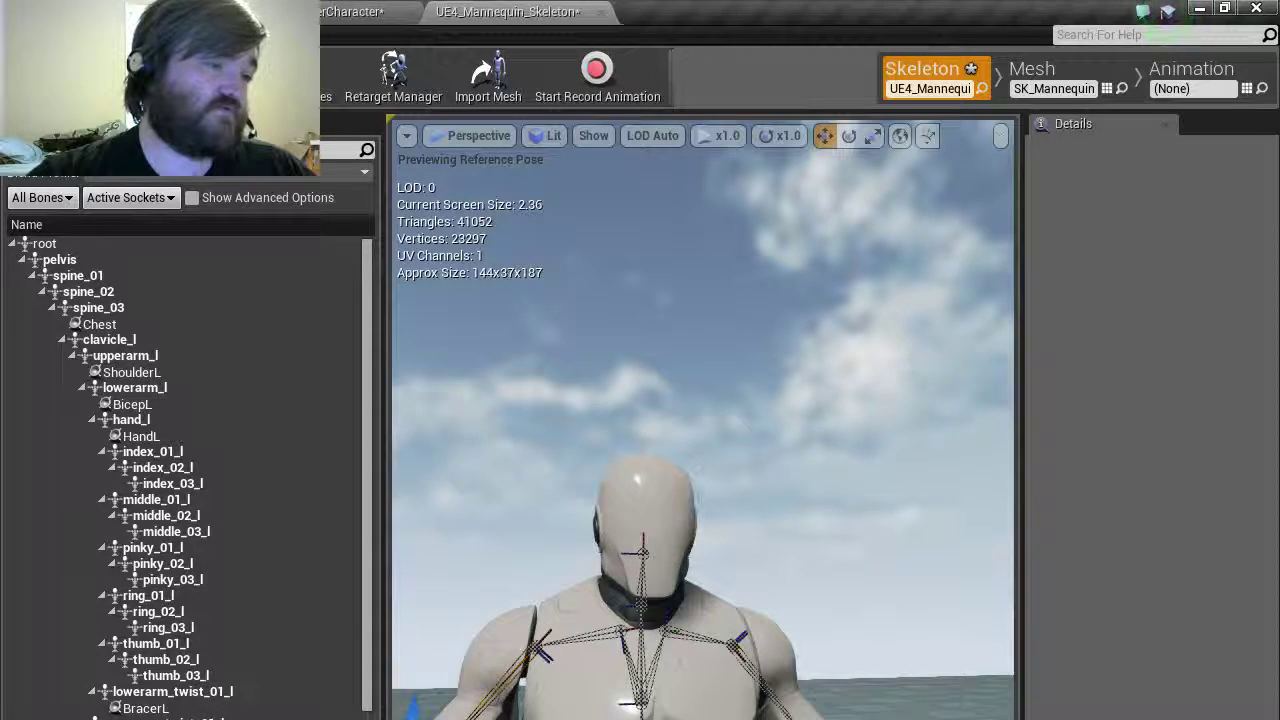
right_click(134, 548)
left_click(236, 638)
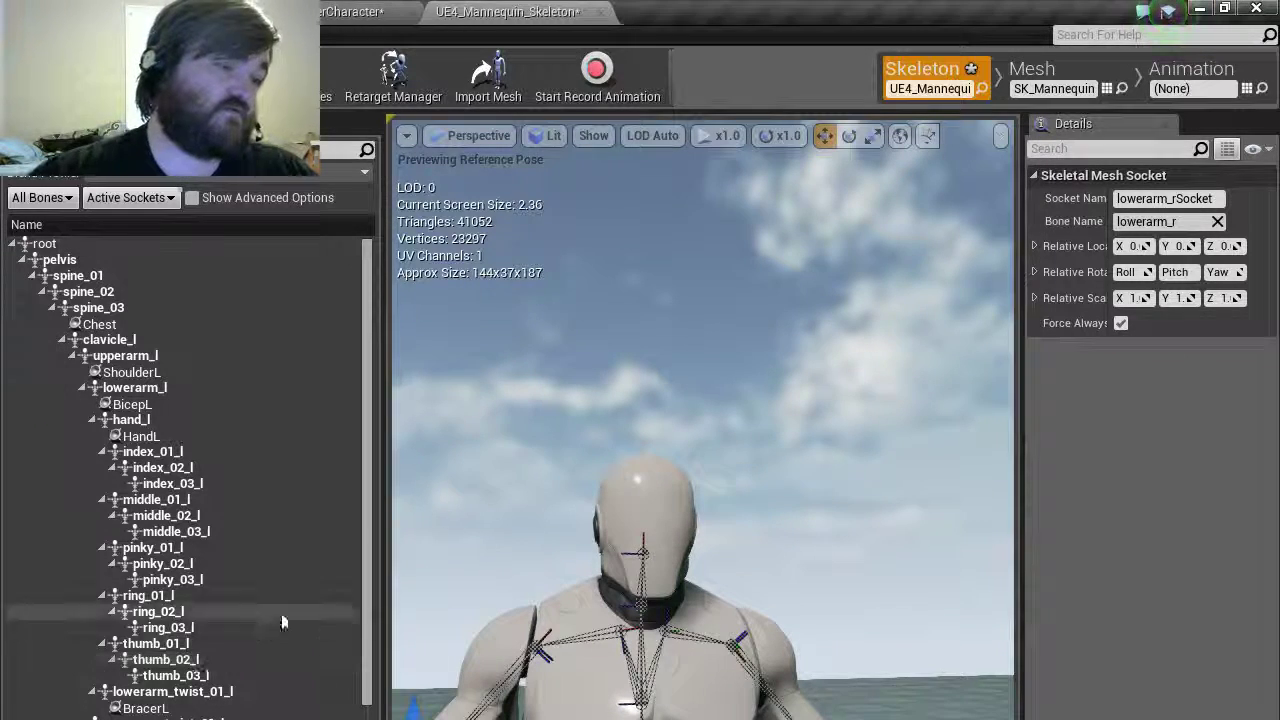
right_click(150, 576)
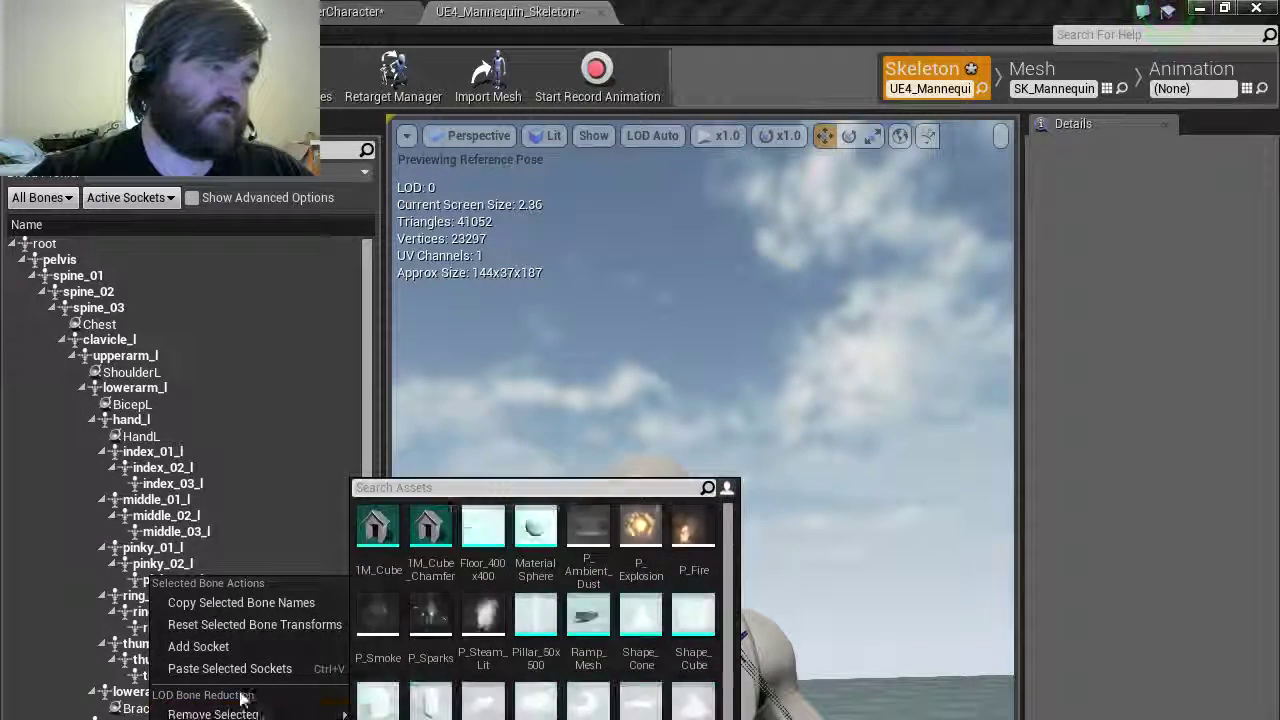
left_click(227, 650)
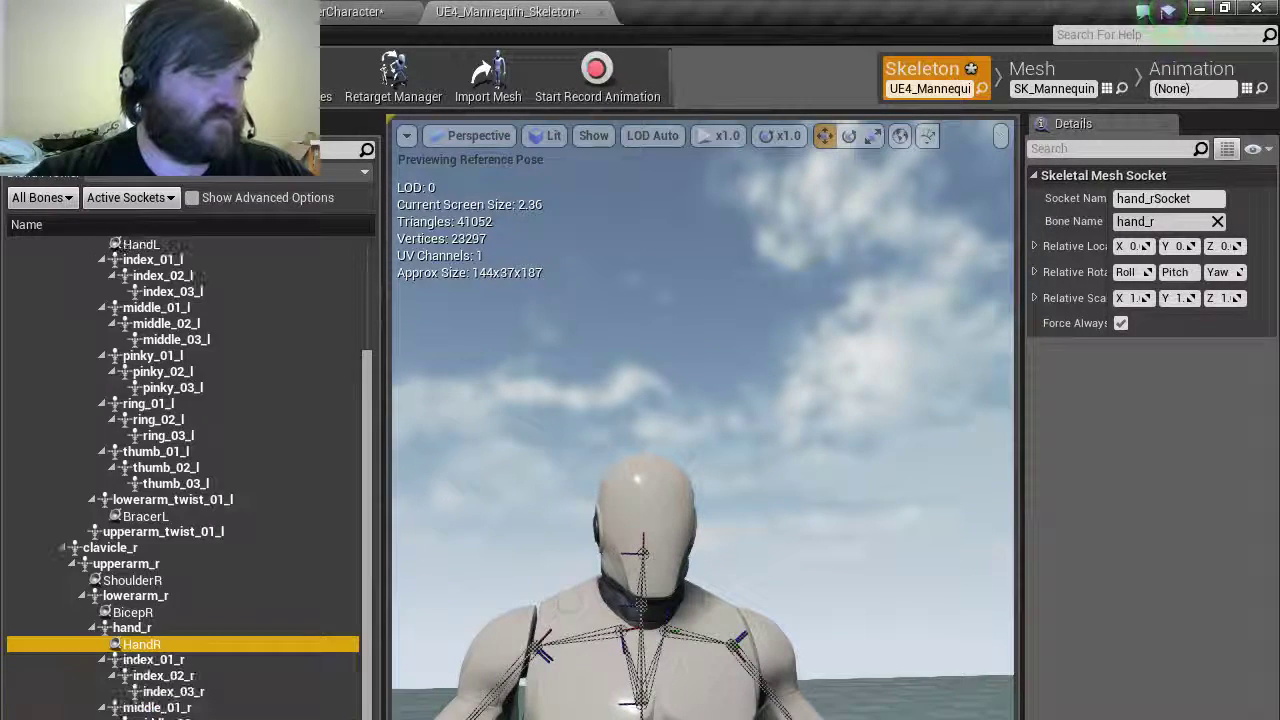
Add a socket named BracerR to the lowerarm_twist_01_r bone and move it to the outer surface of the right forearm.
left_click(160, 716)
right_click(160, 716)
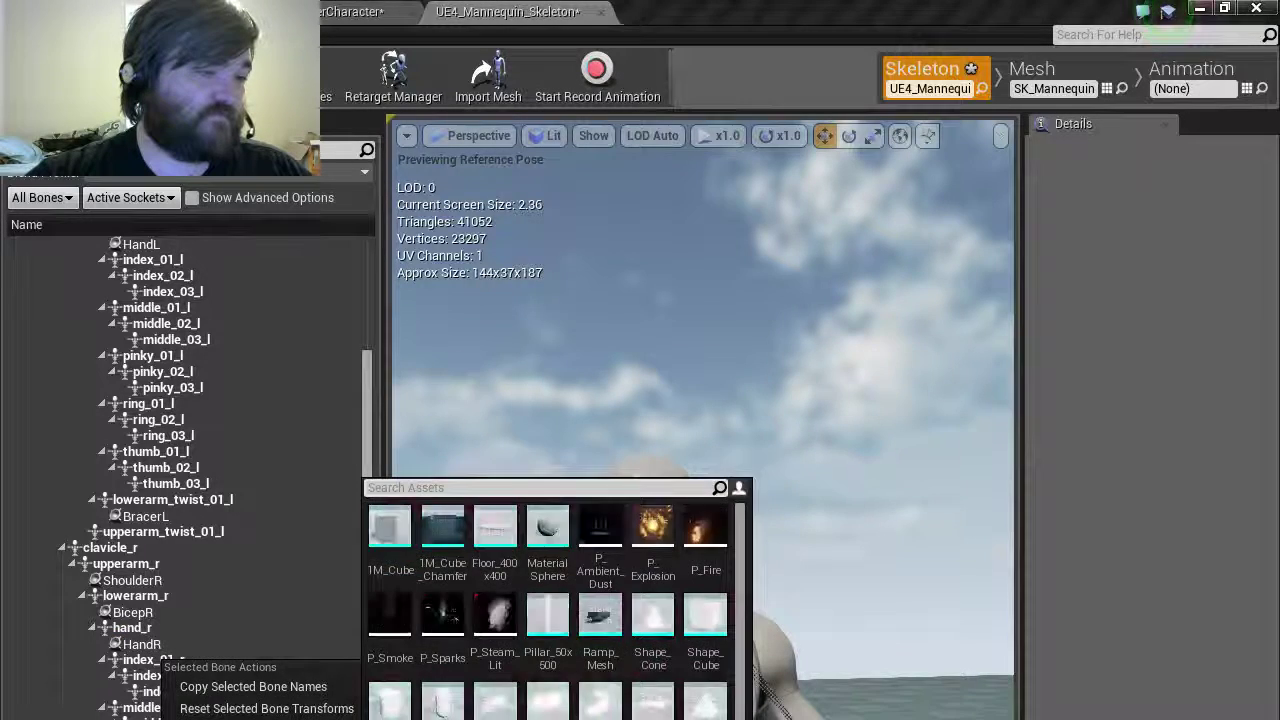
left_click(227, 716)
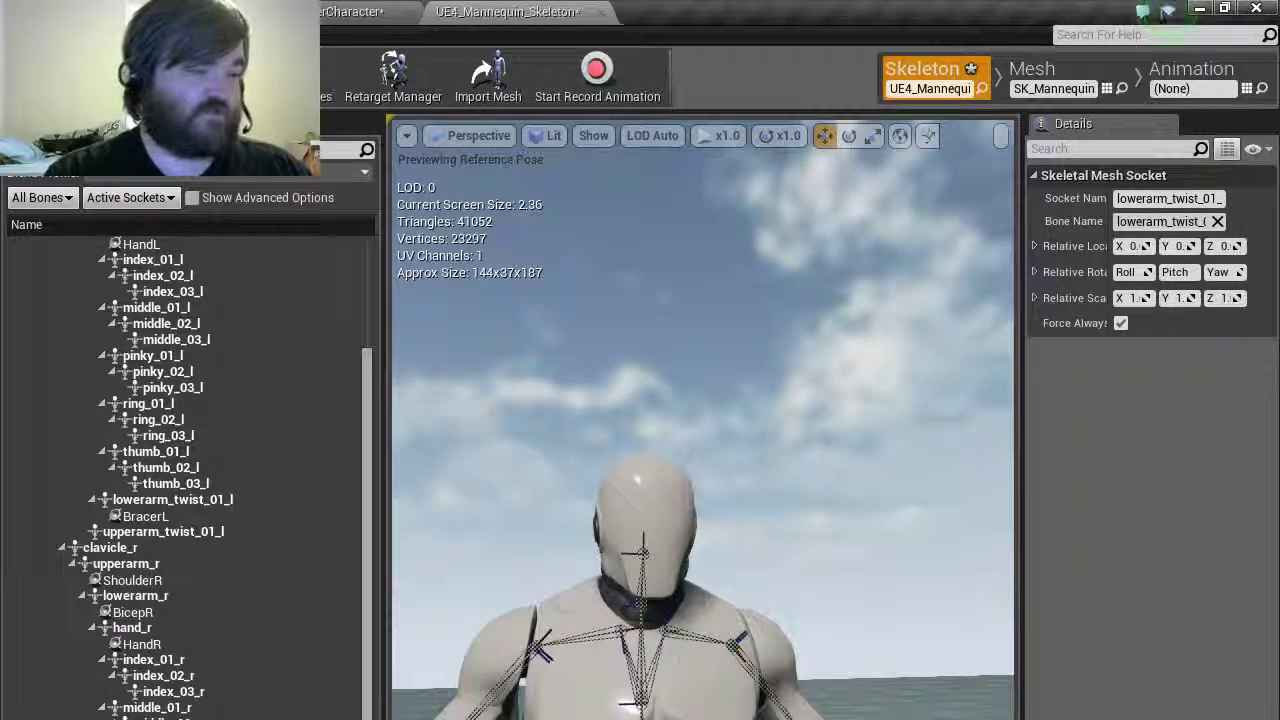
right_click_drag(703, 420, 595, 605)
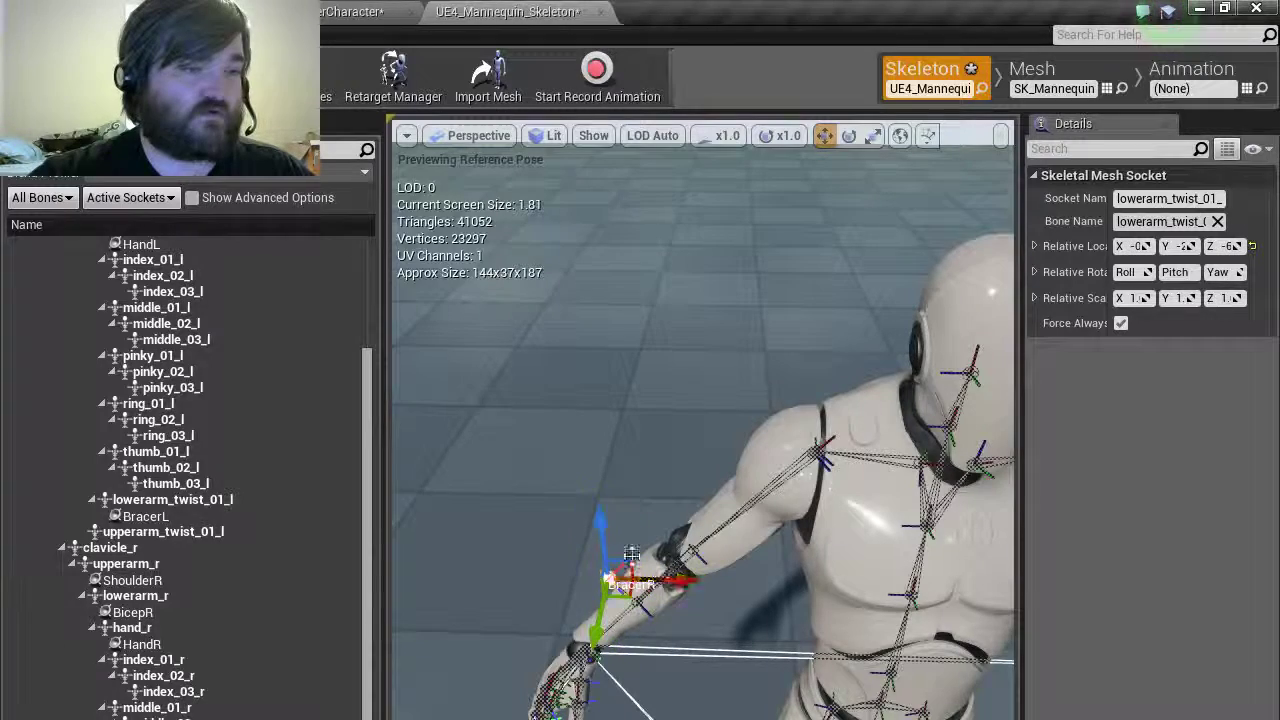
left_click_drag(597, 521, 601, 540)
right_click_drag(698, 586, 742, 528)
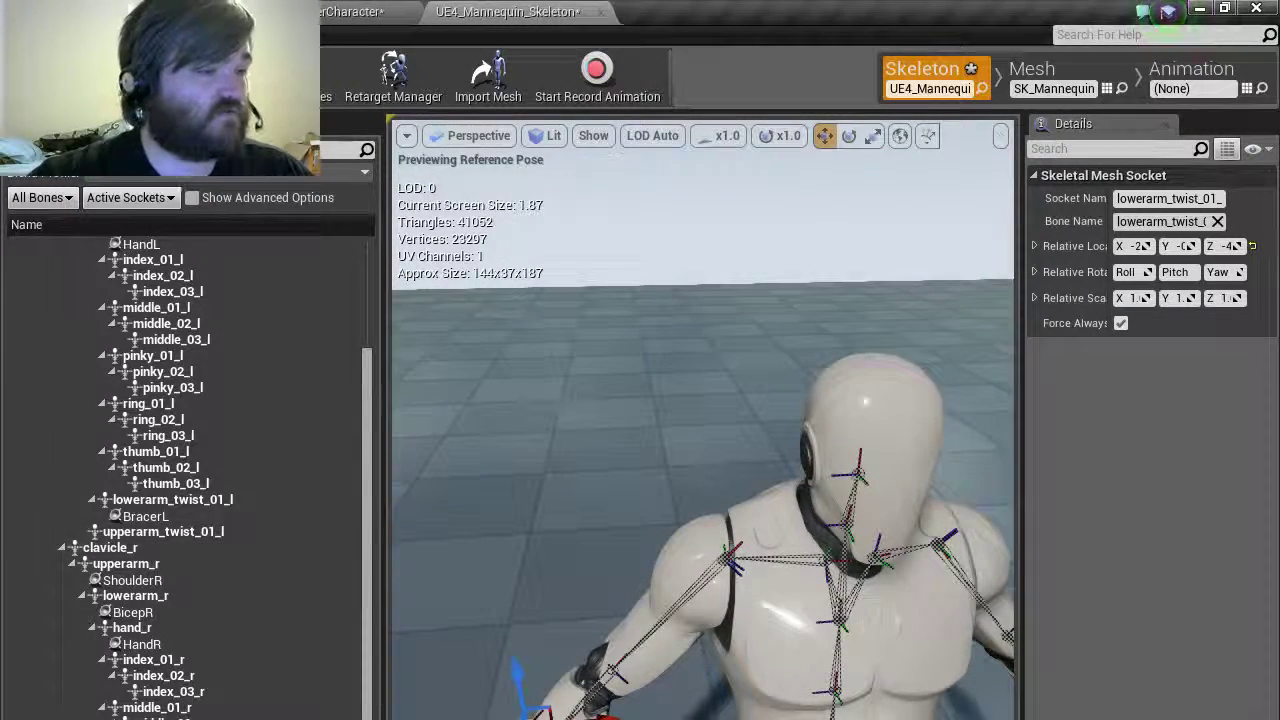
Move the HandR socket from the wrist into the palm of the right hand.
left_click(140, 644)
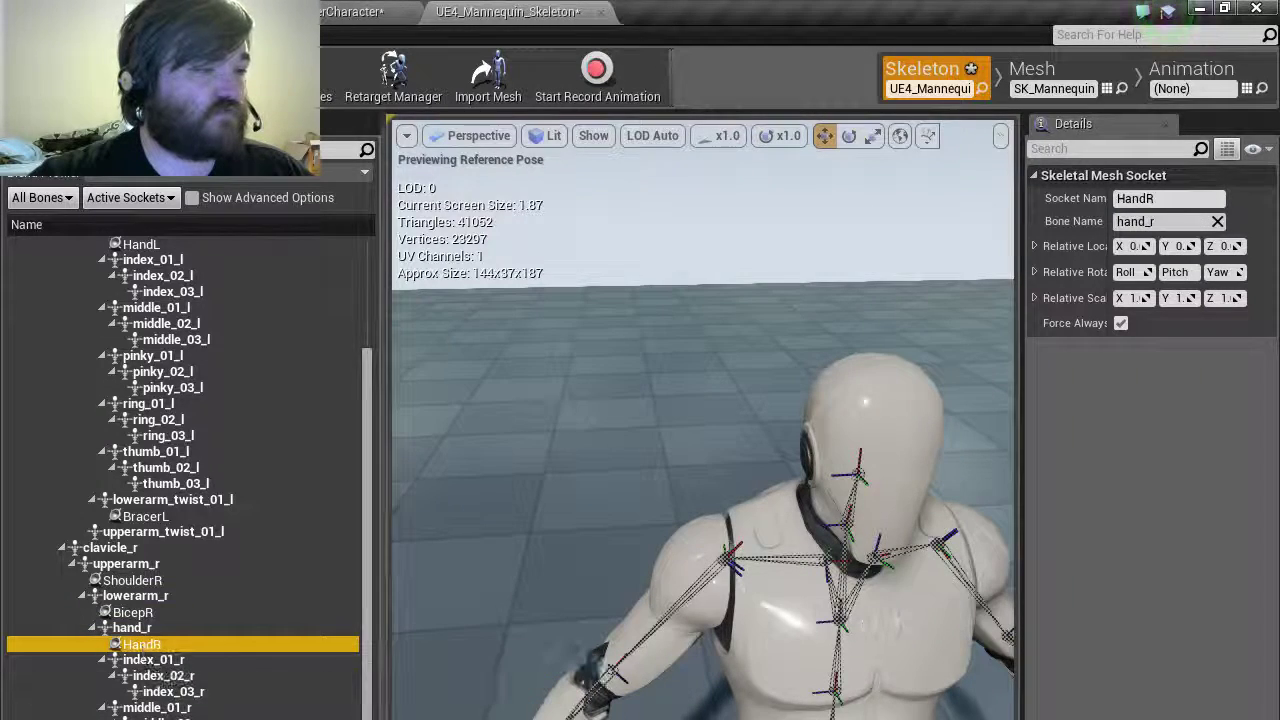
right_click(194, 644)
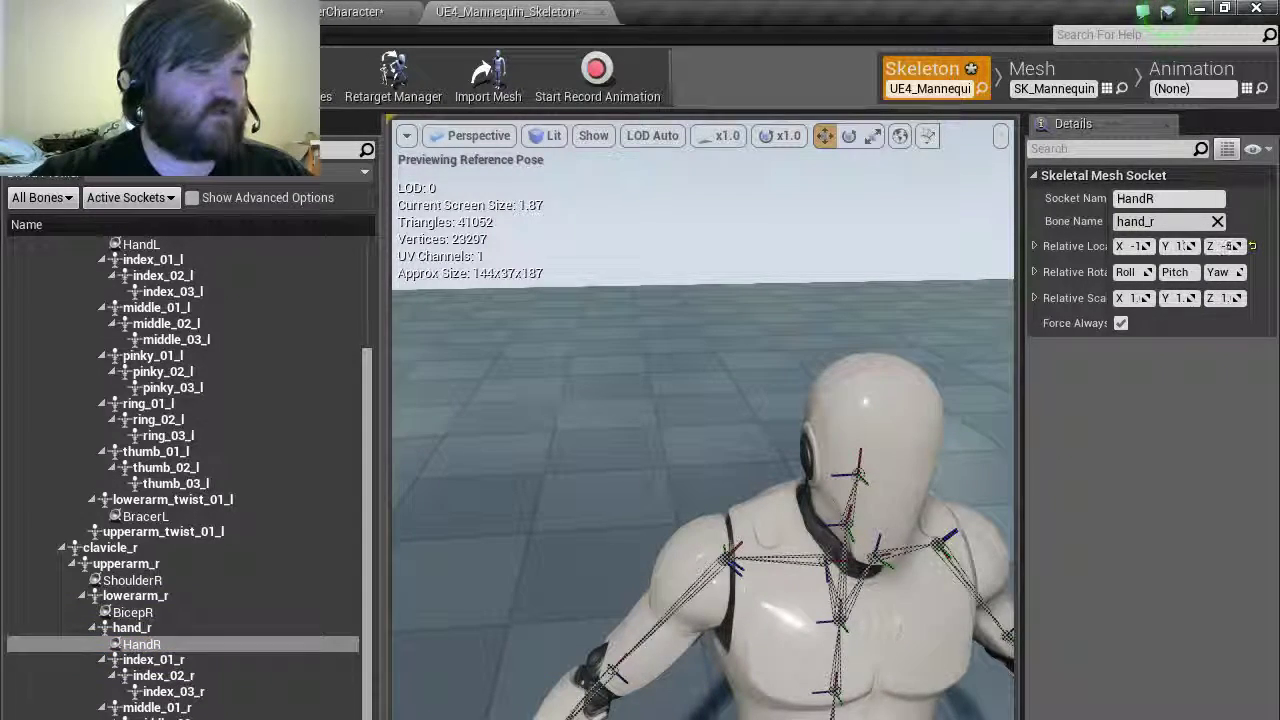
right_click_drag(703, 420, 873, 475)
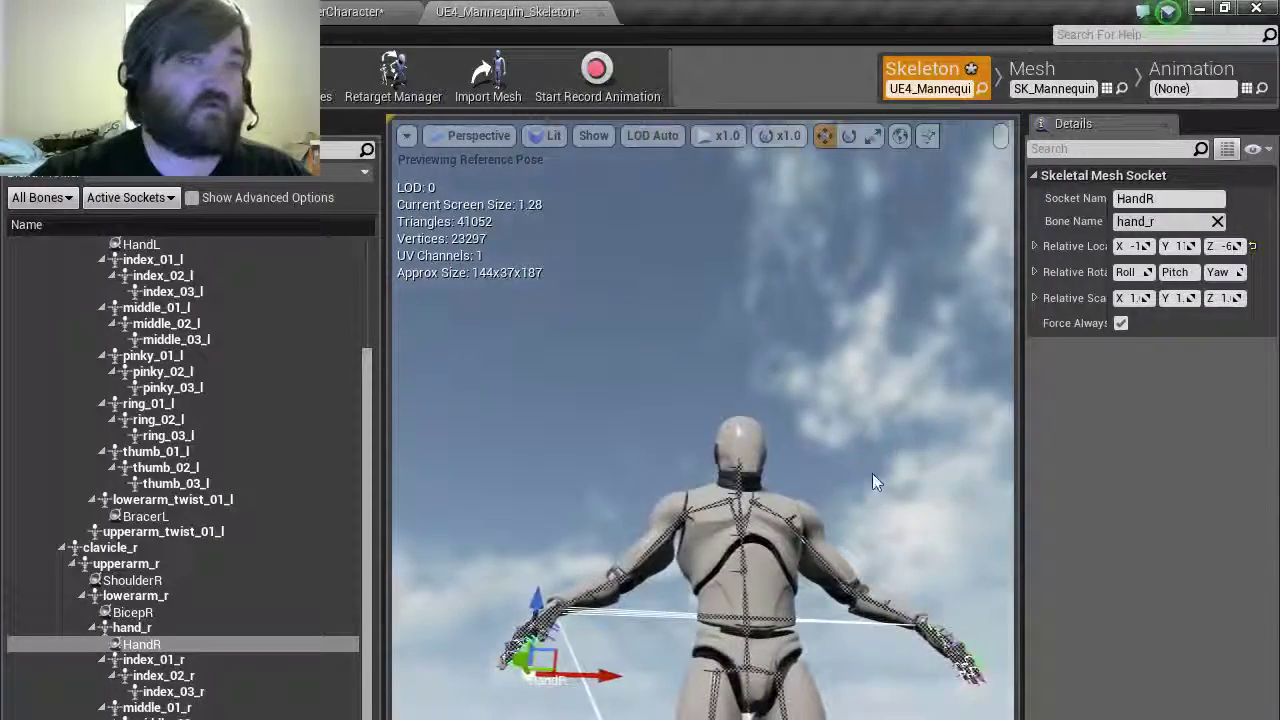
left_click(1000, 137)
left_click(1040, 320)
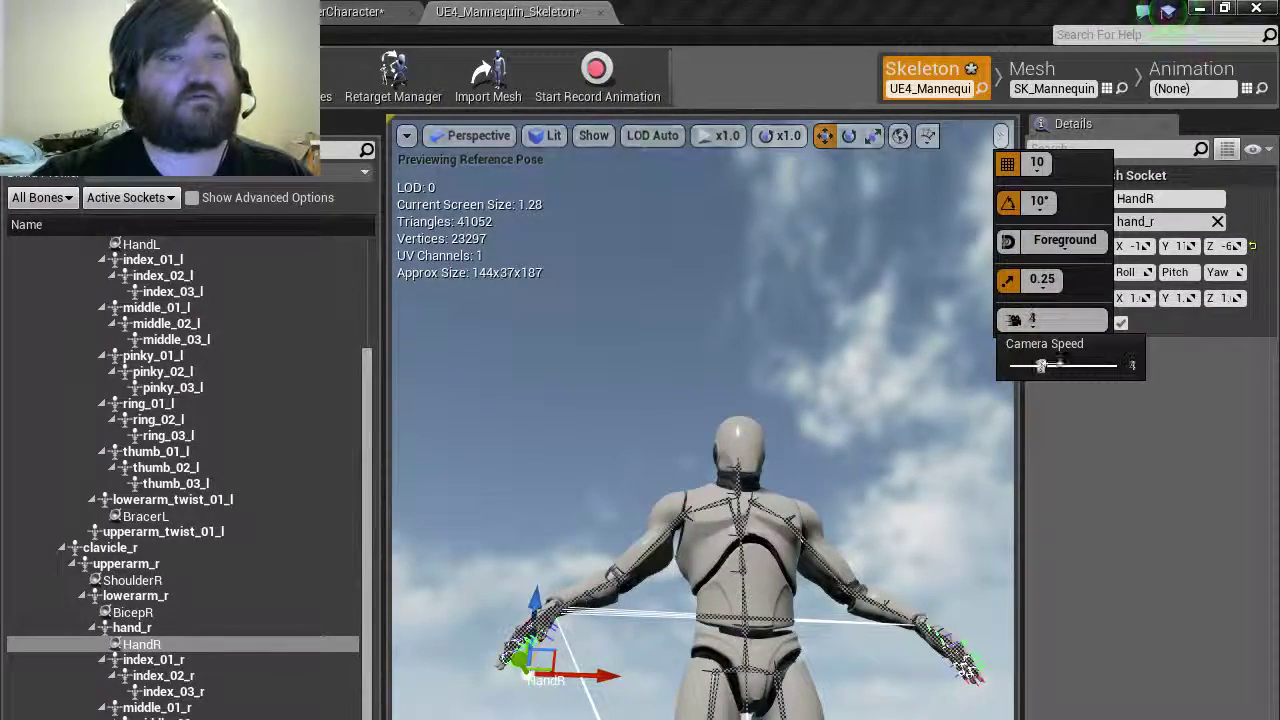
right_click_drag(800, 420, 595, 467)
key("w")
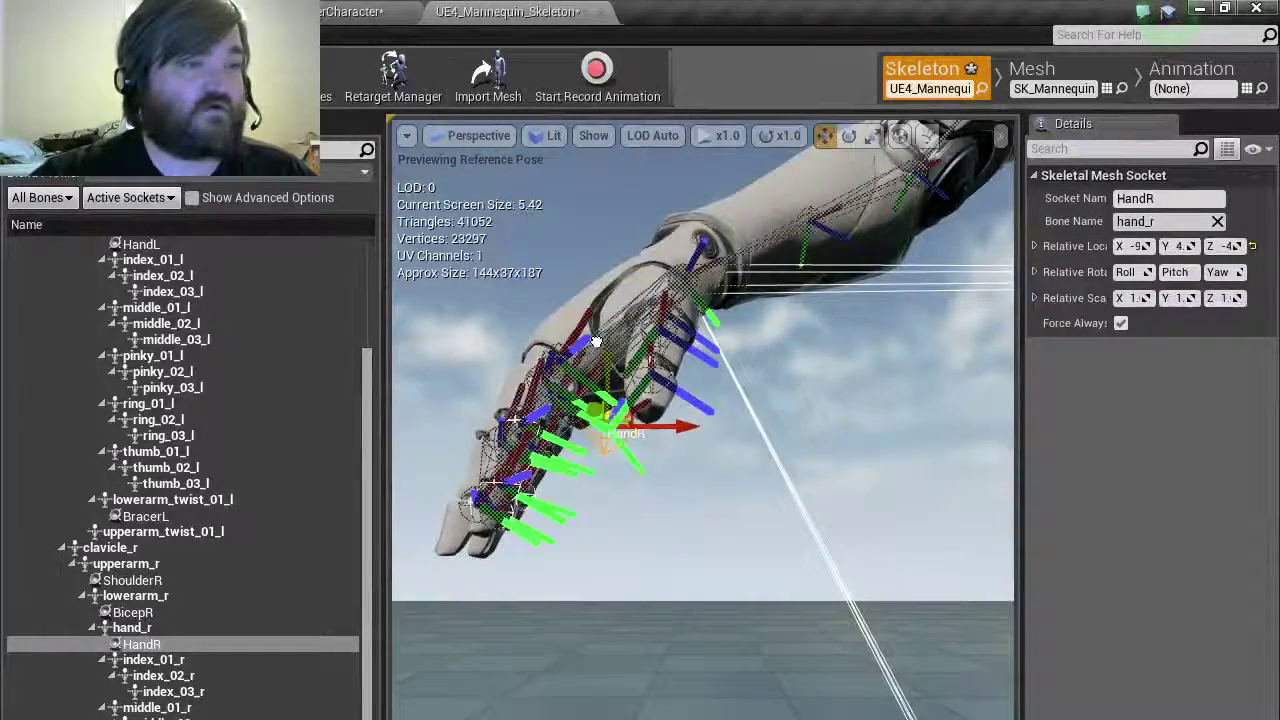
key("w")
right_click_drag(606, 420, 700, 512)
key("s")
key("d")
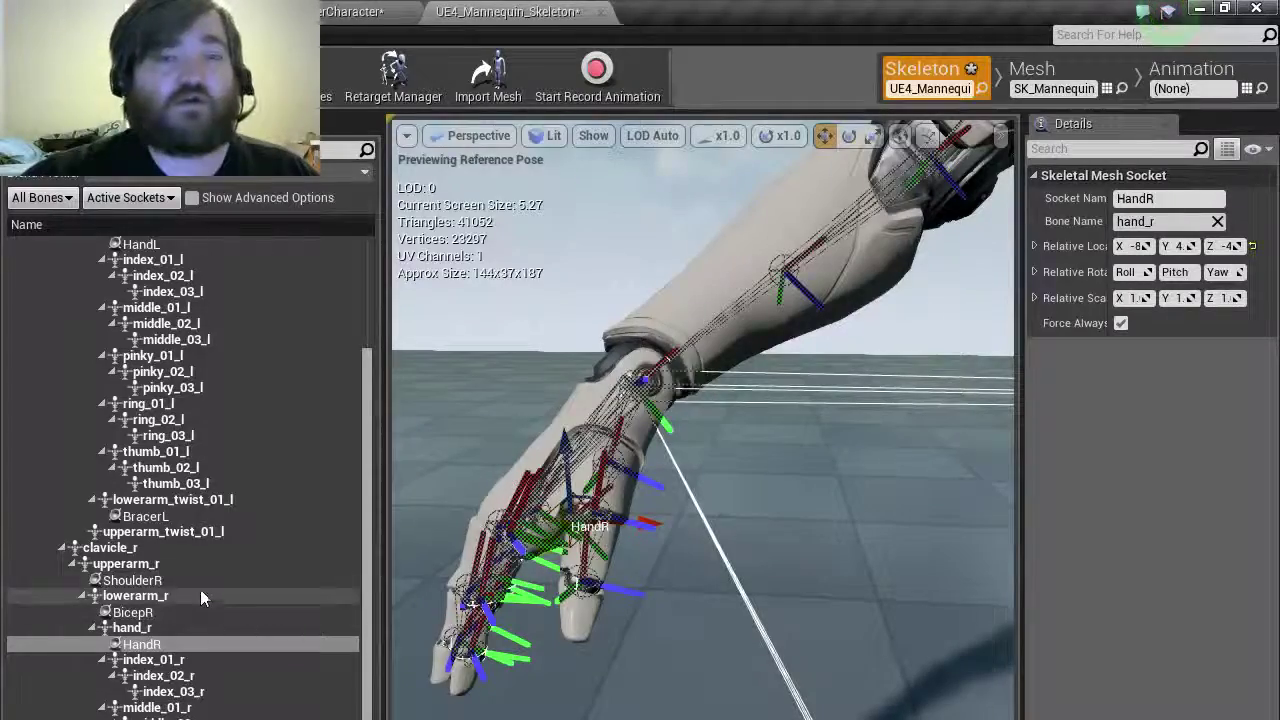
Examine the placement of the HandR and BracerR sockets on the right hand and forearm.
key("s")
right_click_drag(519, 612, 540, 450)
key("w")
key("s")
key("a")
key("w")
key("s")
key("w")
key("s")
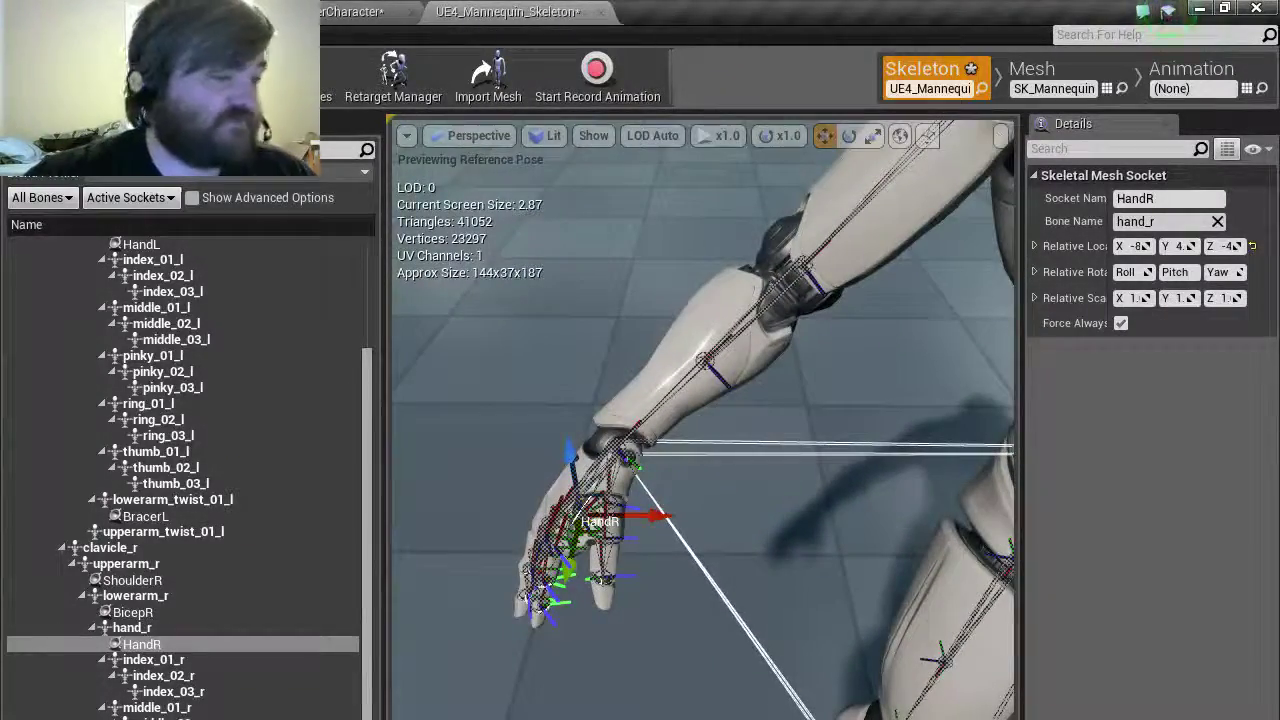
left_click(657, 343)
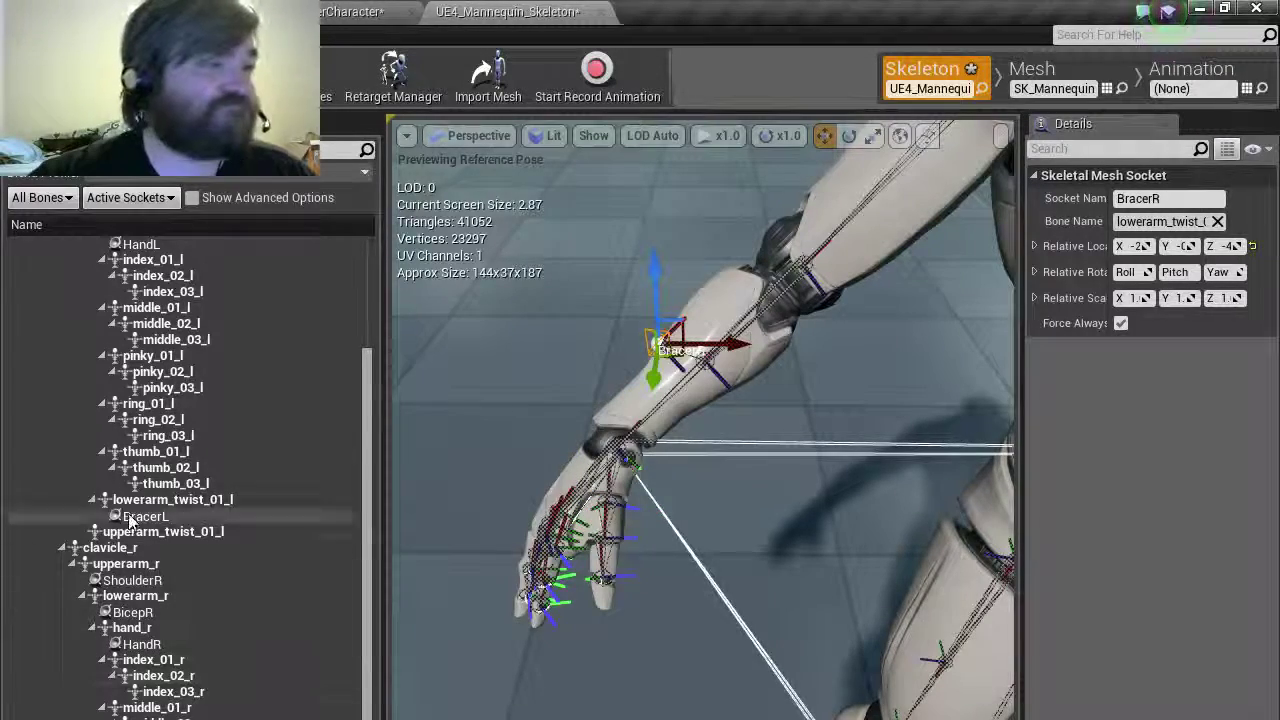
left_click(142, 644)
Move the BicepR socket up from the elbow to the outer side of the right upper arm.
left_click(150, 613)
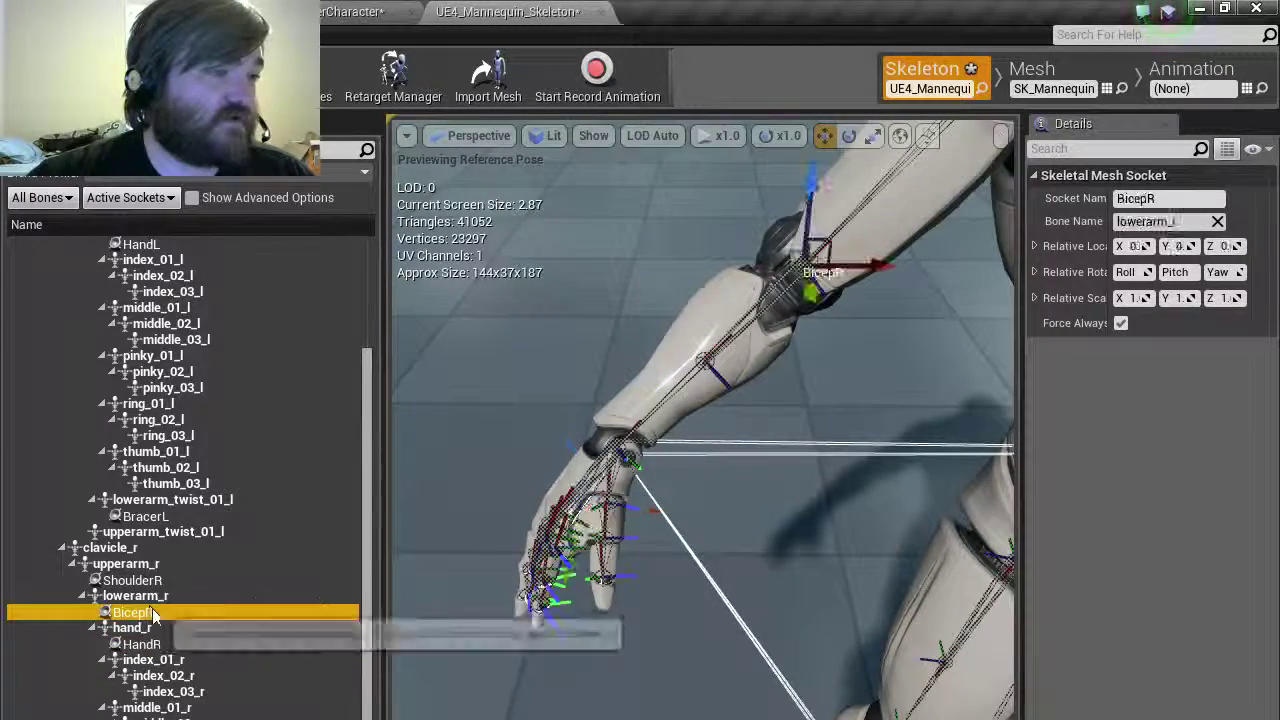
key("f")
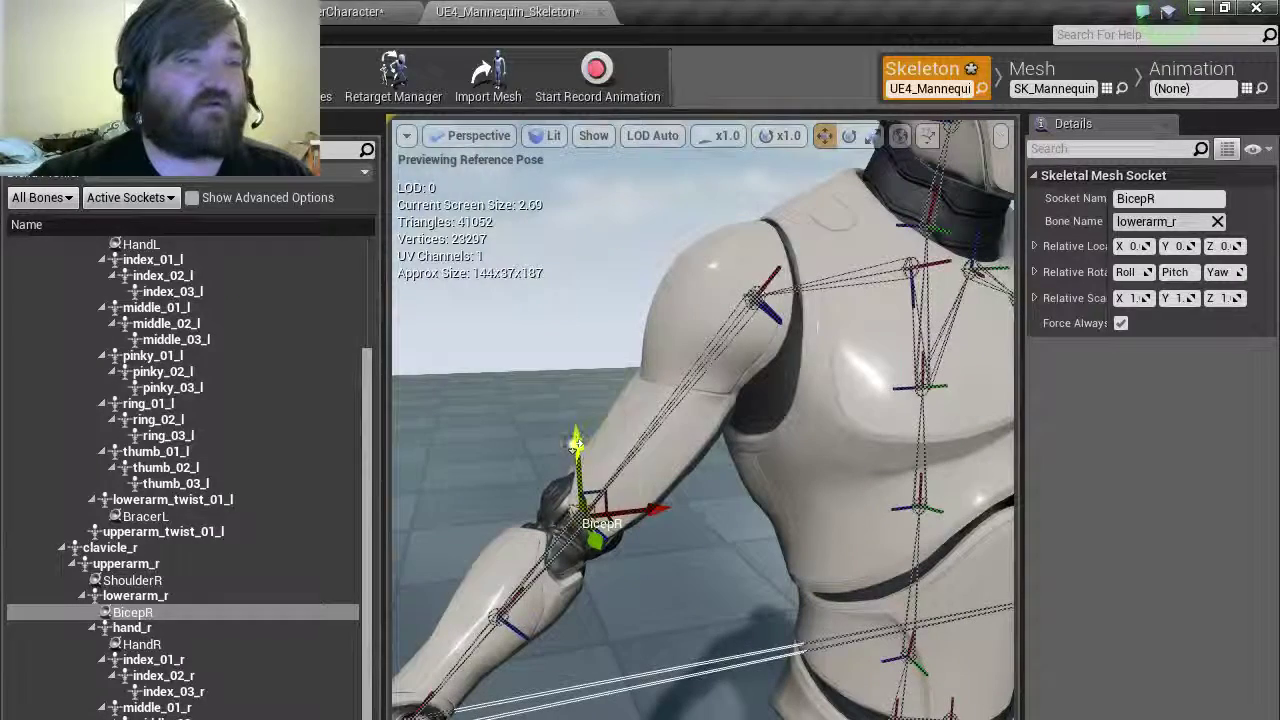
left_click_drag(576, 441, 599, 335)
left_click_drag(646, 412, 691, 403)
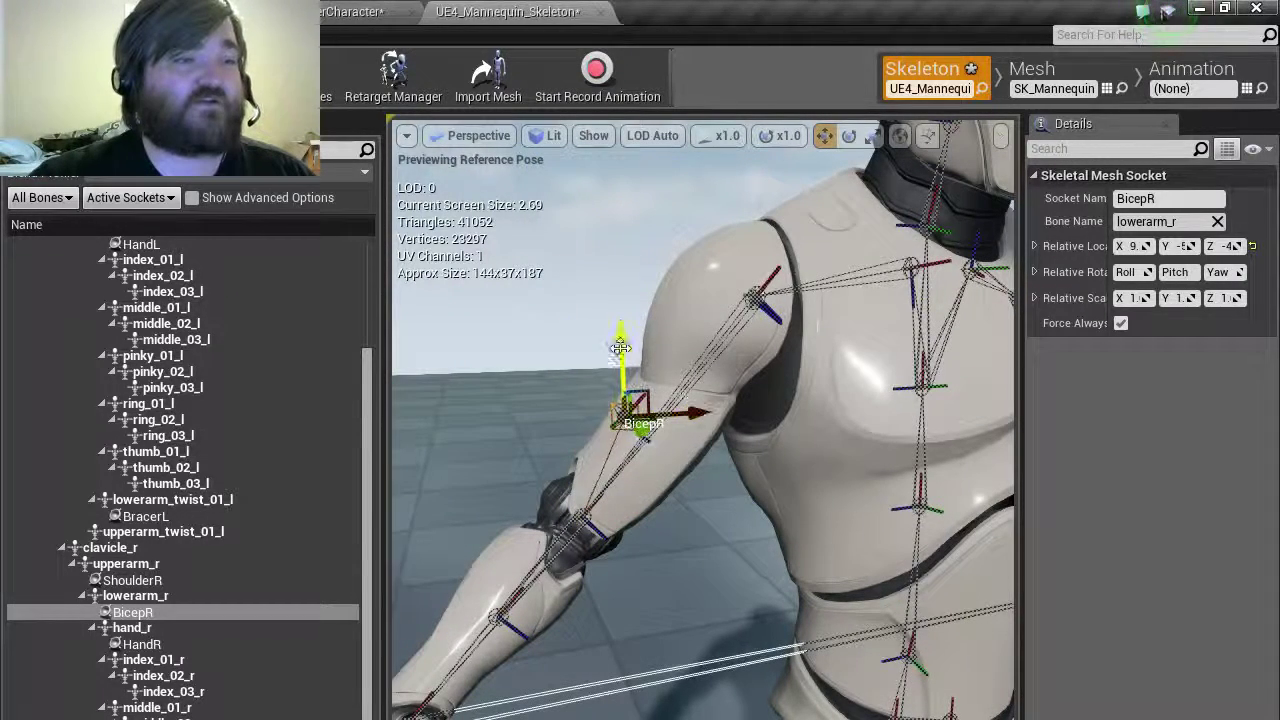
left_click_drag(618, 343, 616, 320)
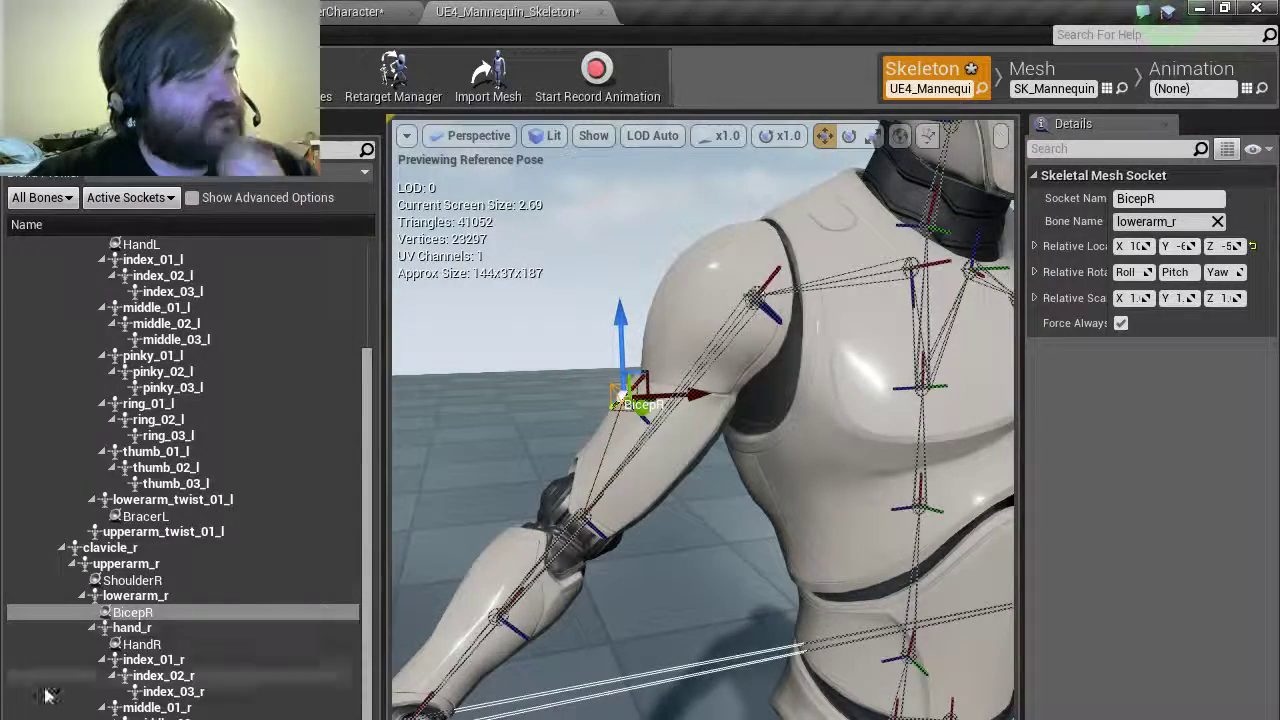
Raise the ShoulderR socket from the joint toward the top of the right shoulder.
left_click(132, 580)
right_click_drag(704, 420, 722, 392)
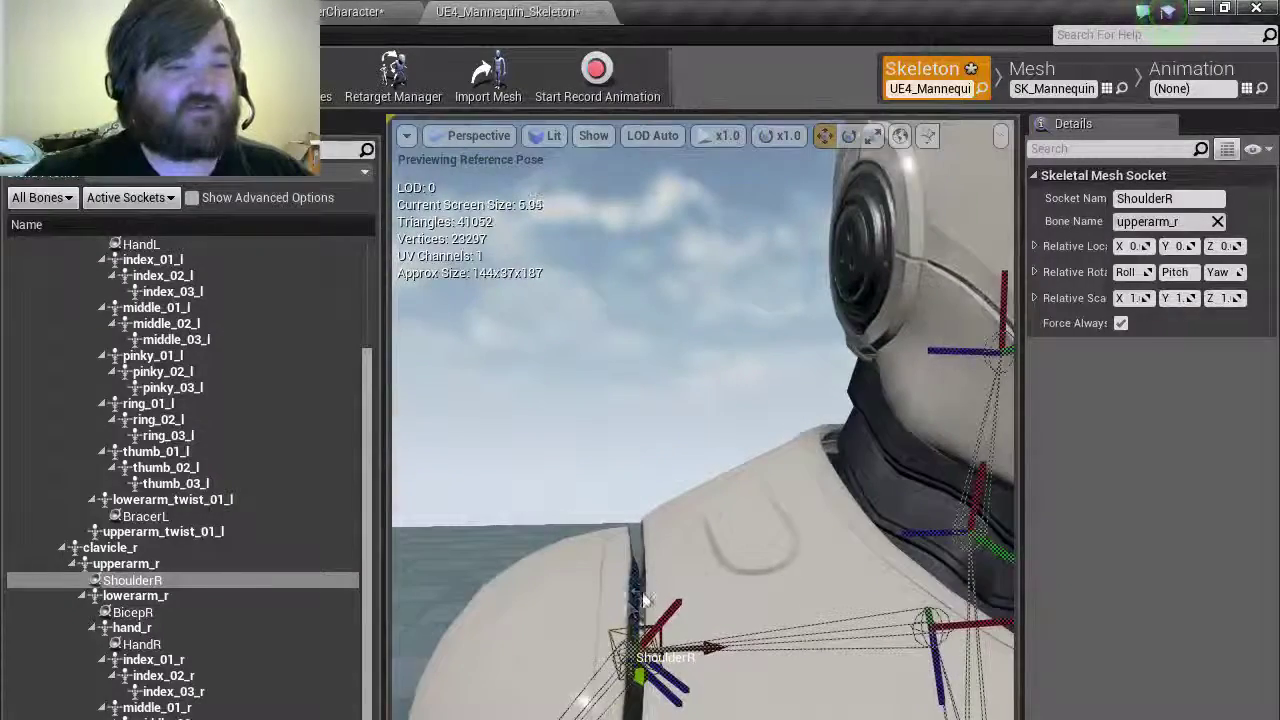
left_click_drag(628, 618, 744, 524)
left_click_drag(668, 470, 666, 448)
Select the thigh_l bone and look over the whole mannequin.
scroll(183, 480, "down", 7)
left_click(62, 691)
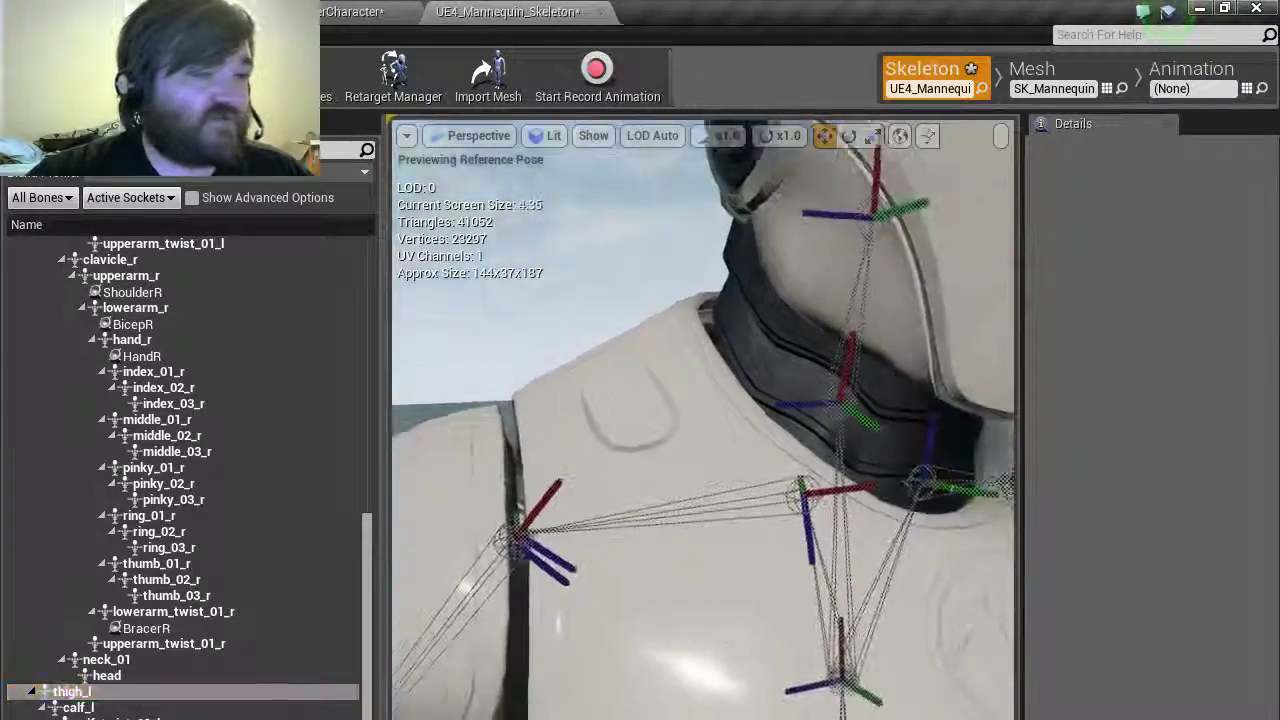
mouse_move(648, 462)
right_mouse_down()
mouse_move(650, 500)
mouse_move(700, 510)
mouse_move(648, 462)
right_mouse_up()
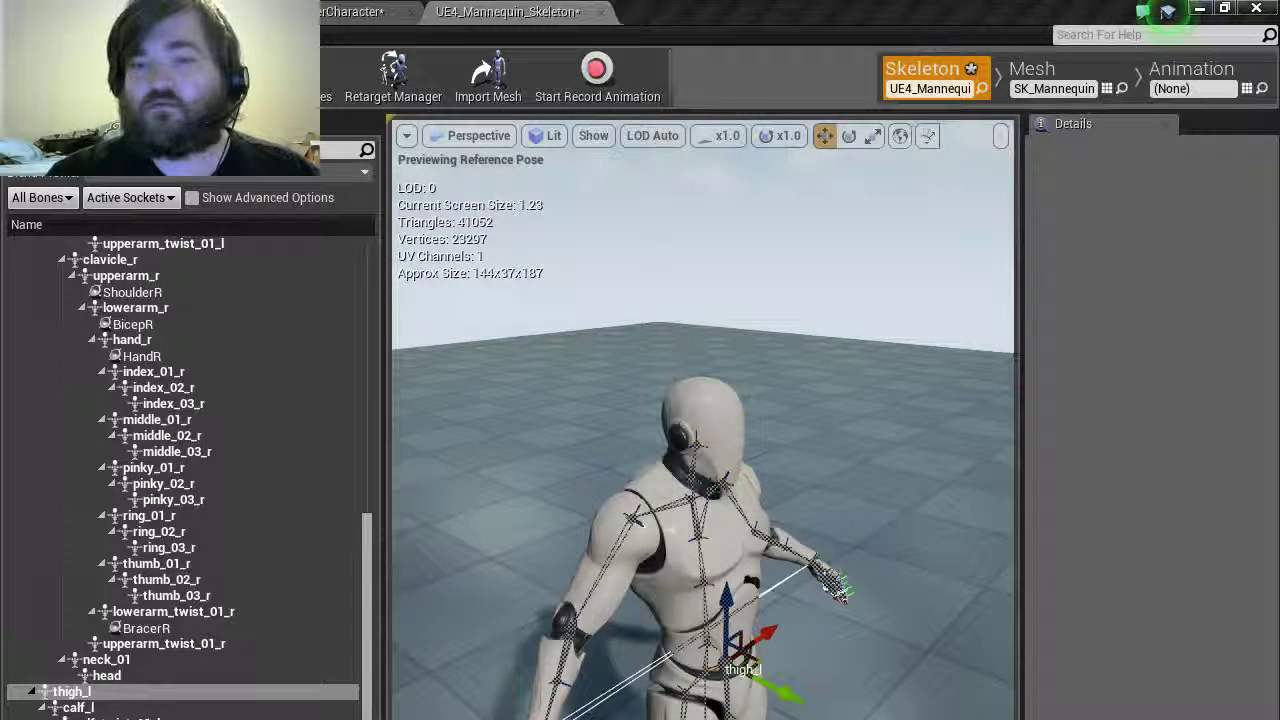
scroll(111, 455, "down", 1)
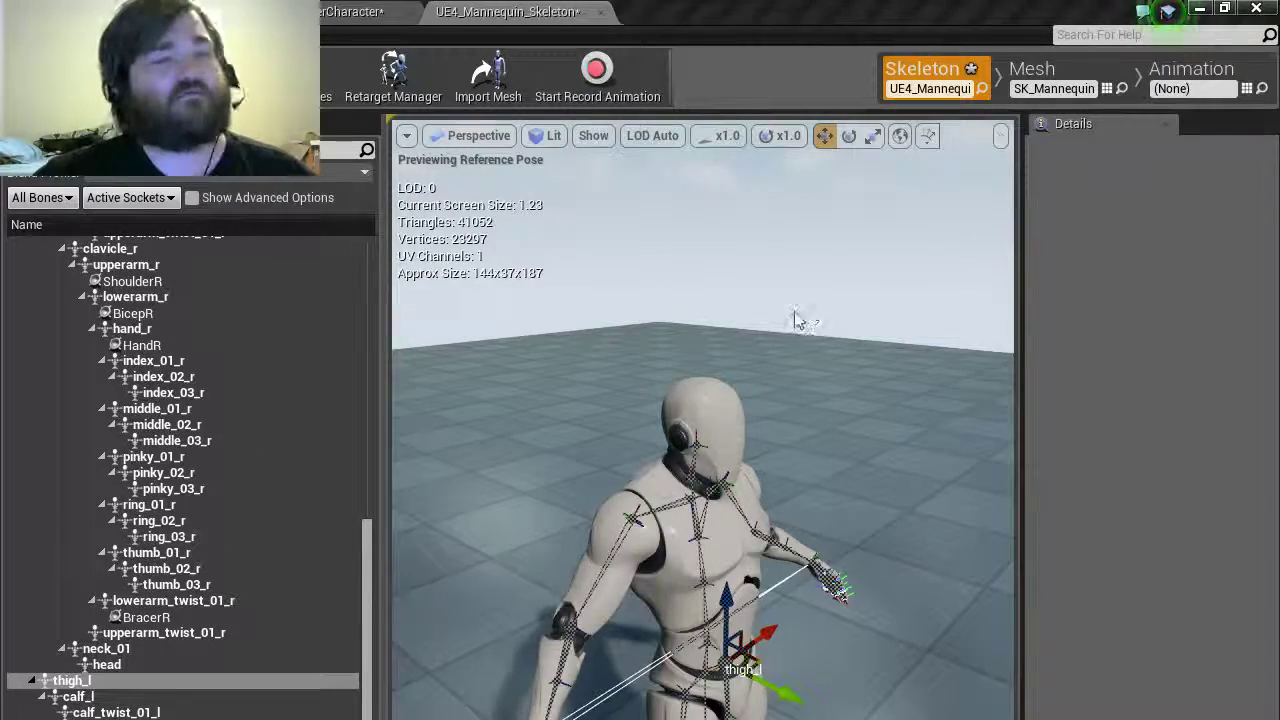
mouse_move(795, 318)
right_mouse_down()
mouse_move(700, 318)
mouse_move(850, 400)
mouse_move(780, 320)
right_mouse_up()
Save the mannequin skeleton and switch to the SideScrollerCharacter blueprint's event graph.
key("ctrl+s")
left_click(400, 11)
right_click_drag(714, 662, 726, 322)
scroll(727, 322, "down", 2)
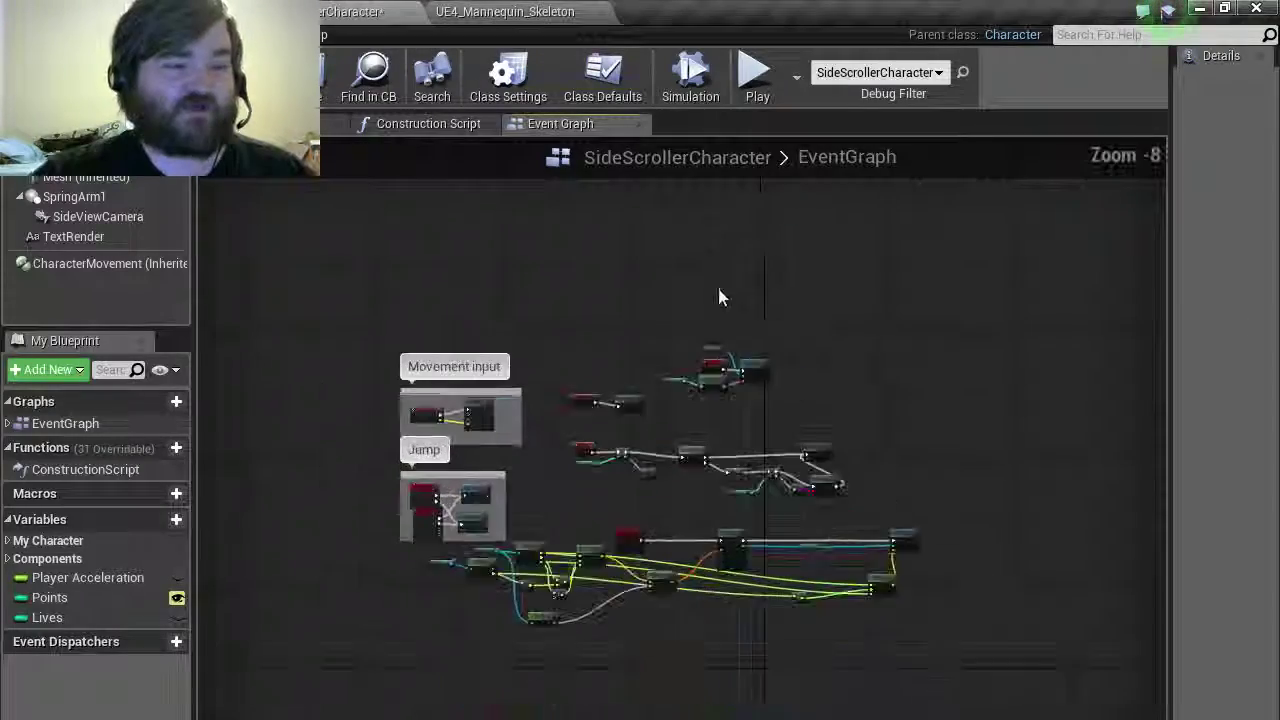
scroll(750, 459, "up", 4)
right_click_drag(400, 363, 564, 426)
scroll(564, 426, "down", 1)
right_click_drag(510, 240, 546, 400)
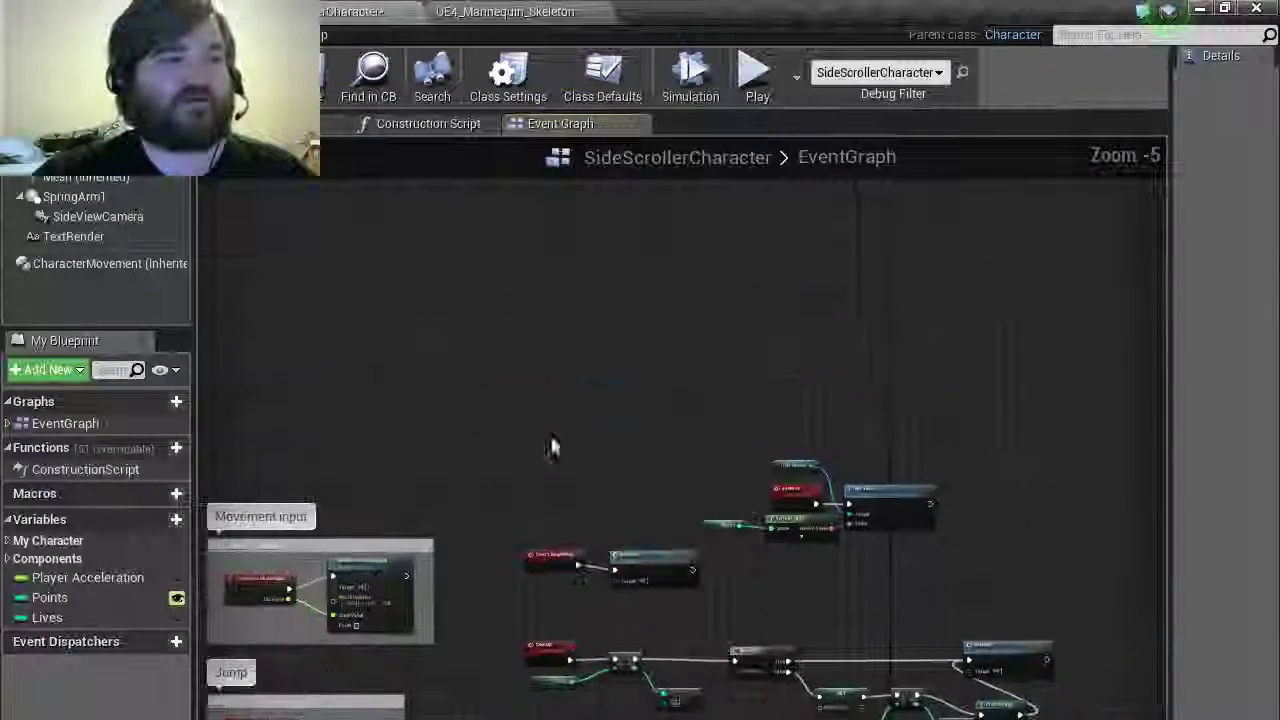
right_click(544, 381)
left_click(611, 323)
Create an Actor-based Blueprint class named Helmet in the SideScrollerBP Blueprints folder and open it for editing.
left_click(100, 11)
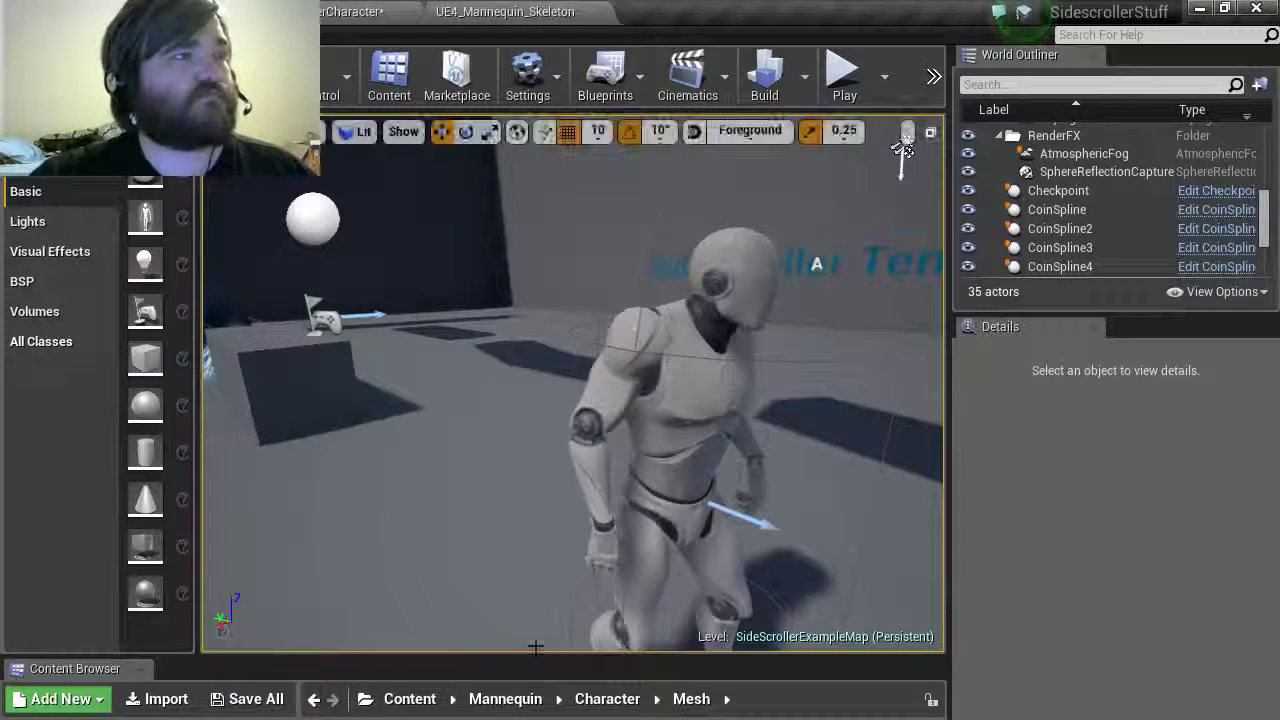
key("Down")
key("Down")
key("Down")
key("Down")
key("Down")
key("Down")
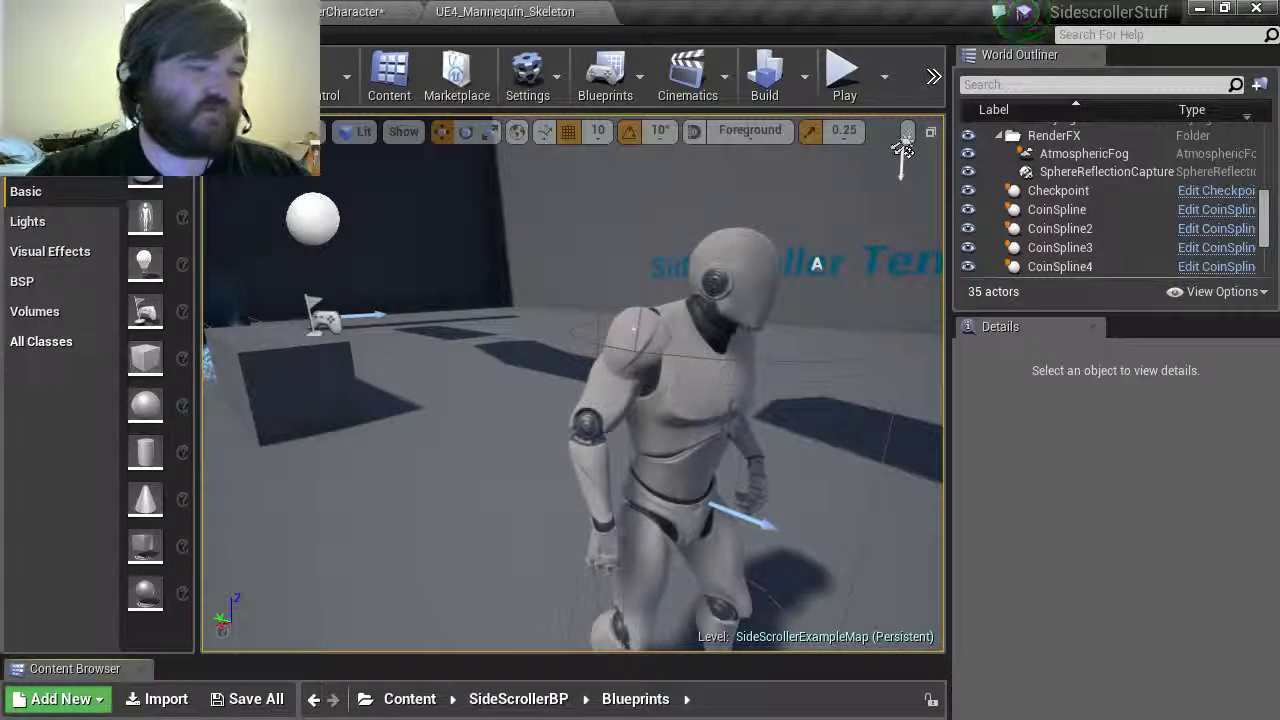
right_click(737, 710)
left_click(805, 466)
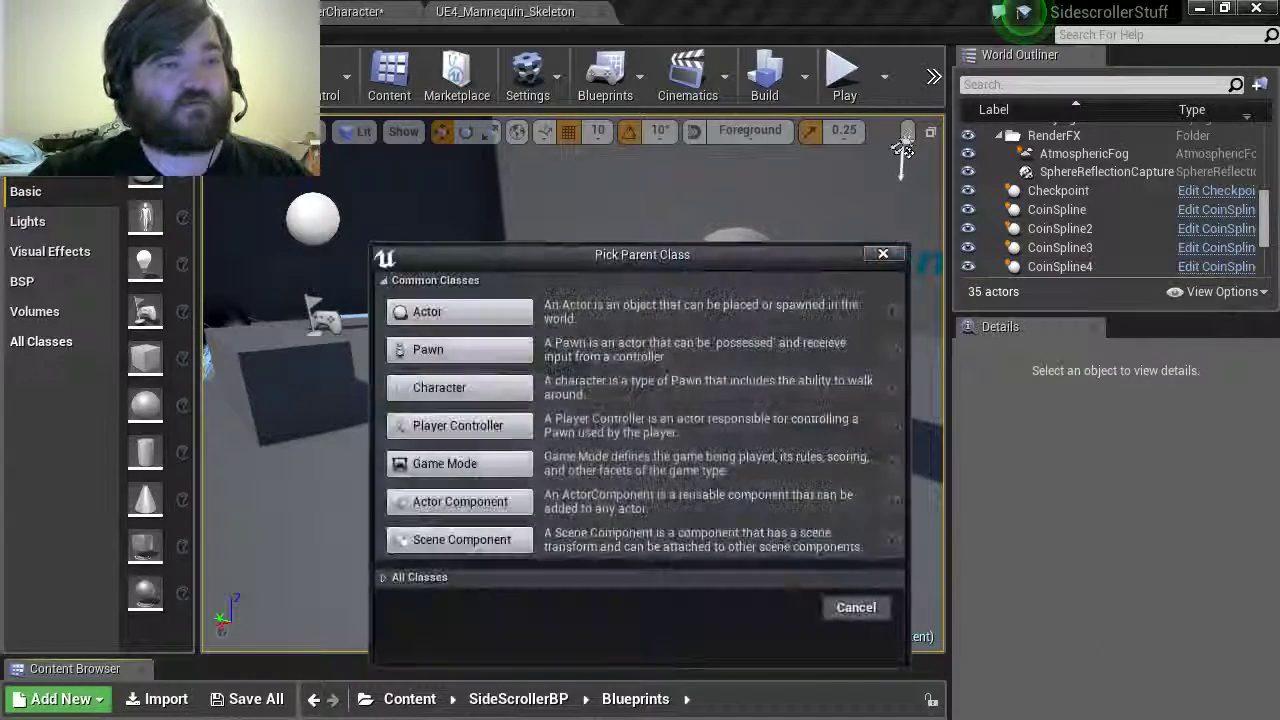
left_click(460, 312)
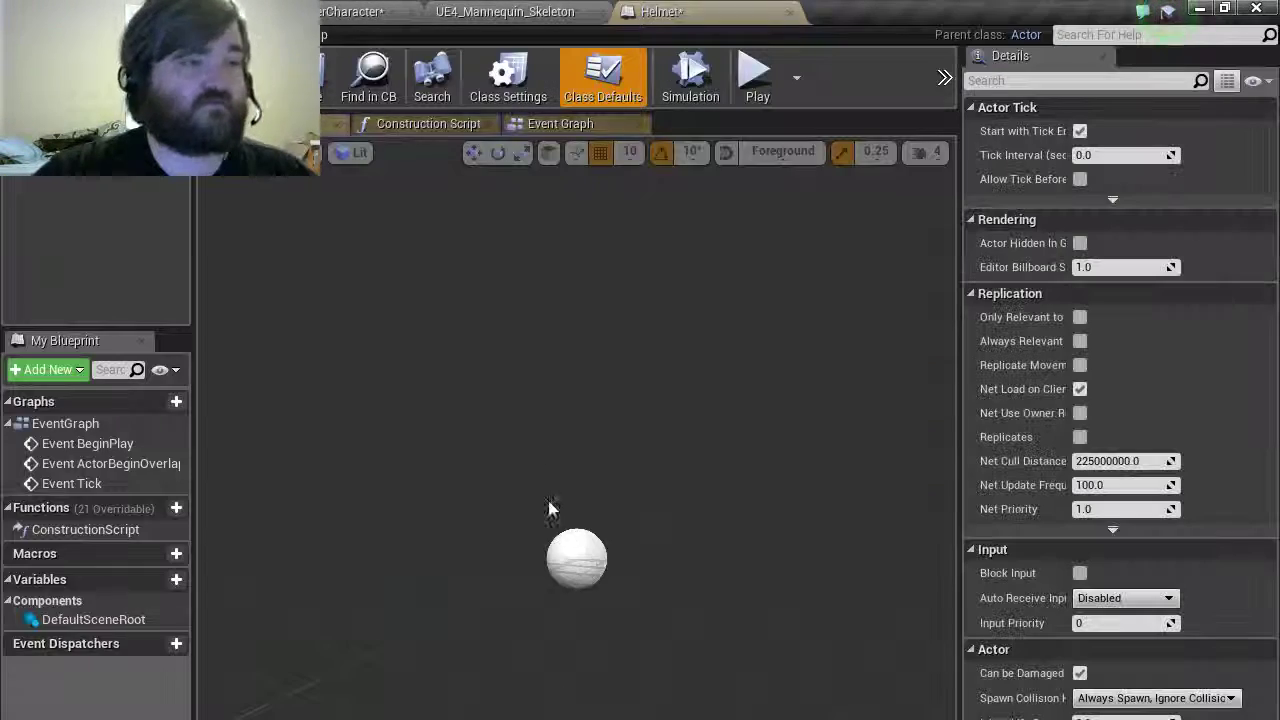
Switch to the UE4_Mannequin_Skeleton and add a socket to its head bone.
left_click(512, 12)
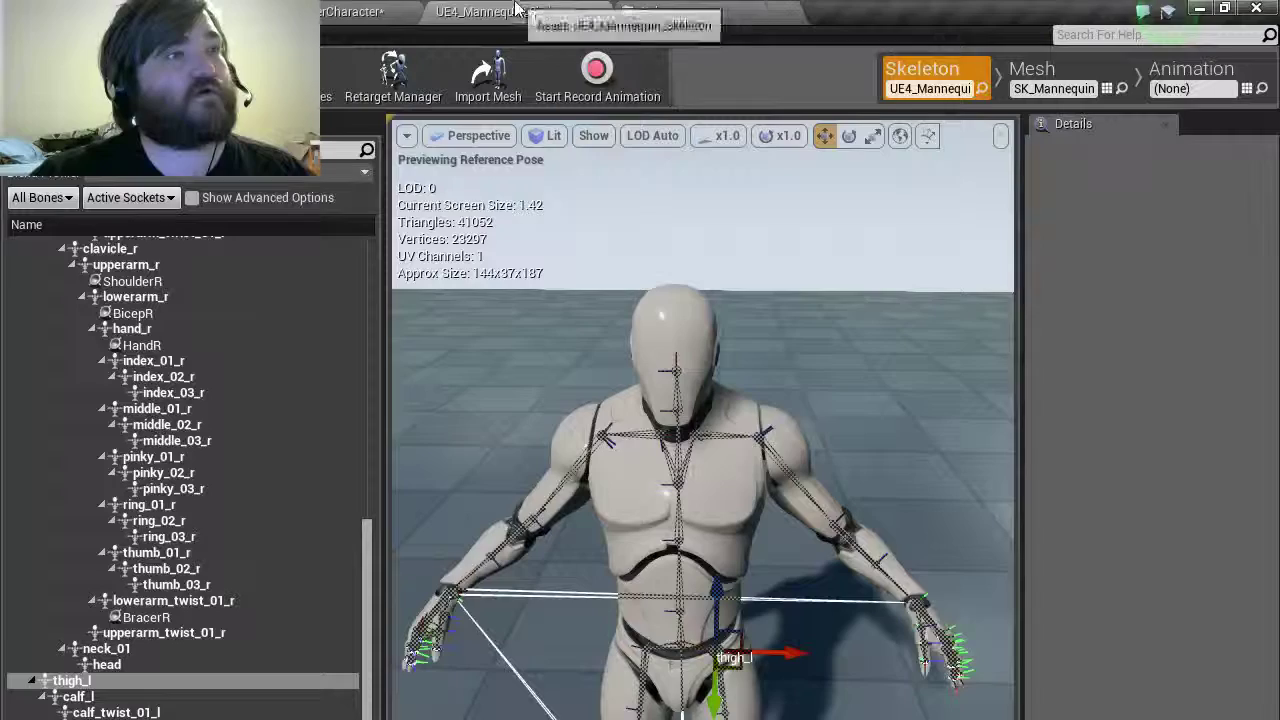
scroll(168, 370, "up", 6)
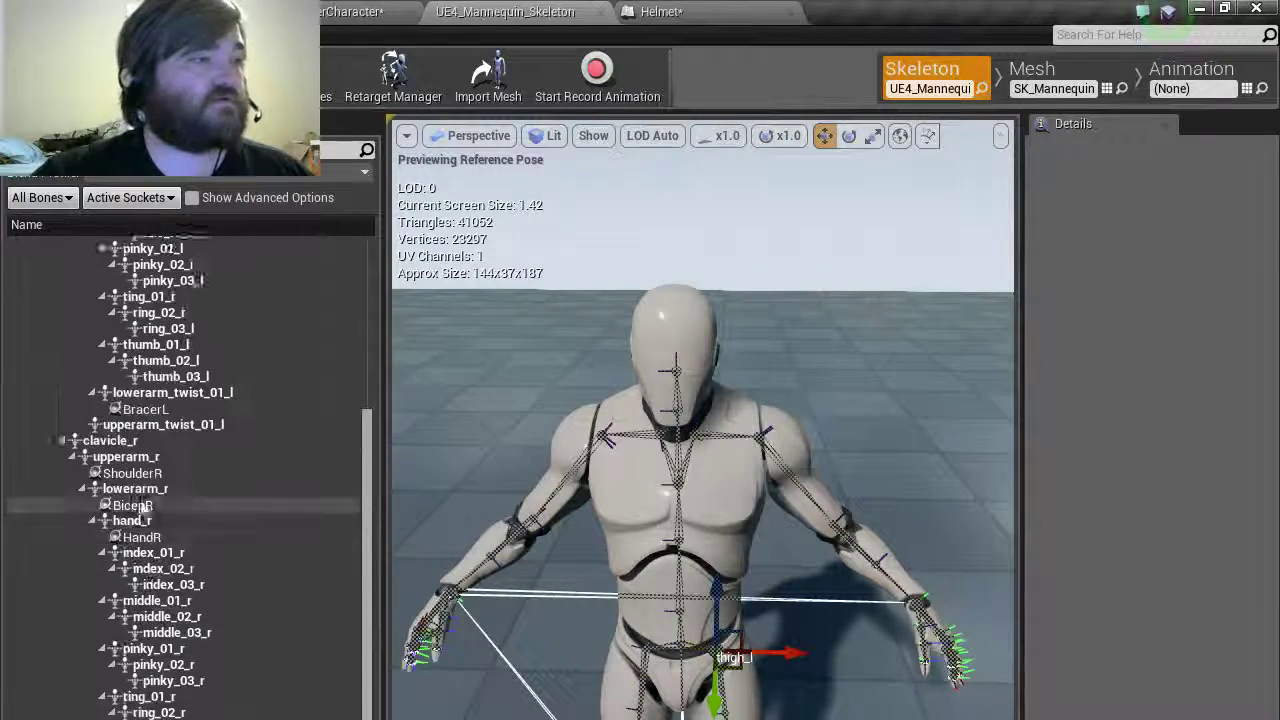
scroll(143, 503, "down", 3)
scroll(143, 503, "down", 3)
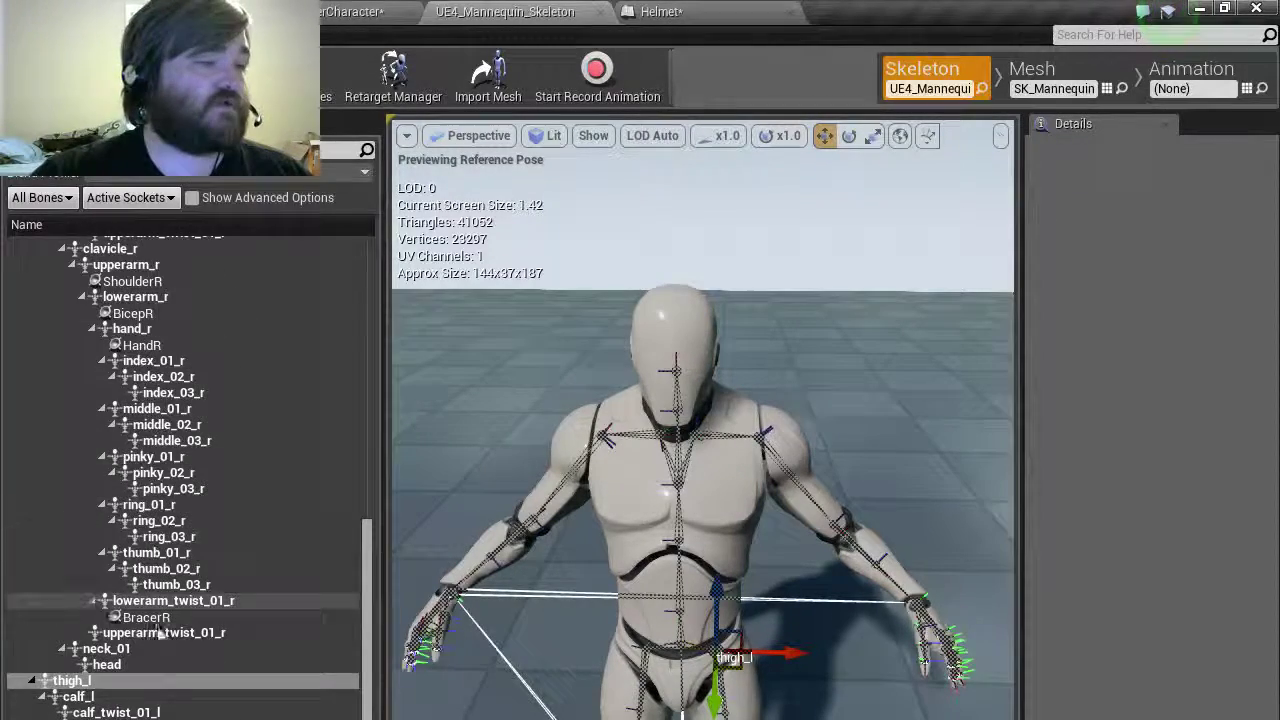
scroll(140, 670, "up", 7)
scroll(70, 515, "up", 5)
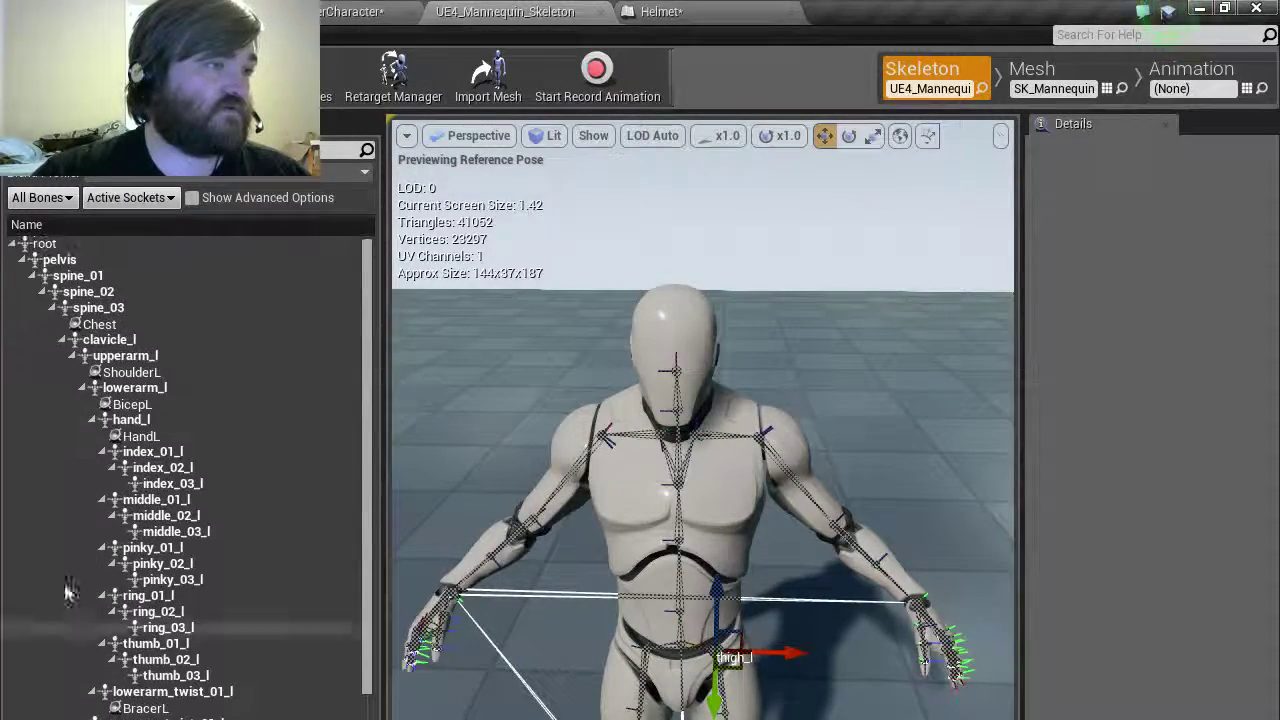
scroll(137, 691, "down", 6)
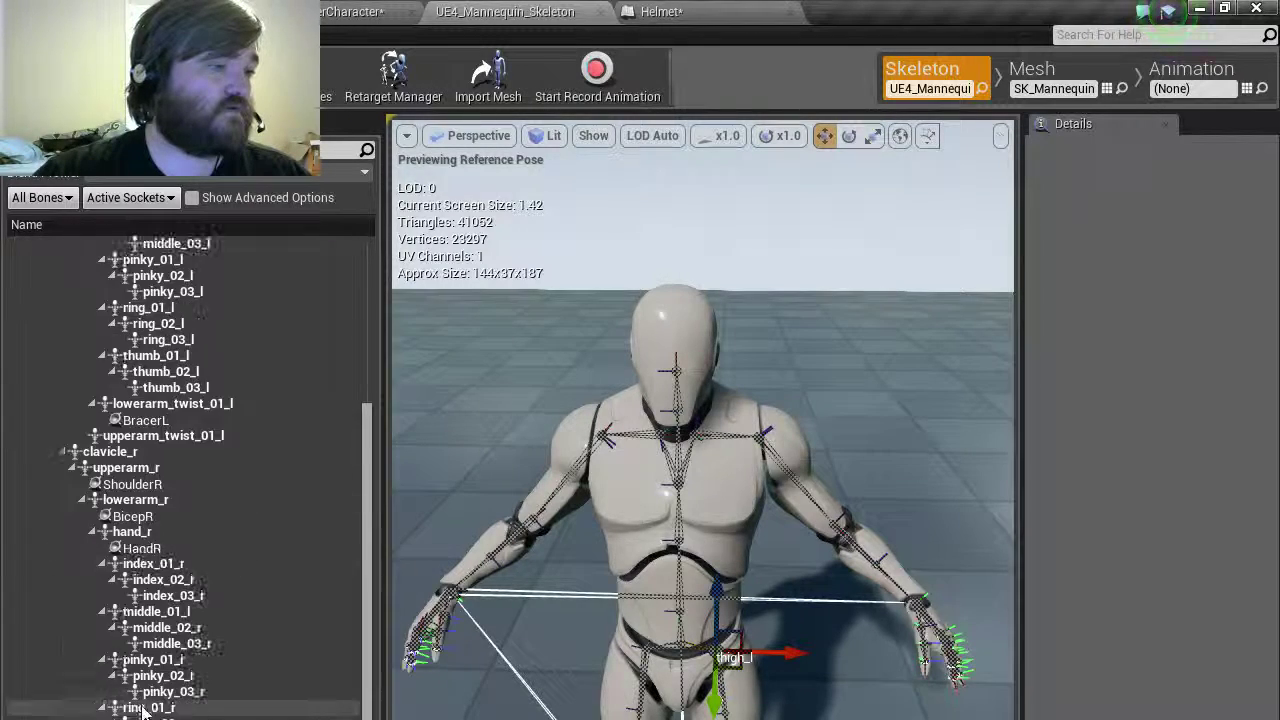
left_click(137, 719)
right_click(112, 524)
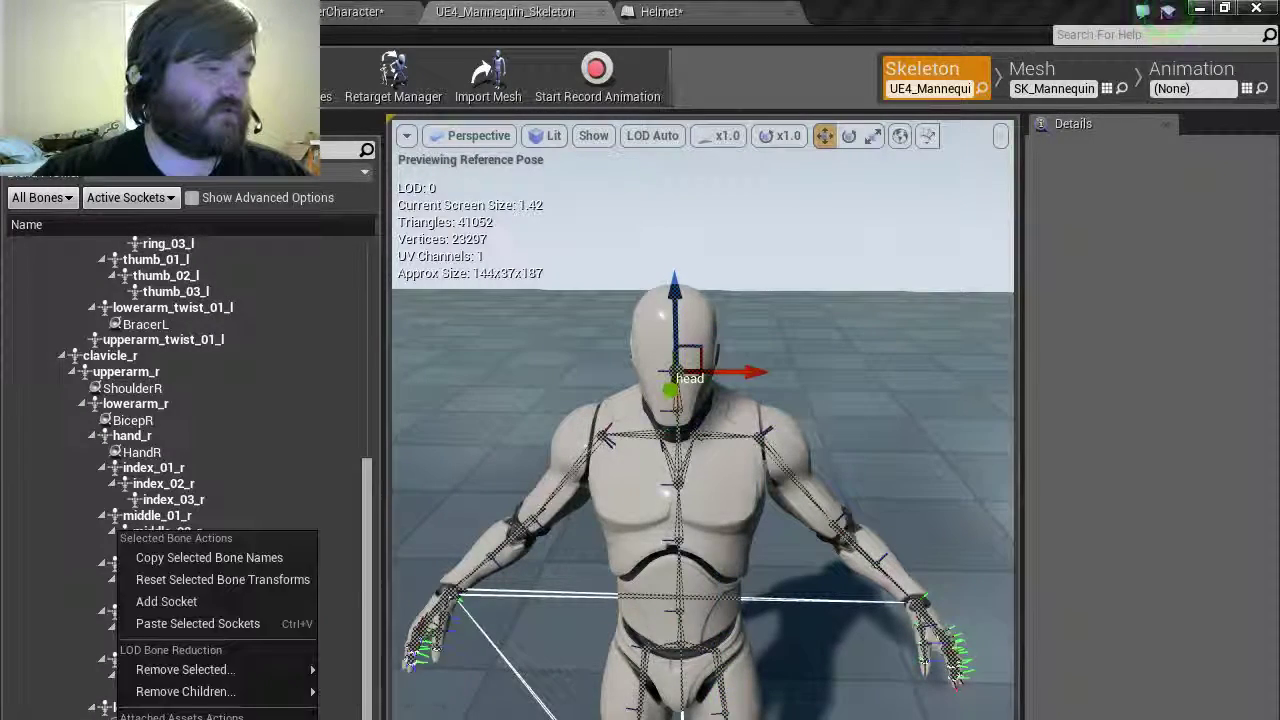
left_click(160, 597)
Raise the new head socket to the top of the mannequin's head and rename it Helmet.
left_click_drag(676, 282, 672, 212)
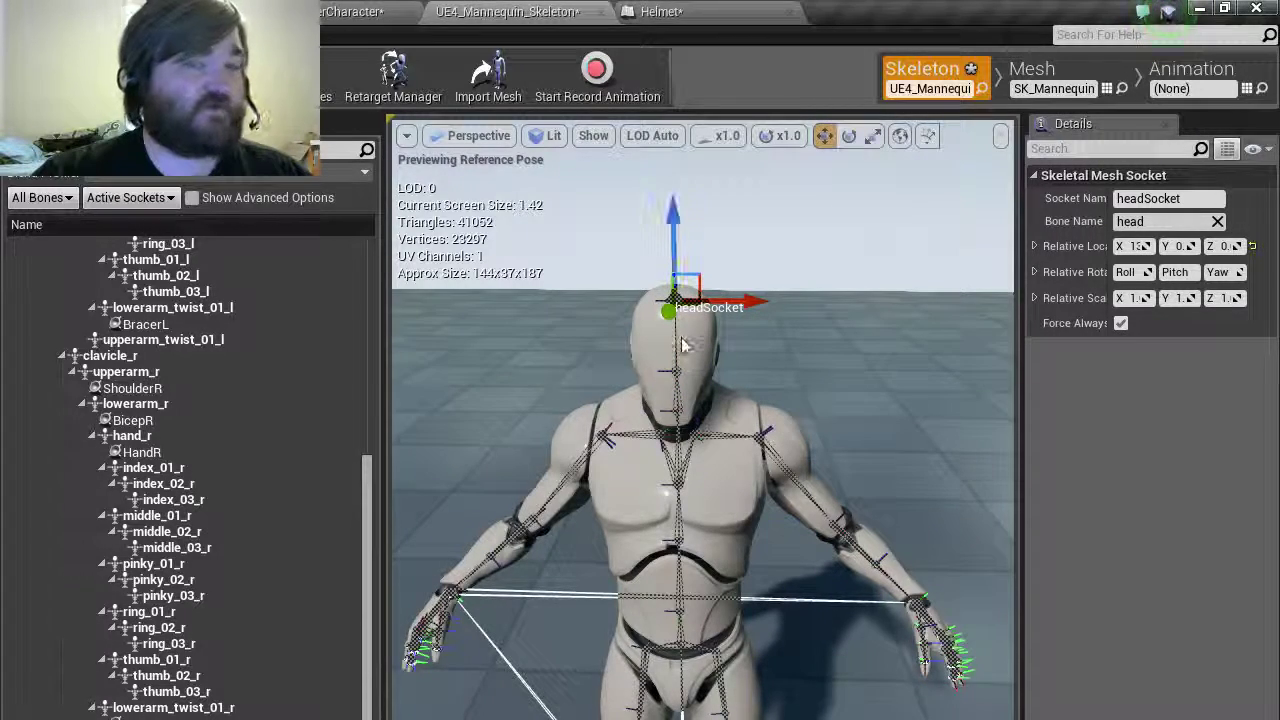
right_click(142, 719)
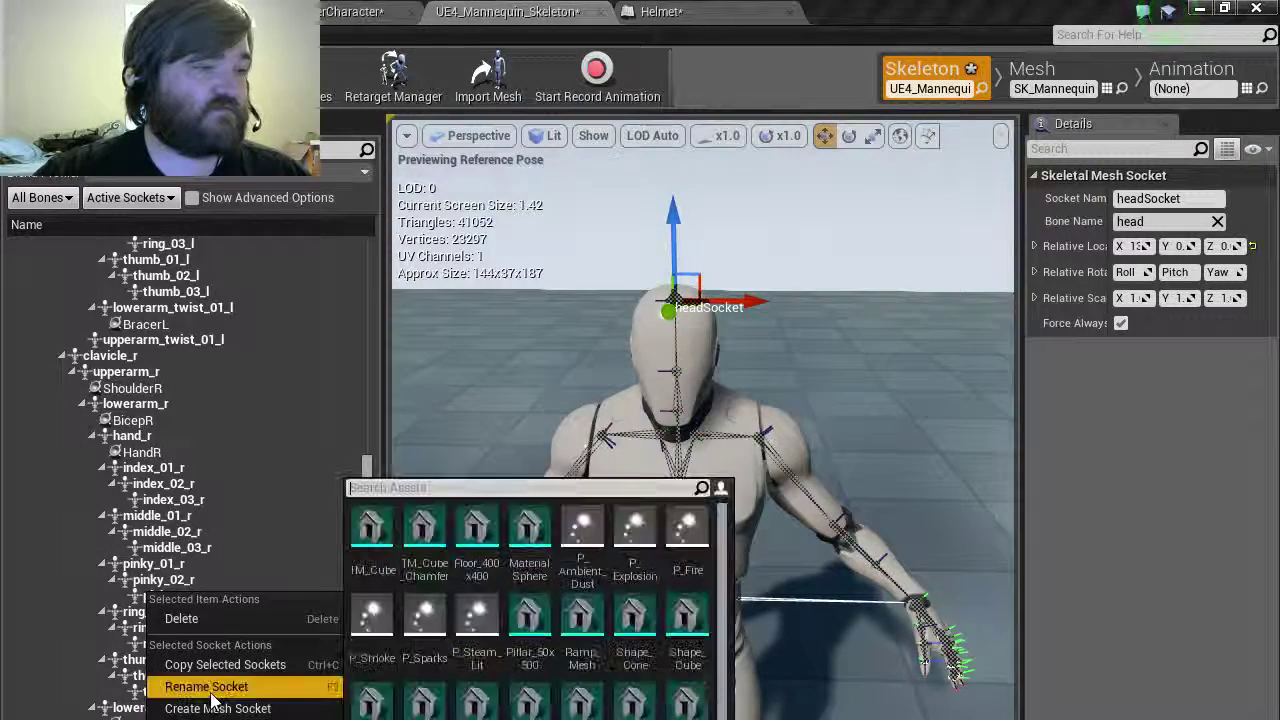
left_click(211, 693)
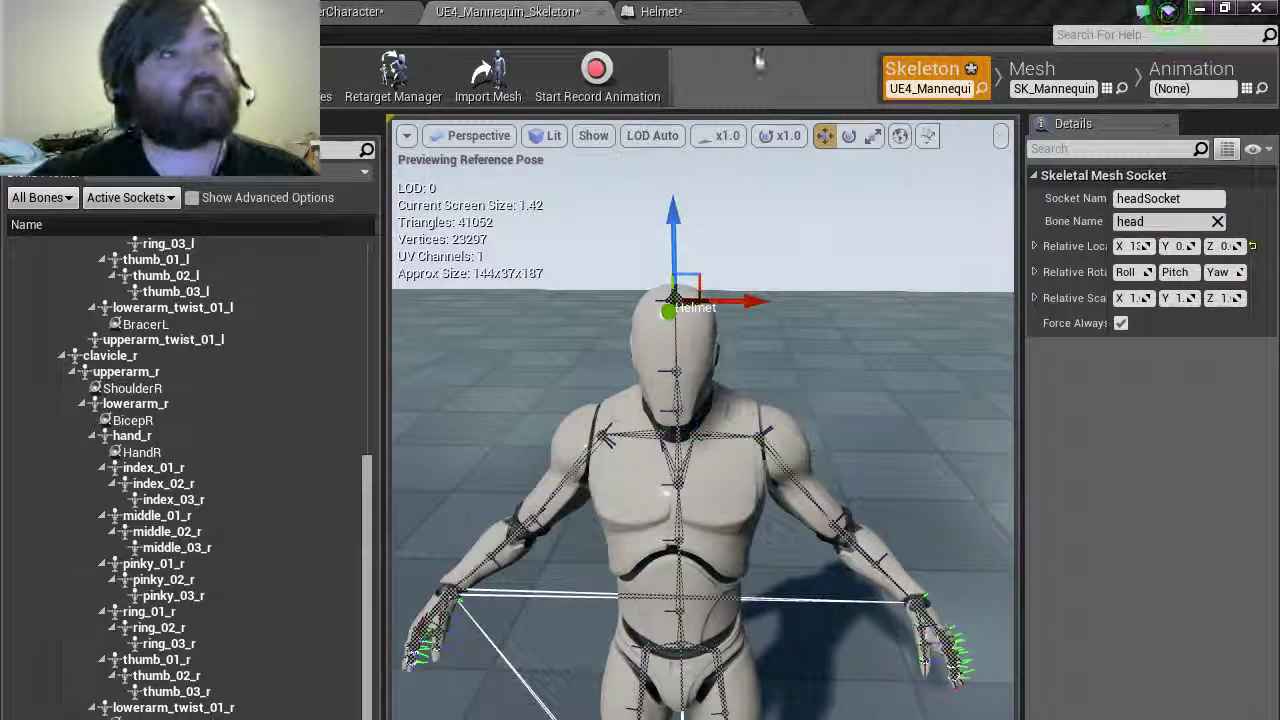
Switch to the Helmet blueprint, add a cube component and scale it to about 0.53 in X and Y and 0.1 in Z.
left_click(660, 11)
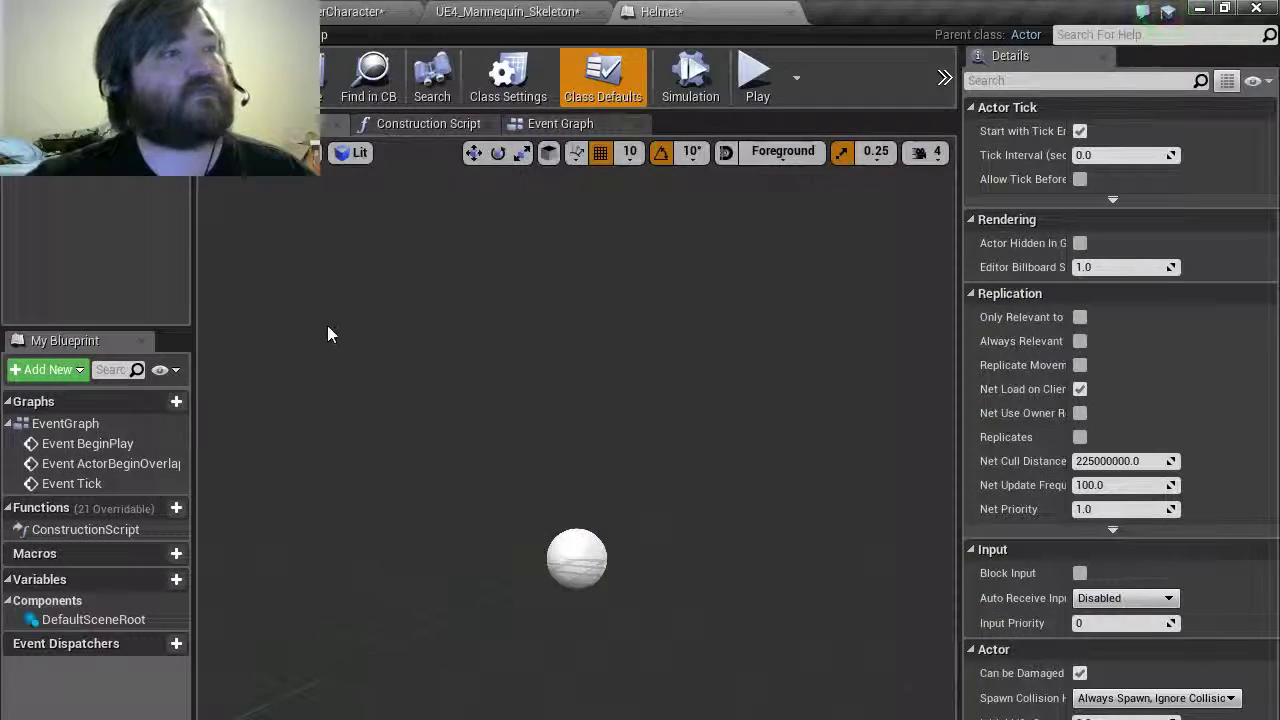
left_click(95, 160)
scroll(66, 330, "down", 1)
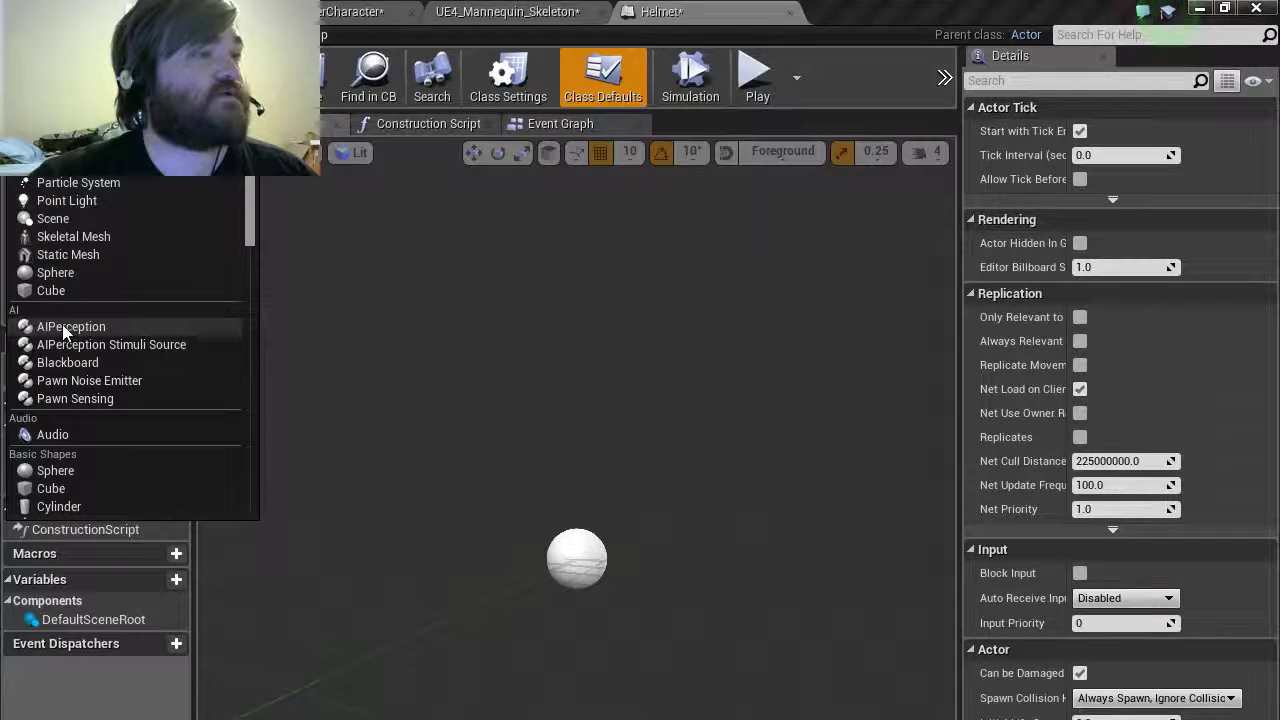
left_click(57, 292)
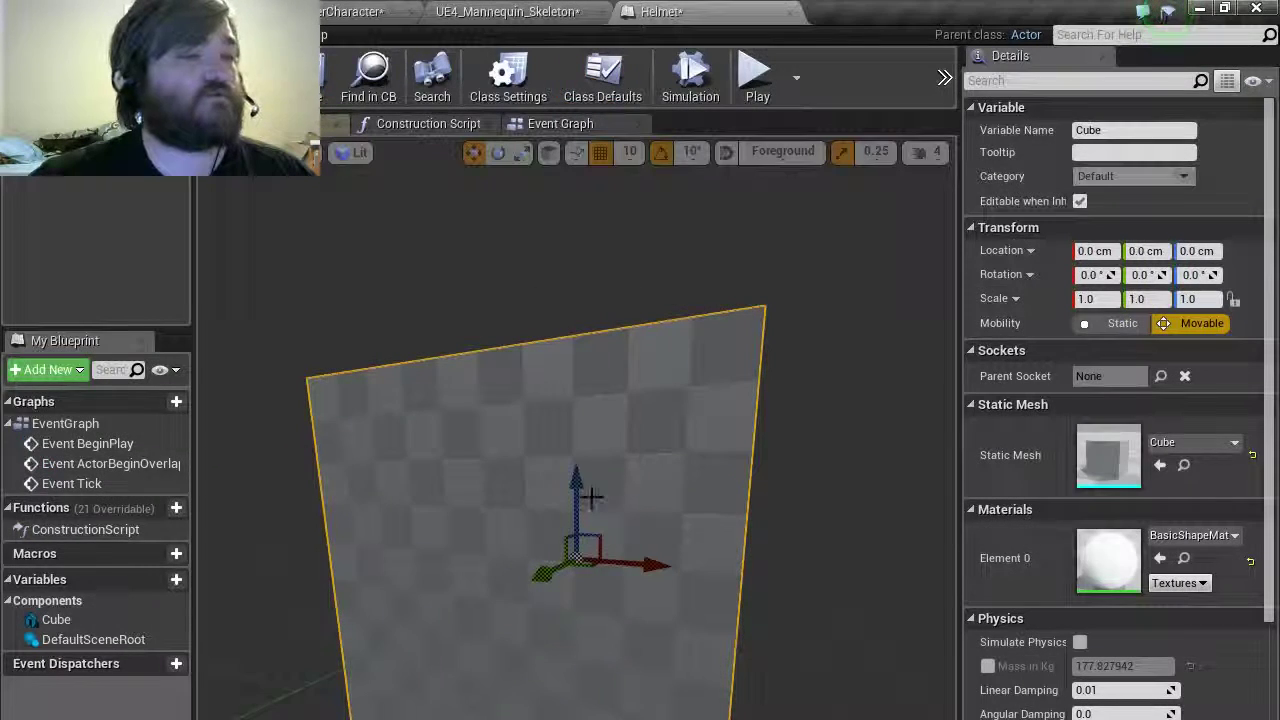
key("e")
key("r")
left_click_drag(576, 480, 586, 543)
mouse_move(652, 566)
left_mouse_down()
mouse_move(557, 556)
mouse_move(632, 566)
left_mouse_up()
Delete the flattened cube component from the Helmet blueprint.
left_click(50, 82)
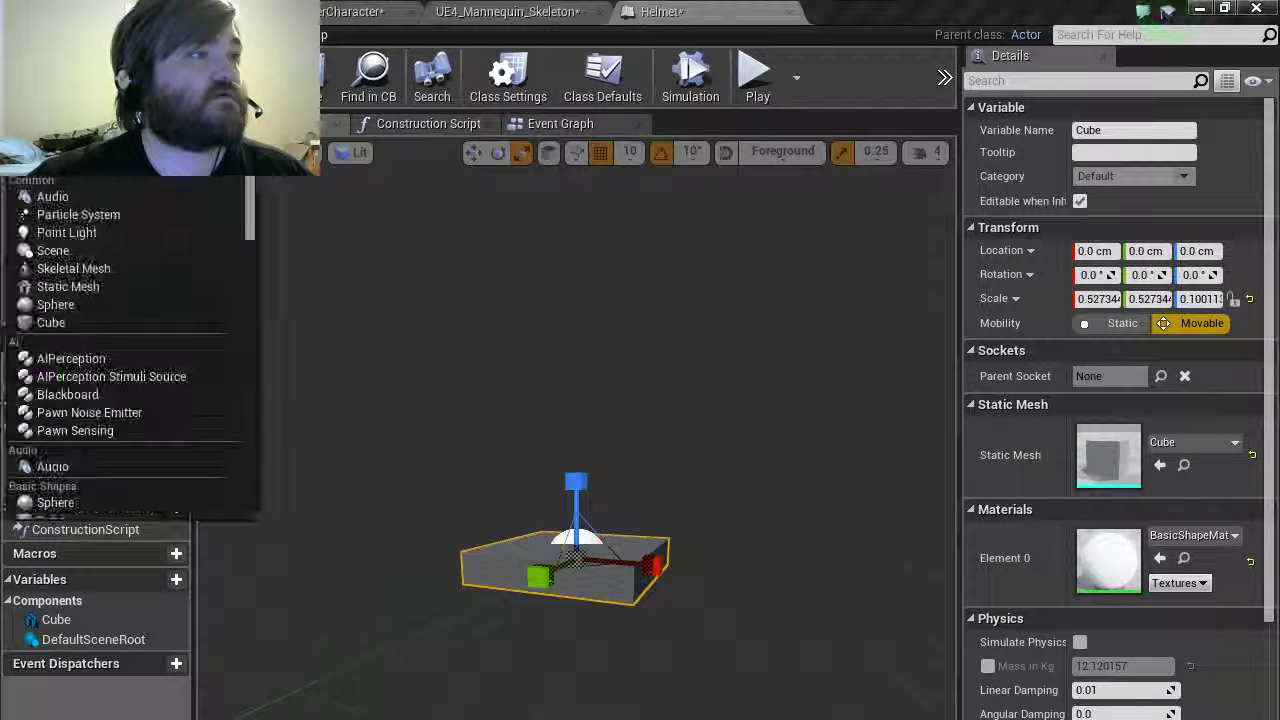
scroll(74, 334, "down", 4)
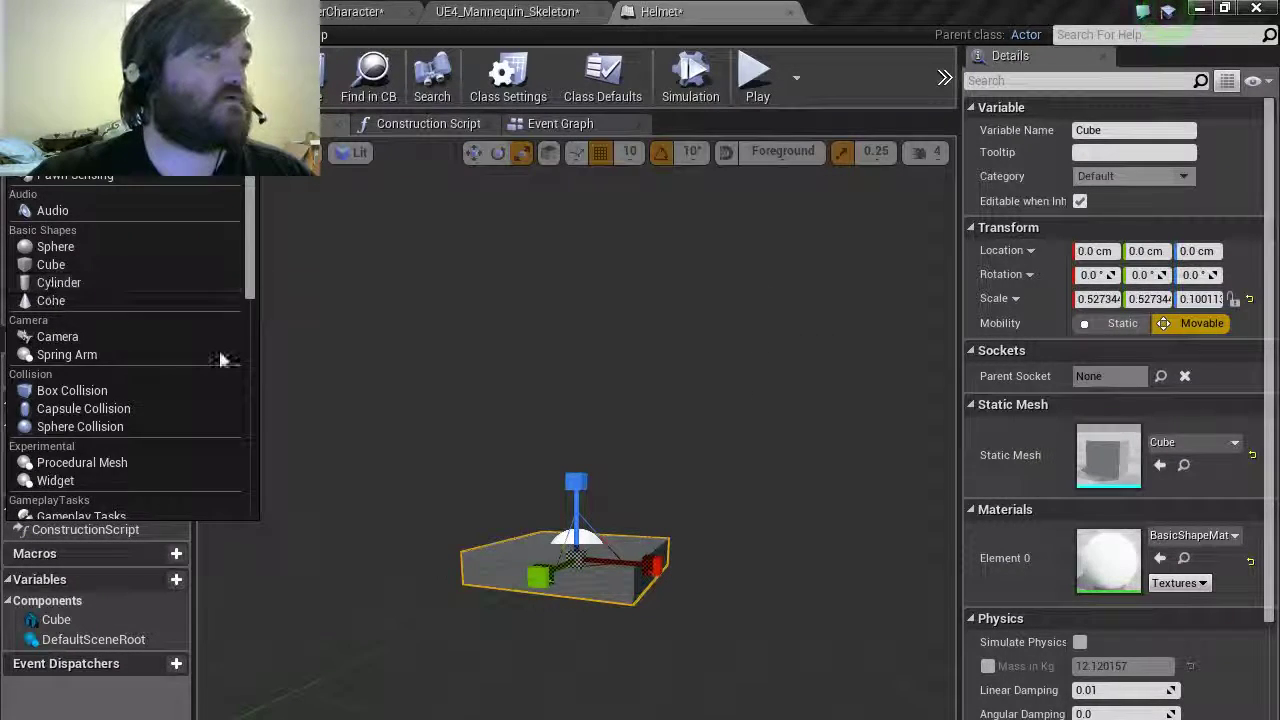
left_click(516, 553)
key("Delete")
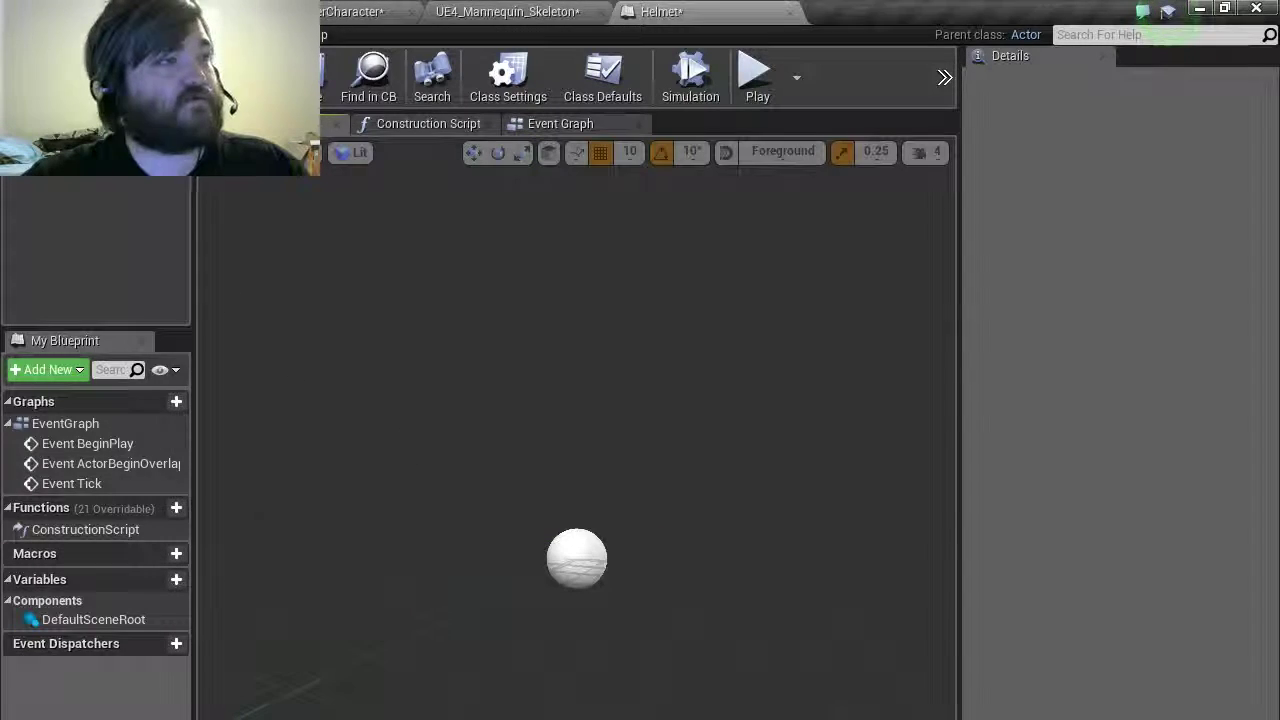
Add a cylinder component and flatten it into a hat brim with a Z scale of about 0.1.
left_click(45, 150)
scroll(99, 326, "down", 3)
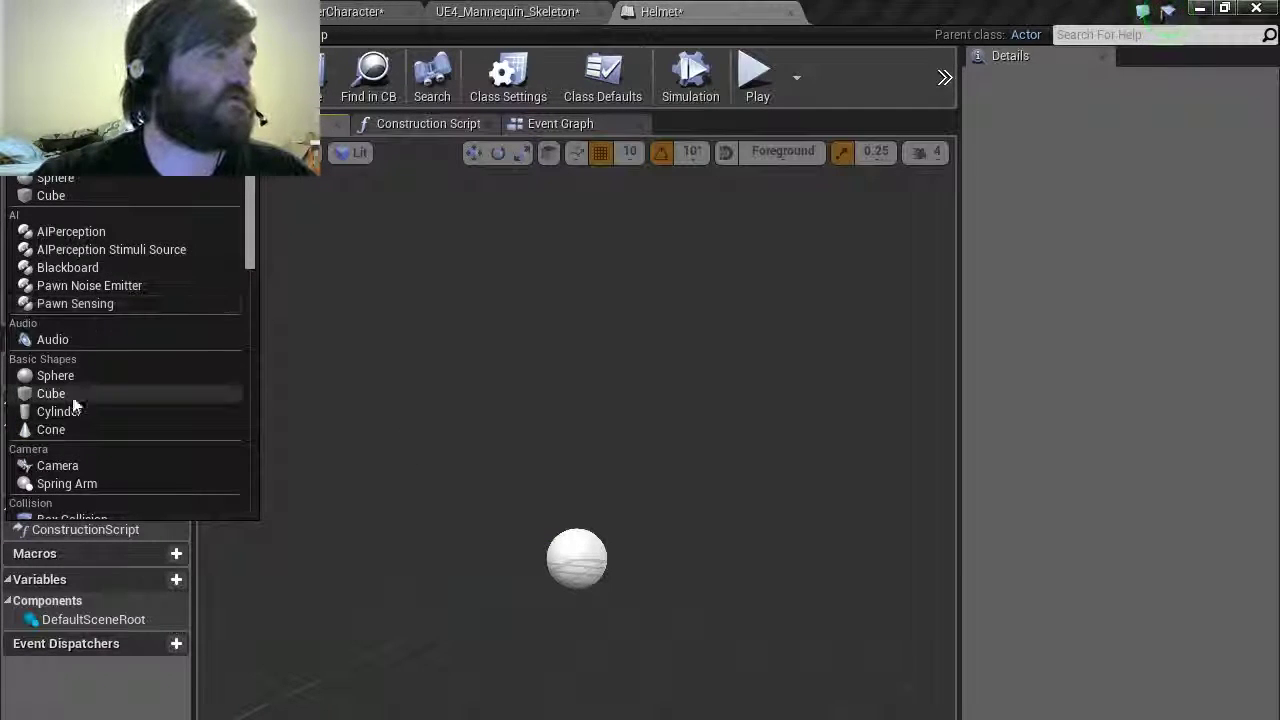
left_click(70, 412)
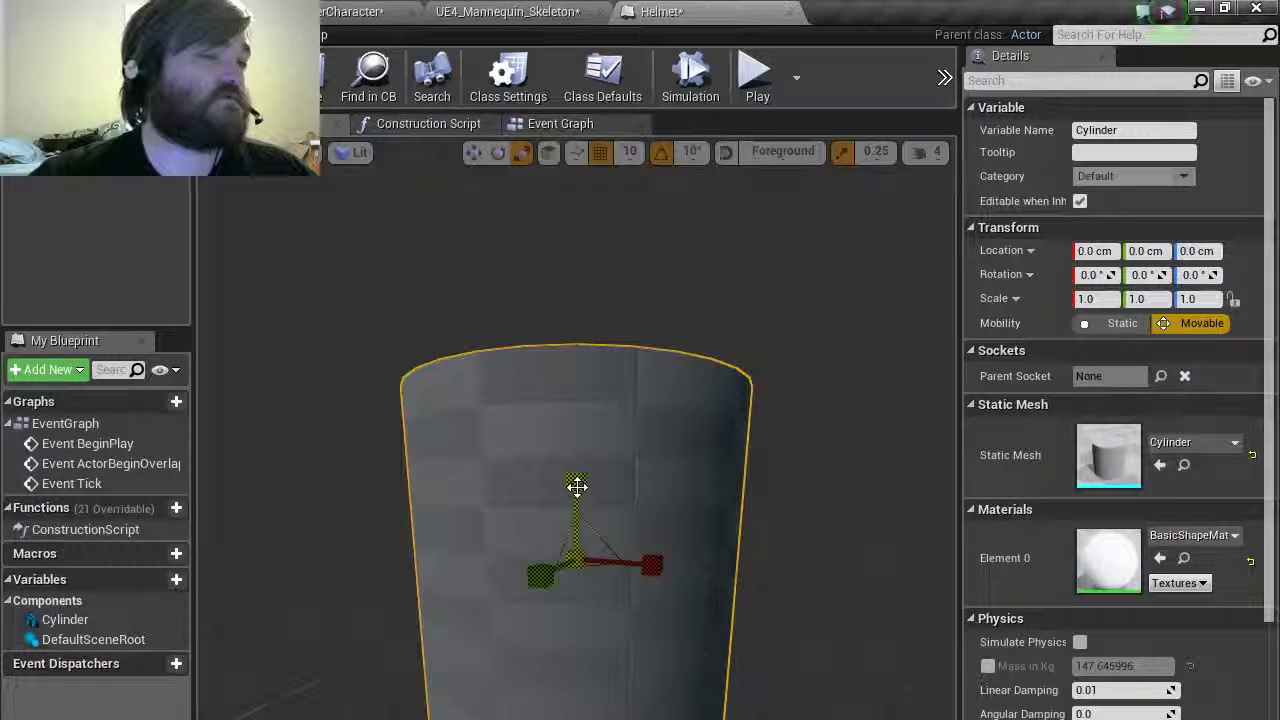
key("r")
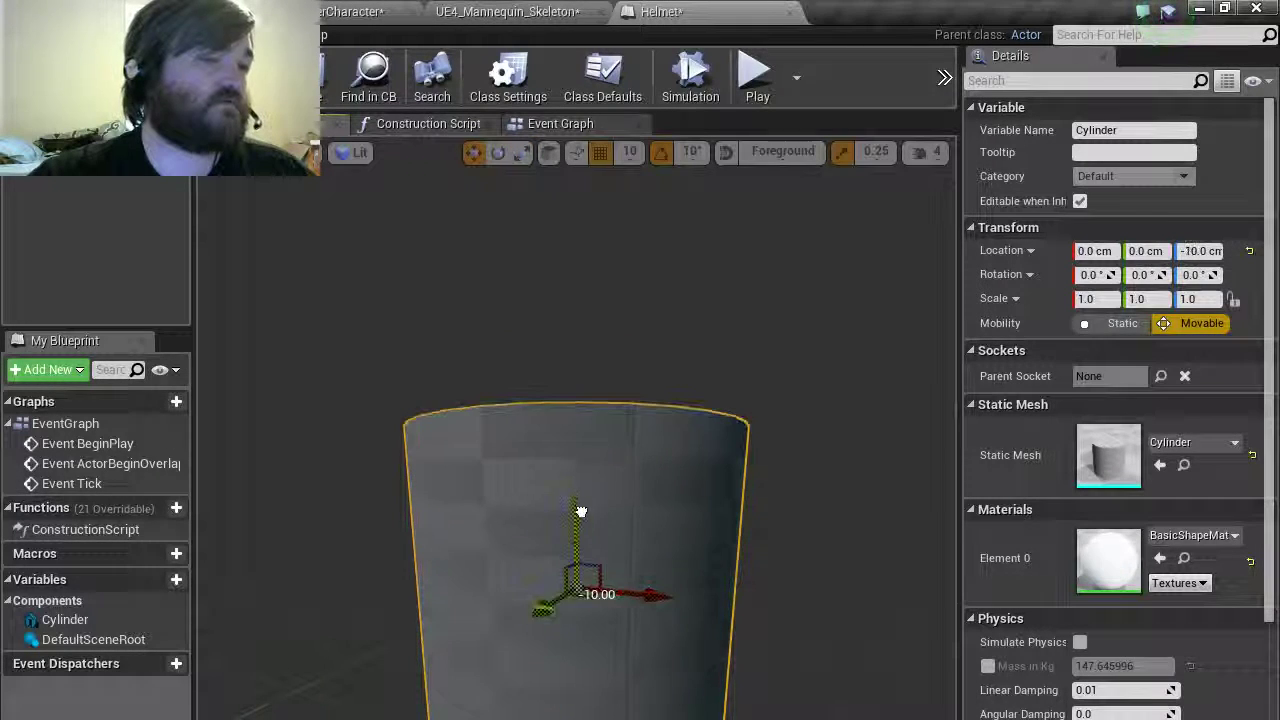
left_click_drag(581, 491, 581, 622)
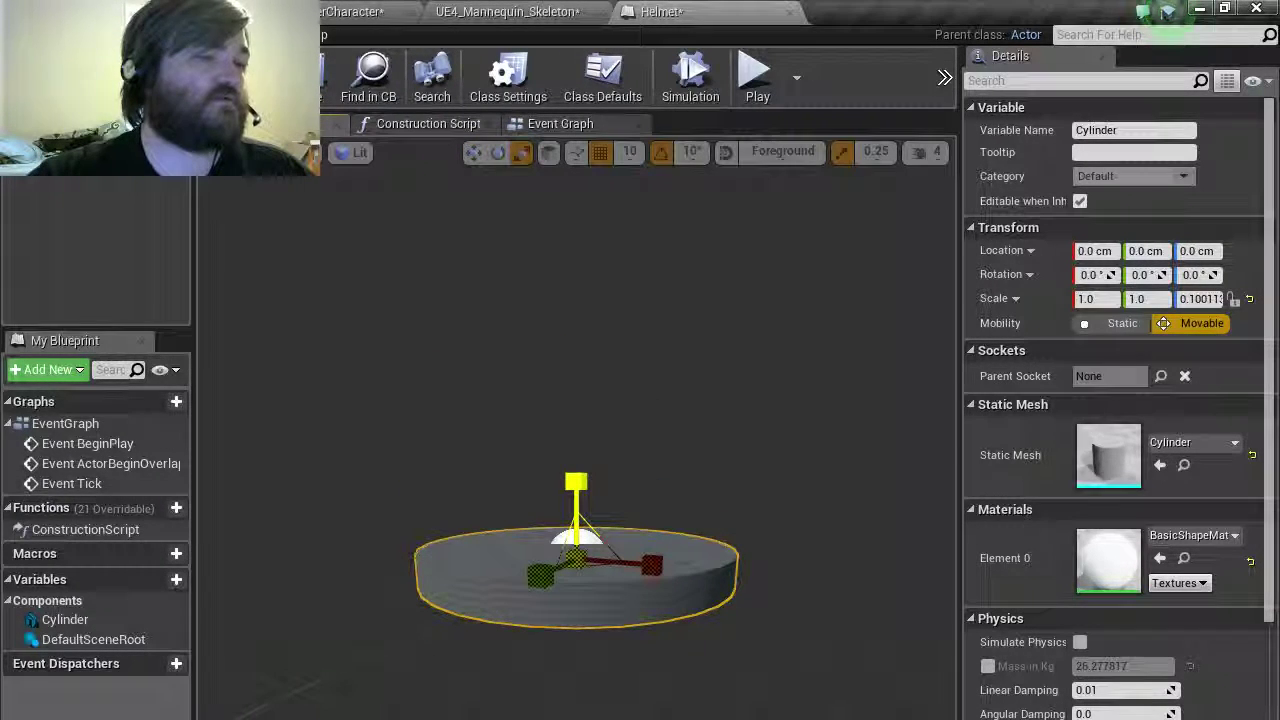
Add a second cylinder component for the hat's crown and set its scale to 0.65 on all three axes.
left_click(52, 152)
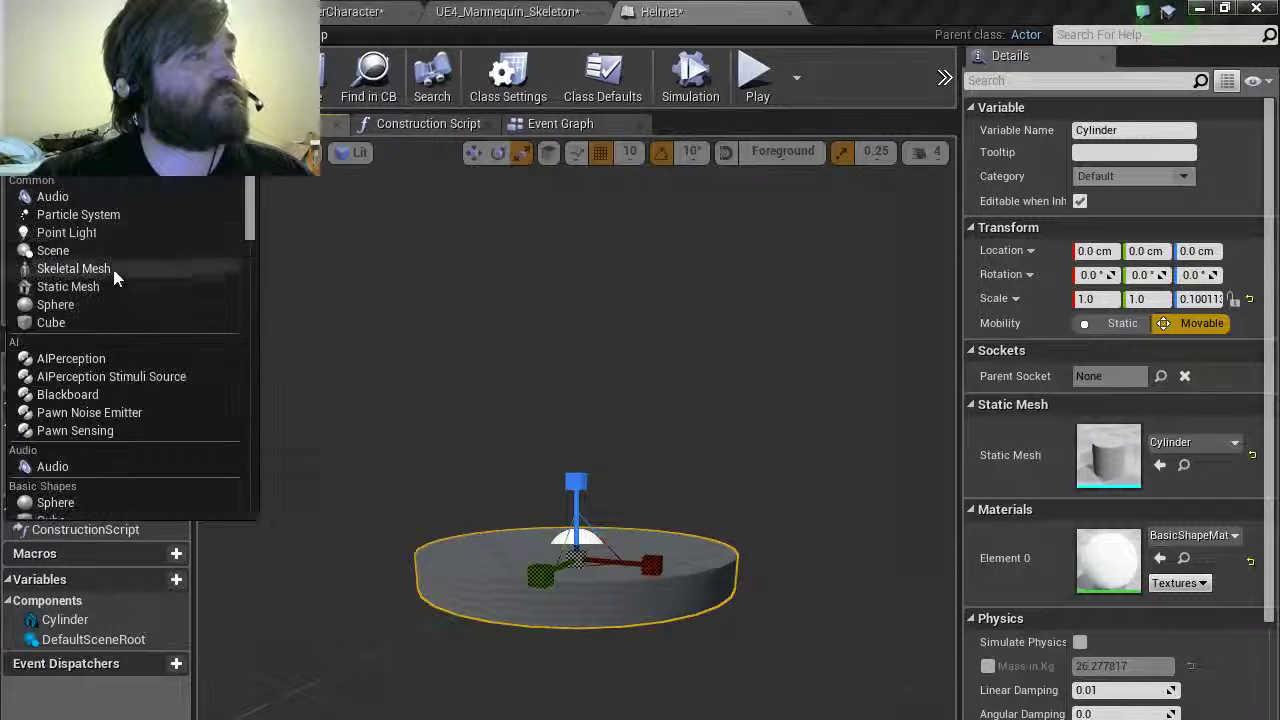
scroll(96, 436, "down", 2)
left_click(86, 437)
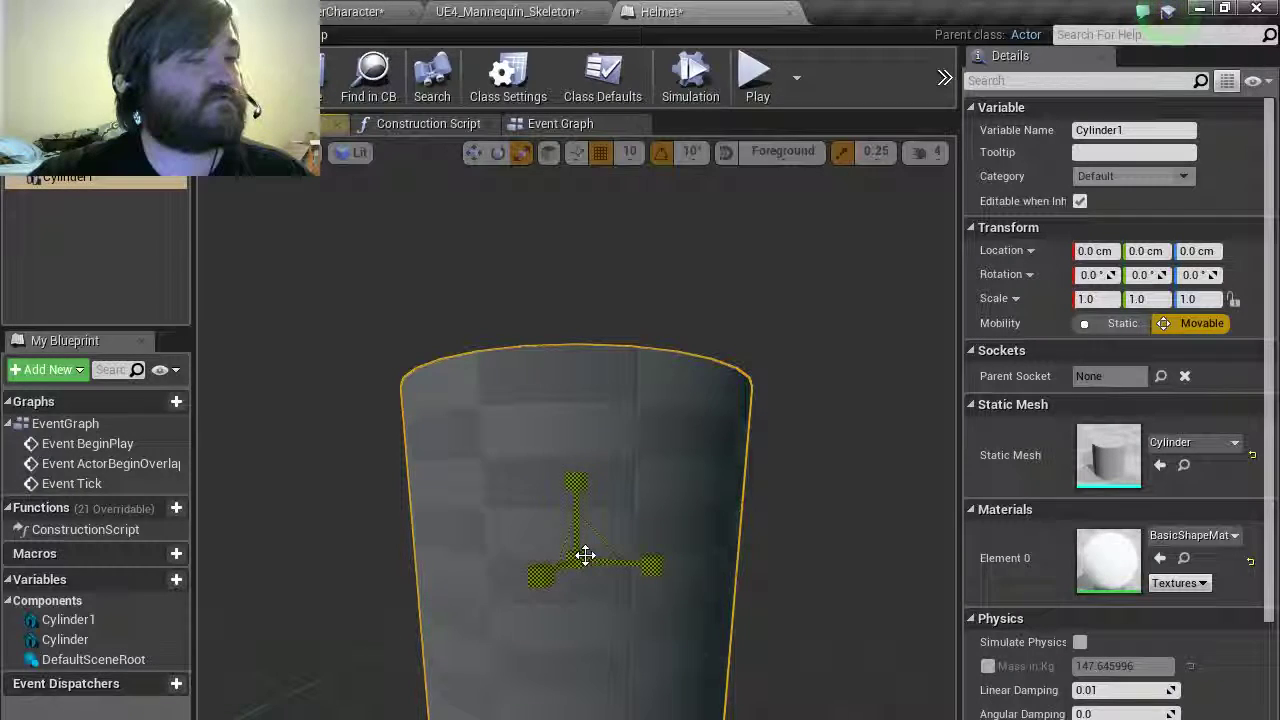
key("e")
key("r")
key("w")
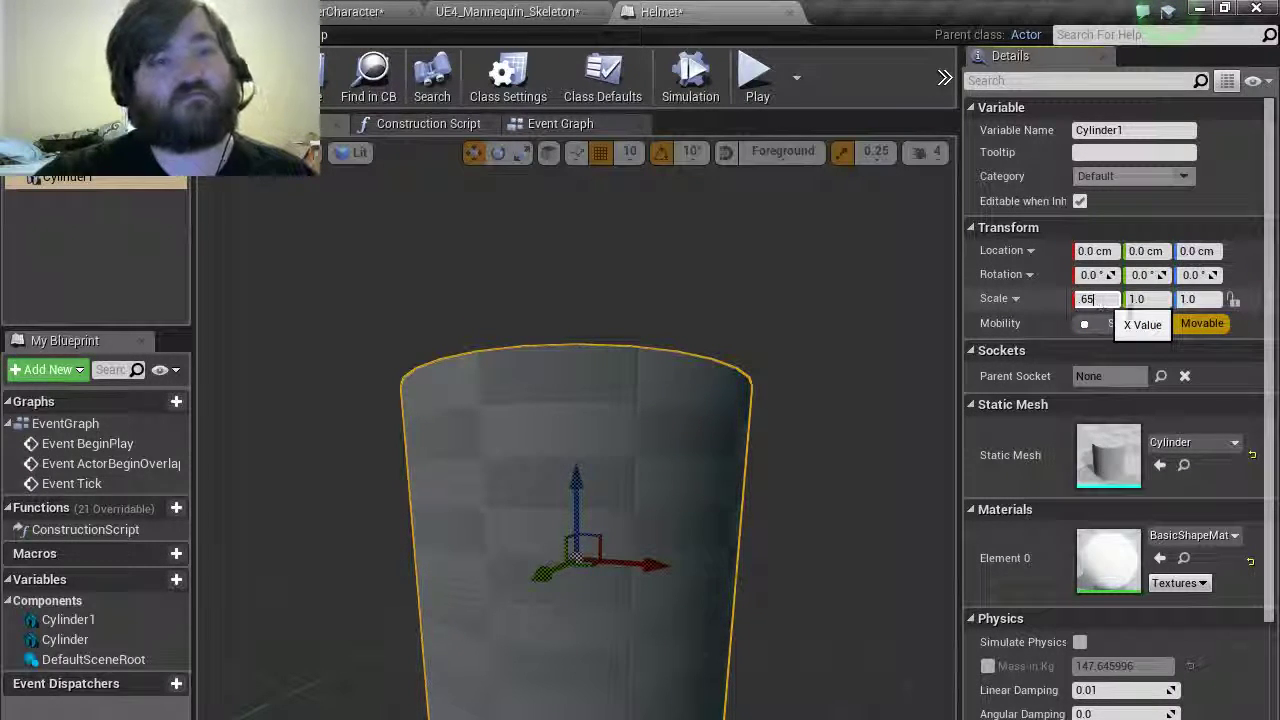
left_click(1158, 299)
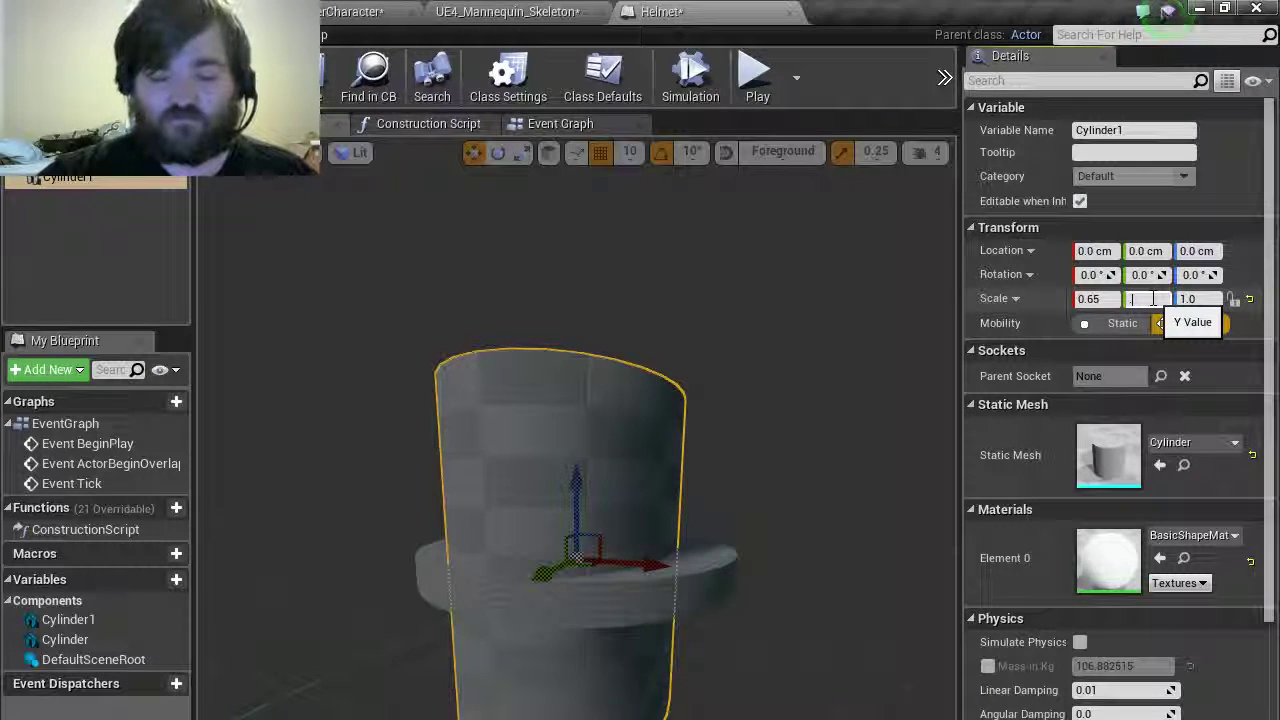
key("Tab")
type("0.65")
key("Return")
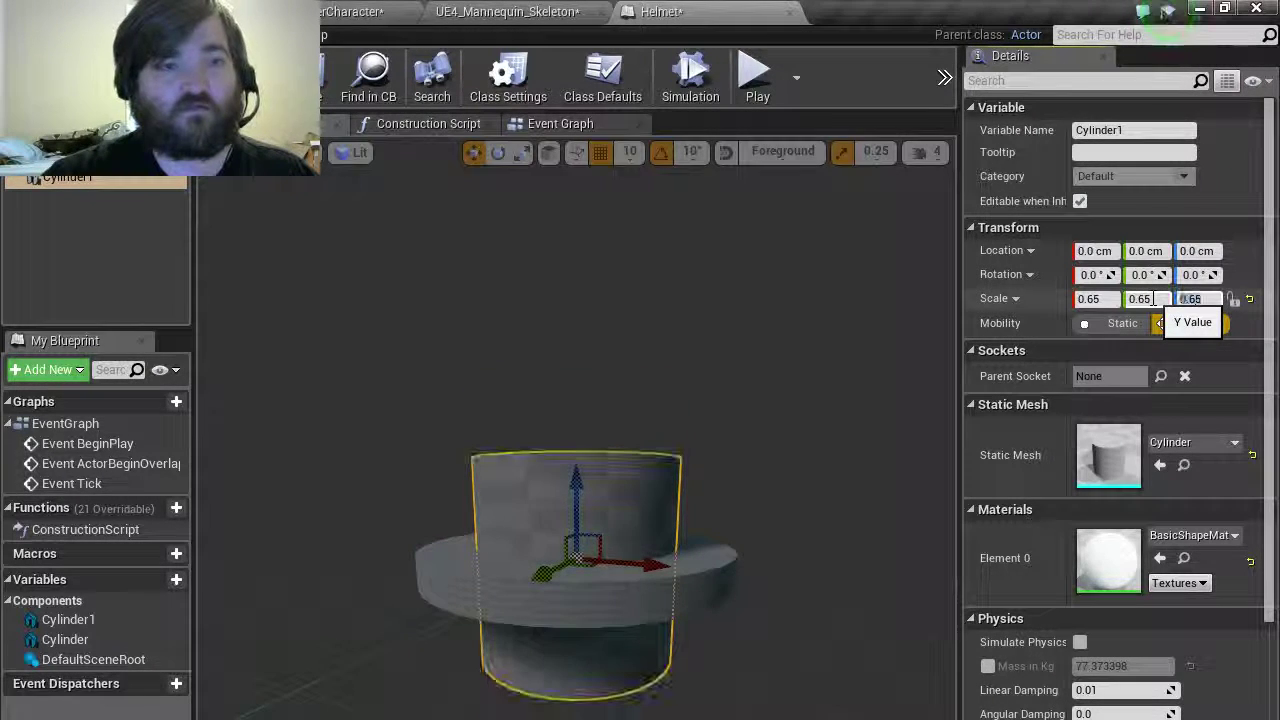
Raise the crown cylinder to a Z location of 30 cm and parent it to the flat brim cylinder.
left_click_drag(584, 496, 600, 410)
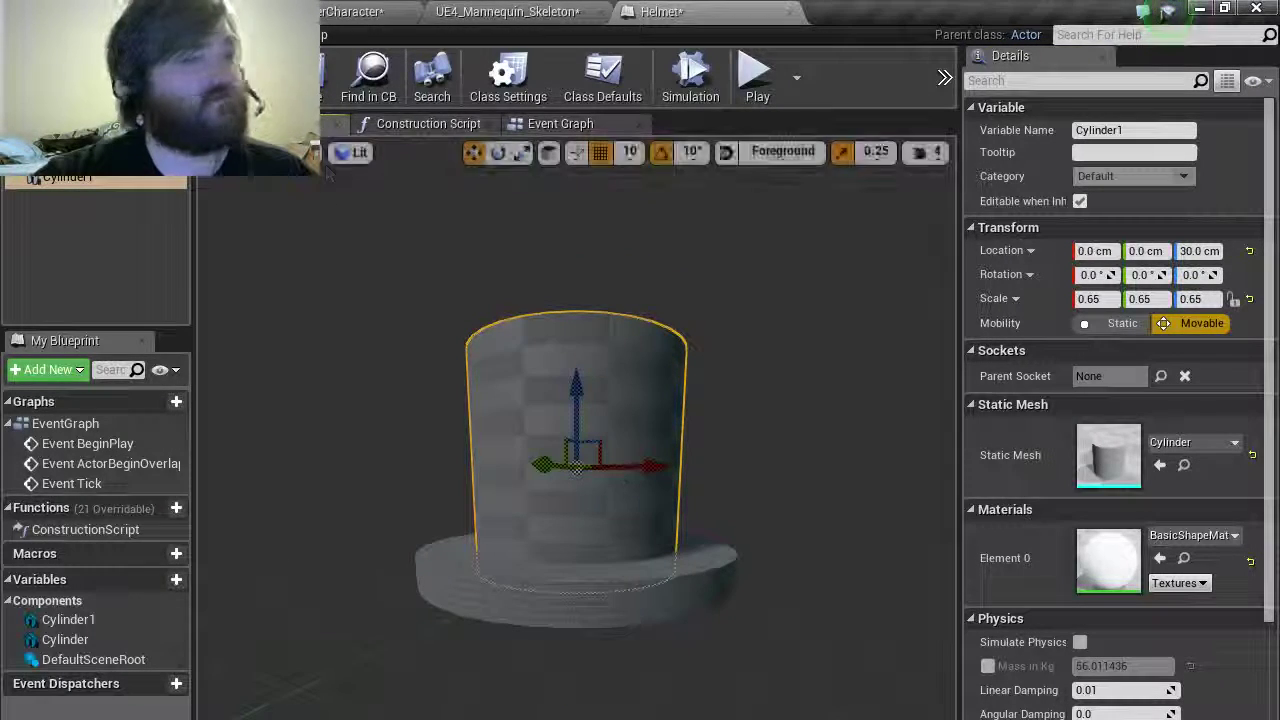
left_click_drag(67, 190, 28, 178)
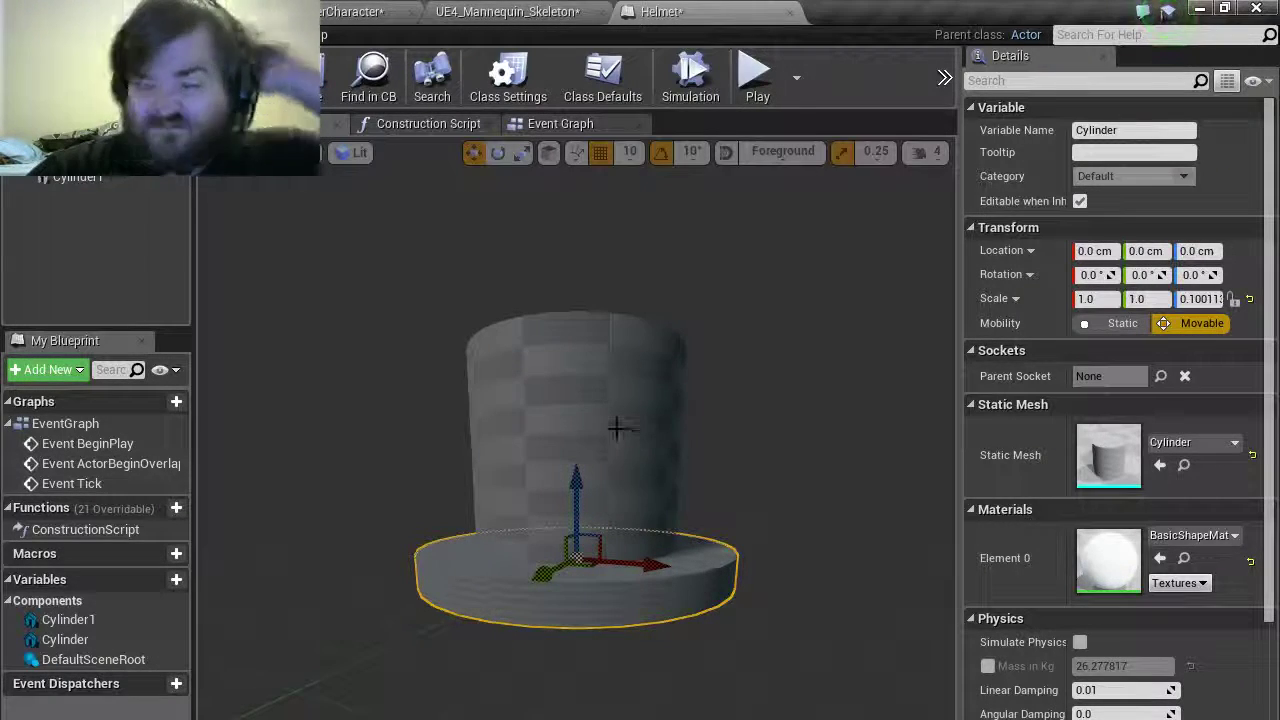
Open the Helmet blueprint's event graph and add a Sphere Collision component.
left_click(568, 128)
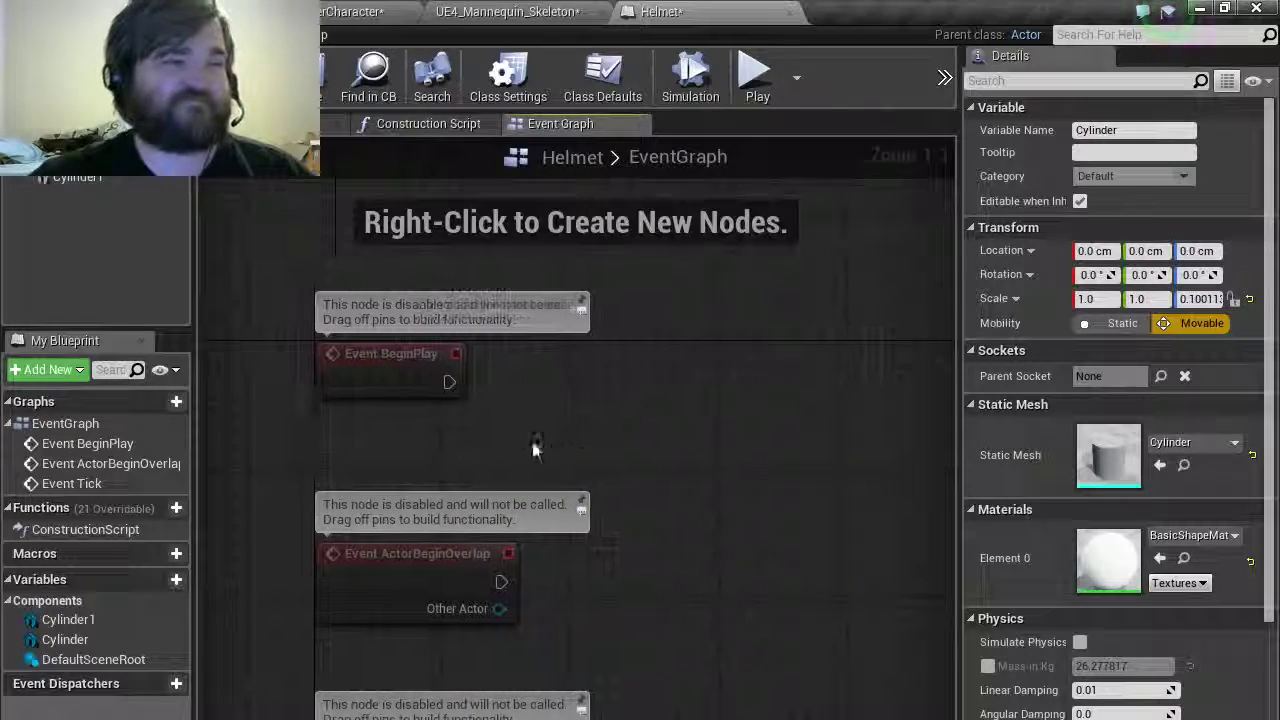
right_click_drag(680, 495, 617, 500)
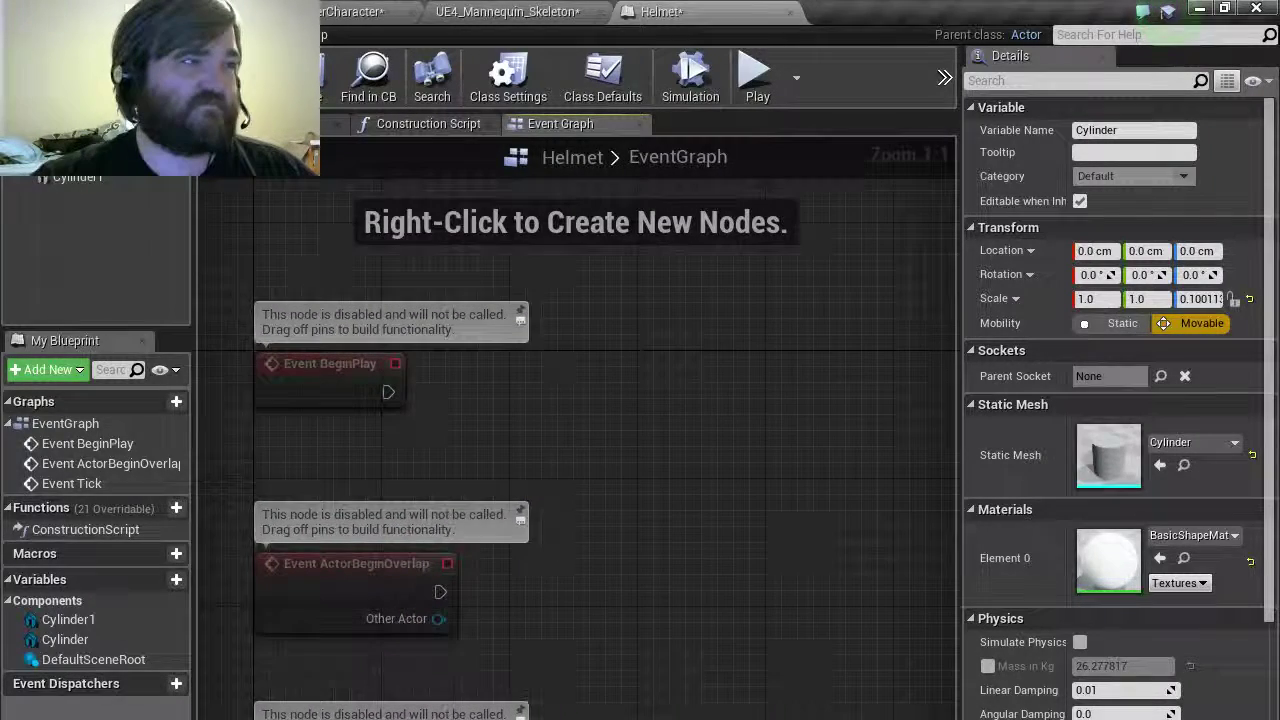
left_click(55, 83)
scroll(138, 431, "down", 10)
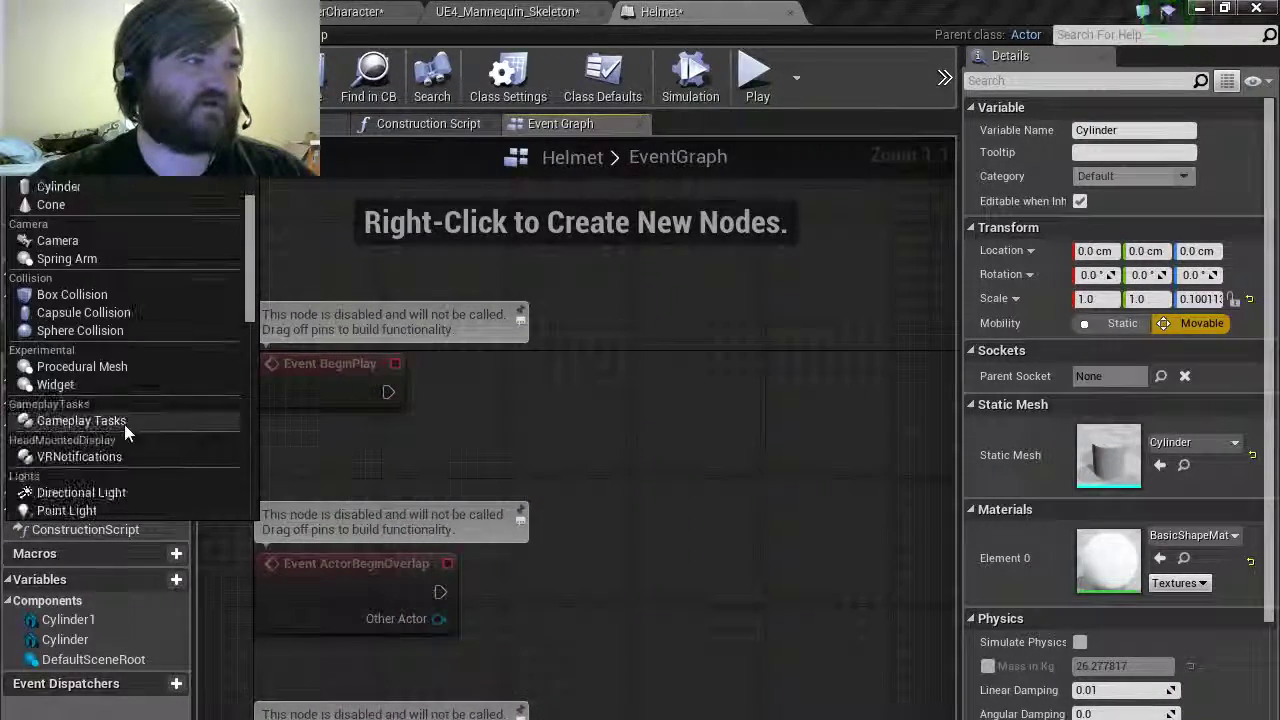
left_click(60, 330)
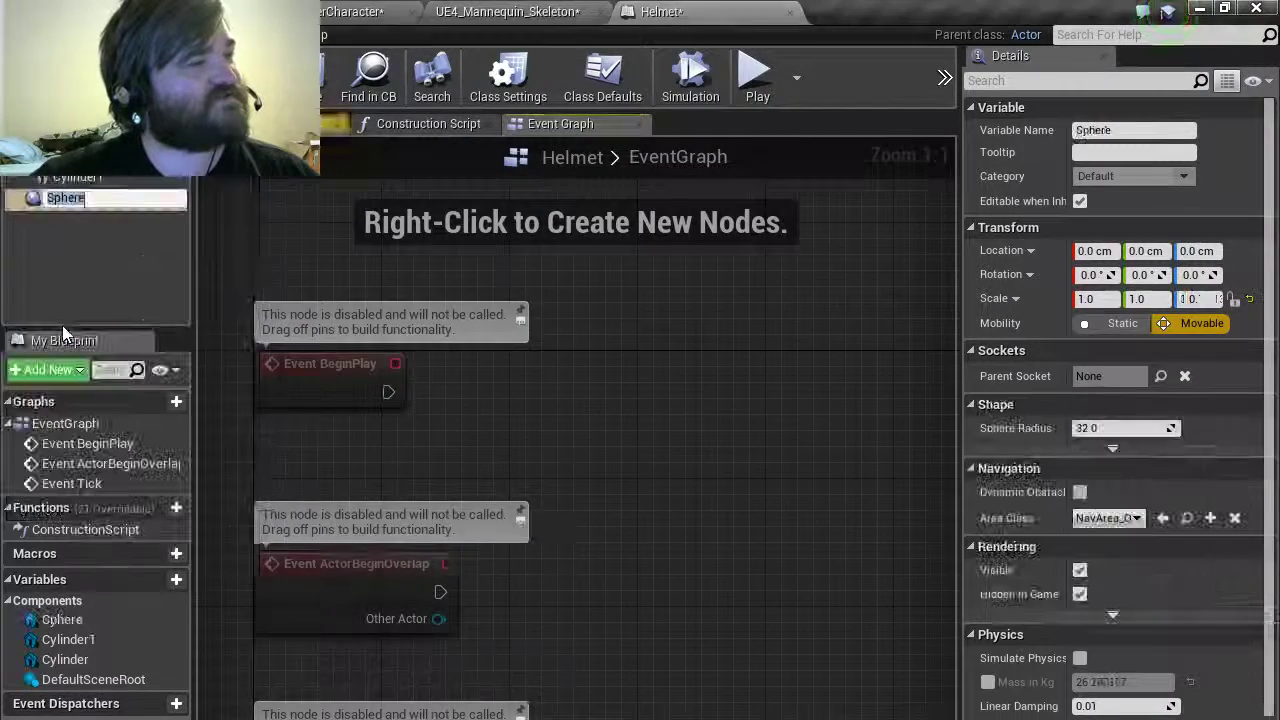
Scale the sphere collision uniformly to about 2.44 and raise it to a Z location of 20 cm around the hat.
key("Return")
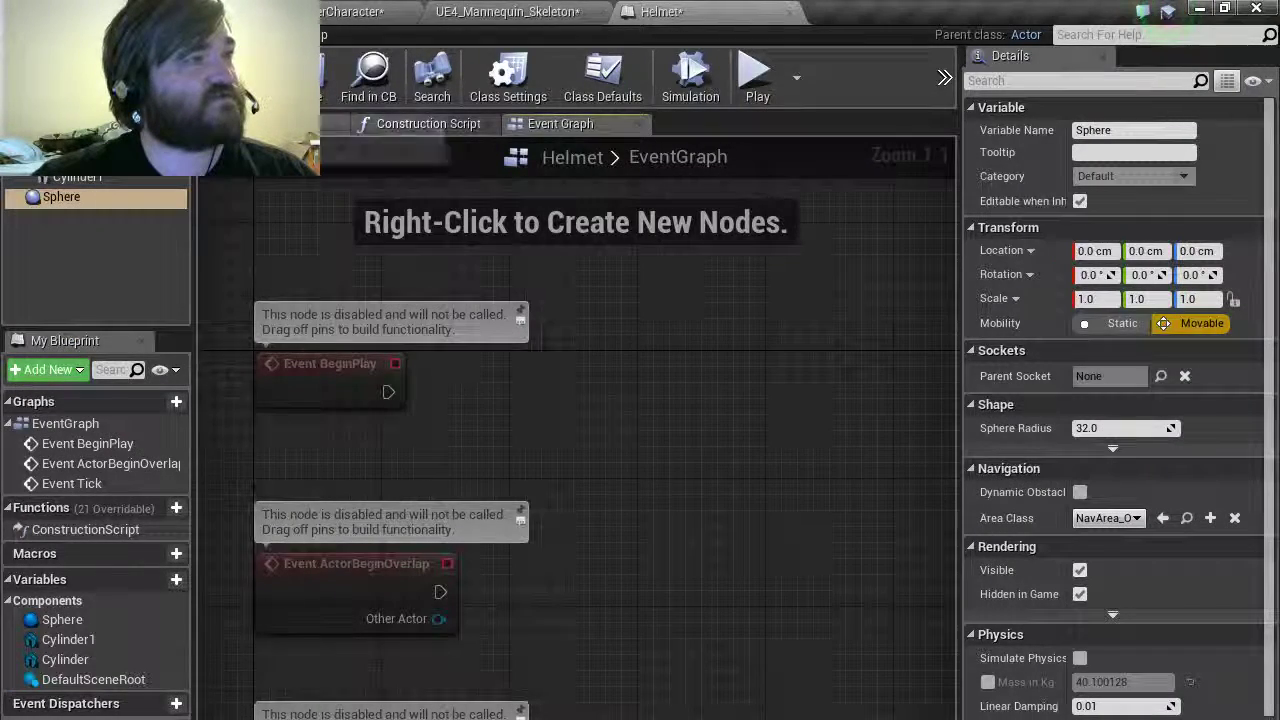
left_click(275, 123)
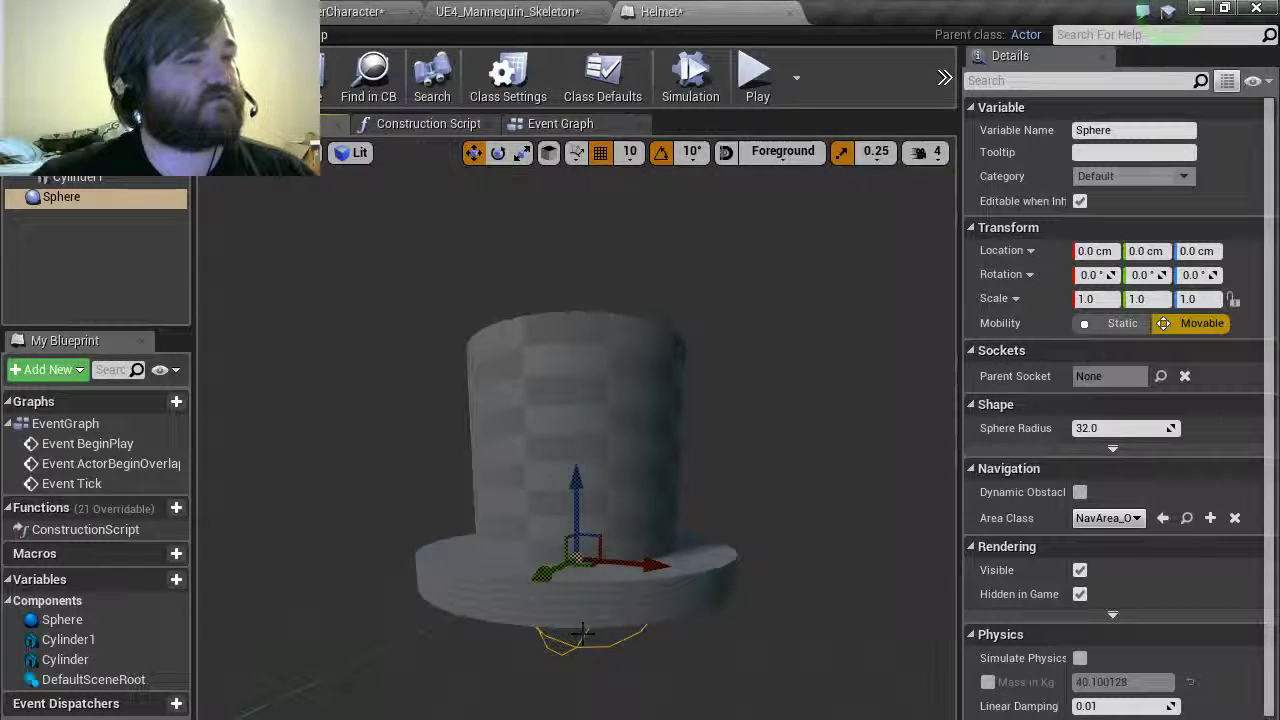
key("e")
key("r")
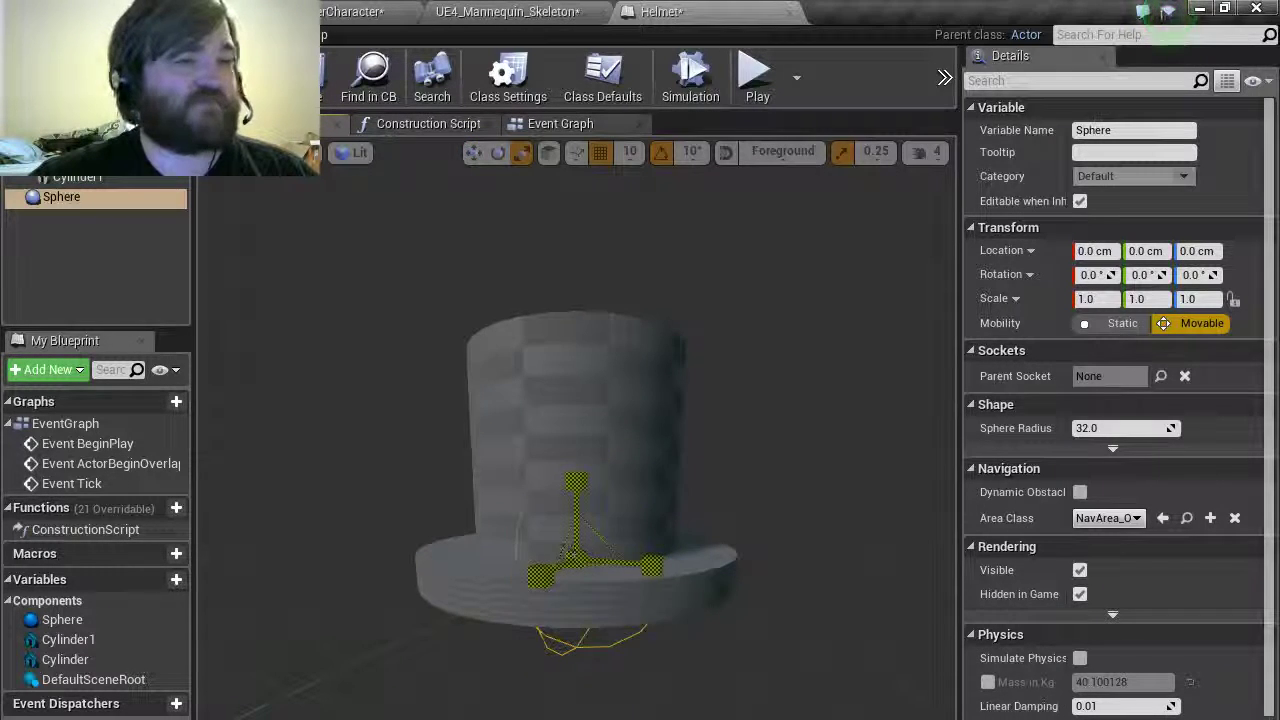
left_click_drag(575, 565, 575, 438)
key("w")
mouse_move(703, 472)
right_mouse_down()
mouse_move(590, 472)
mouse_move(705, 485)
mouse_move(700, 310)
mouse_move(700, 450)
mouse_move(610, 450)
mouse_move(705, 425)
mouse_move(700, 460)
mouse_move(690, 380)
mouse_move(760, 400)
mouse_move(685, 481)
right_mouse_up()
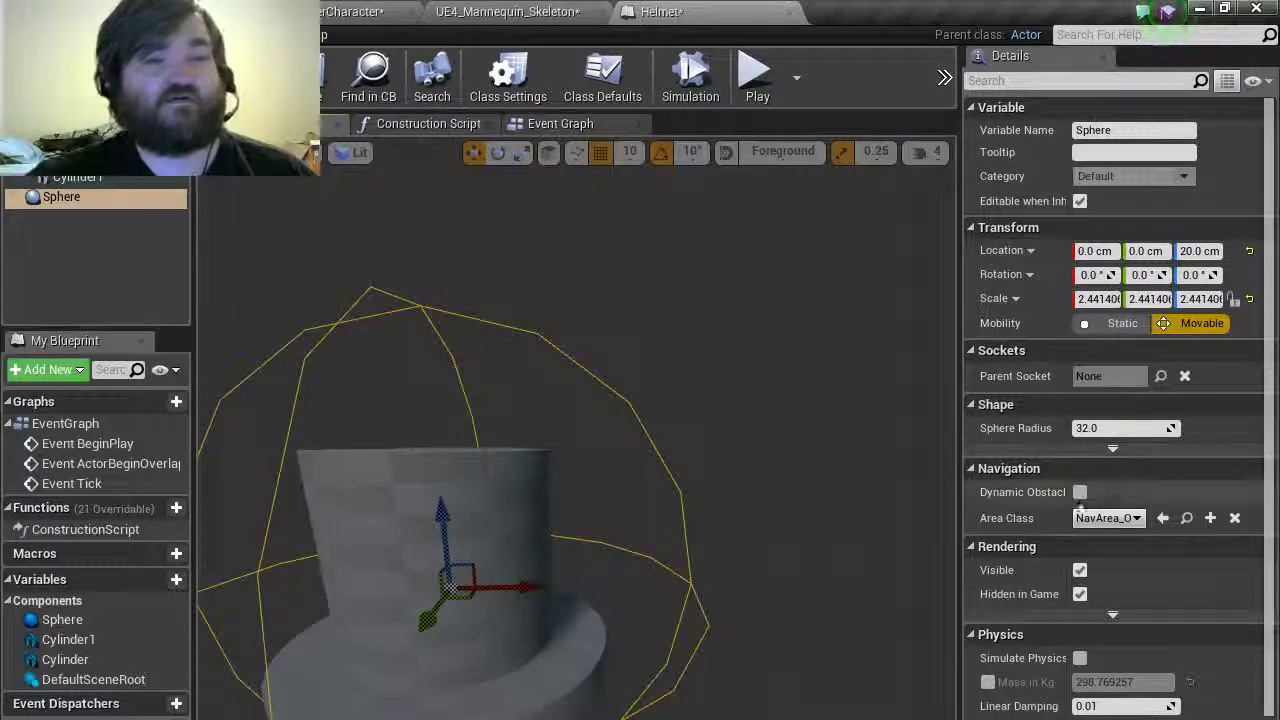
Set the collision preset of the hat's brim cylinder to NoCollision.
scroll(1148, 475, "down", 7)
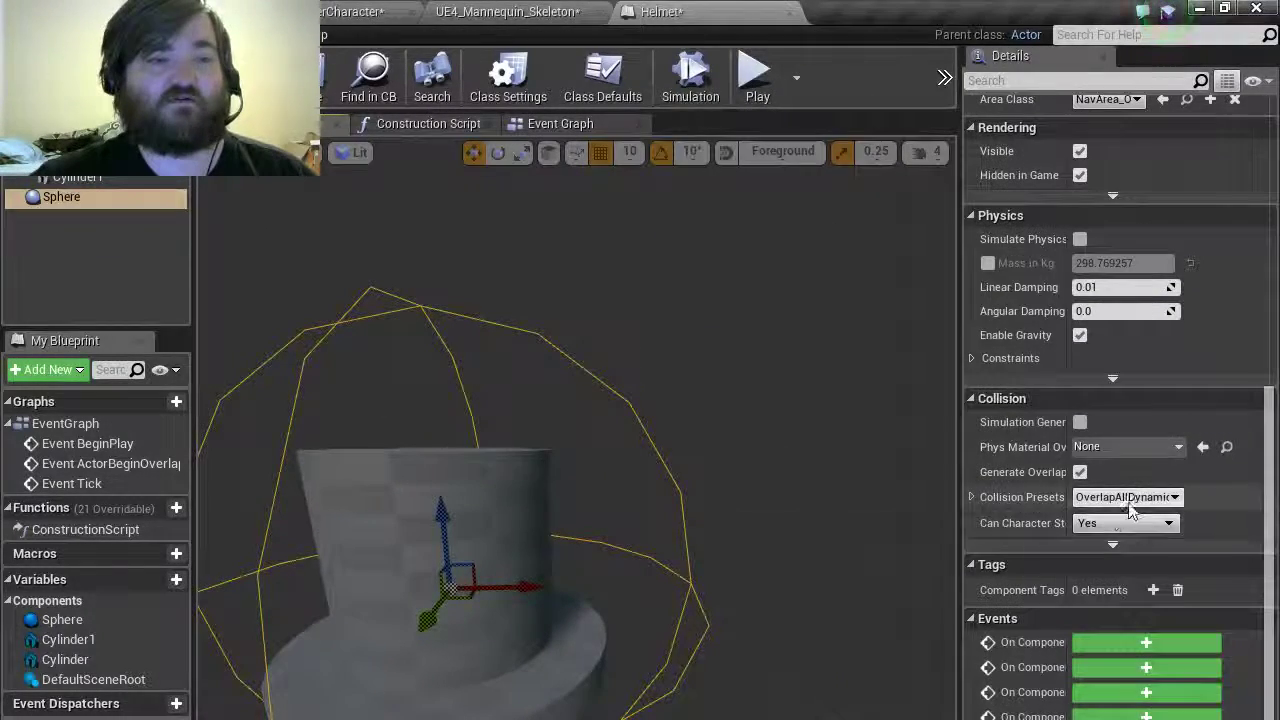
left_click(140, 178)
left_click(80, 158)
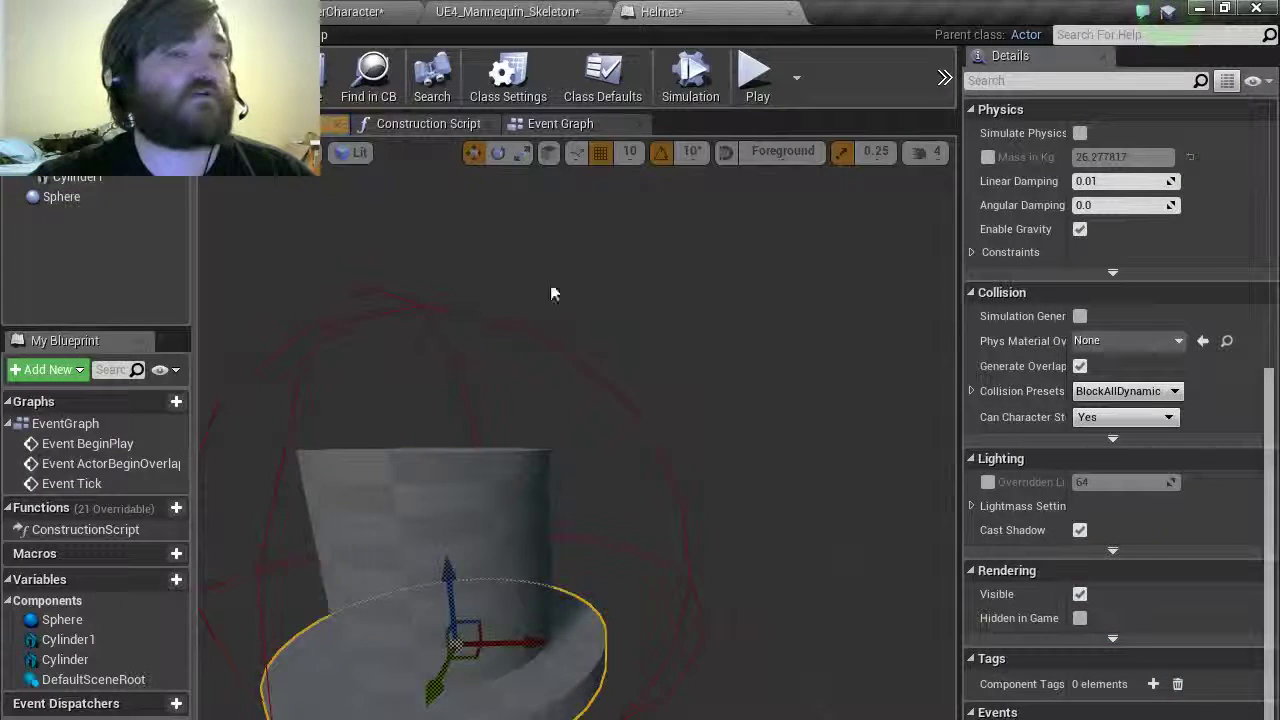
left_click(428, 482)
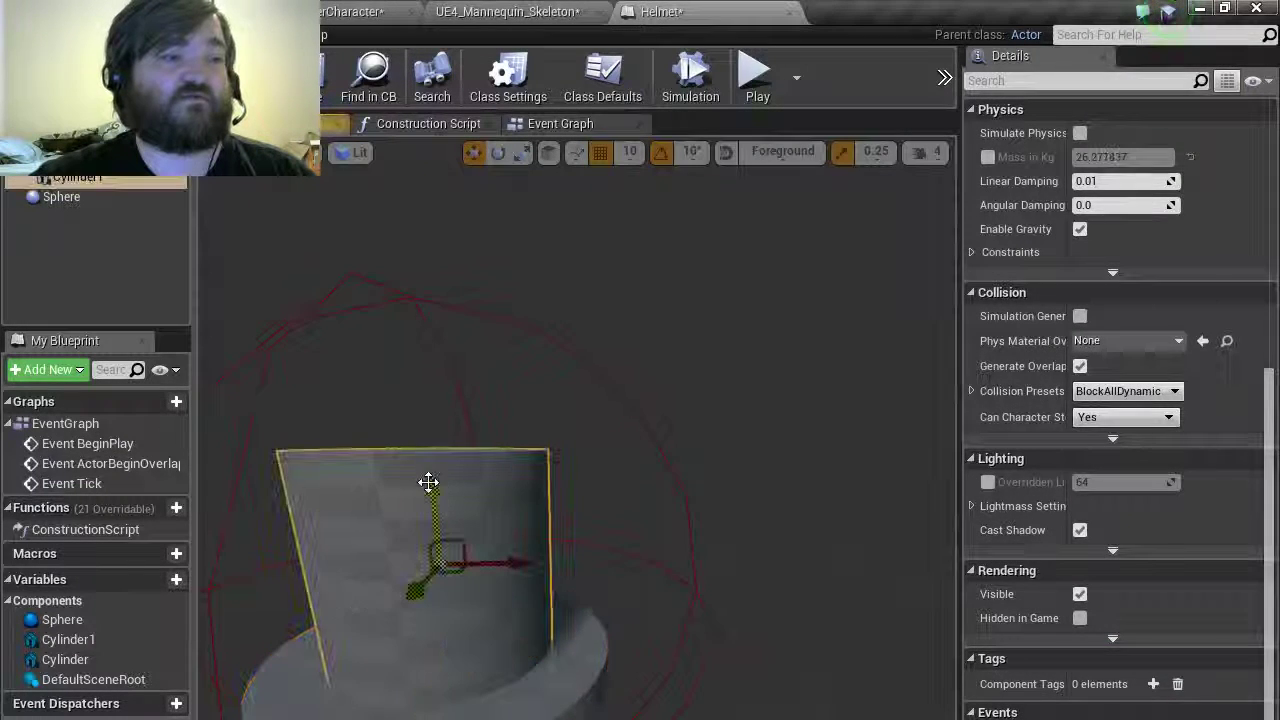
left_click(651, 504)
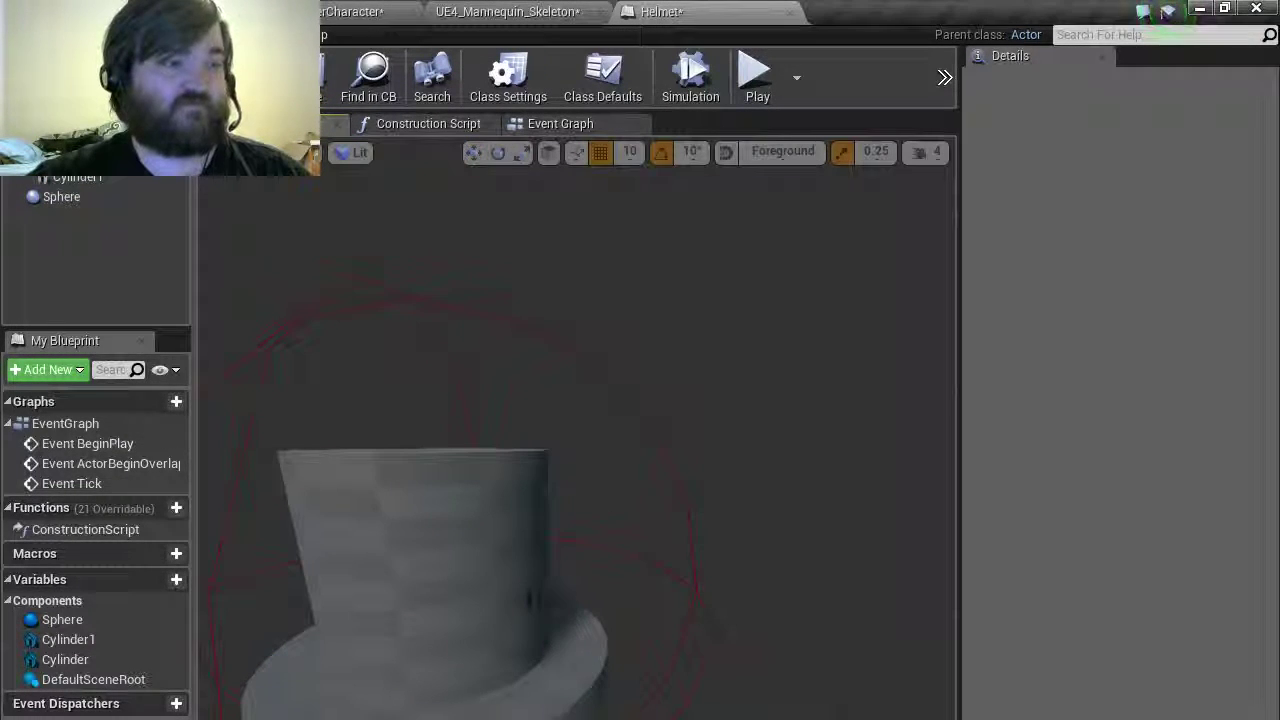
left_click(502, 690)
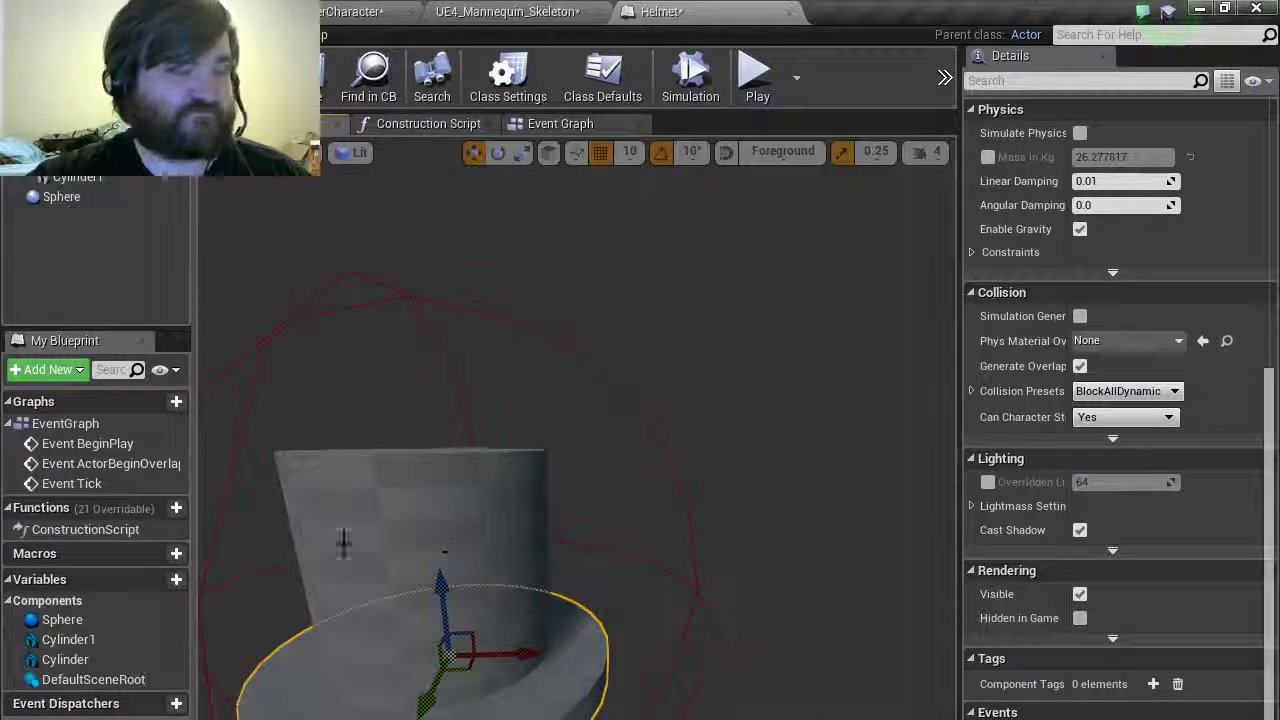
left_click(1115, 391)
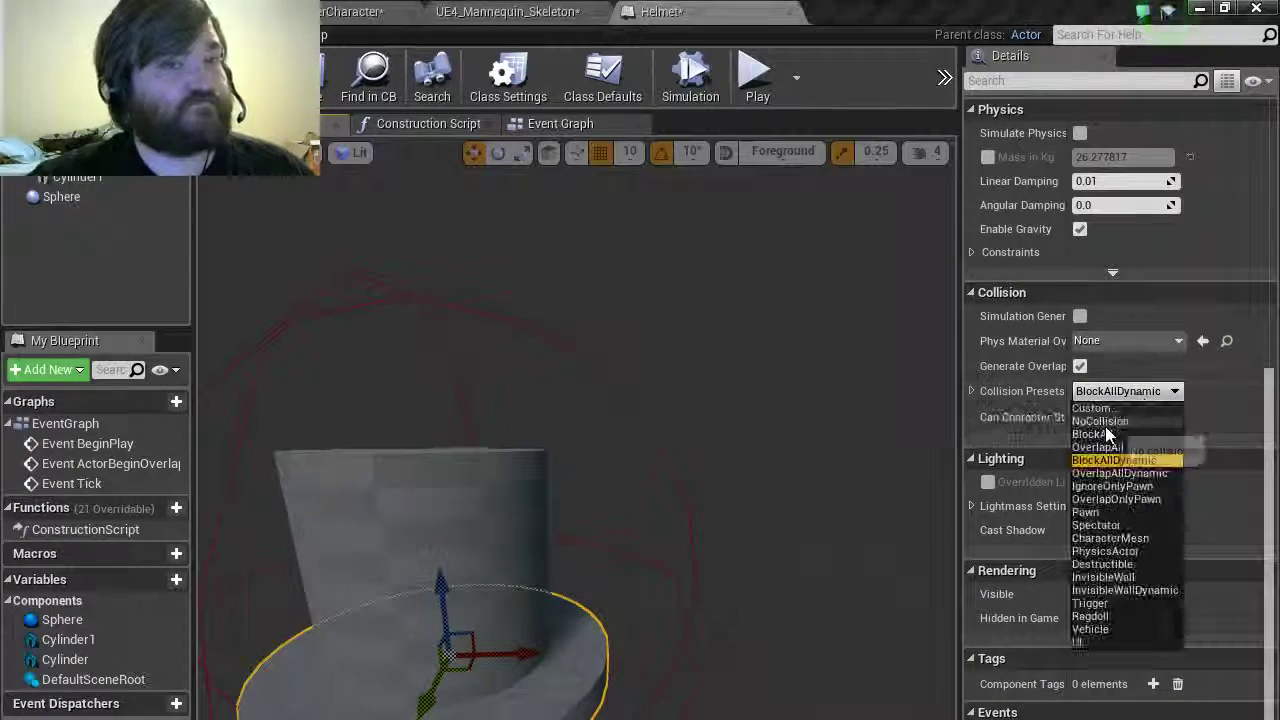
left_click(1110, 408)
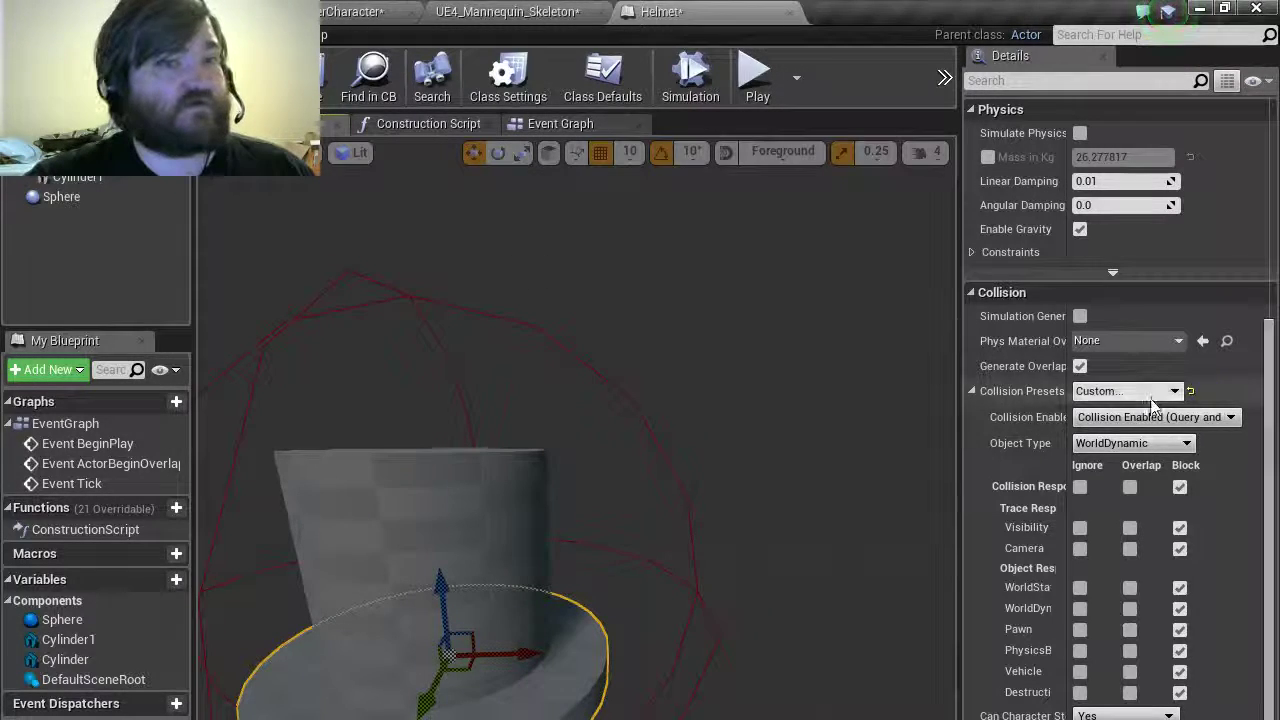
left_click(1160, 391)
left_click(1125, 420)
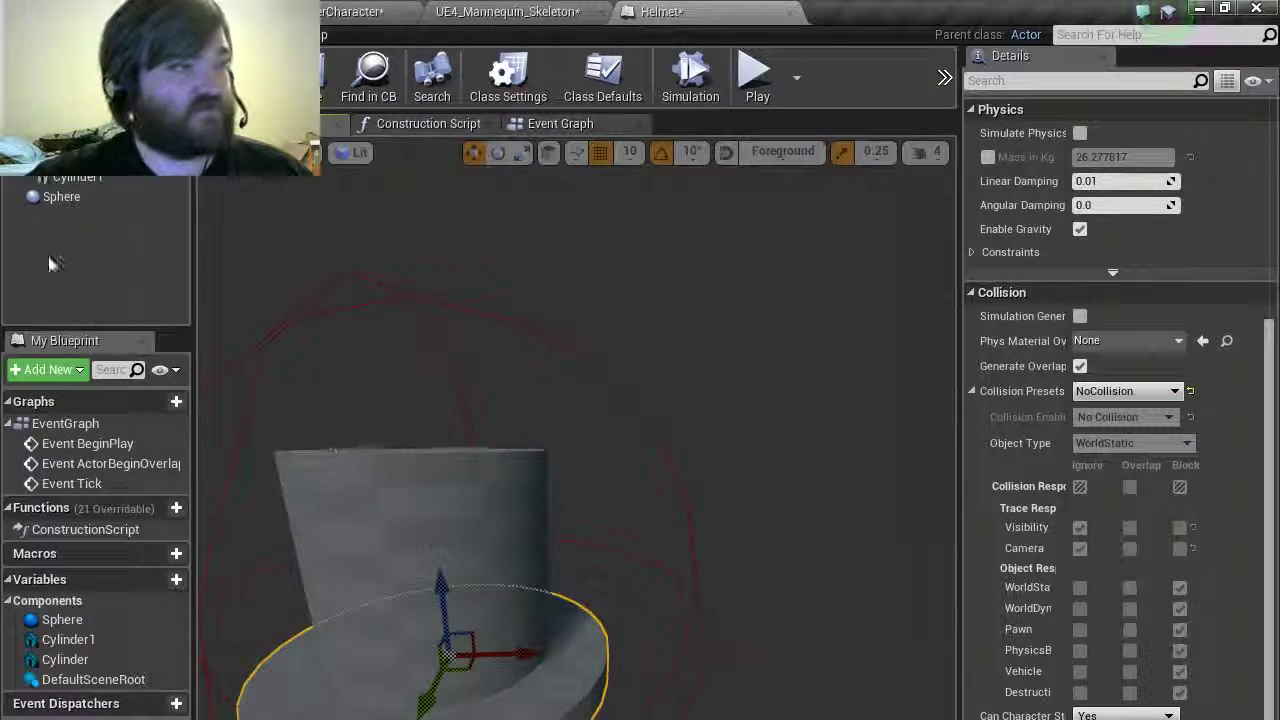
Set the collision preset of the hat's crown cylinder, Cylinder1, to NoCollision.
left_click(85, 179)
left_click(1135, 395)
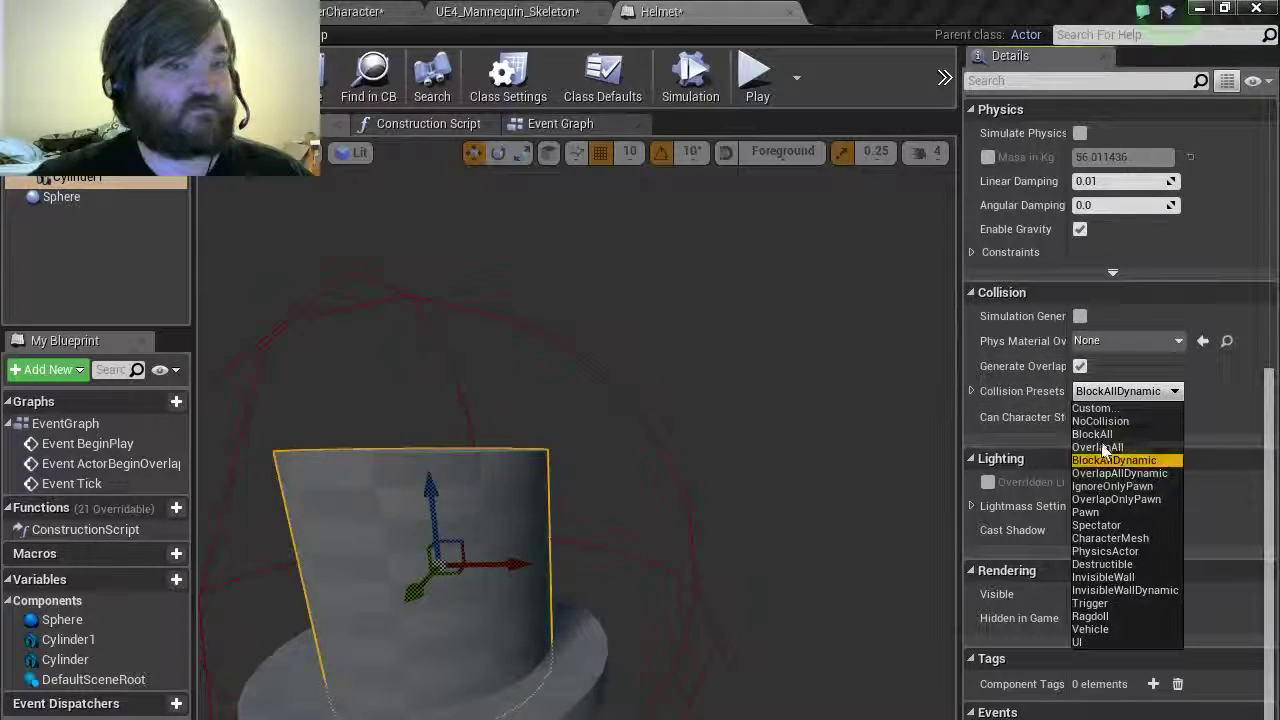
left_click(1107, 423)
Add an OnComponentBeginOverlap event for the Sphere component in the Helmet event graph.
right_click_drag(414, 534, 848, 480)
scroll(1150, 300, "up", 10)
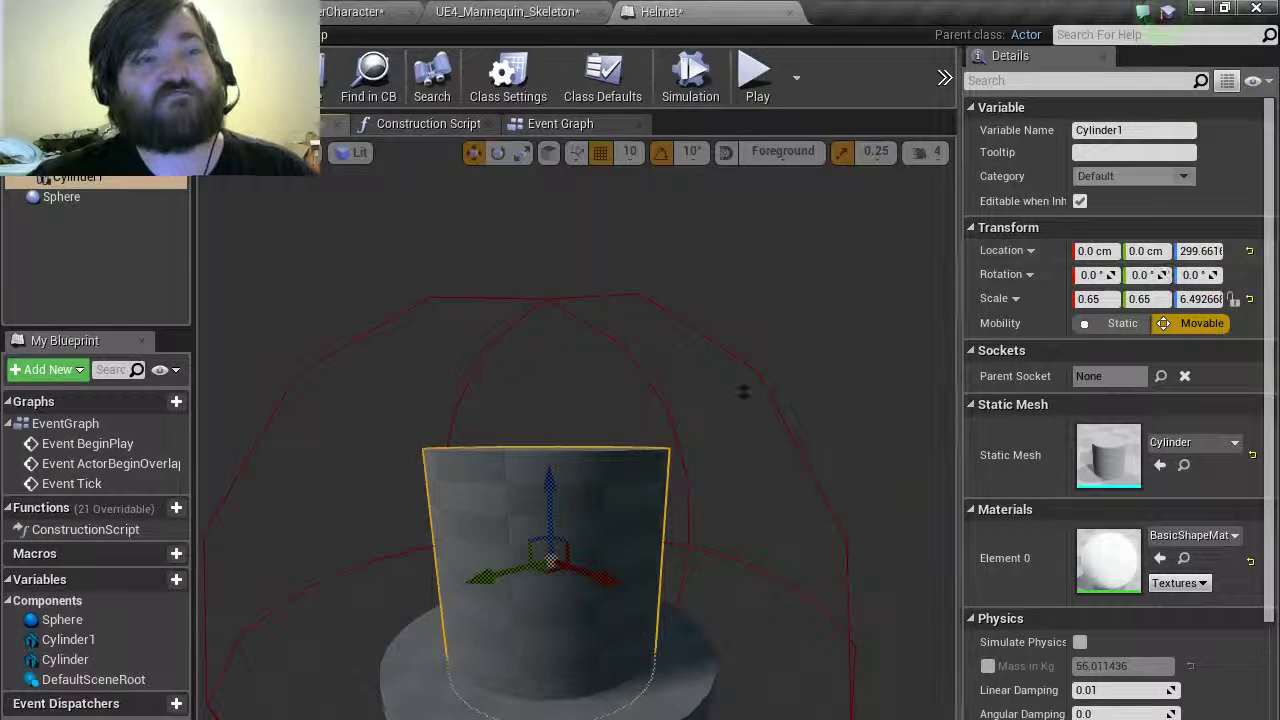
left_click(551, 650)
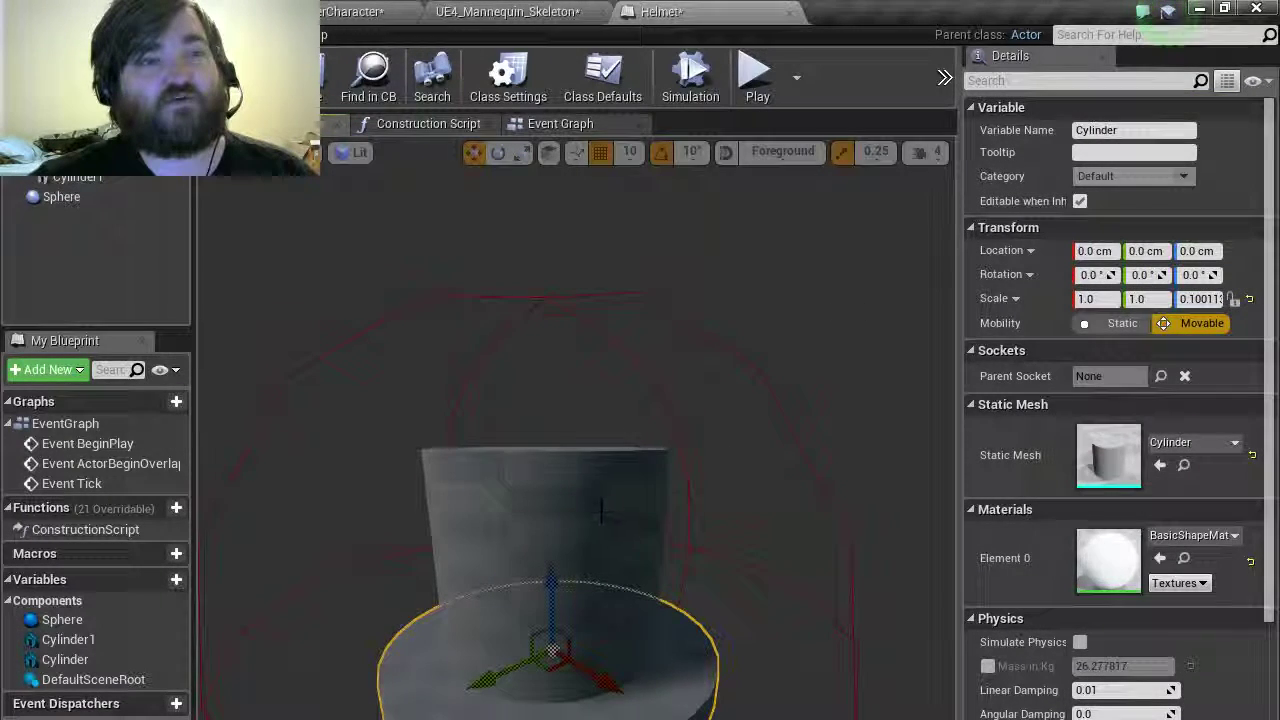
left_click(567, 313)
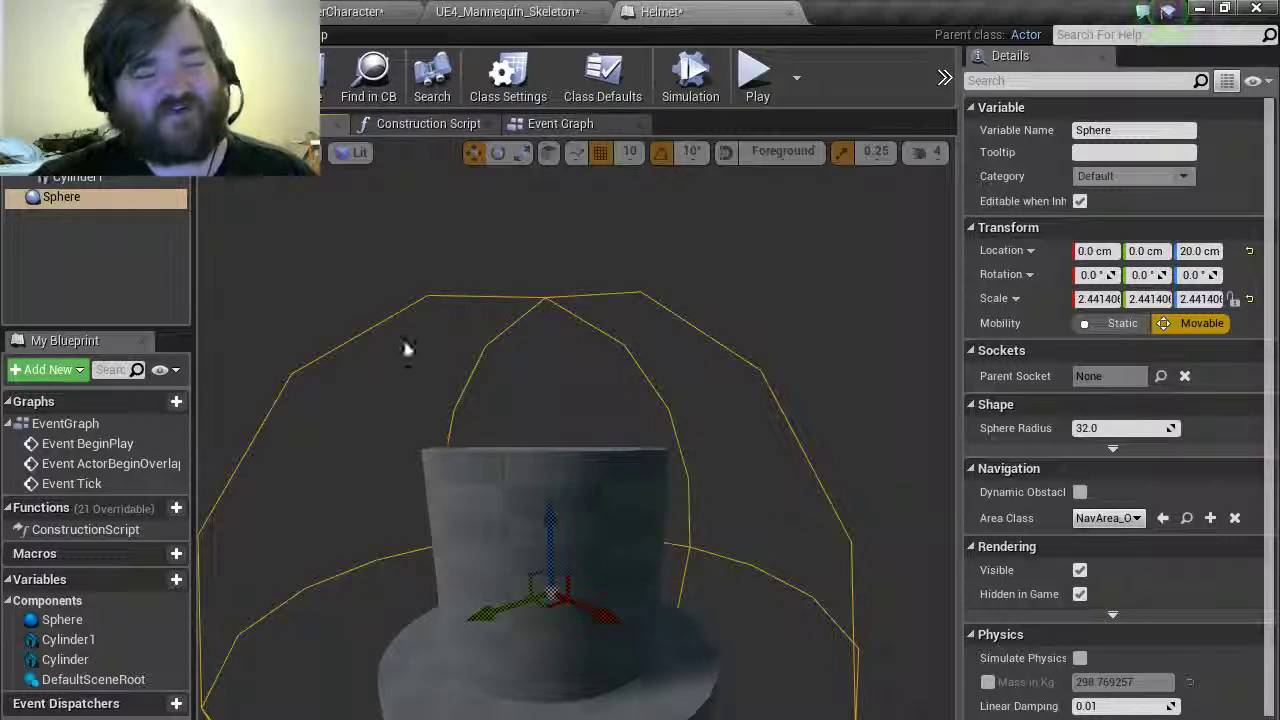
left_click(565, 126)
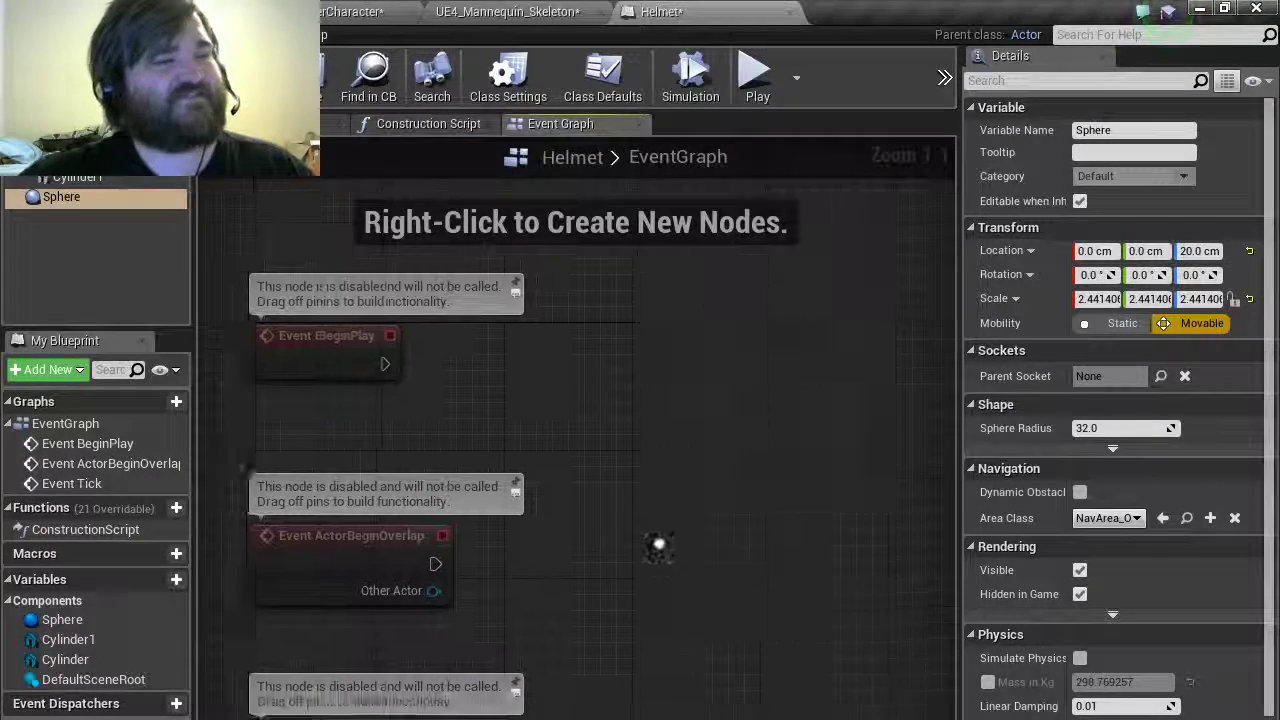
right_click(660, 524)
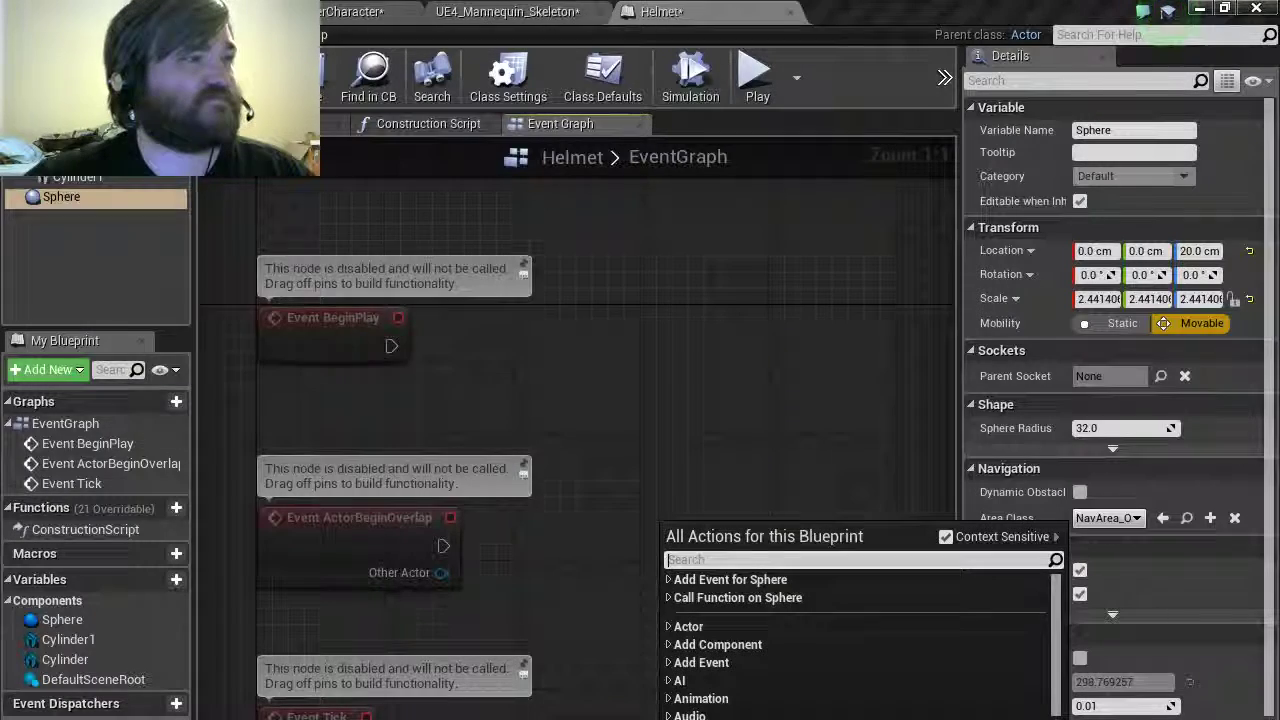
left_click(669, 579)
left_click(679, 597)
left_click(762, 620)
Add a Cast To SideScrollerCharacter node fed by the overlap event's Other Actor output.
right_click_drag(786, 500, 545, 352)
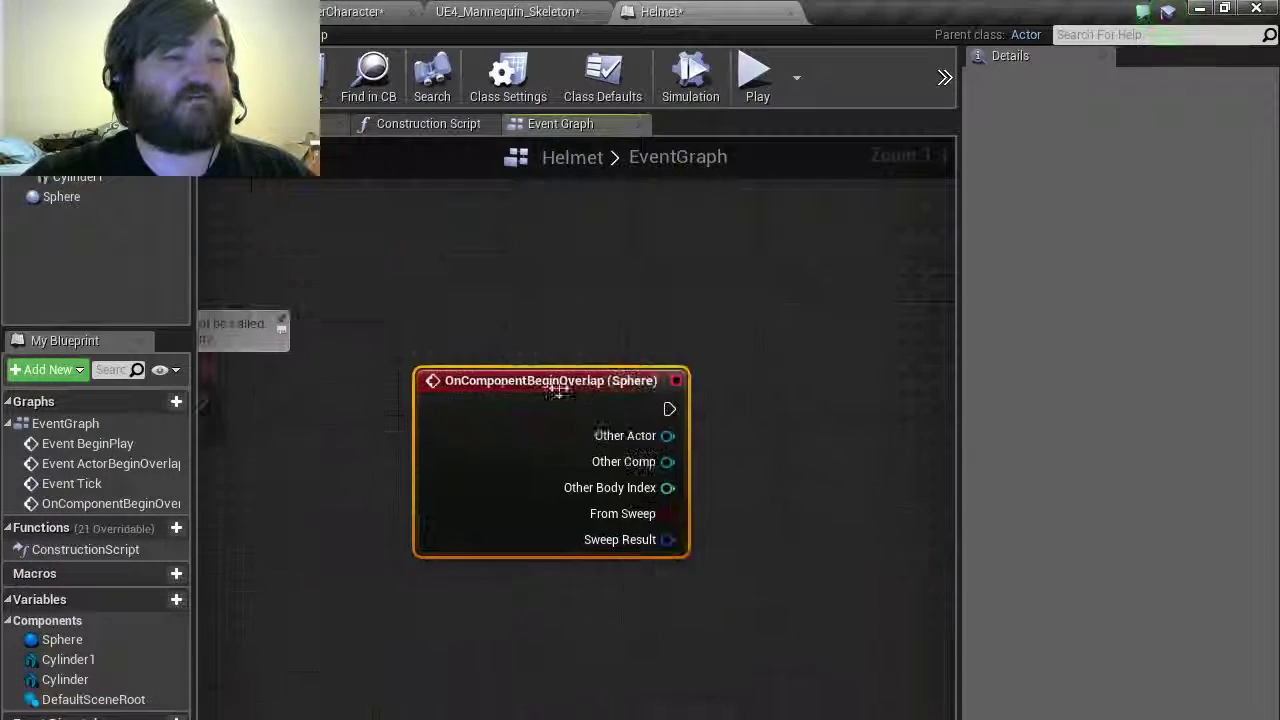
left_click_drag(666, 436, 760, 417)
type("cast to side")
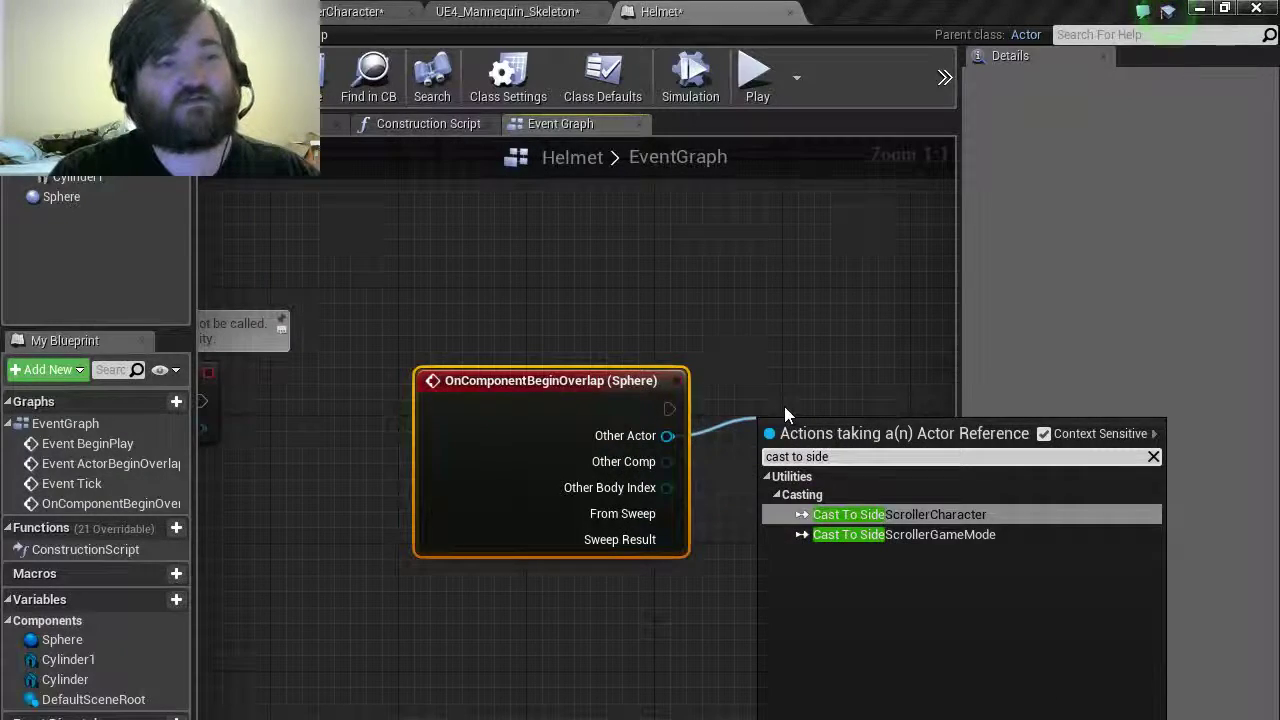
key("Return")
Add an AttachTo (Mesh) node from the cast's As Side Scroller Character output.
right_click_drag(784, 406, 519, 432)
right_click_drag(734, 426, 509, 491)
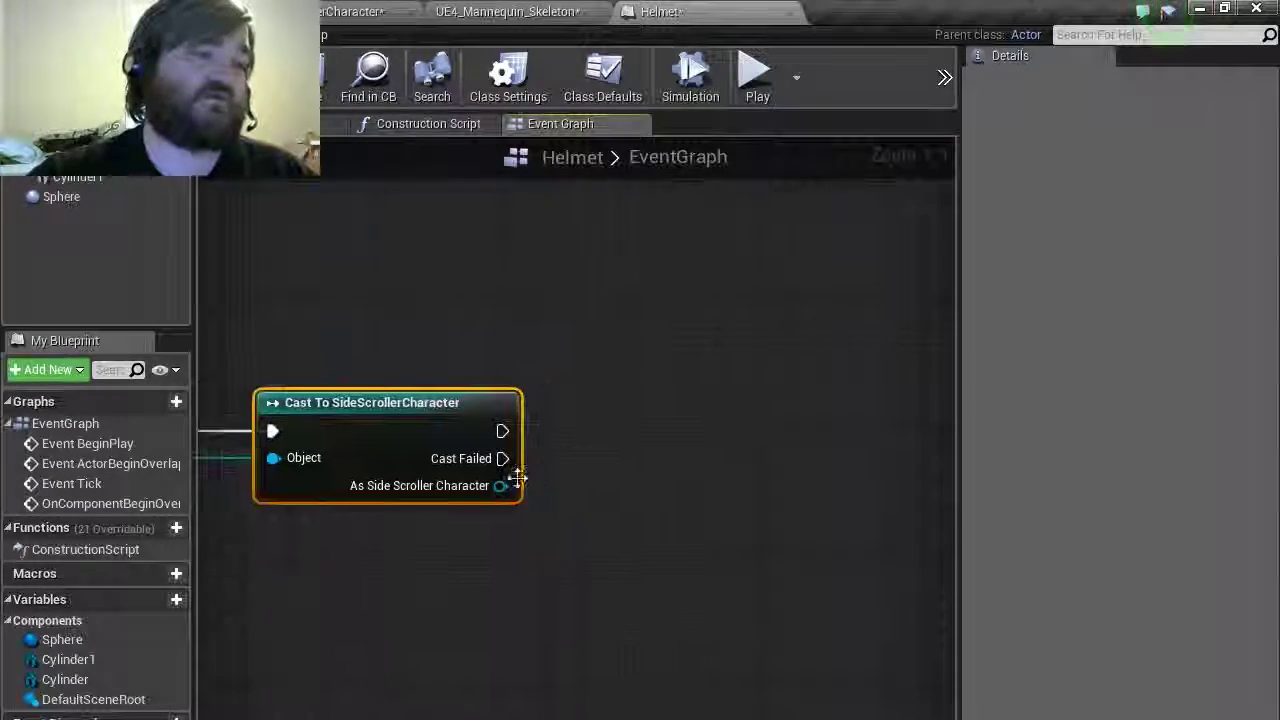
left_click_drag(501, 485, 617, 437)
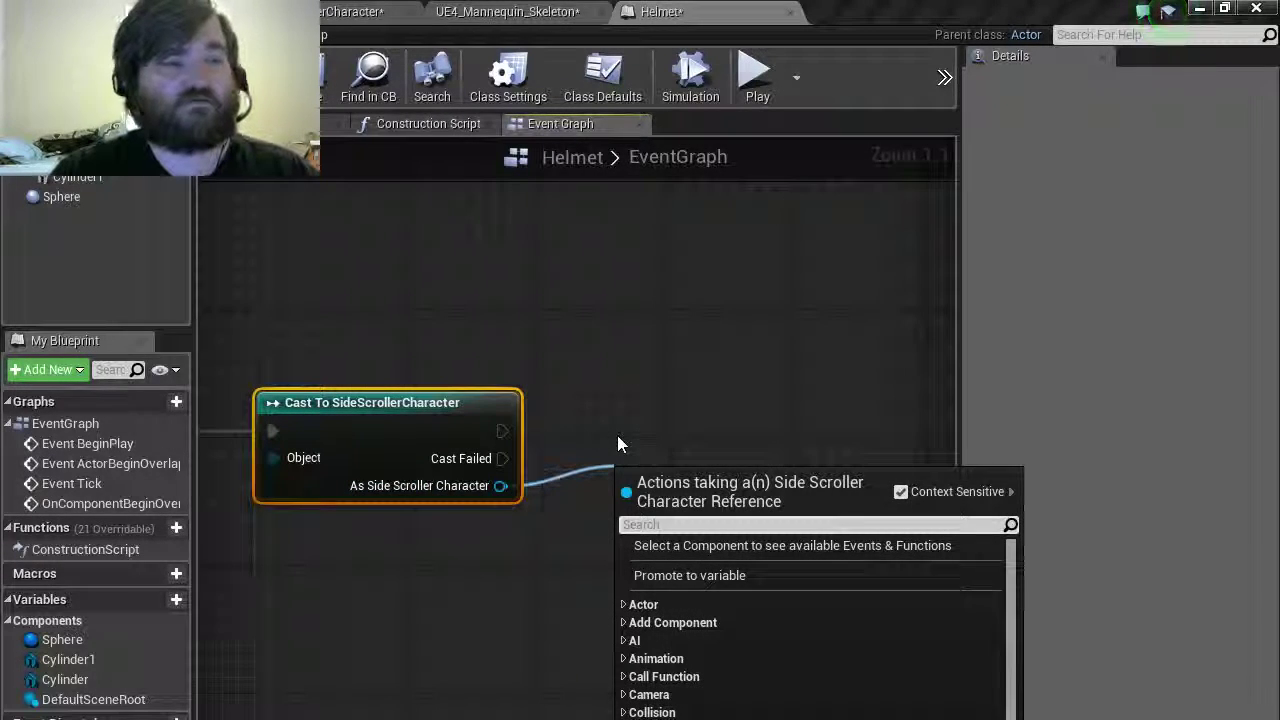
type("attach")
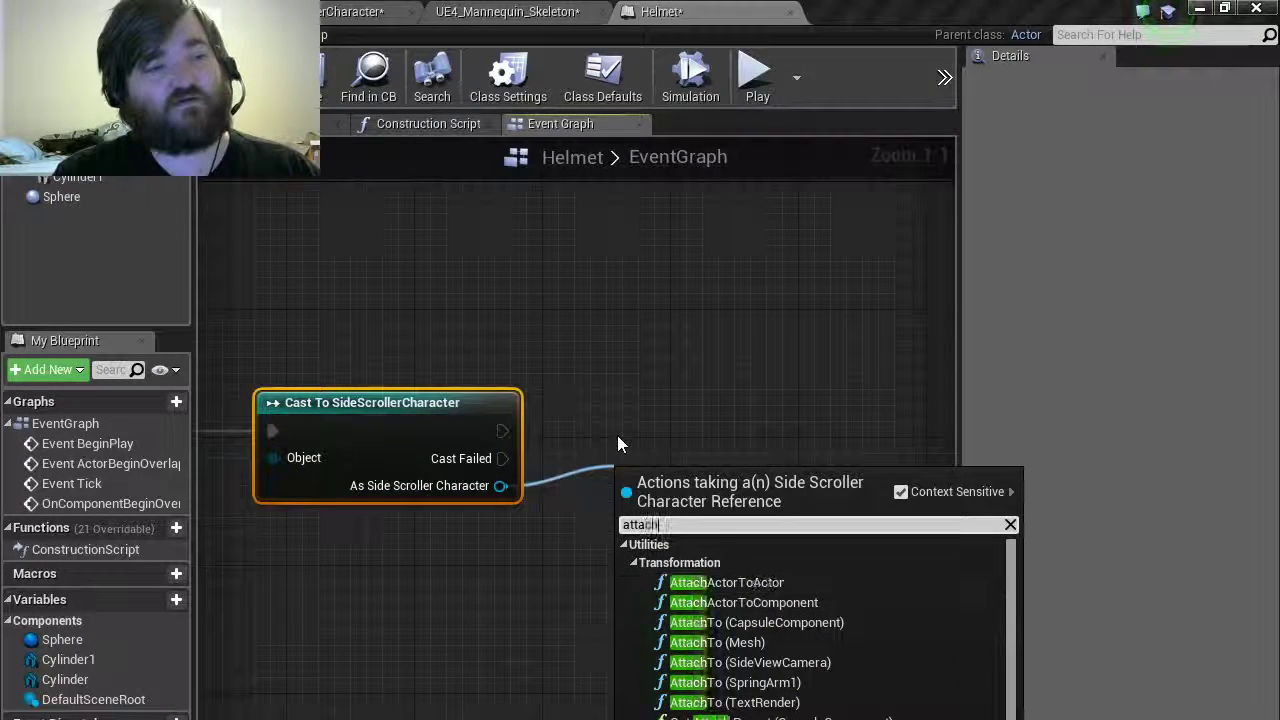
key("Up")
key("Up")
key("Up")
key("Up")
key("Up")
key("Up")
key("Up")
key("Up")
key("Down")
key("Down")
key("Down")
key("Return")
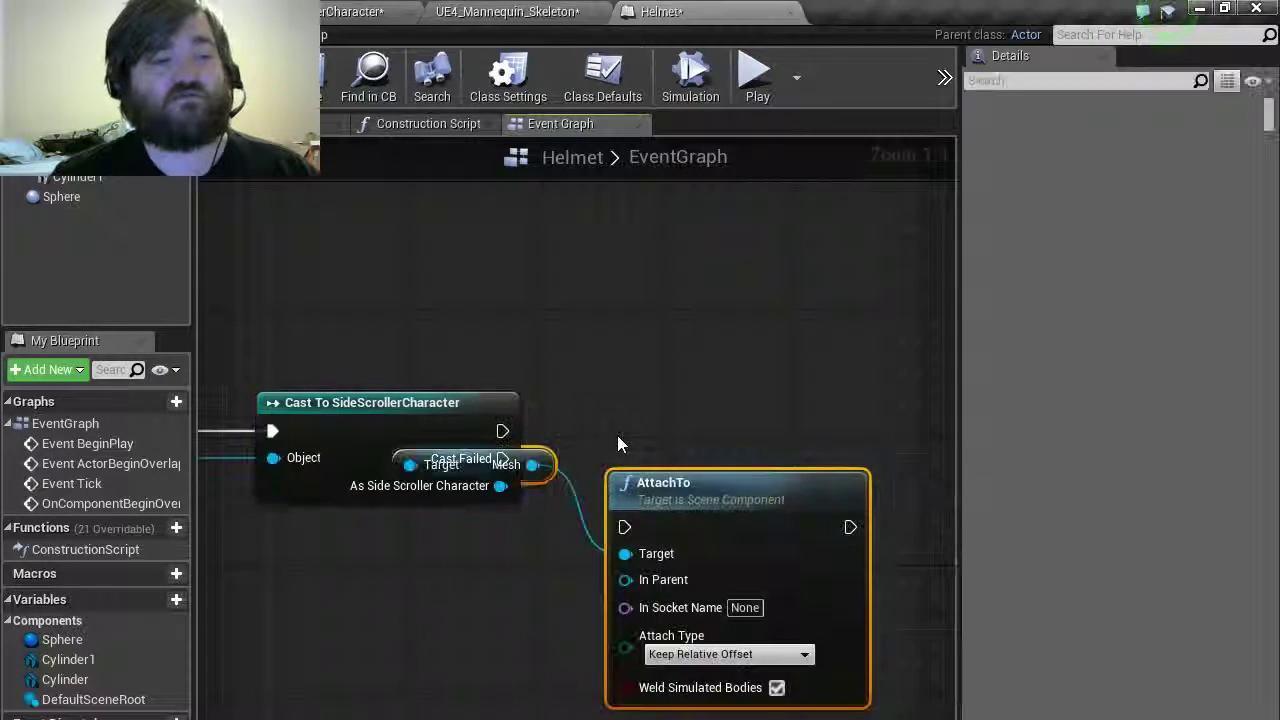
Space out the Mesh and AttachTo nodes and set AttachTo's In Socket Name to Helmet.
left_click_drag(731, 478, 877, 457)
right_click_drag(877, 456, 644, 475)
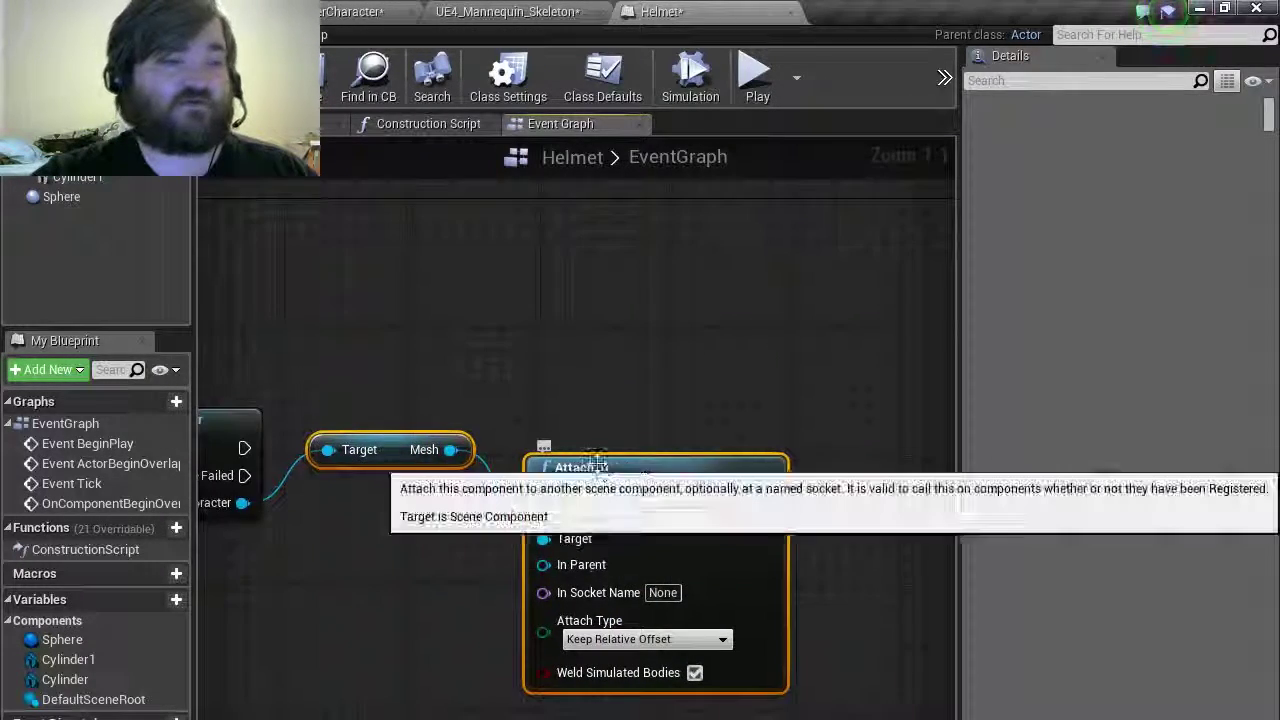
left_click(653, 494)
left_click_drag(653, 494, 717, 414)
left_click_drag(398, 439, 423, 509)
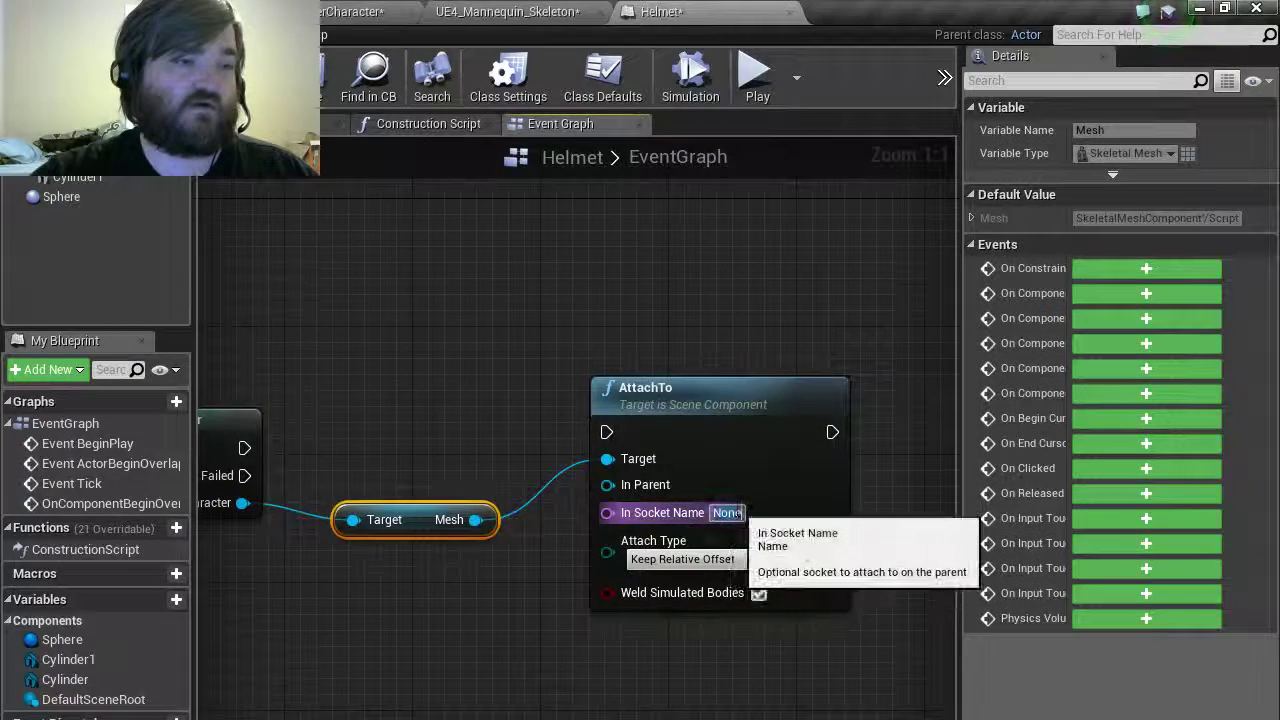
type("Helmet")
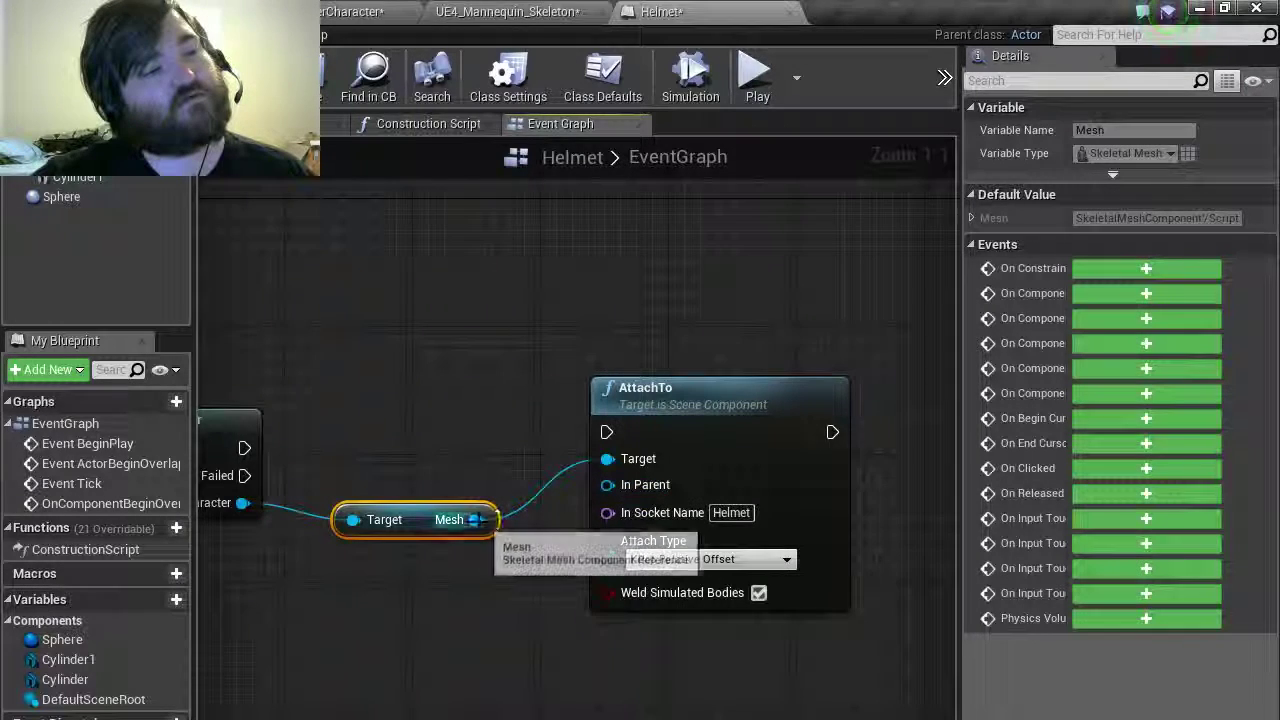
Connect the character's Mesh to AttachTo's In Parent input and search for a self reference for its Target.
left_click_drag(476, 519, 456, 401)
type("self")
key("BackSpace")
key("BackSpace")
key("BackSpace")
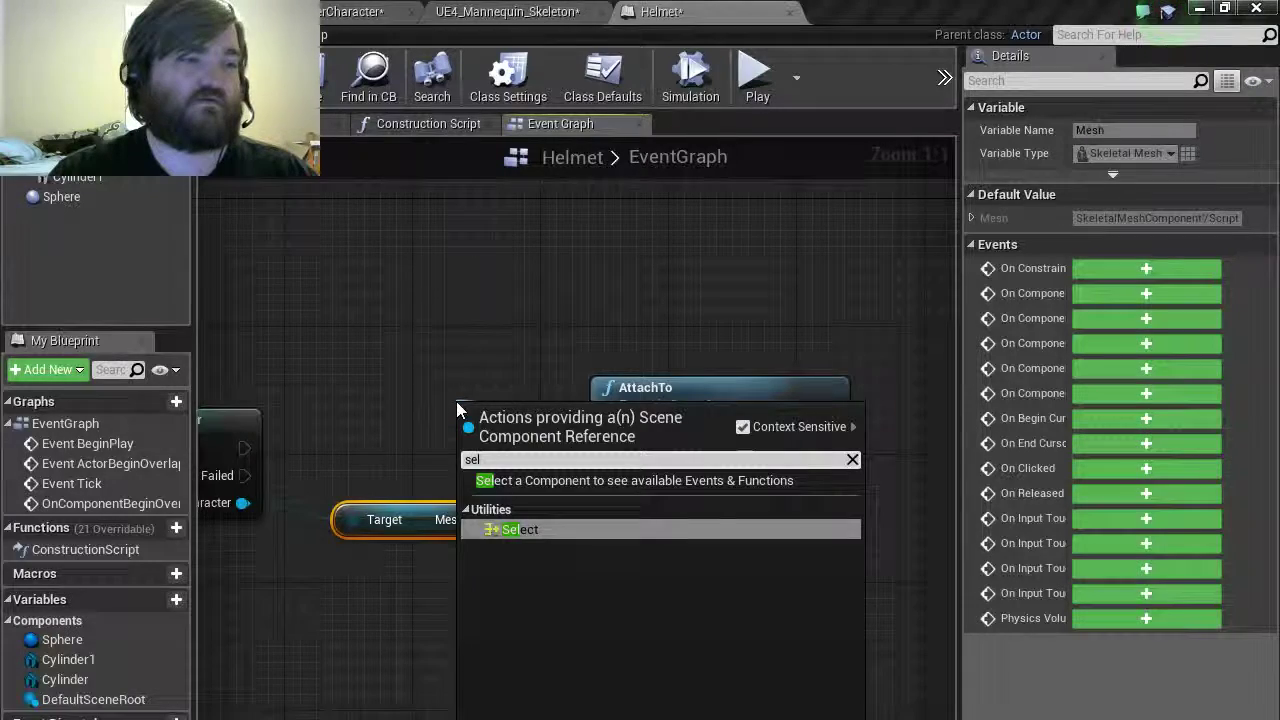
key("BackSpace")
type("get ")
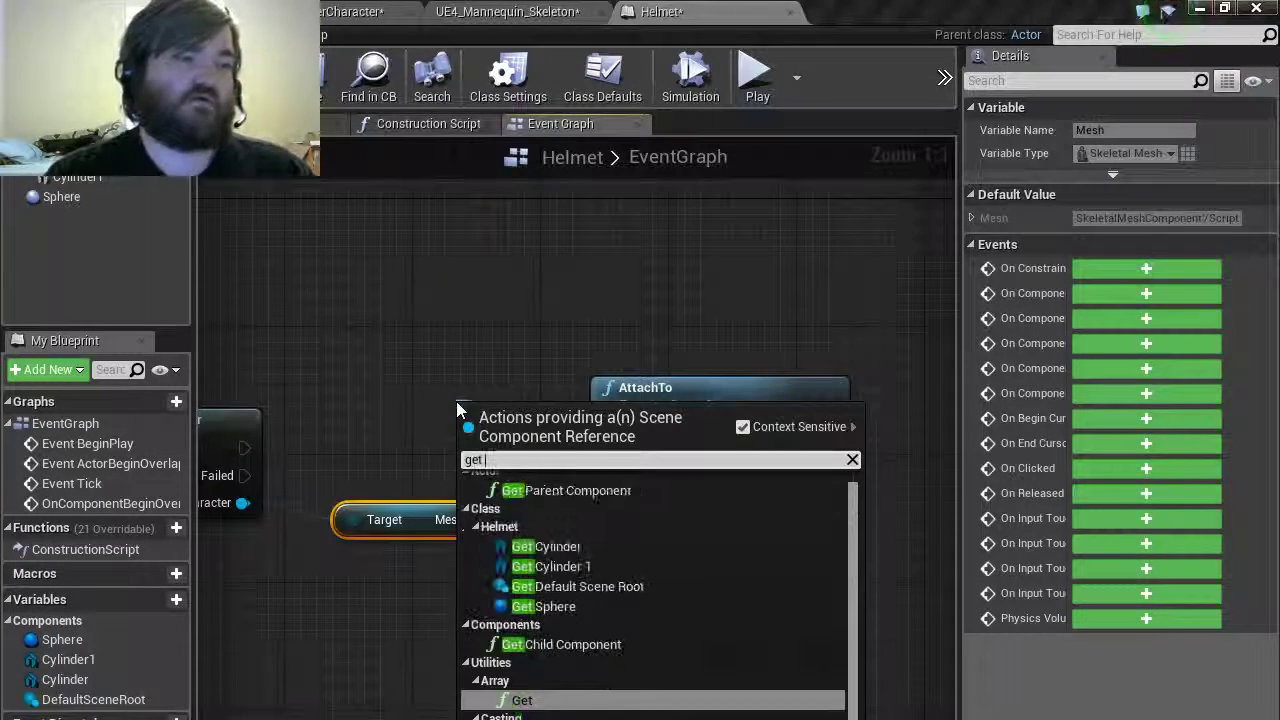
type("referen")
left_click(456, 401)
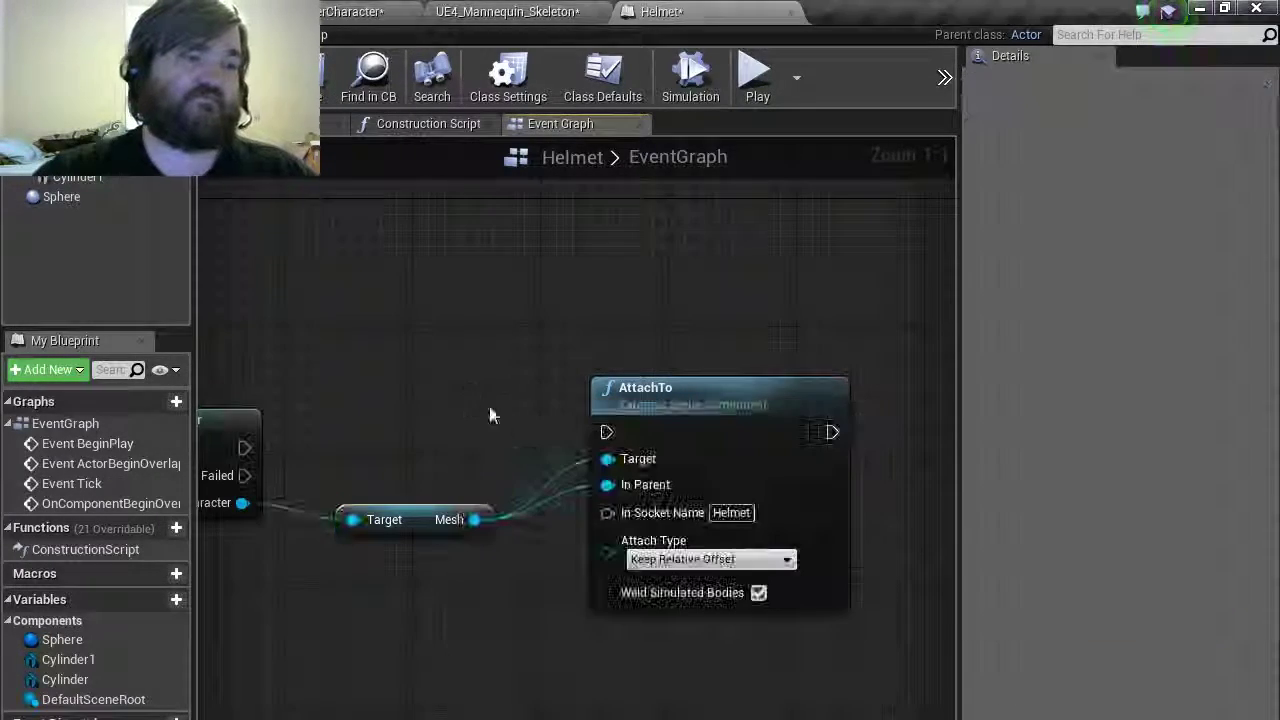
Supply AttachTo's Target with the brim Cylinder component instead of the Mesh and set Attach Type to Snap to Target, Keep World Scale.
left_click_drag(609, 466, 475, 407)
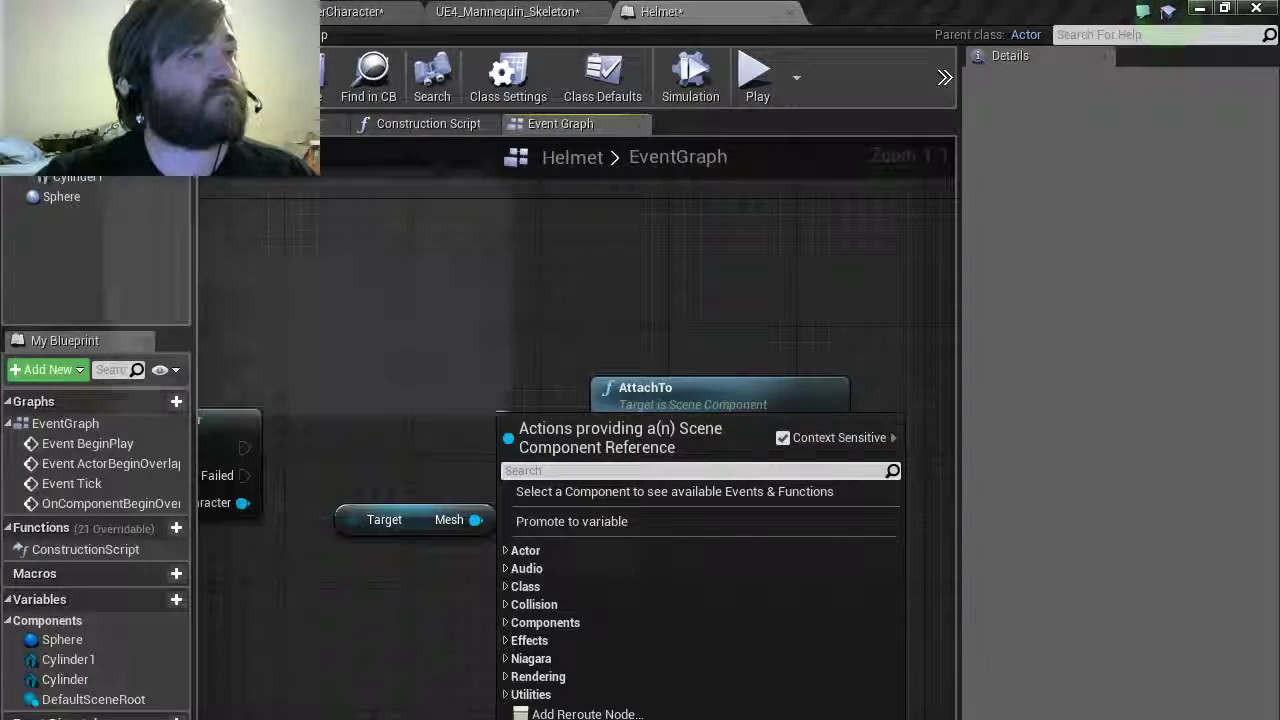
left_click(78, 160)
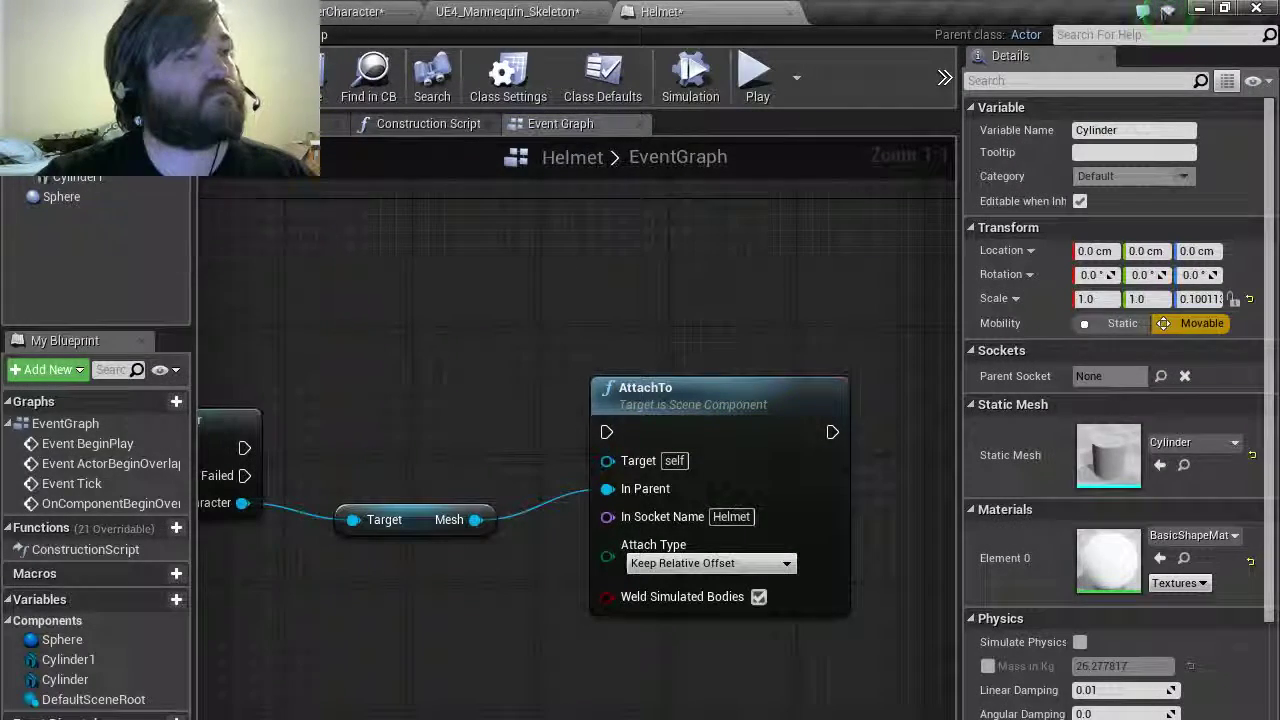
left_click_drag(85, 160, 607, 459)
left_click(710, 559)
left_click(705, 610)
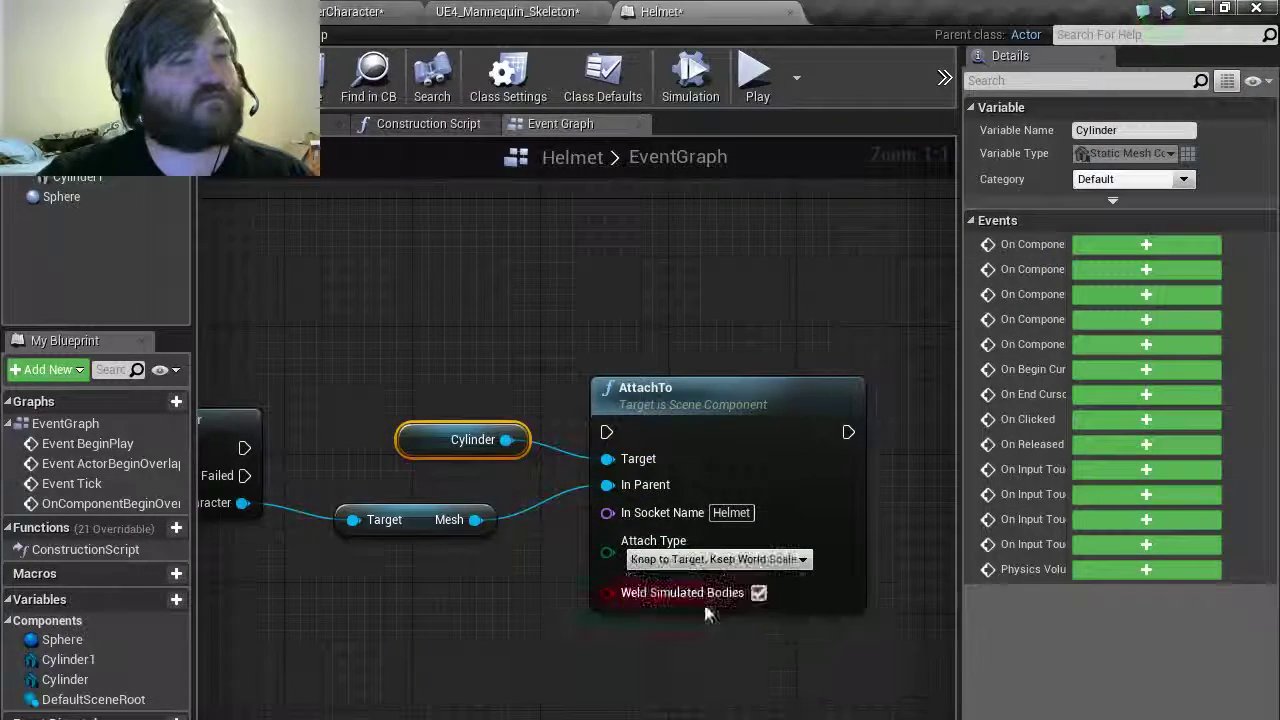
Add a DestroyComponent node after AttachTo with the Sphere component as its Target, and arrange the nodes.
right_click_drag(705, 612, 405, 605)
left_click_drag(541, 420, 812, 420)
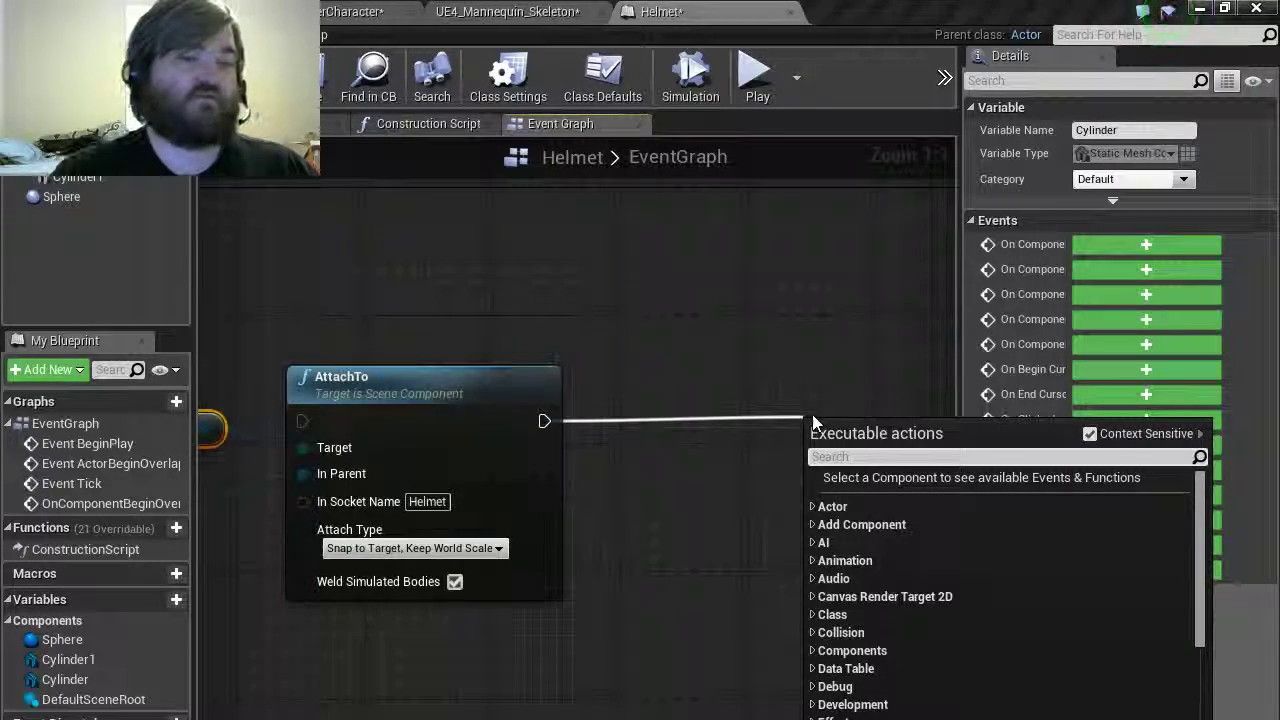
type("destroy component")
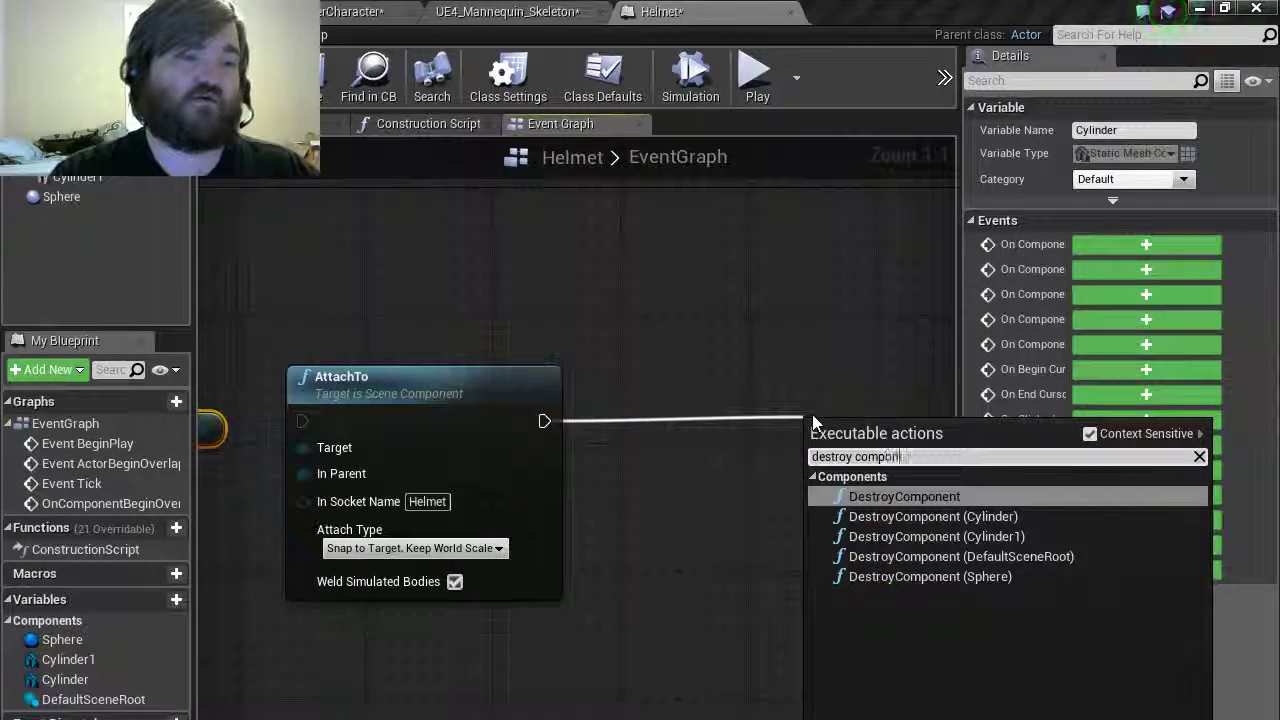
key("Return")
left_click_drag(84, 197, 820, 500)
left_click_drag(682, 474, 698, 536)
left_click_drag(840, 462, 780, 411)
Connect the successful cast's execution output to AttachTo and tidy the Cylinder node's position.
right_click_drag(608, 482, 795, 465)
left_click_drag(489, 404, 529, 420)
right_click_drag(765, 450, 612, 424)
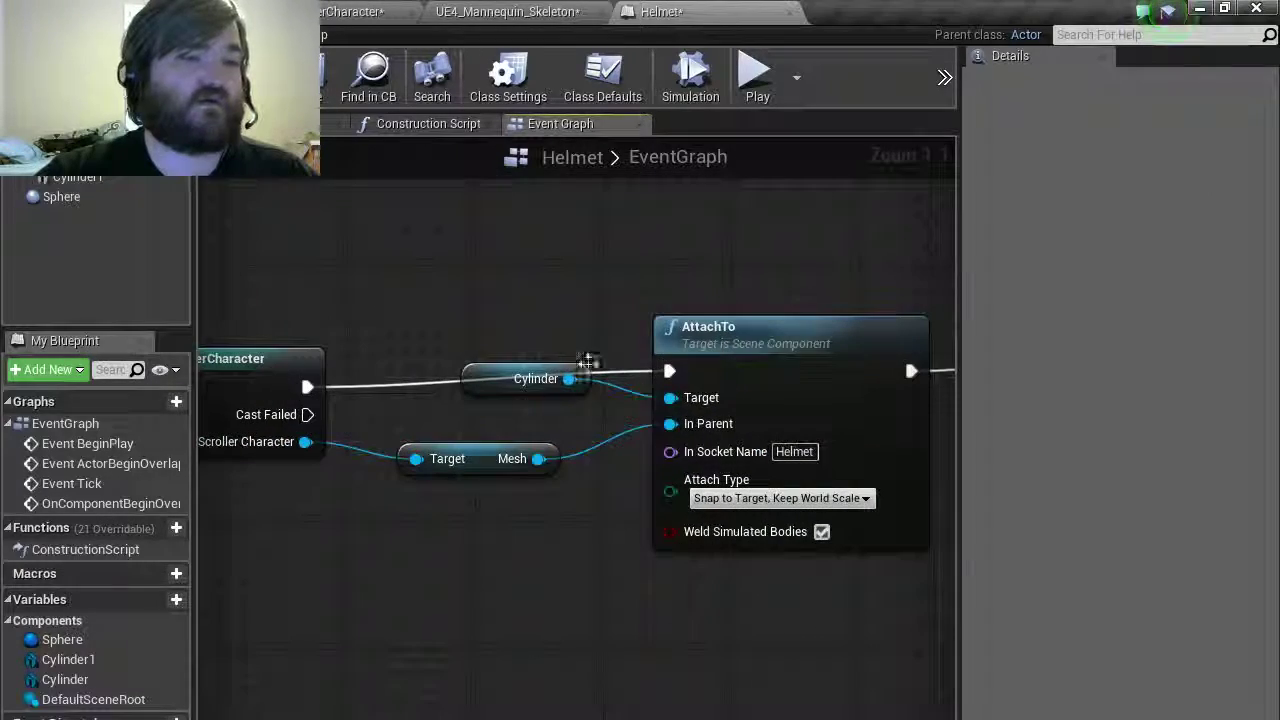
left_click(505, 392)
Switch to the level, select the SideScrollerCharacter and enter -410 as its Y location.
left_click(100, 12)
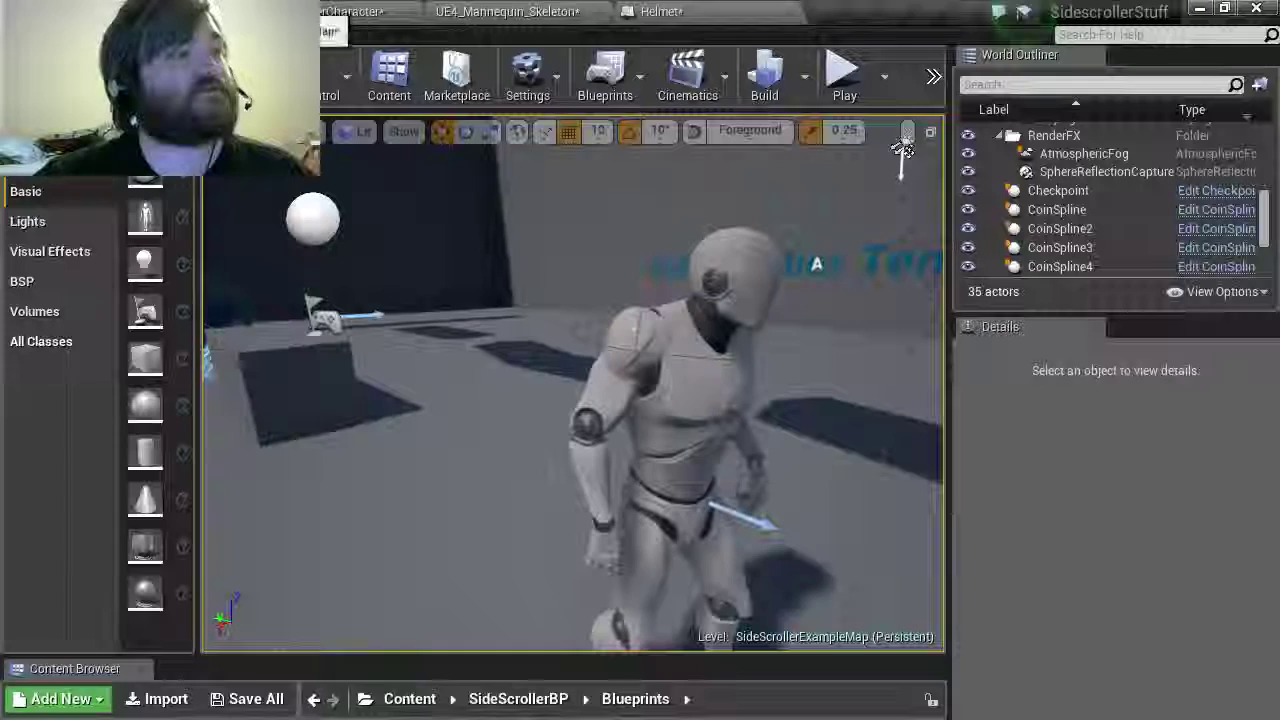
right_click_drag(480, 420, 640, 450)
left_click(532, 400)
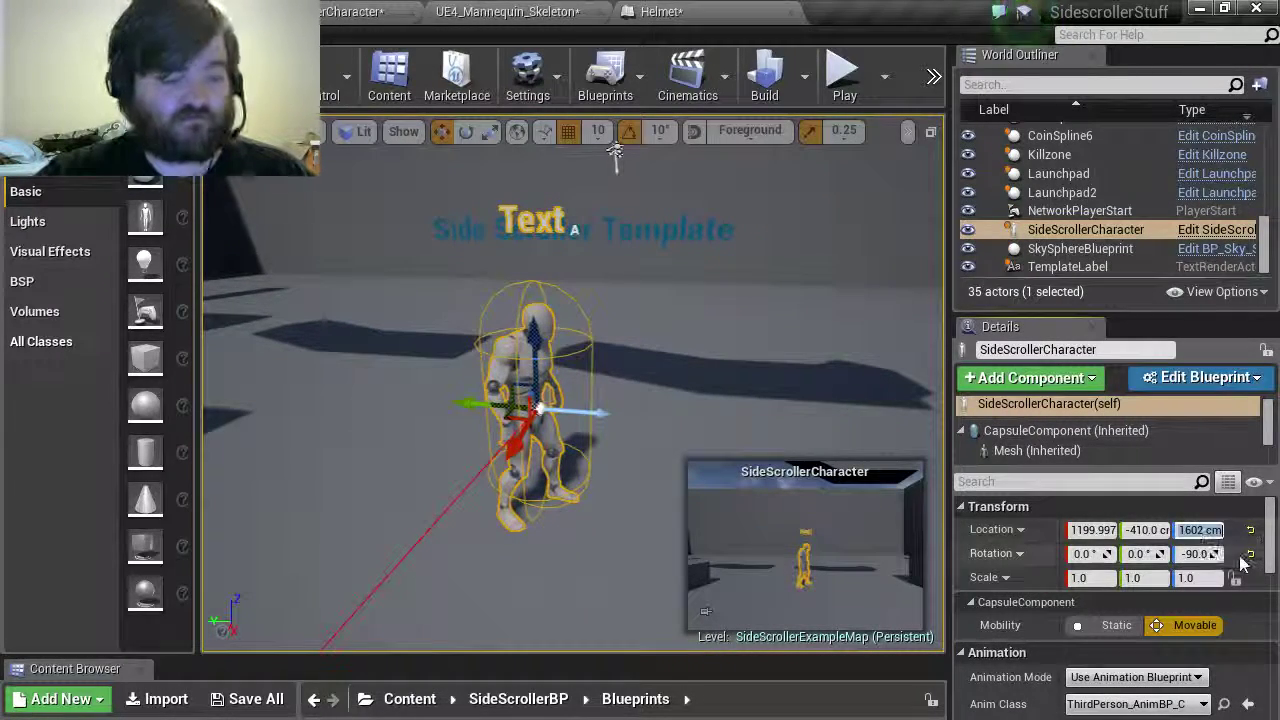
left_click(1132, 531)
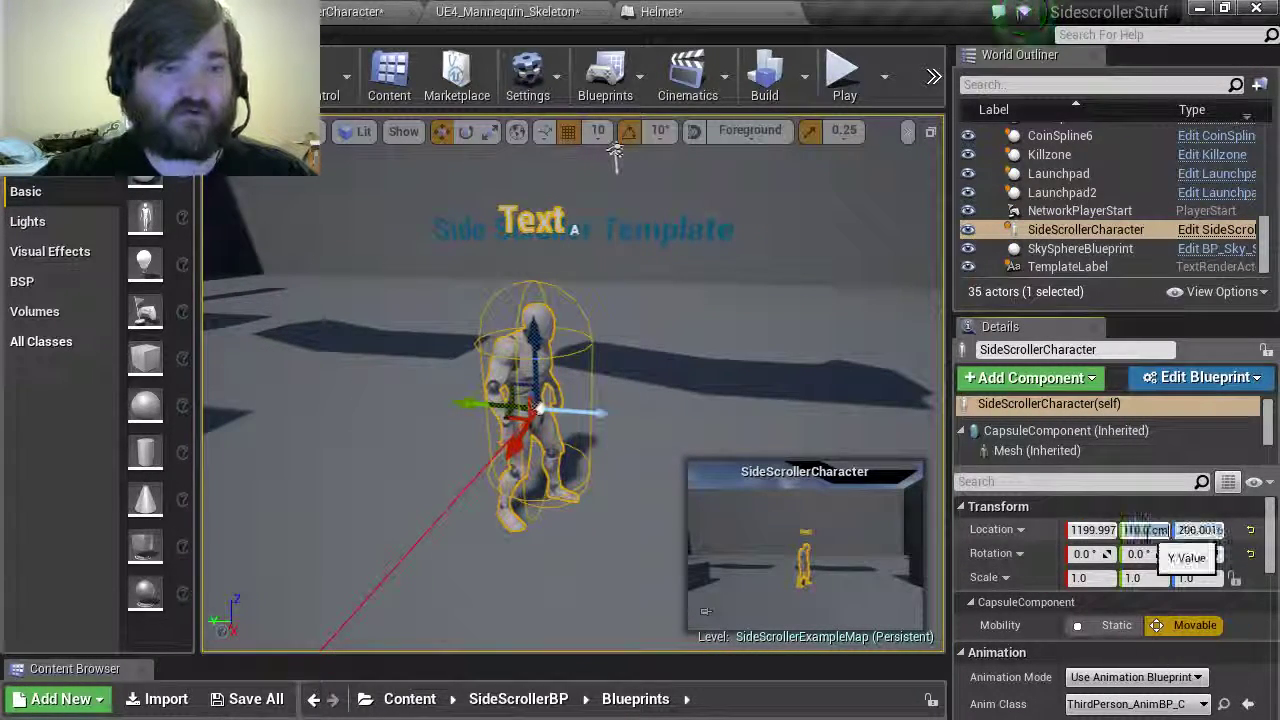
type("-410")
left_click(1095, 530)
Place a Helmet actor on the floor beside the character at about 1190, -200, 110 cm.
left_click_drag(405, 715, 335, 475)
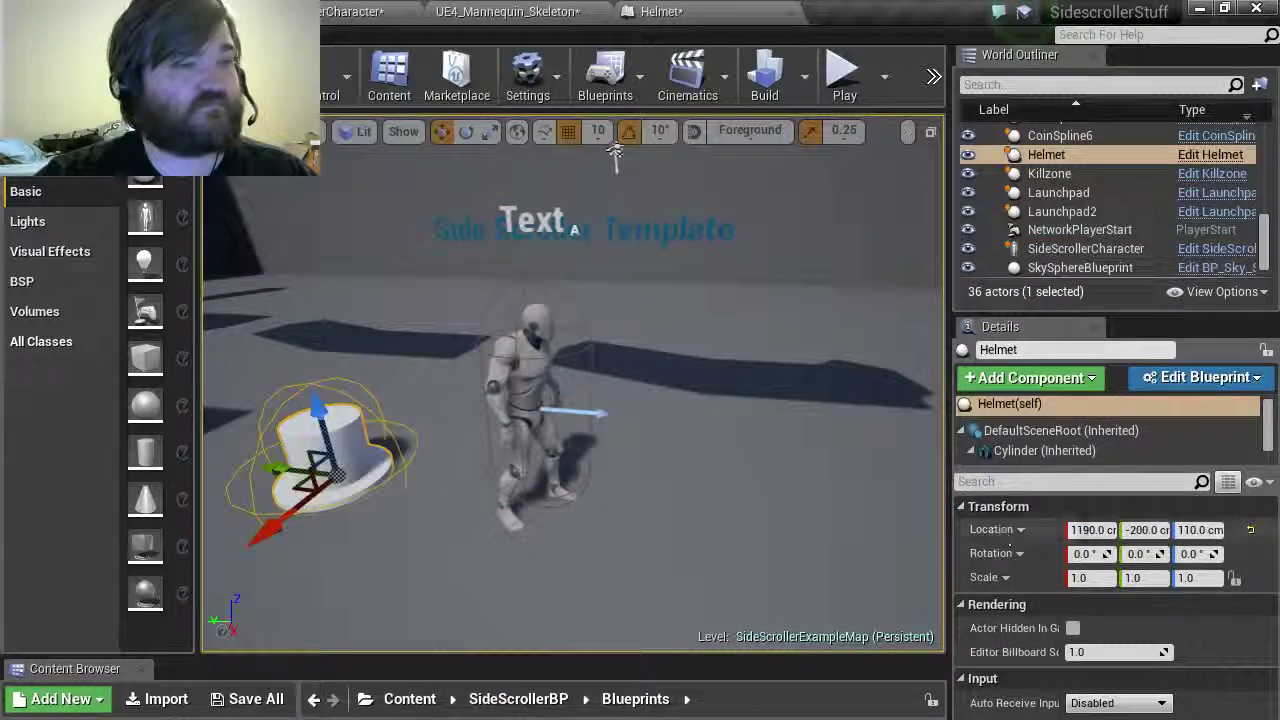
left_click(1100, 530)
type("1187")
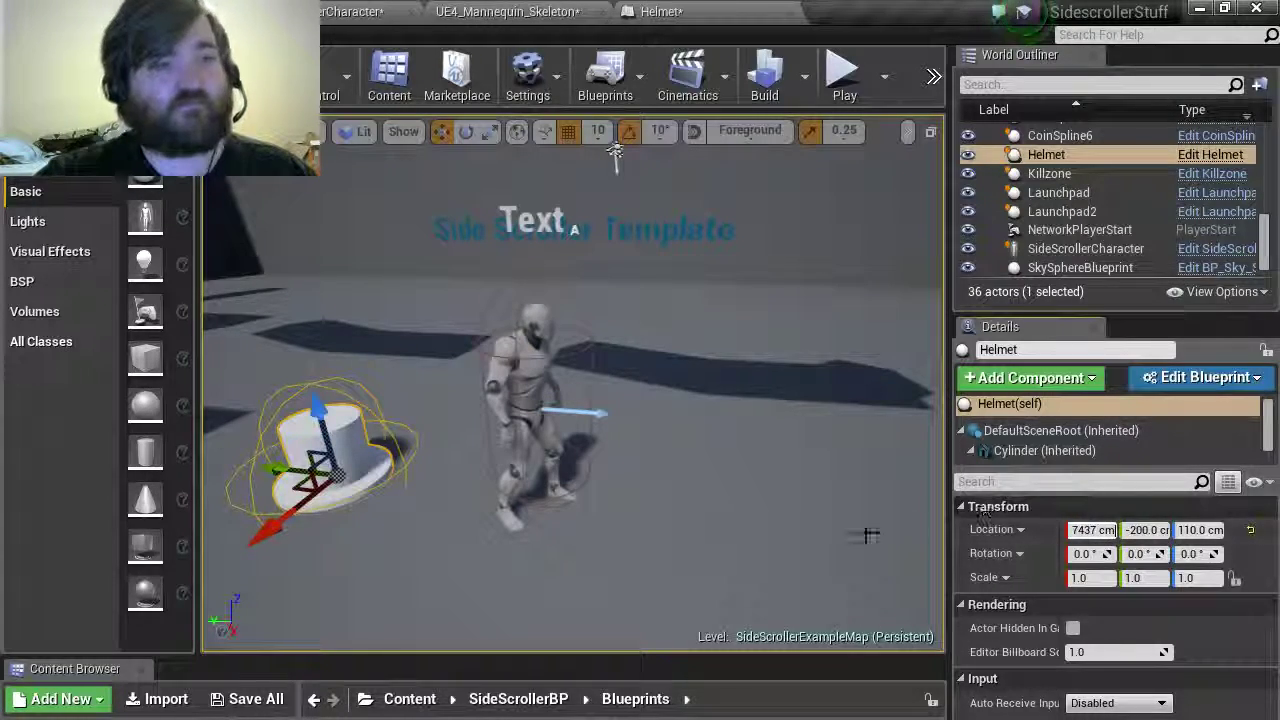
left_click(686, 500)
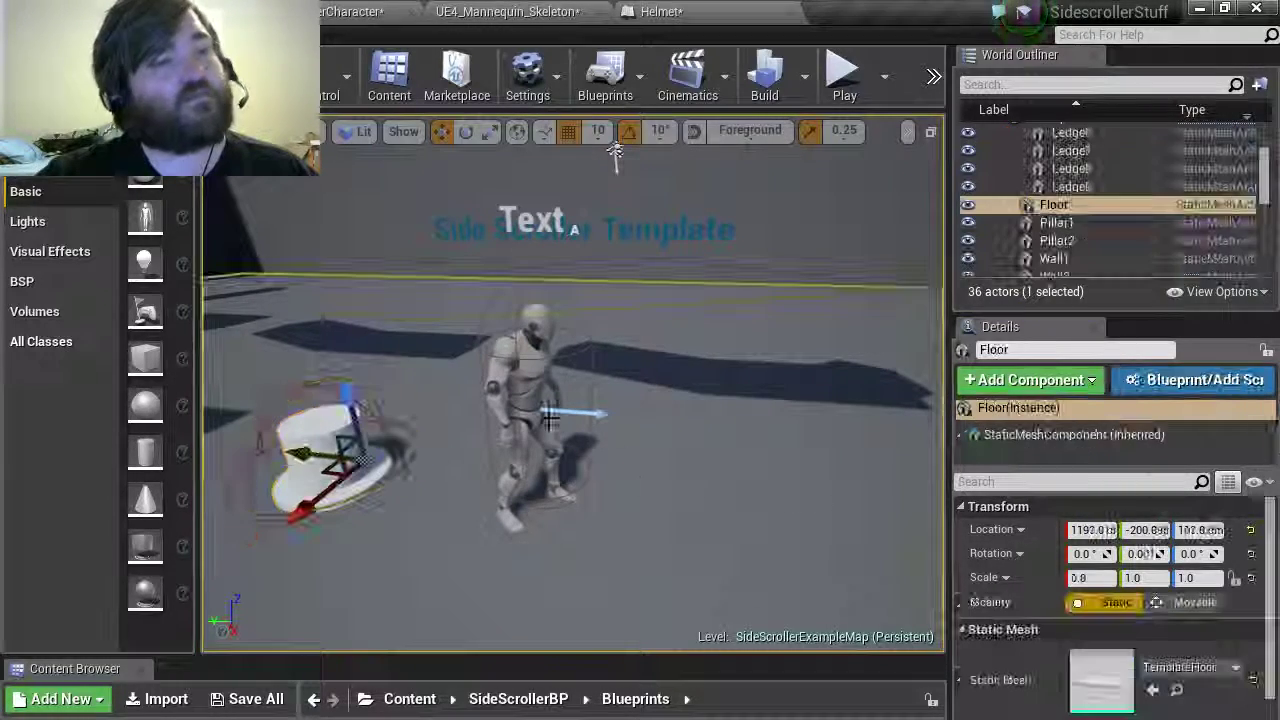
Play the level and run the character into the hat to test the pickup, then end the session.
left_click(844, 75)
key("d")
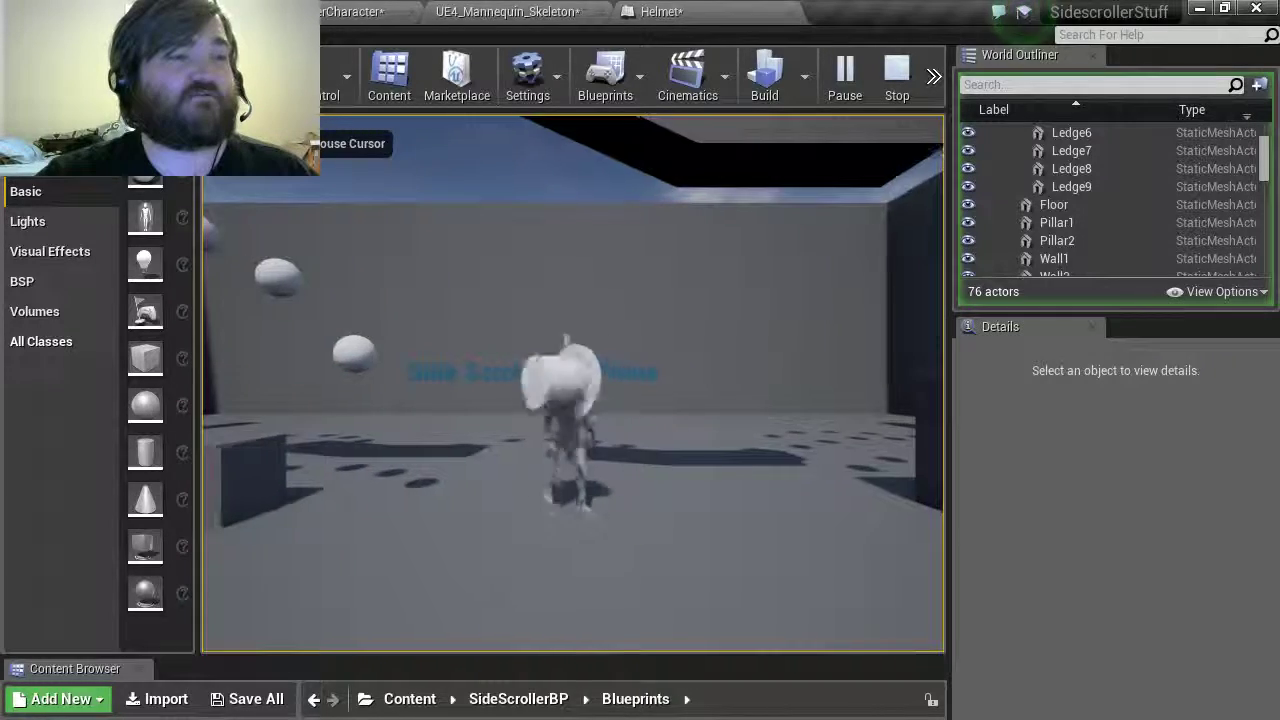
key("d")
key("a")
key("a")
key("d")
key("Escape")
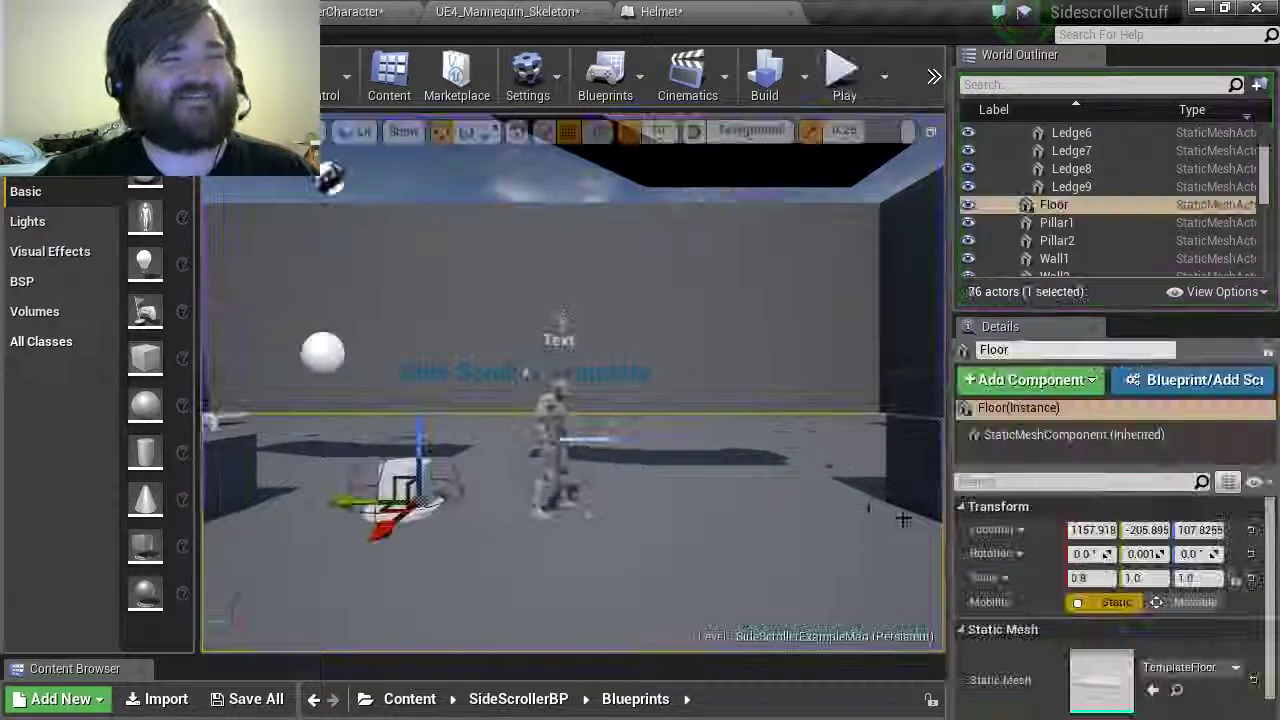
Set AttachTo's Attach Type to Snap to Target, Including Scale in the Helmet event graph.
left_click(545, 11)
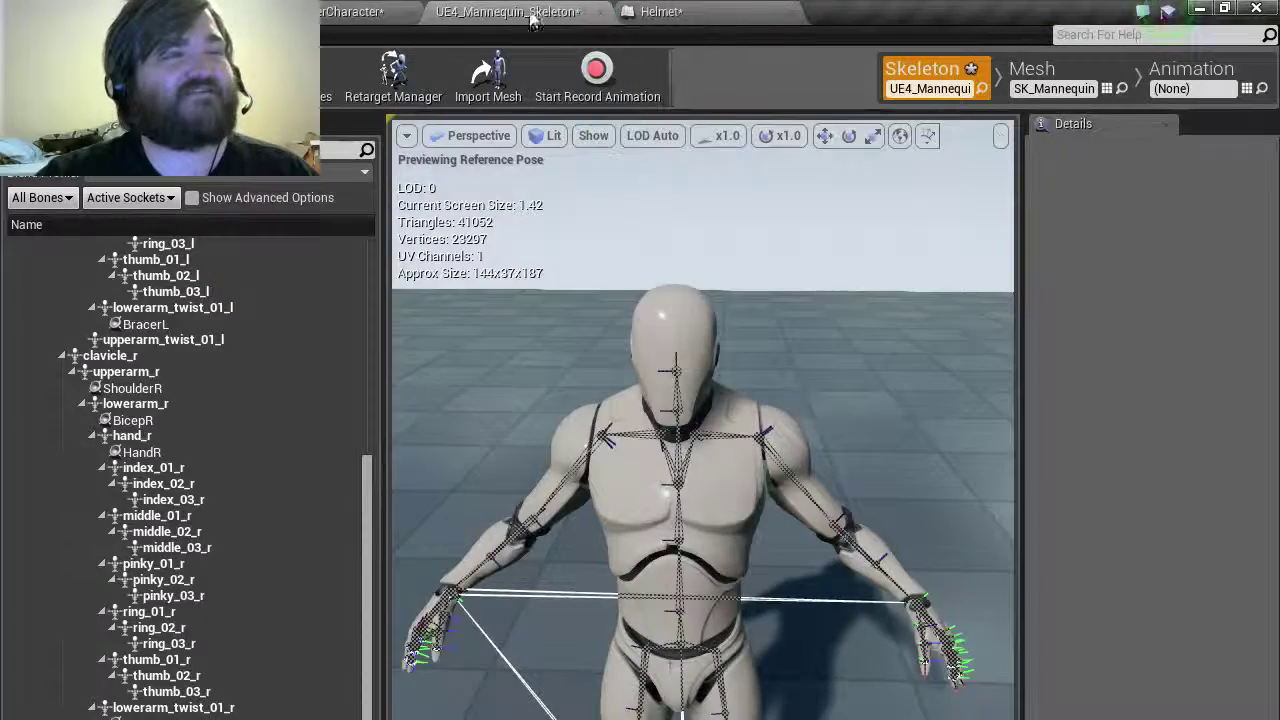
left_click(657, 12)
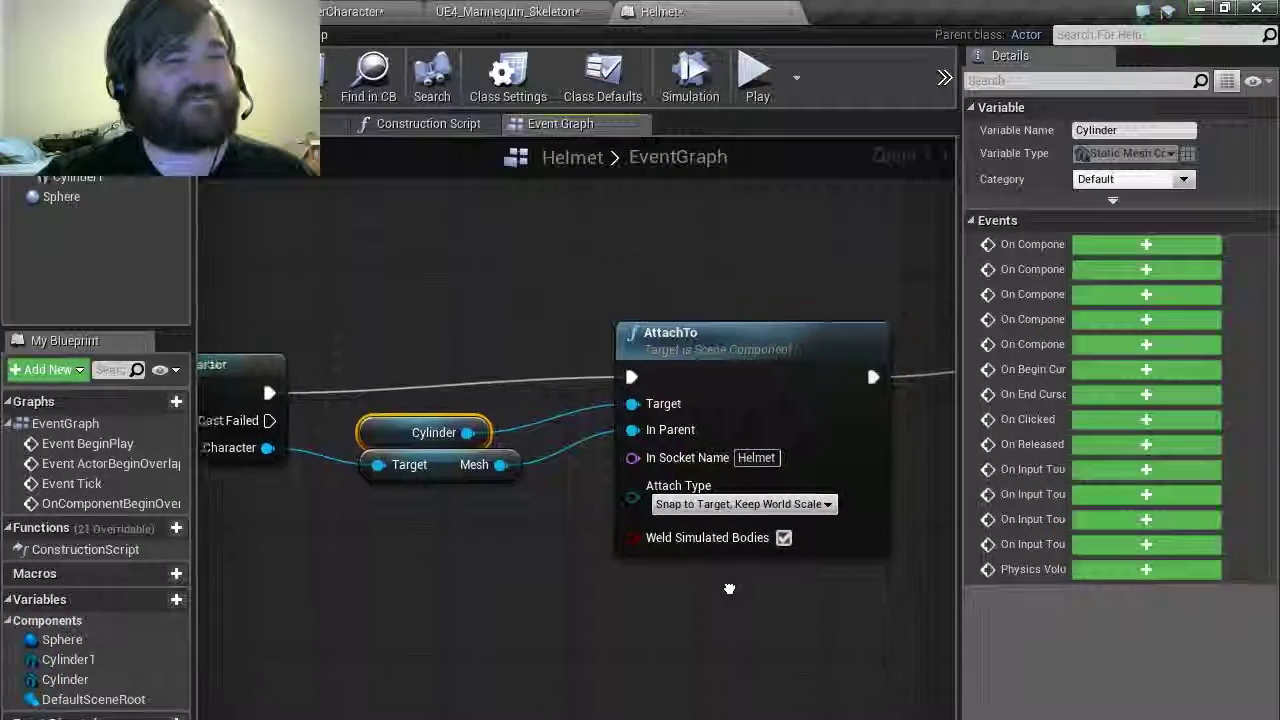
right_click_drag(721, 591, 637, 614)
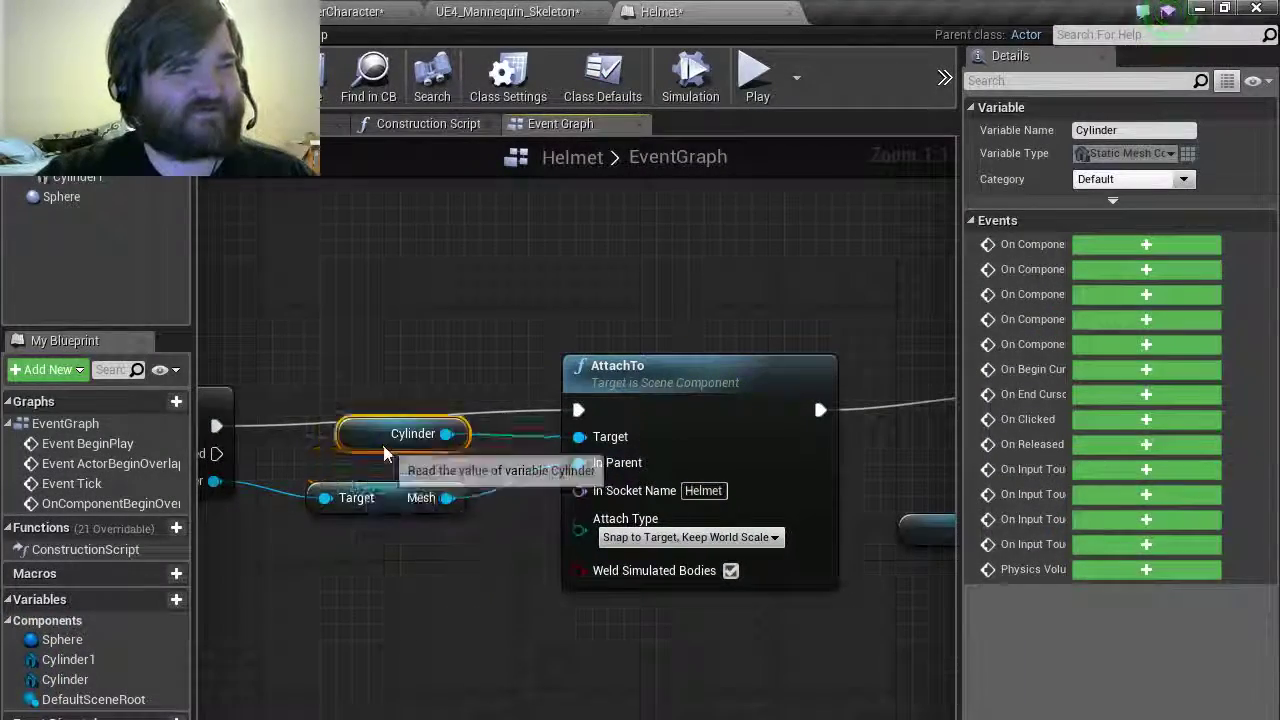
left_click(640, 538)
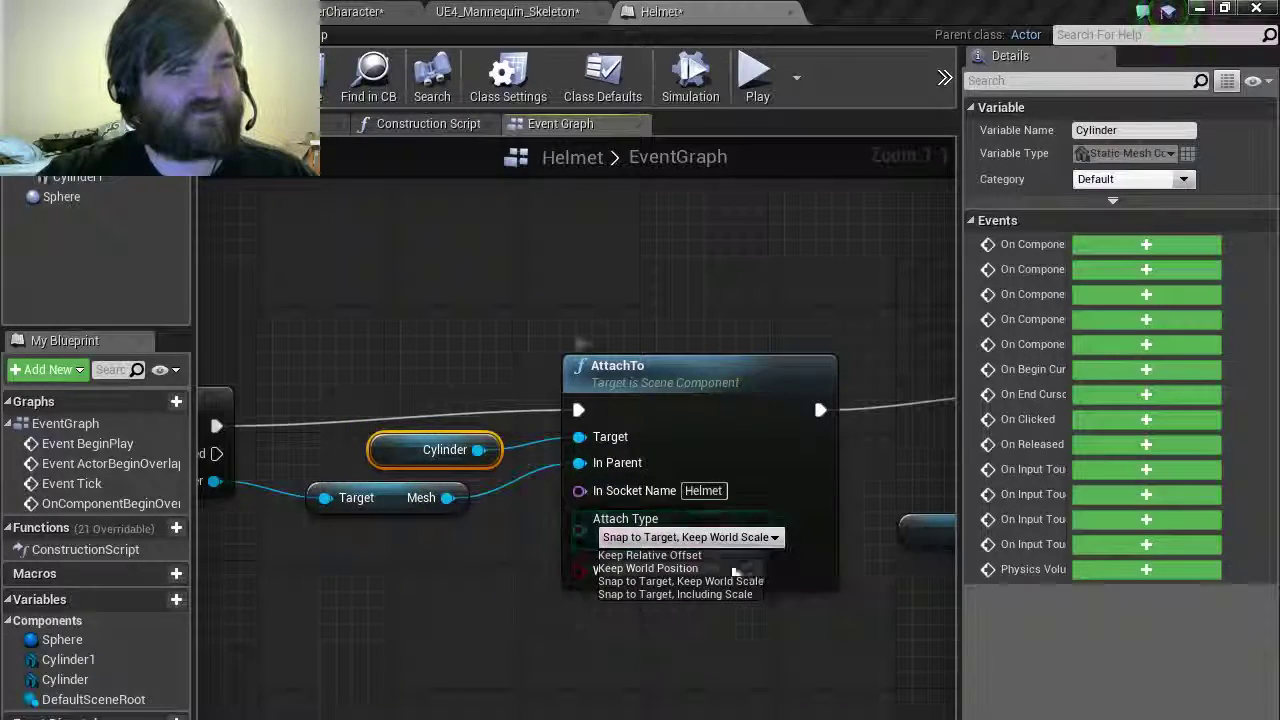
left_click(680, 592)
Play the level again to test how the hat attaches with the changed Attach Type.
left_click(120, 11)
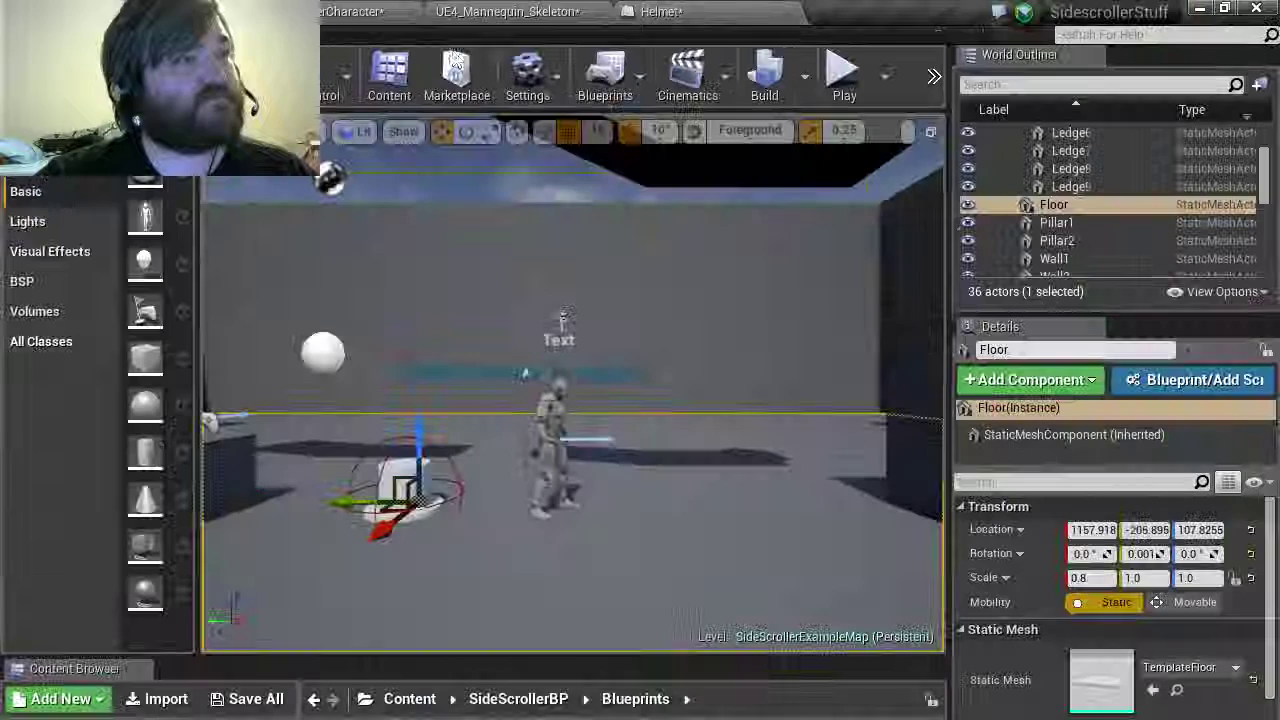
left_click(886, 77)
left_click(848, 77)
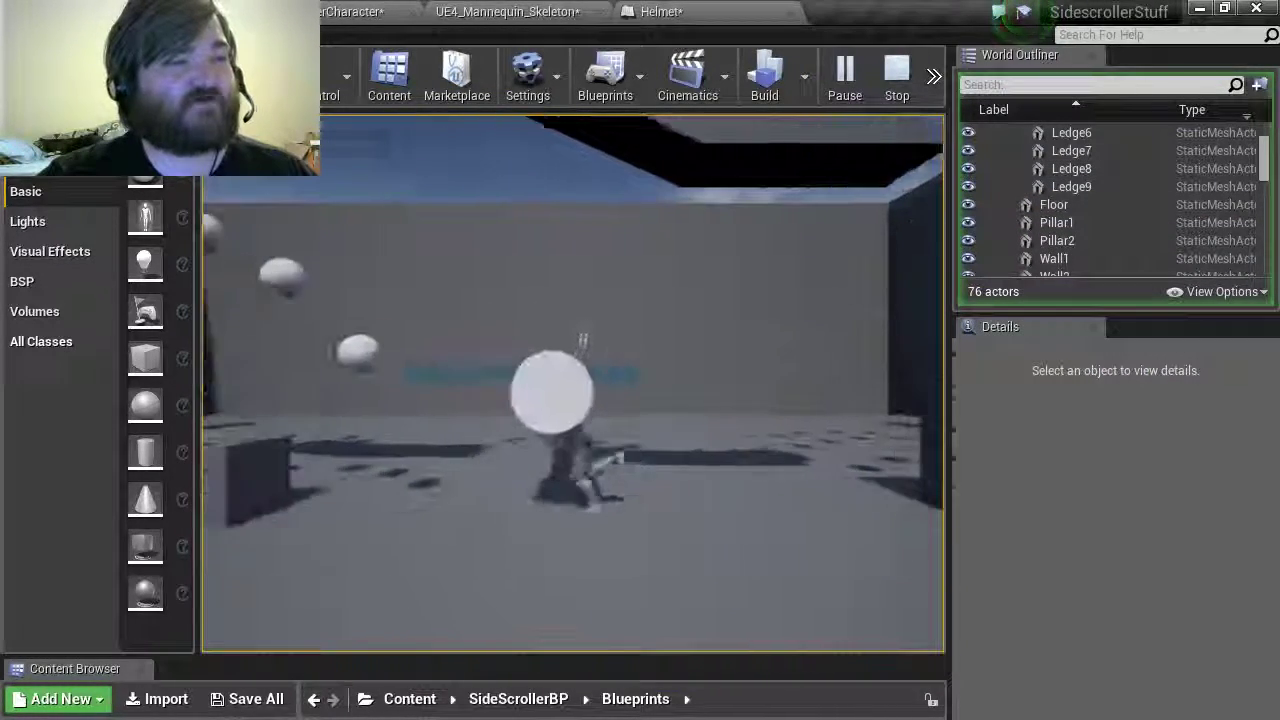
key("Escape")
Set AttachTo's Attach Type back to Snap to Target, Keep World Scale.
left_click(660, 11)
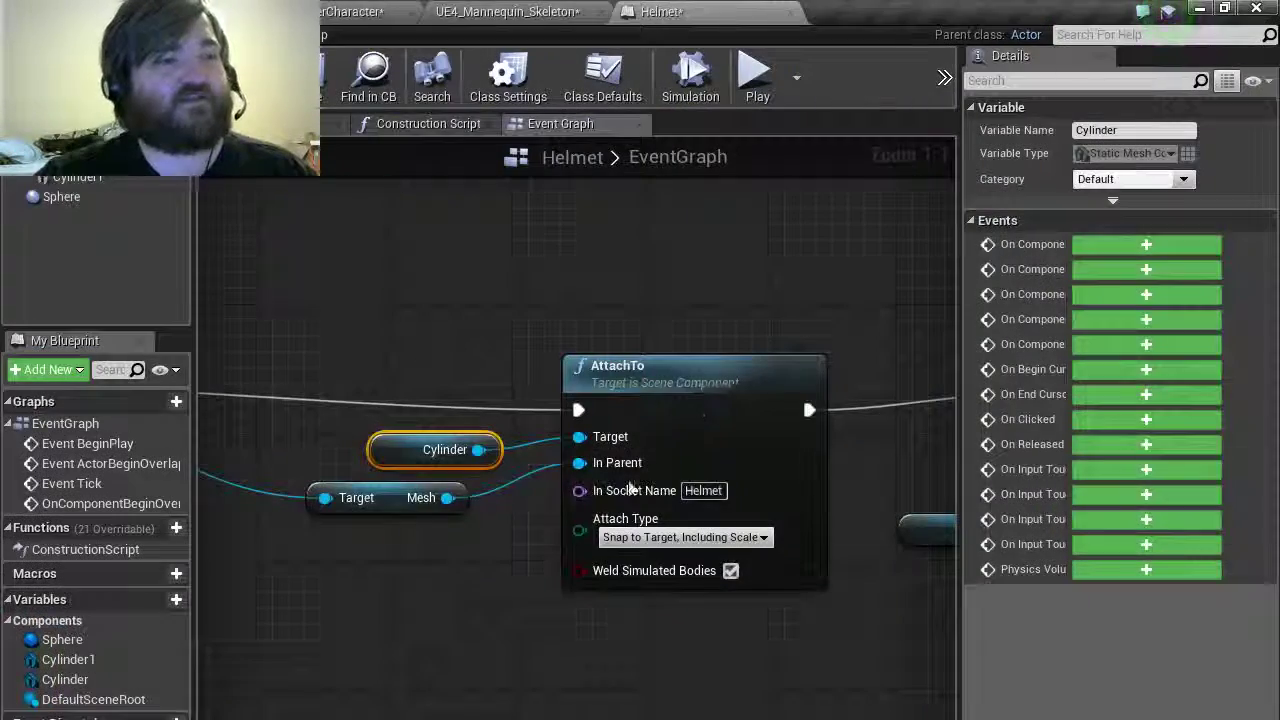
left_click(680, 537)
left_click(655, 583)
right_click_drag(766, 663, 696, 647)
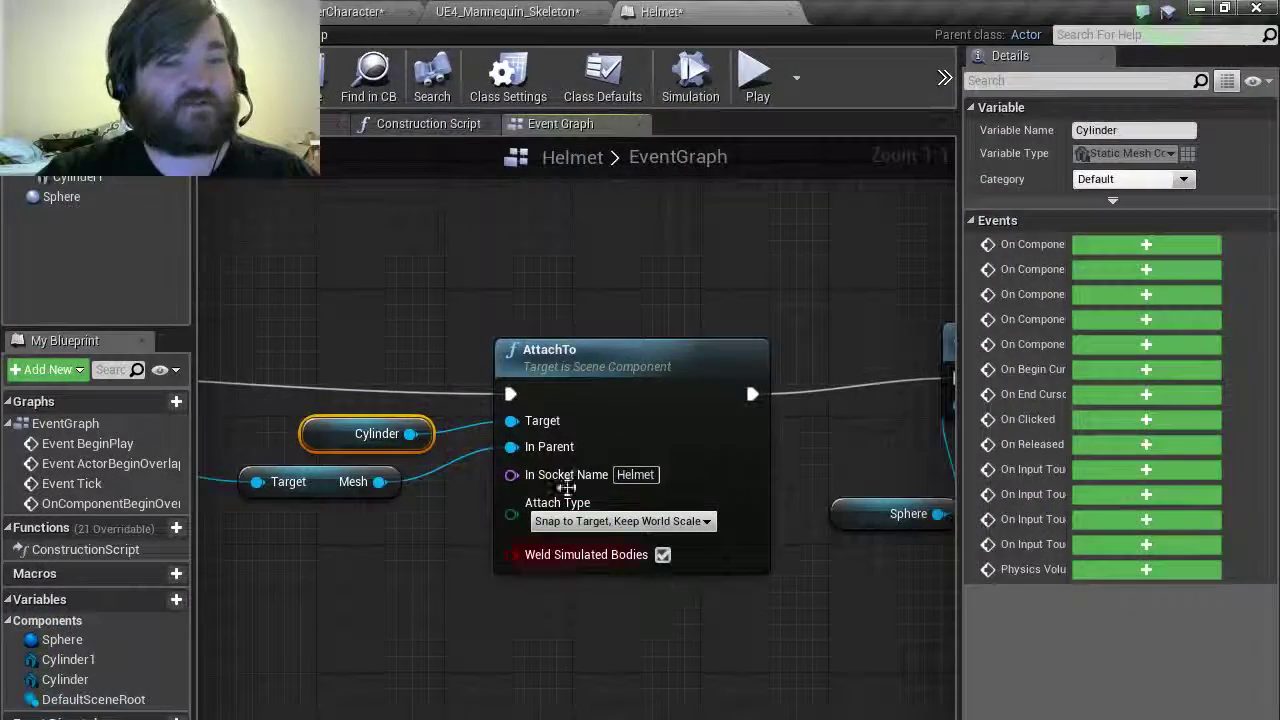
Scale the placed Helmet actor uniformly to 0.5 and play the level to test the pickup.
left_click(120, 11)
left_click(476, 490)
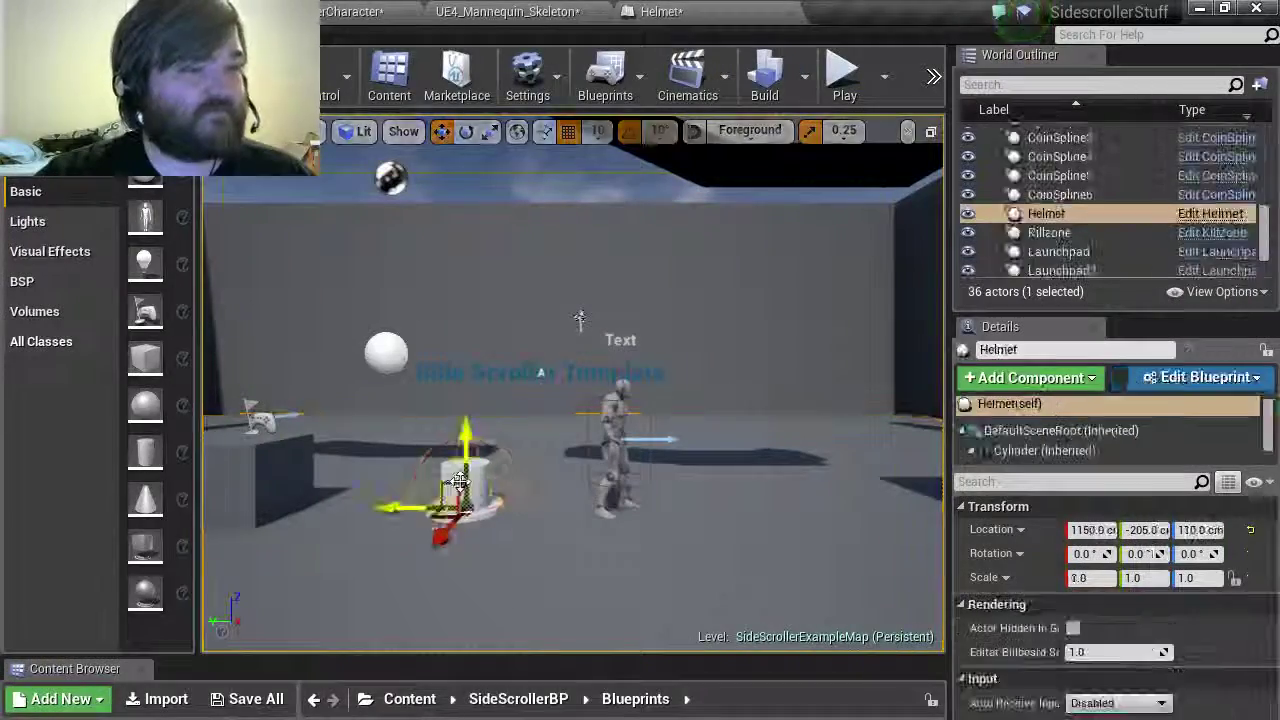
key("e")
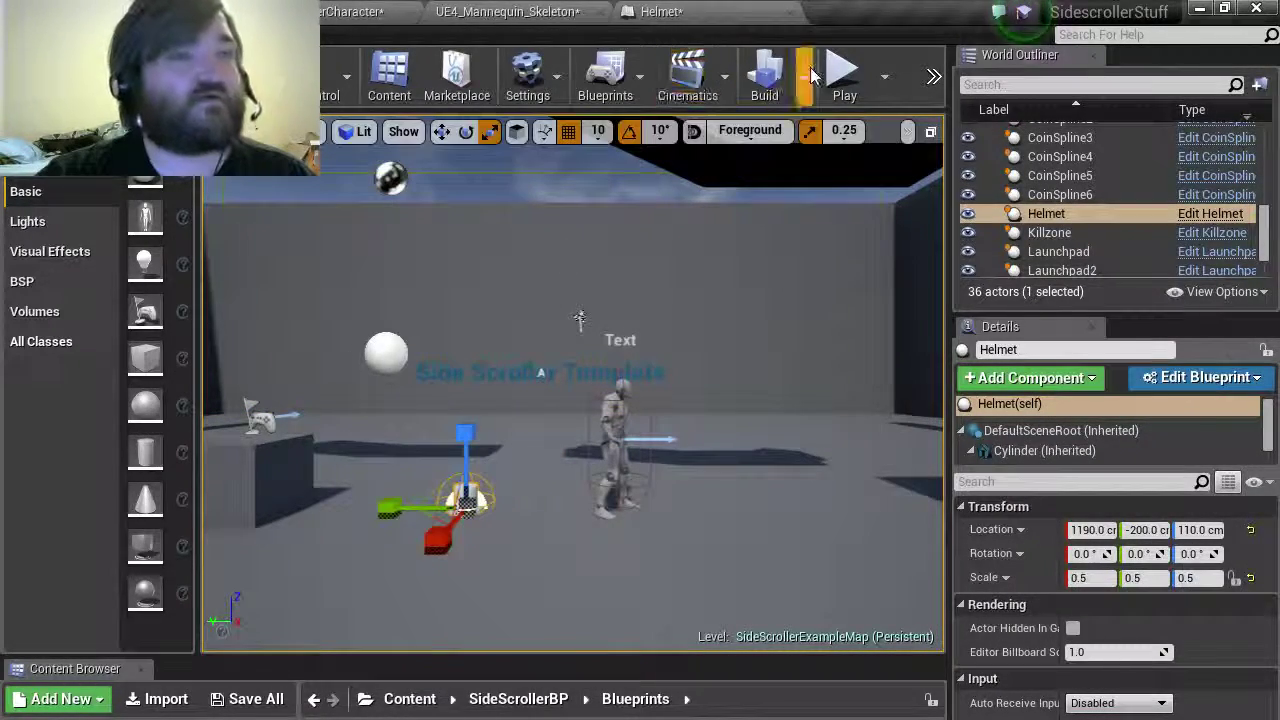
left_click(843, 75)
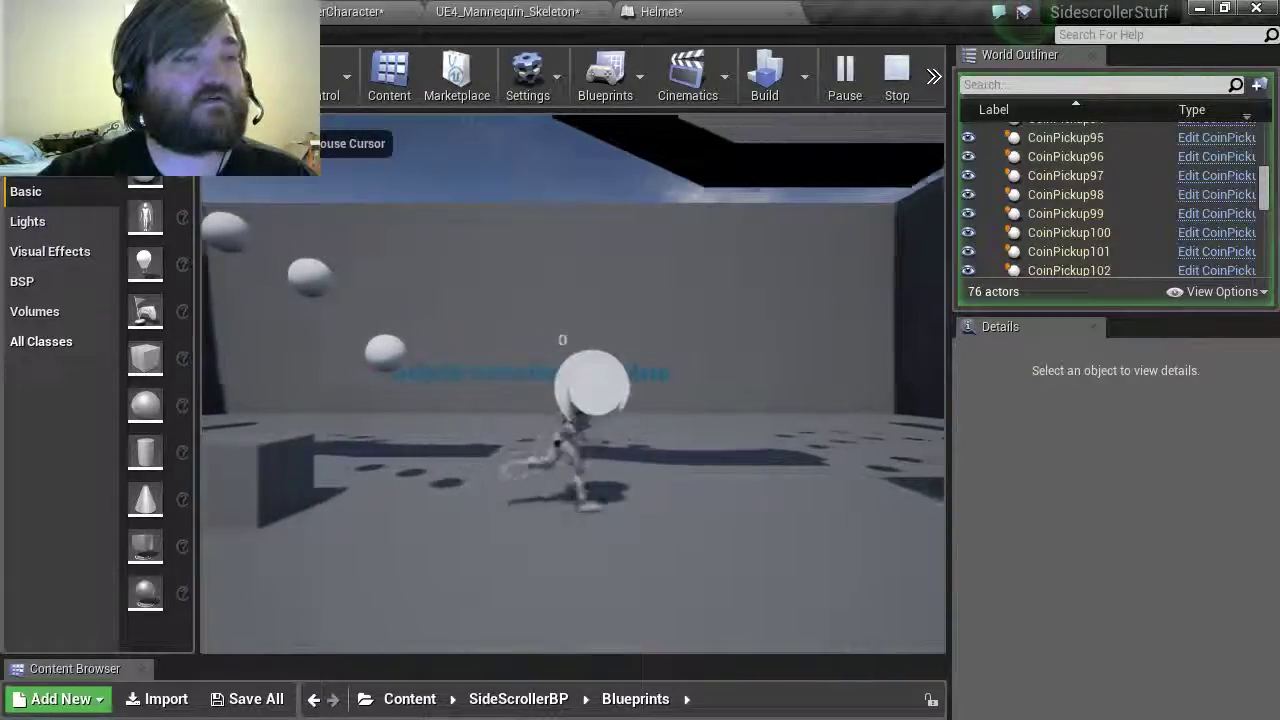
key("Escape")
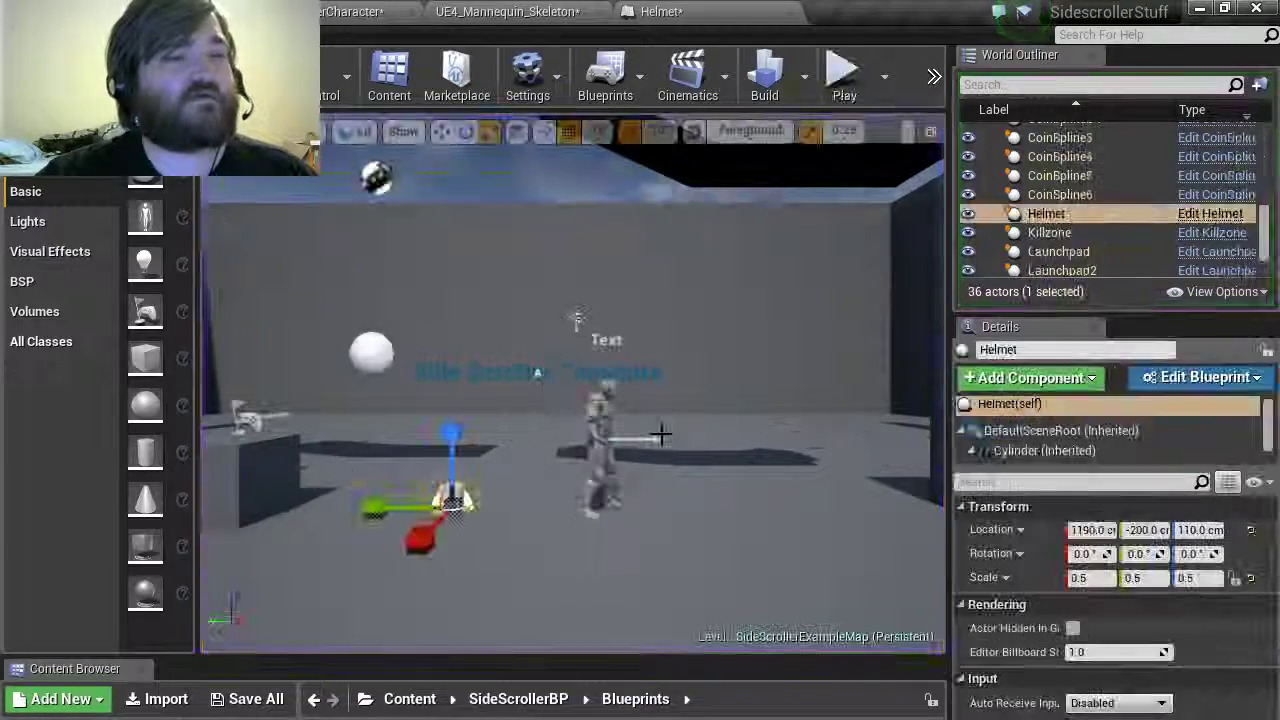
Inspect the hat's orientation and pivot in the Helmet blueprint's viewport.
left_click(640, 11)
left_click(508, 11)
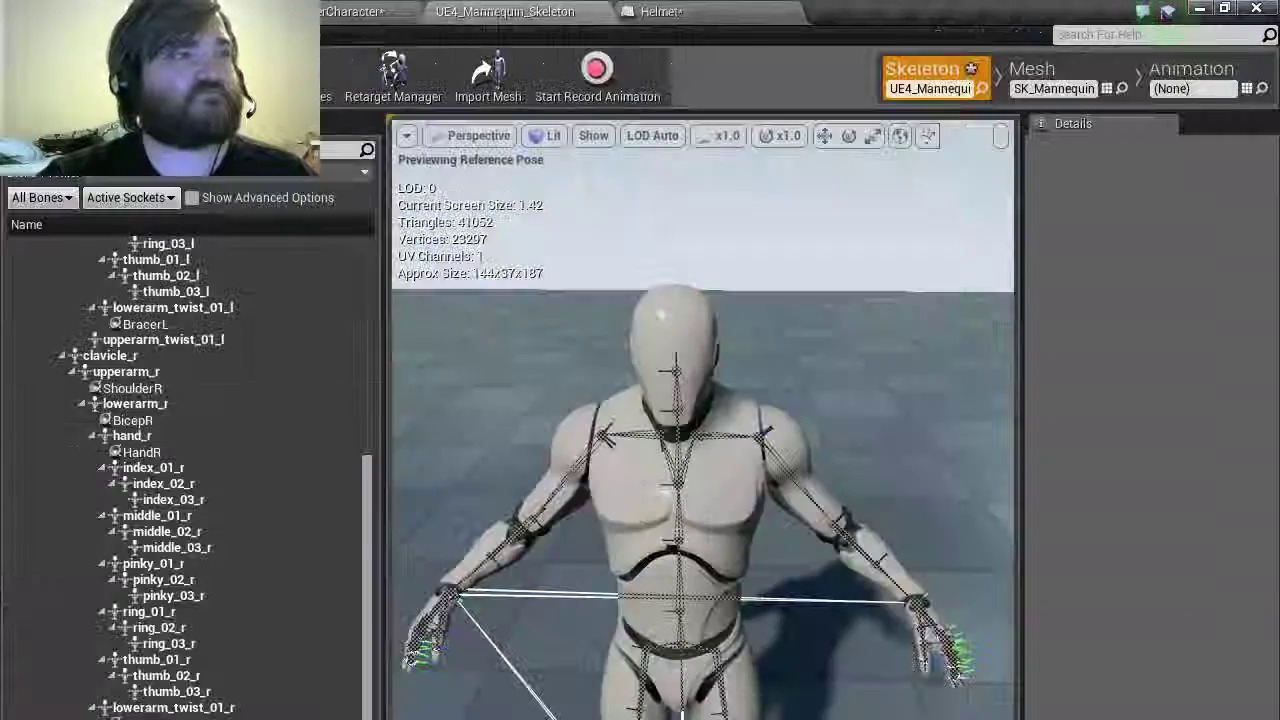
left_click(352, 11)
left_click(682, 11)
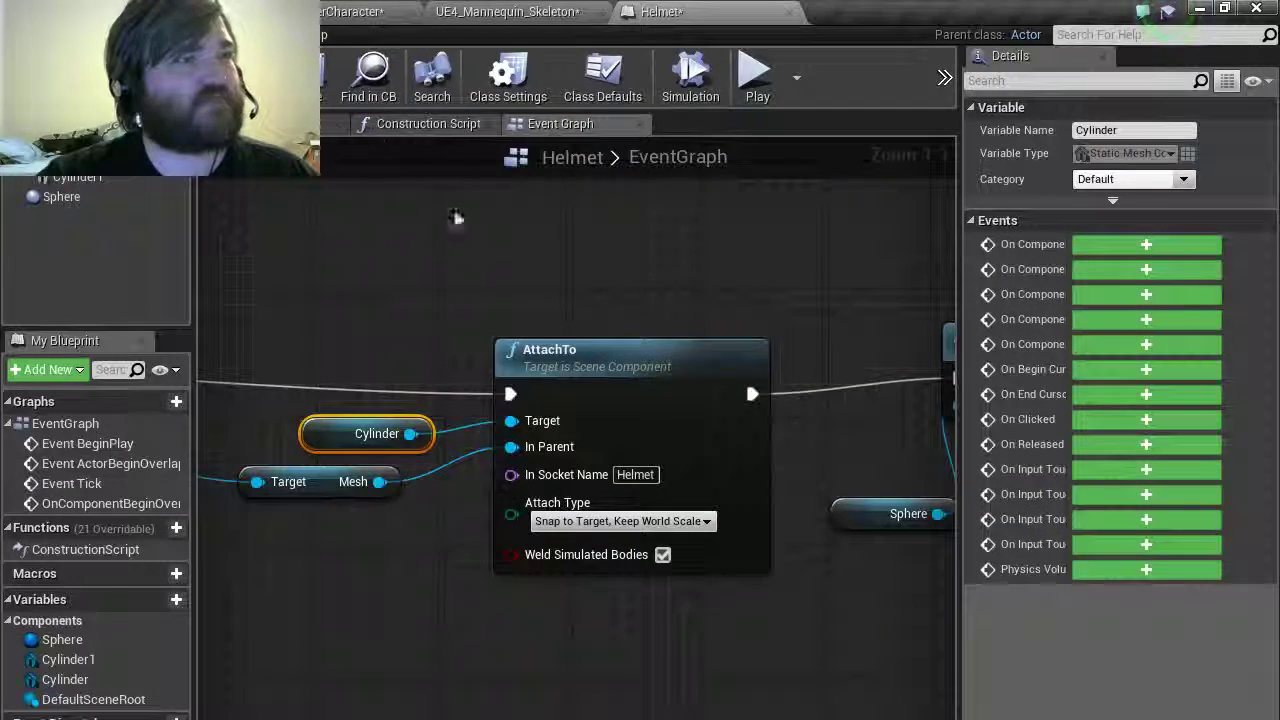
left_click(336, 123)
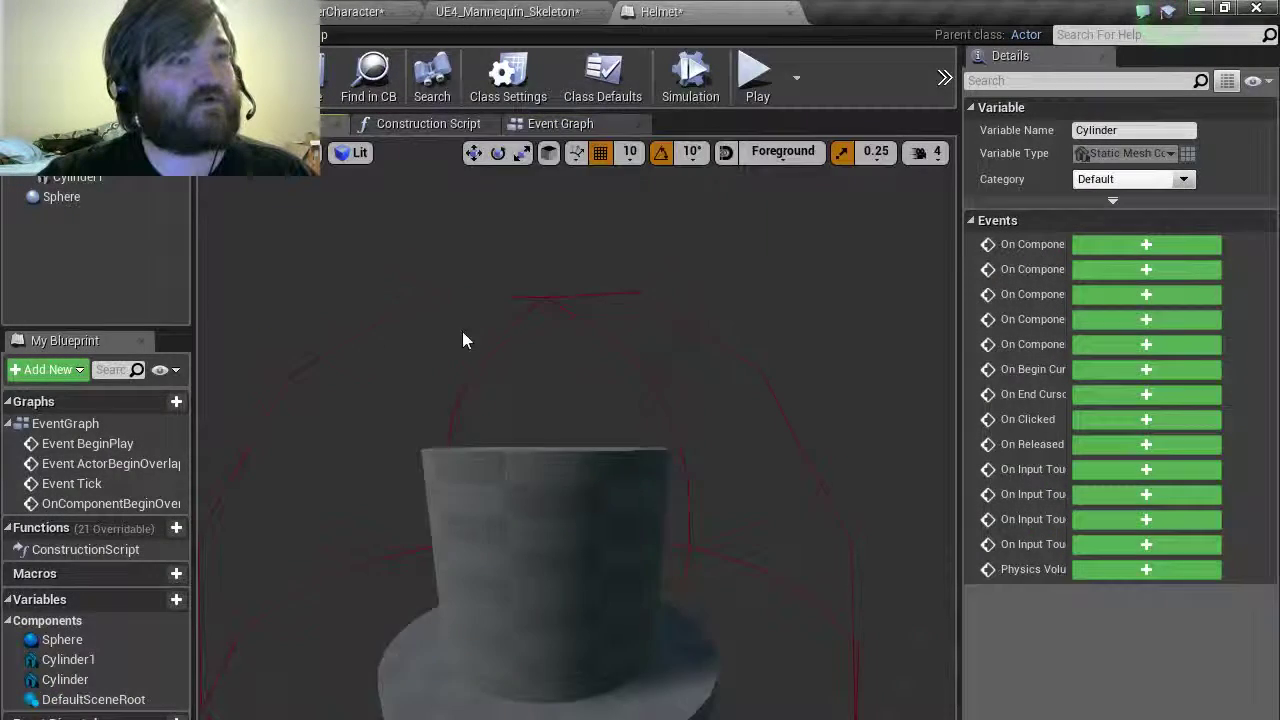
right_click_drag(470, 342, 600, 577)
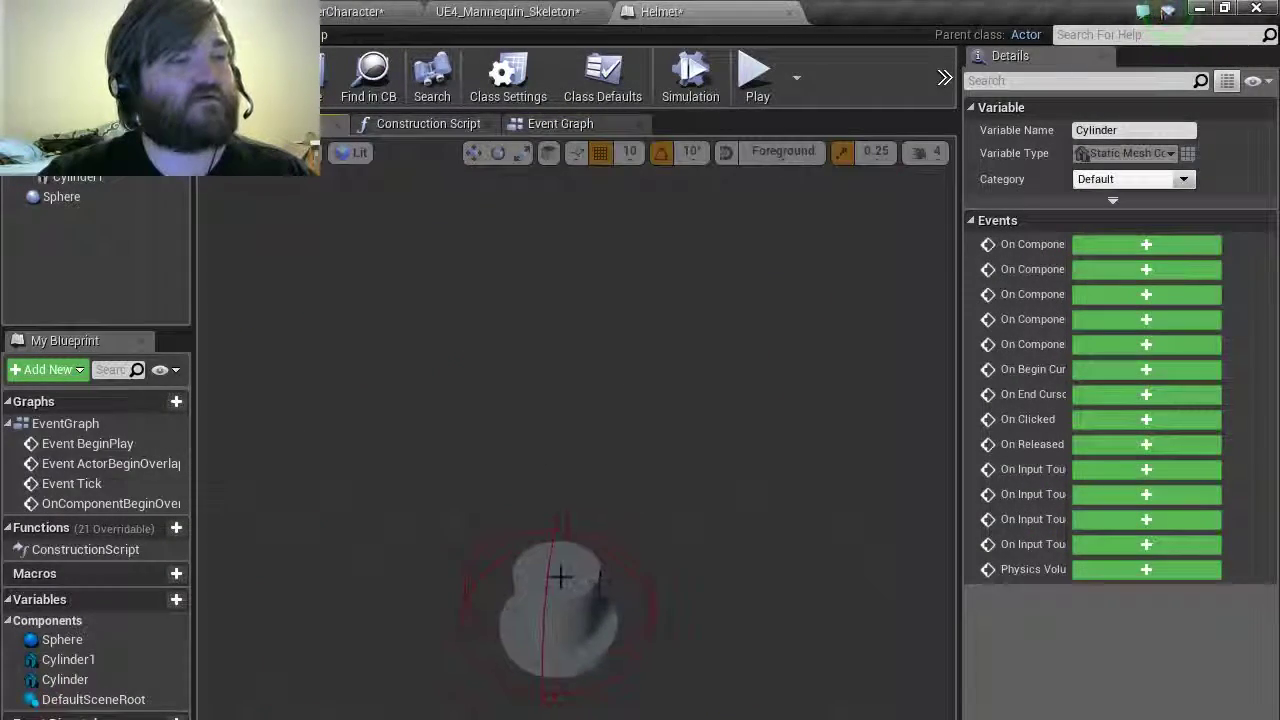
left_click(560, 577)
Select the Helmet socket in the mannequin skeleton and raise it above the head to a relative X location of about 18.4.
left_click(507, 11)
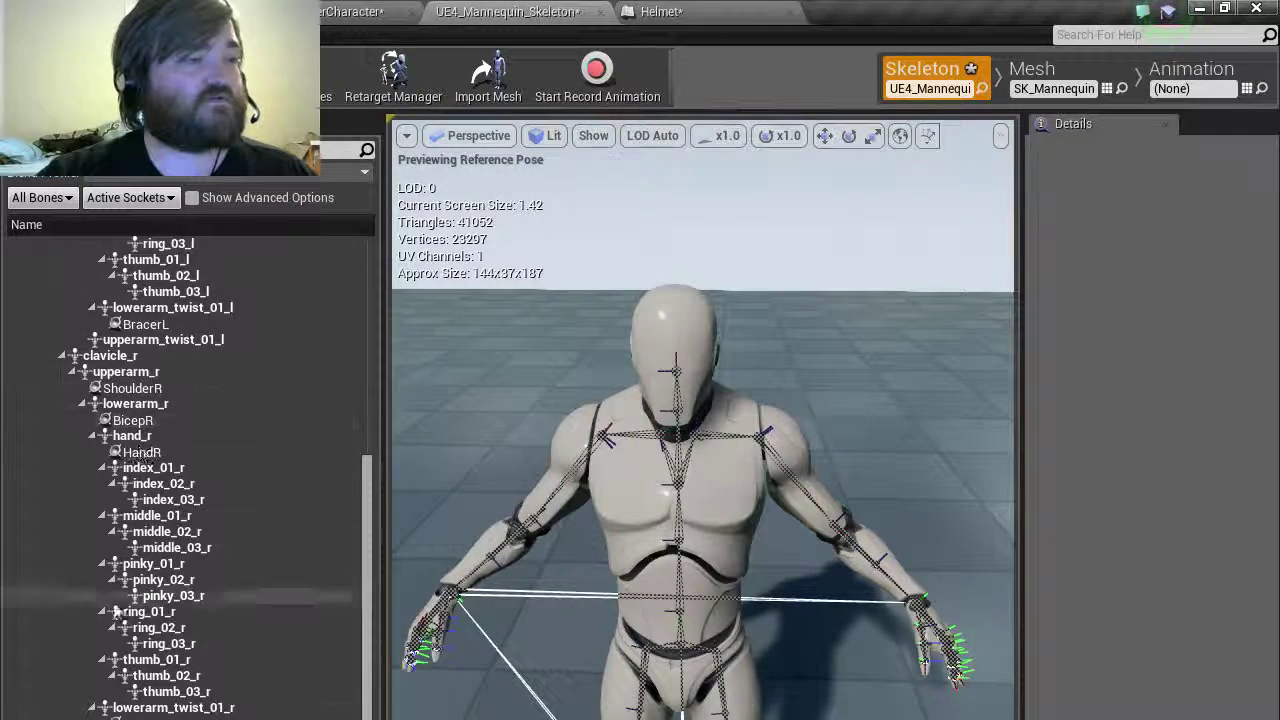
scroll(100, 612, "down", 3)
left_click(123, 665)
key("f")
right_click_drag(609, 360, 700, 380)
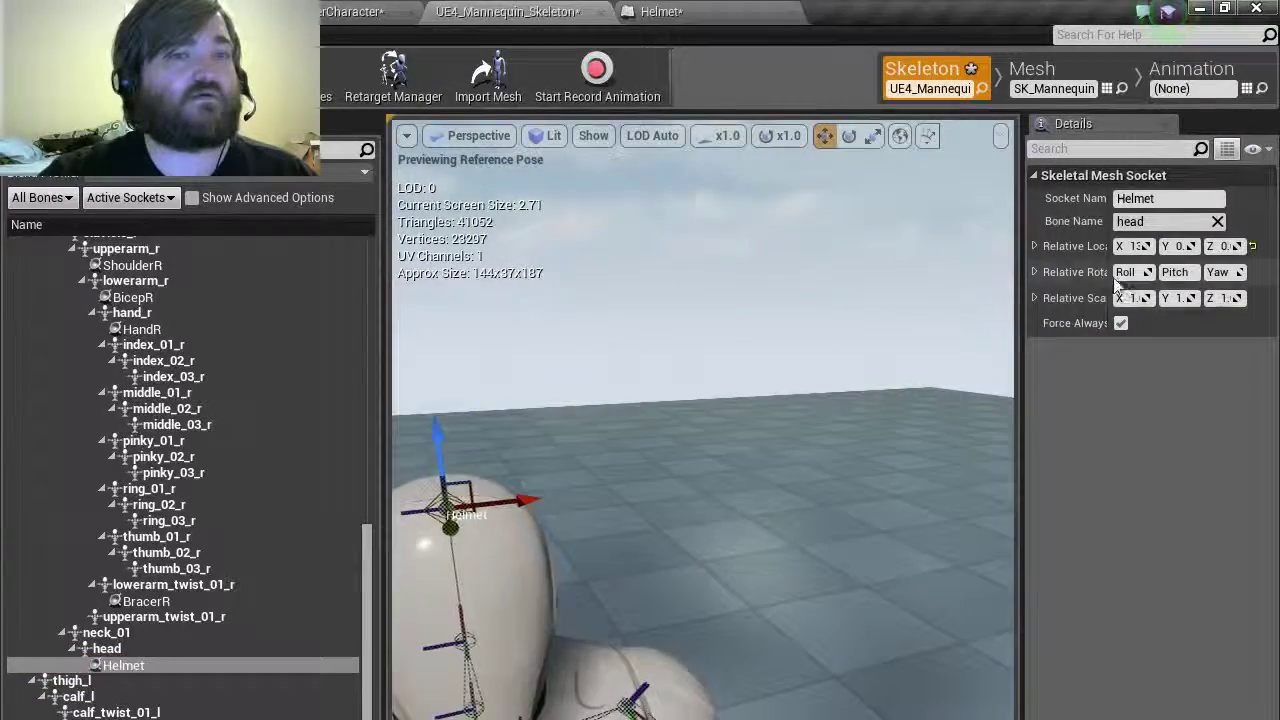
left_click_drag(1018, 275, 866, 284)
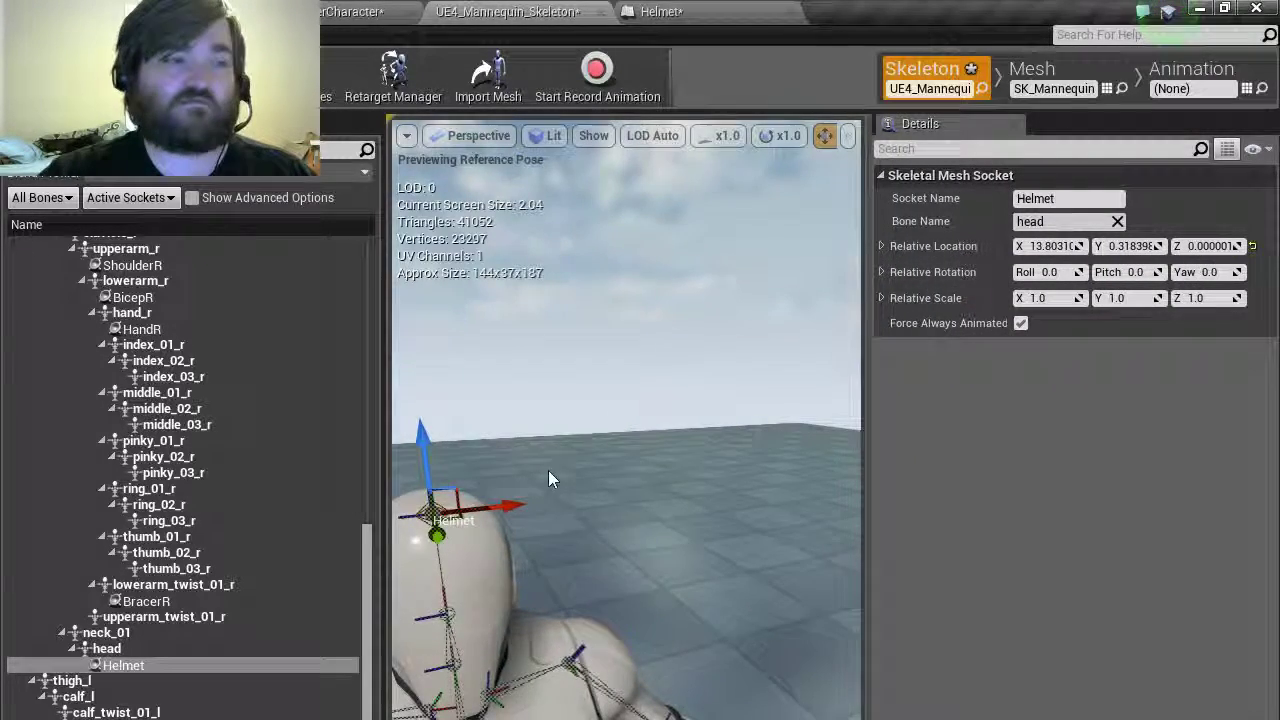
right_click_drag(626, 420, 600, 420)
left_click_drag(586, 400, 585, 318)
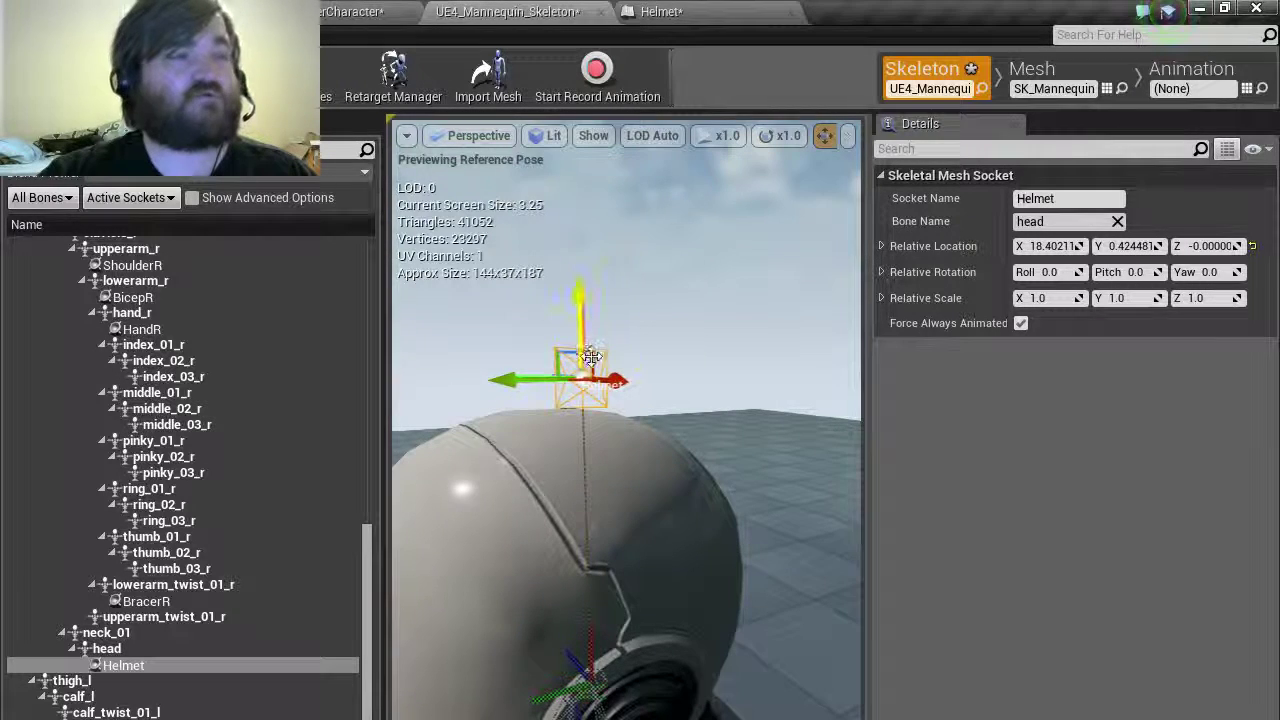
Rotate the Helmet socket to a yaw of about 10 degrees and deselect it.
key("e")
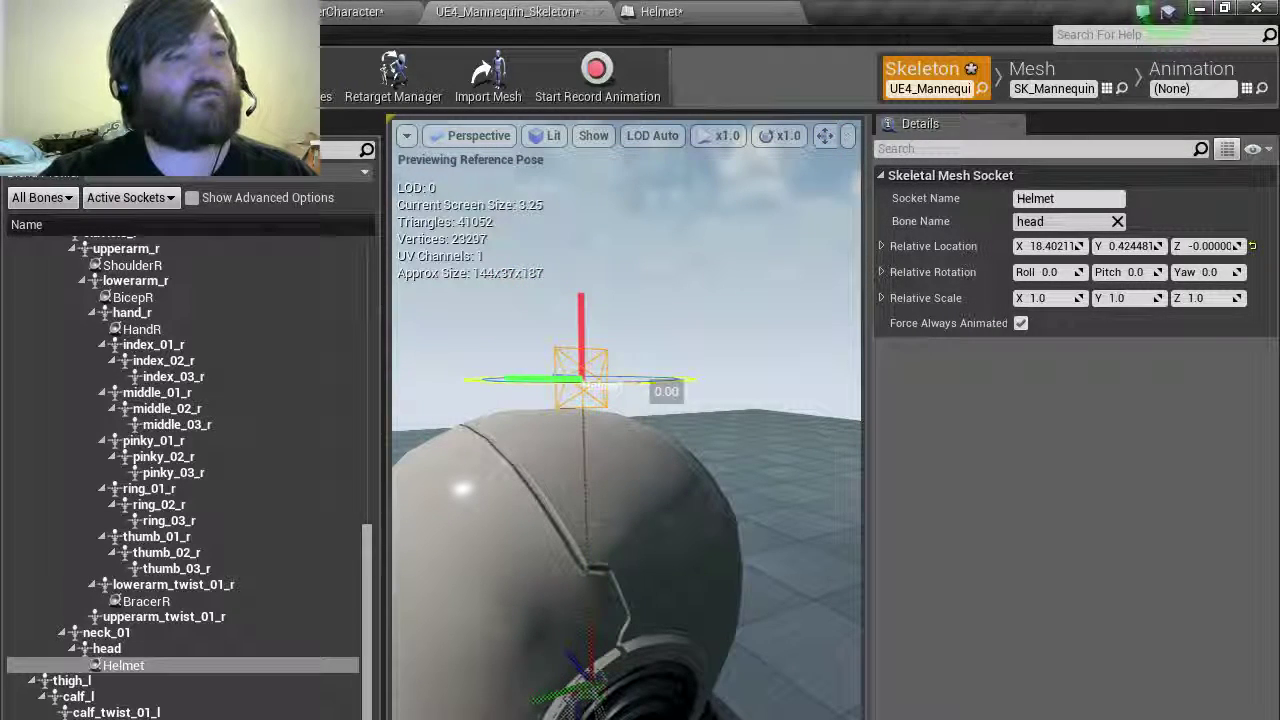
left_click_drag(590, 387, 445, 355)
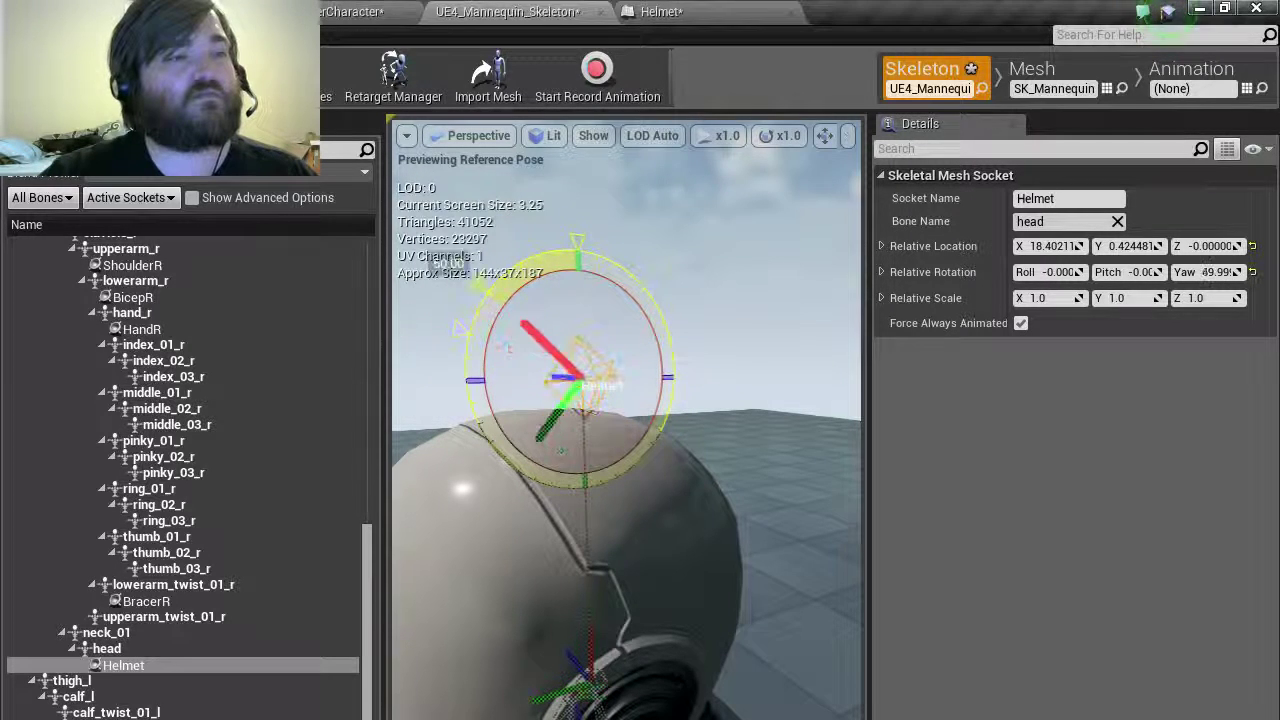
left_click_drag(498, 282, 517, 275)
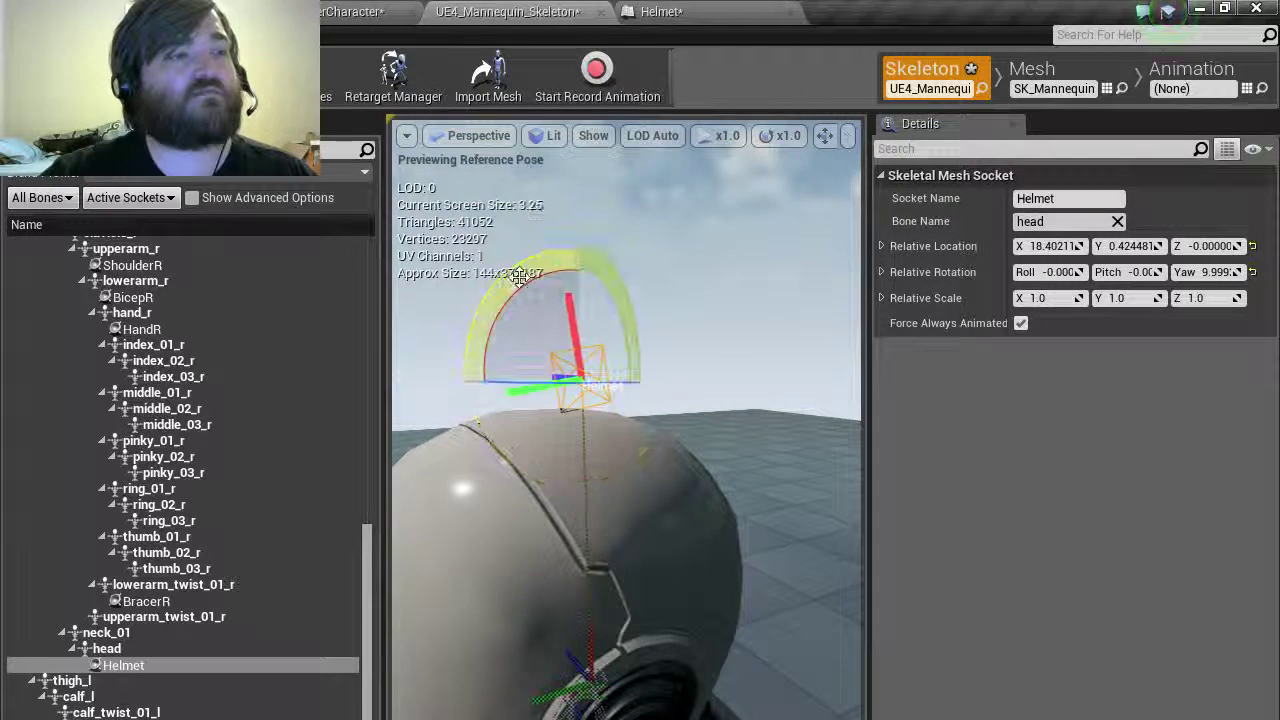
left_click(586, 300)
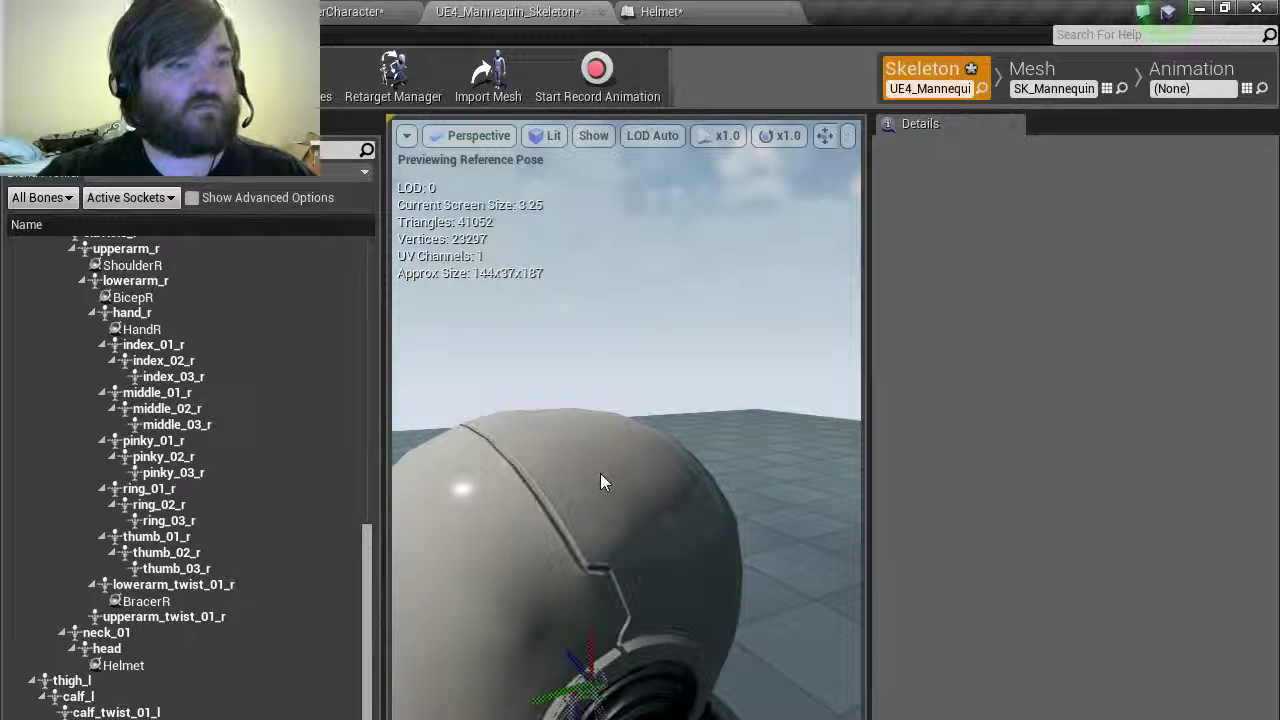
Return to the level editor and play the level, running the character into the hat to test the adjusted socket.
key("alt+Tab")
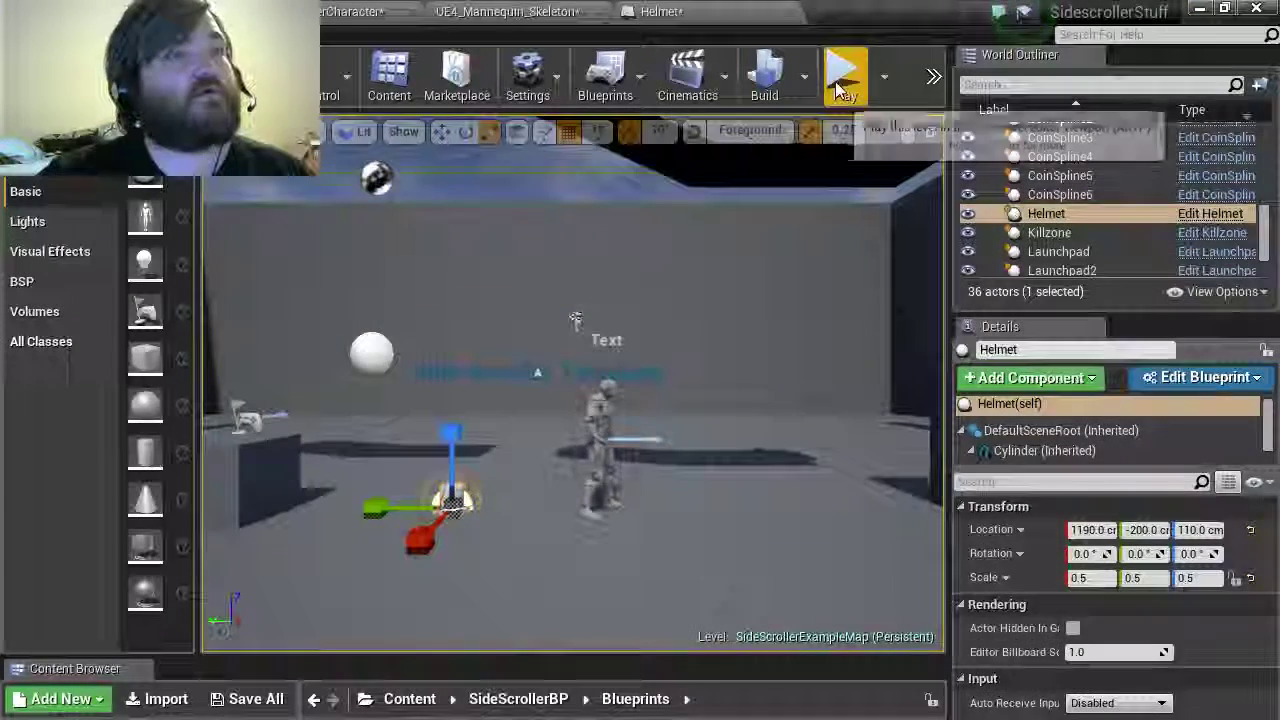
left_click(843, 68)
key("d")
key("a")
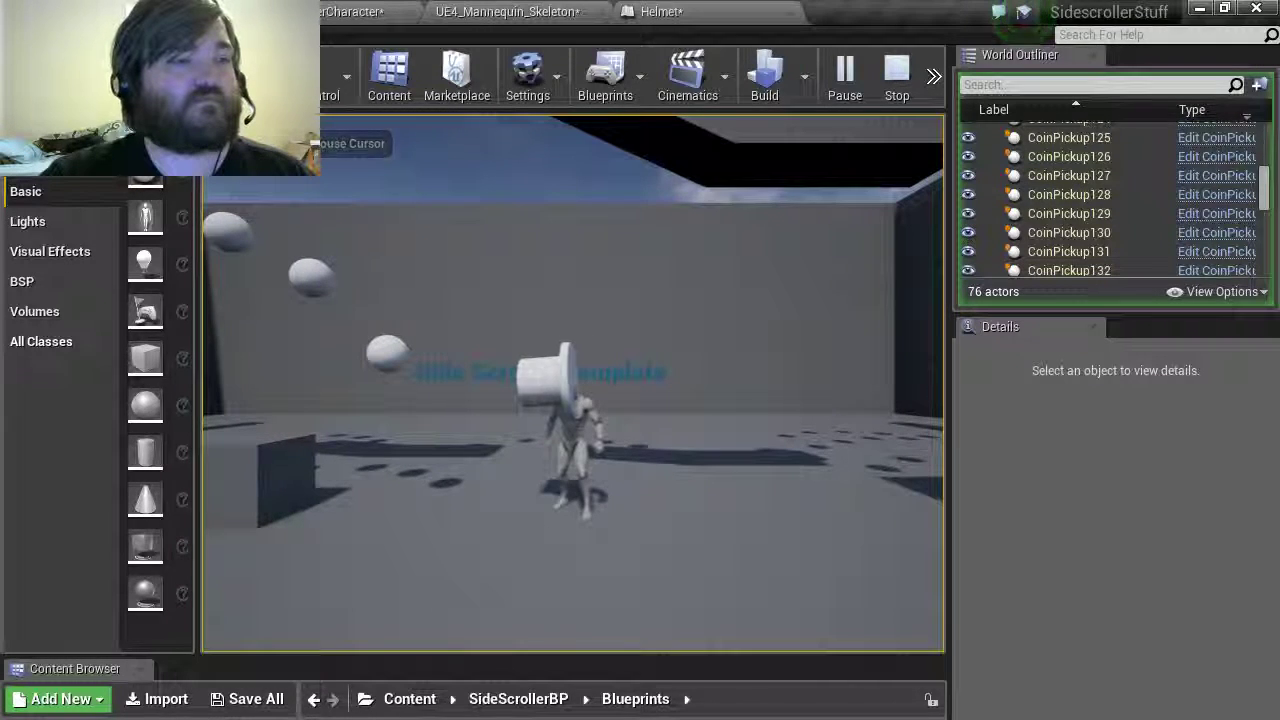
key("Escape")
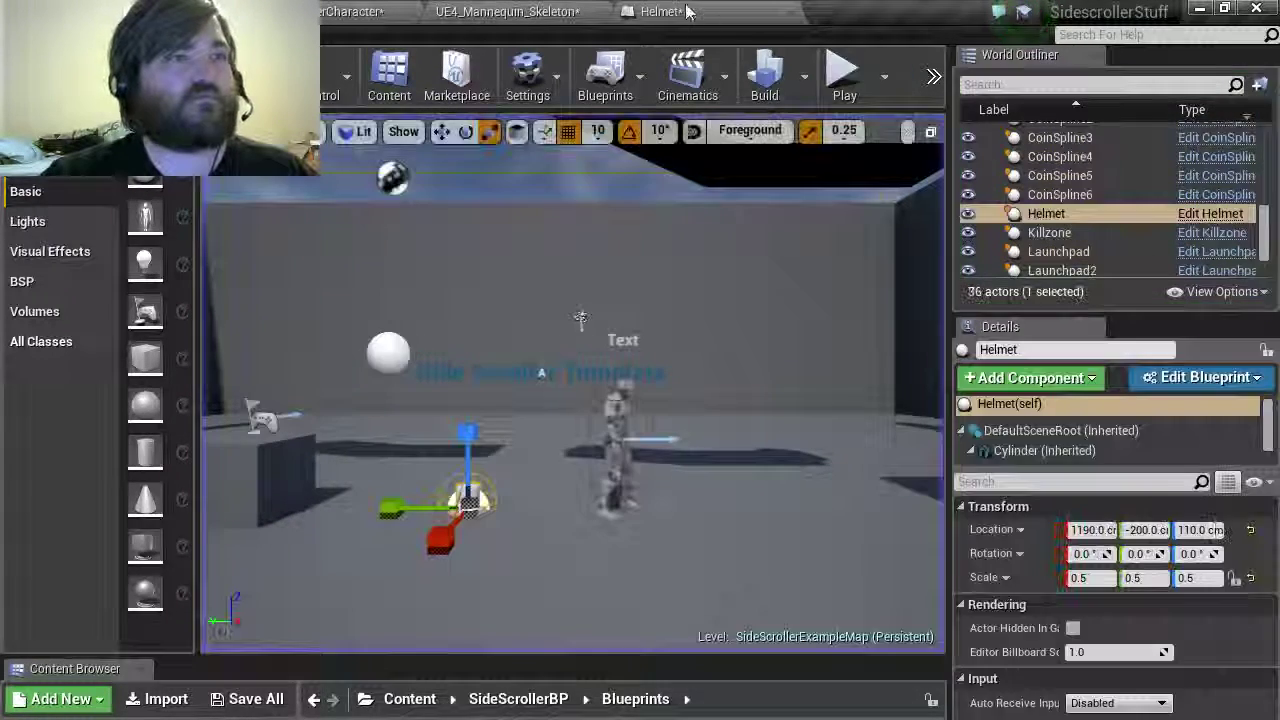
Set the DefaultSceneRoot scale in the Helmet blueprint to 0.5 on all three axes and view the resized hat.
left_click(686, 11)
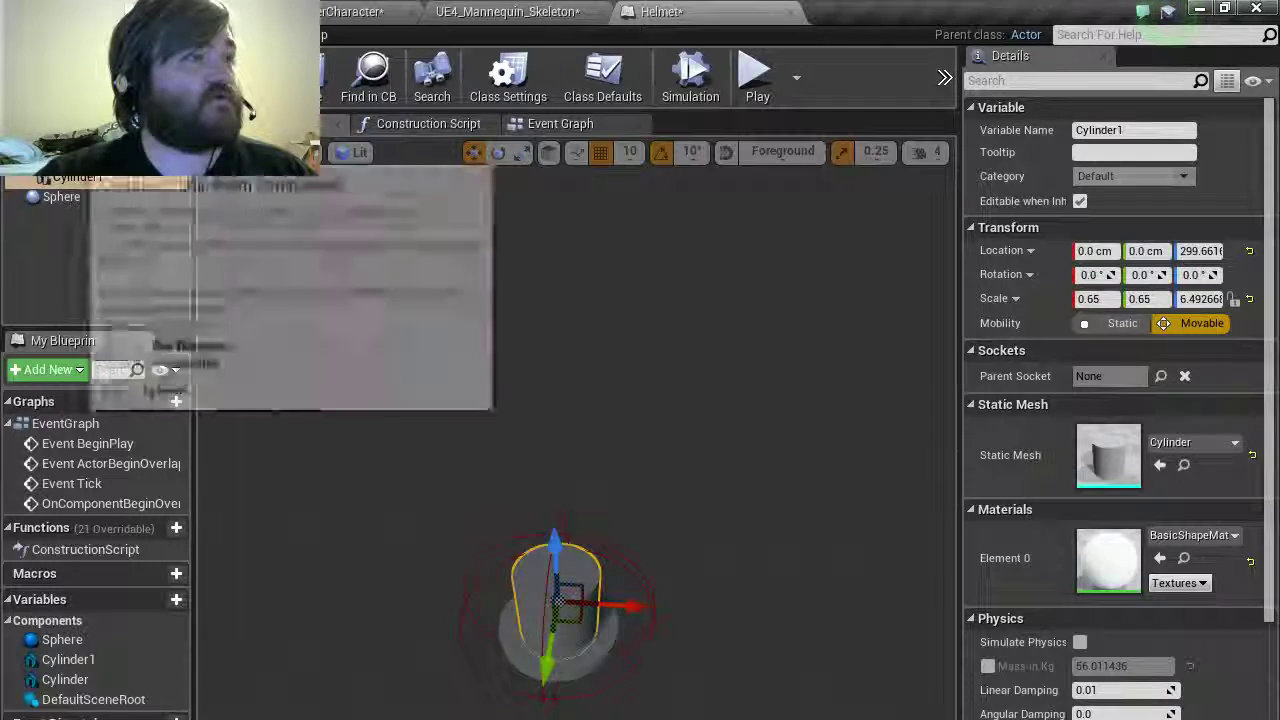
left_click(76, 157)
left_click(76, 137)
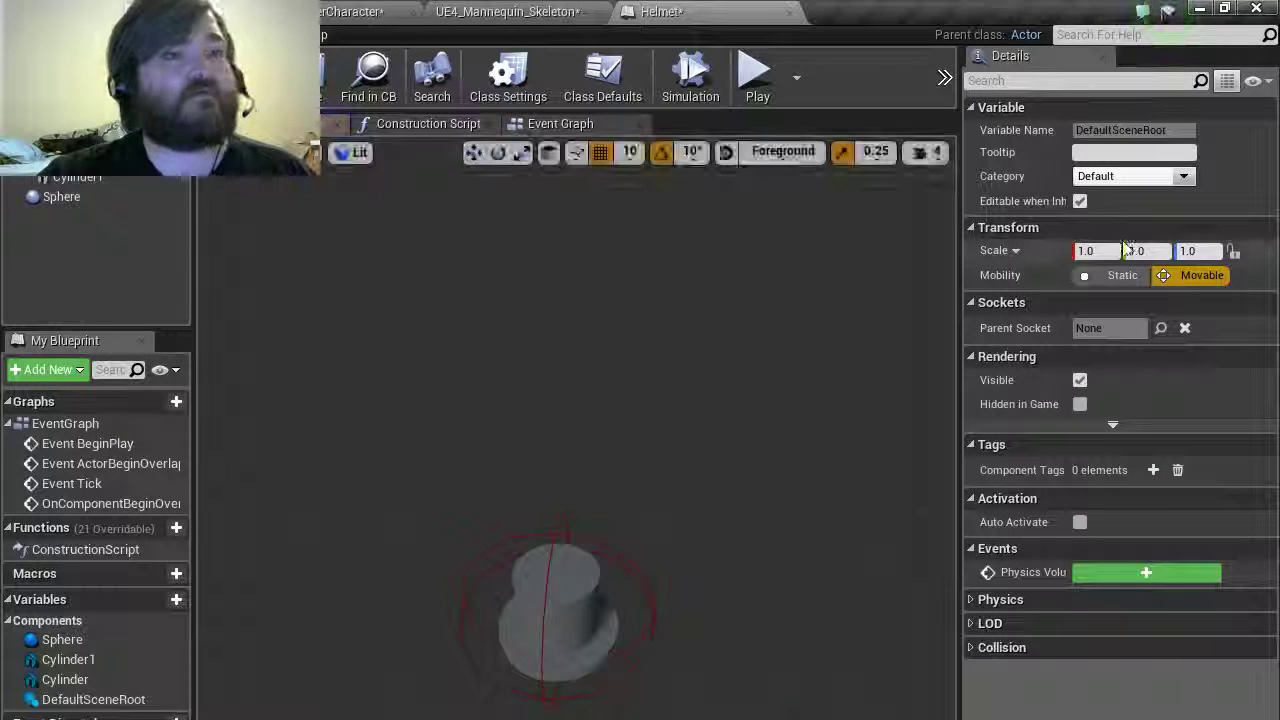
left_click(1098, 250)
key("Tab")
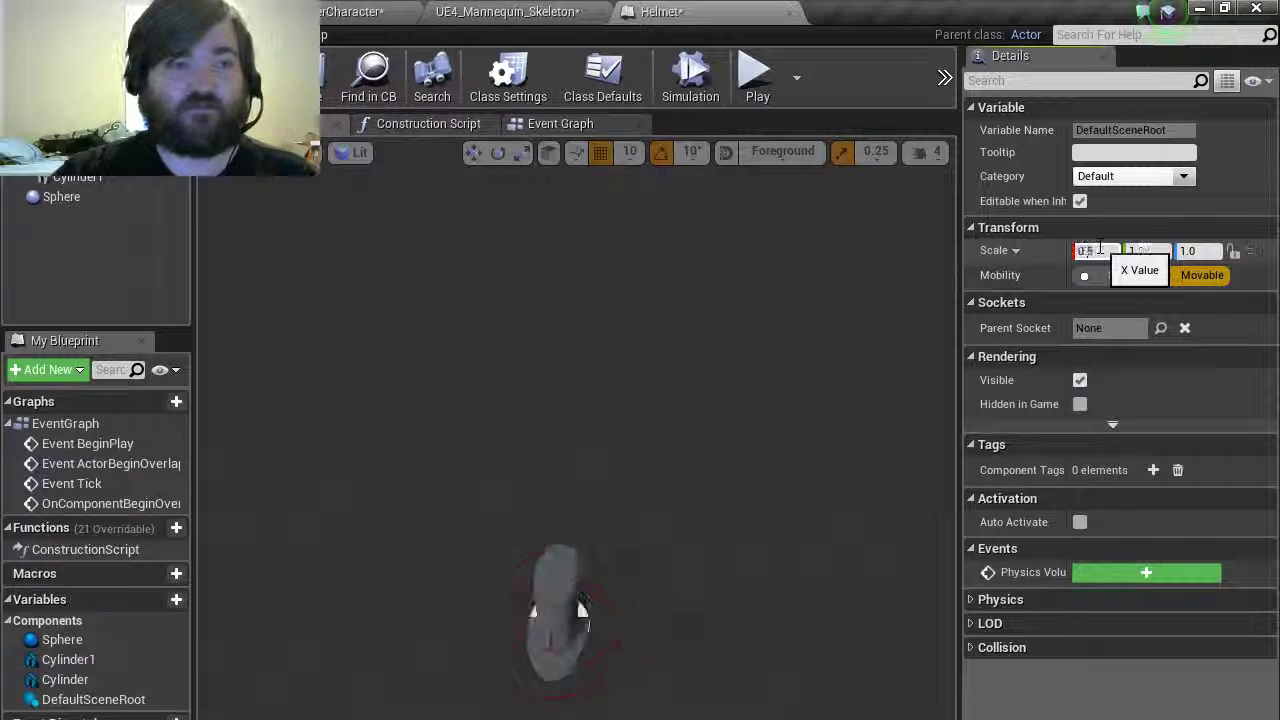
type(".5")
key("Tab")
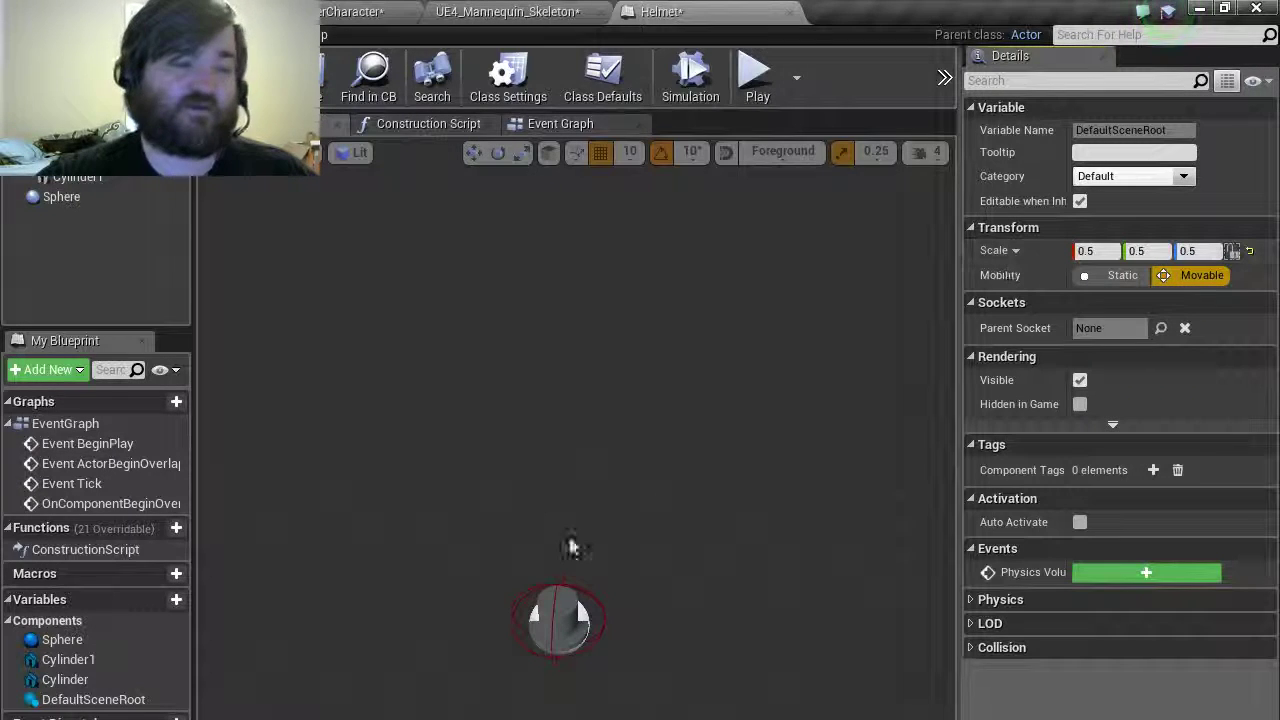
right_click_drag(523, 557, 510, 530)
key("s")
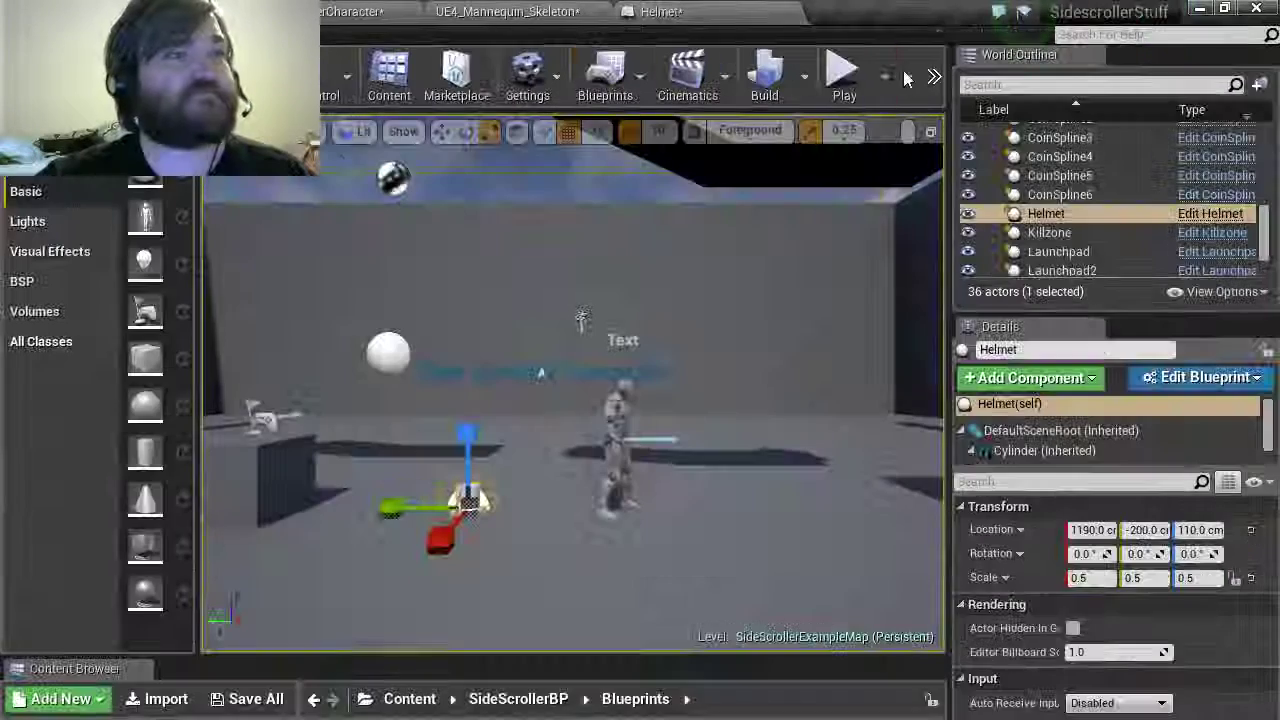
Play the level again, picking up the hat and running and jumping around to check its size and fit, and stop playing.
left_click(843, 75)
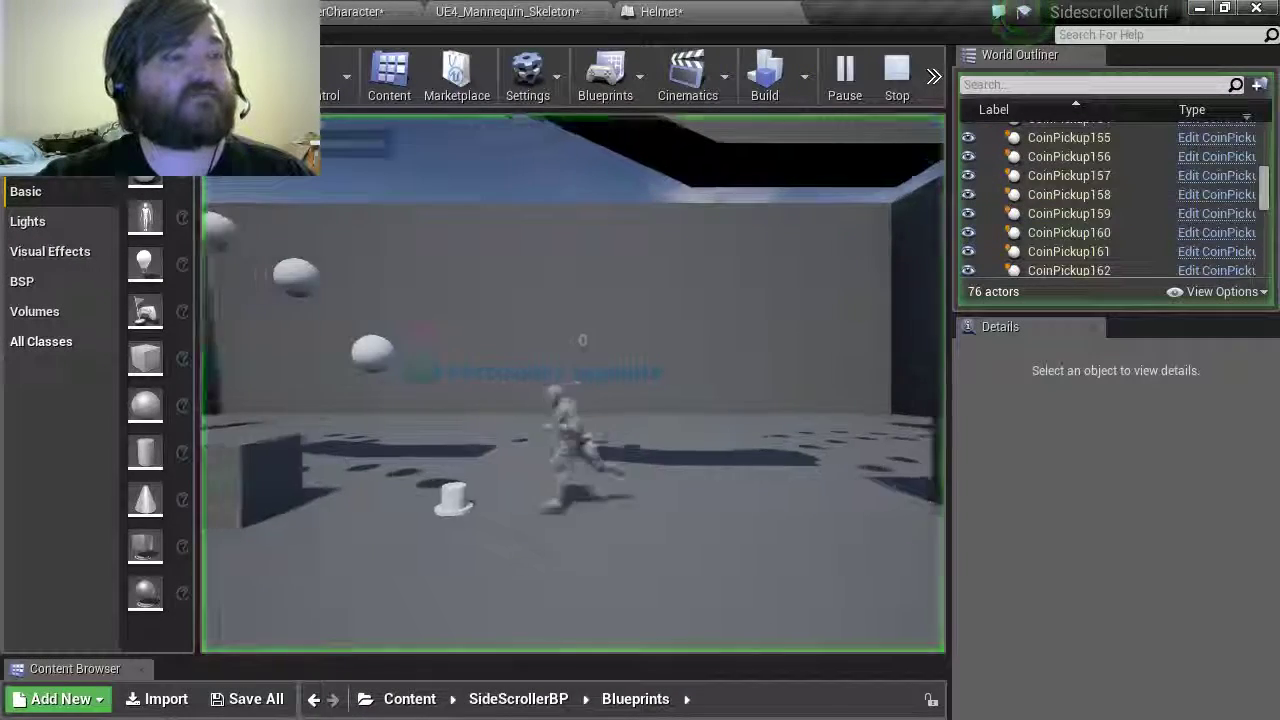
key("d")
key("a")
key("d")
key("d")
key("space")
key("a")
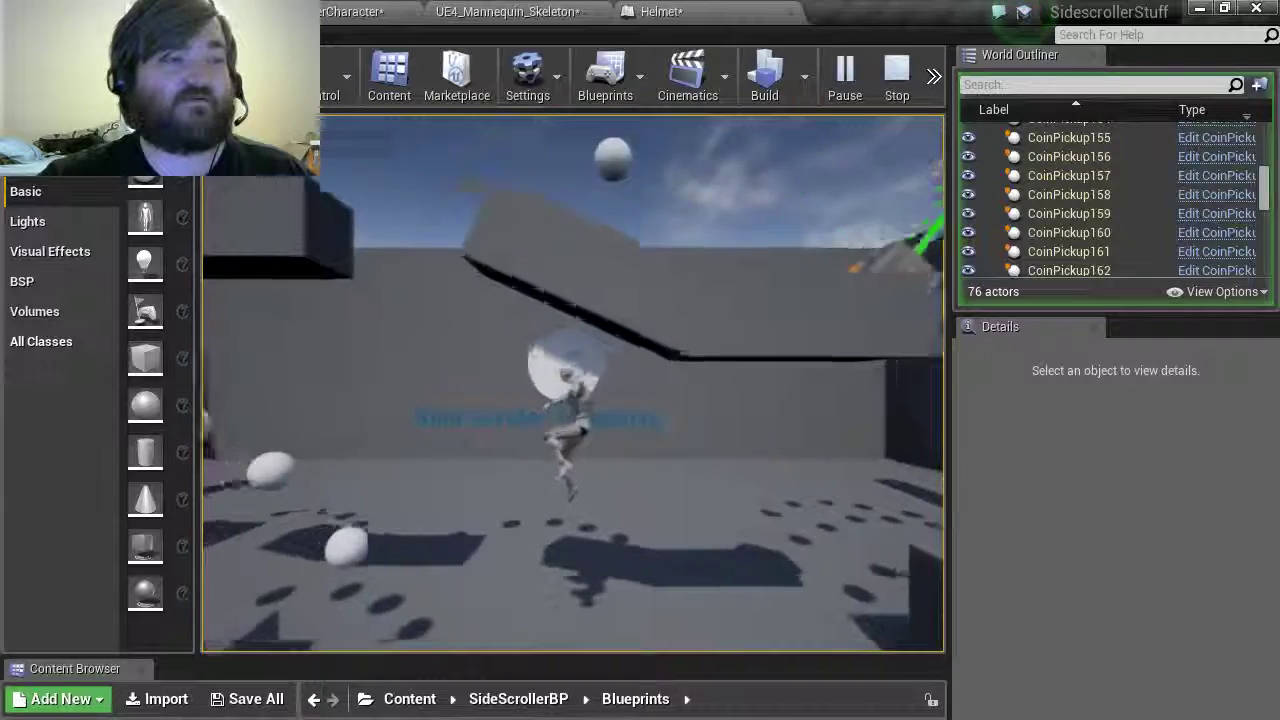
key("space")
key("d")
key("space")
key("a")
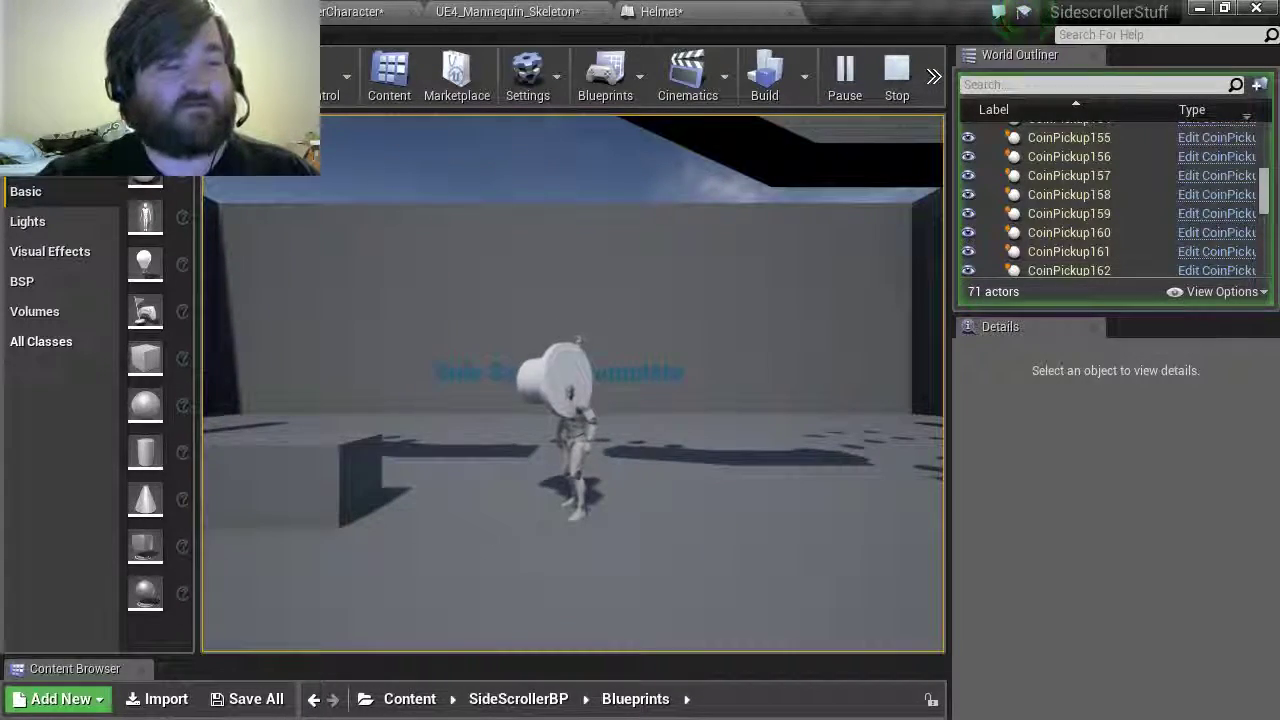
key("Escape")
Open the Helmet blueprint's event graph to examine the AttachTo node's attachment settings.
left_click(660, 11)
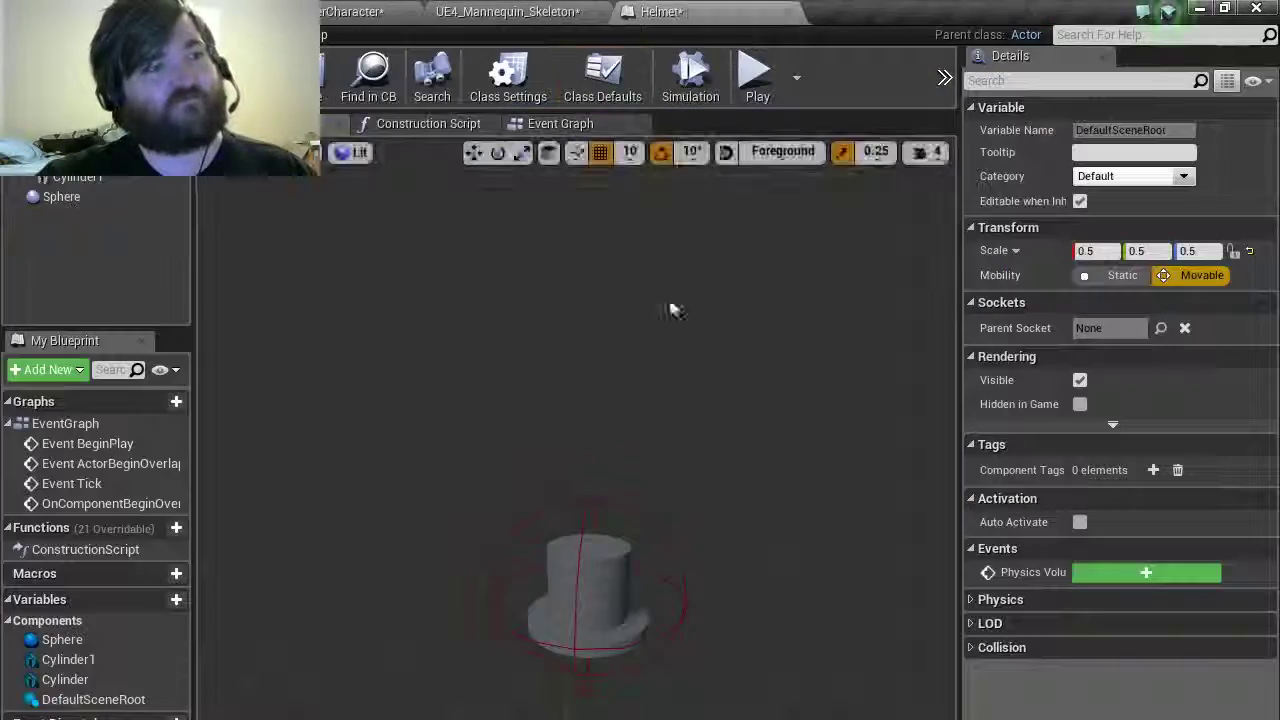
left_click(512, 10)
left_click(583, 10)
left_click(686, 10)
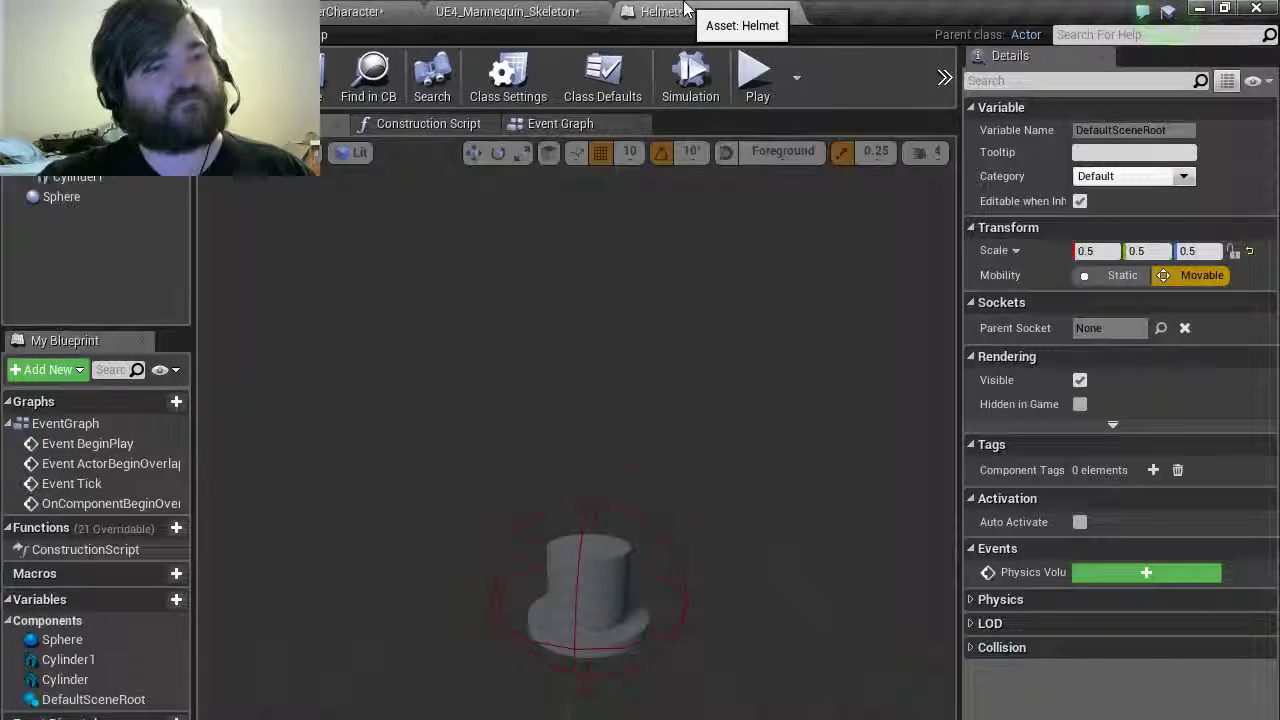
left_click(576, 128)
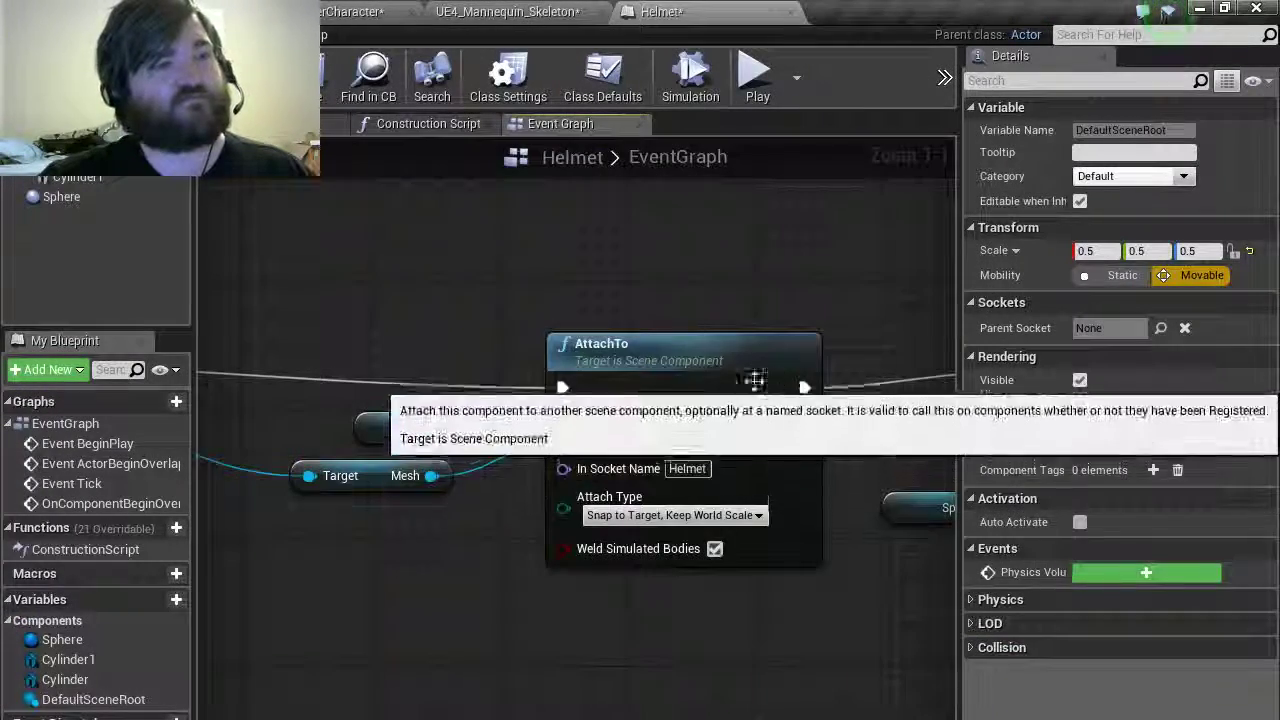